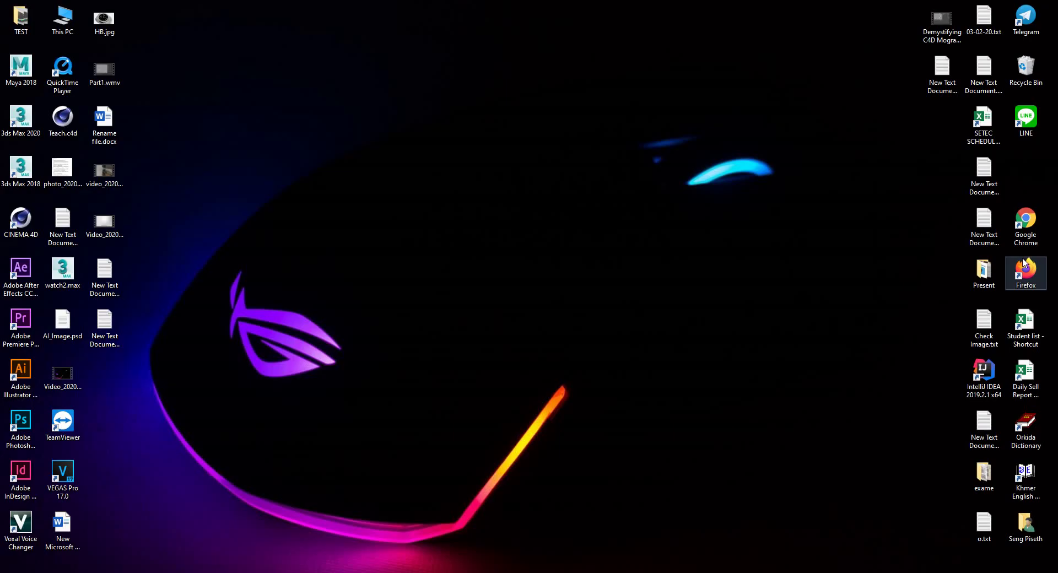
- Refresh the desktop twice and bring the Cinema 4D Project.c4d window back to the front
right_click(381, 240)
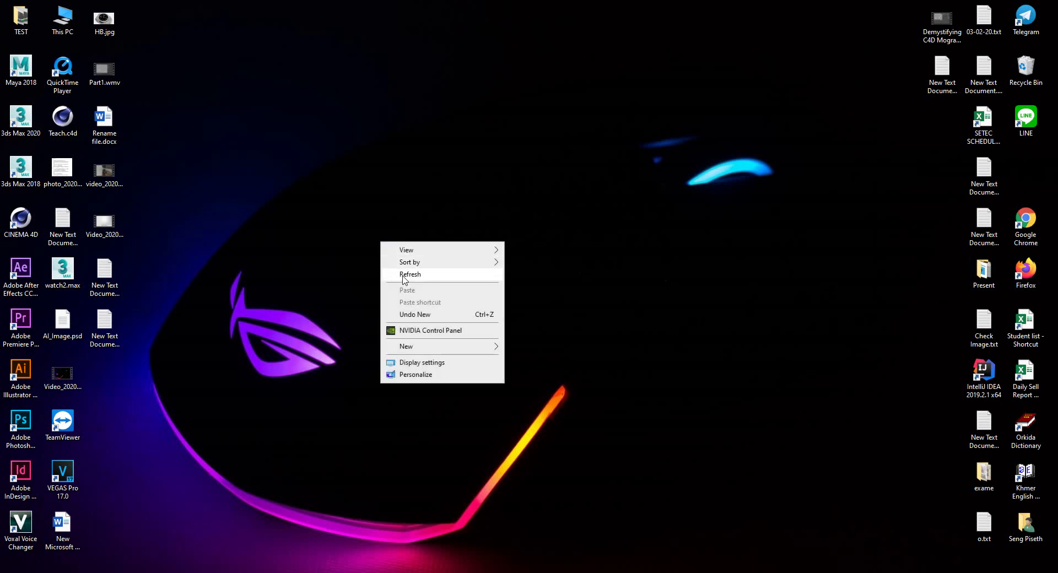
left_click(402, 274)
right_click(434, 249)
left_click(468, 283)
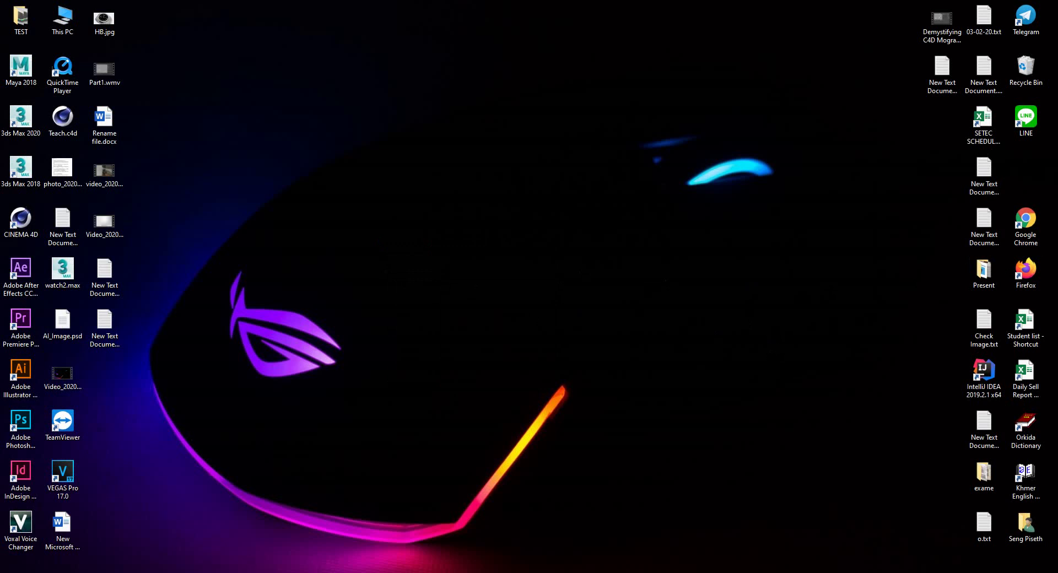
left_click(309, 571)
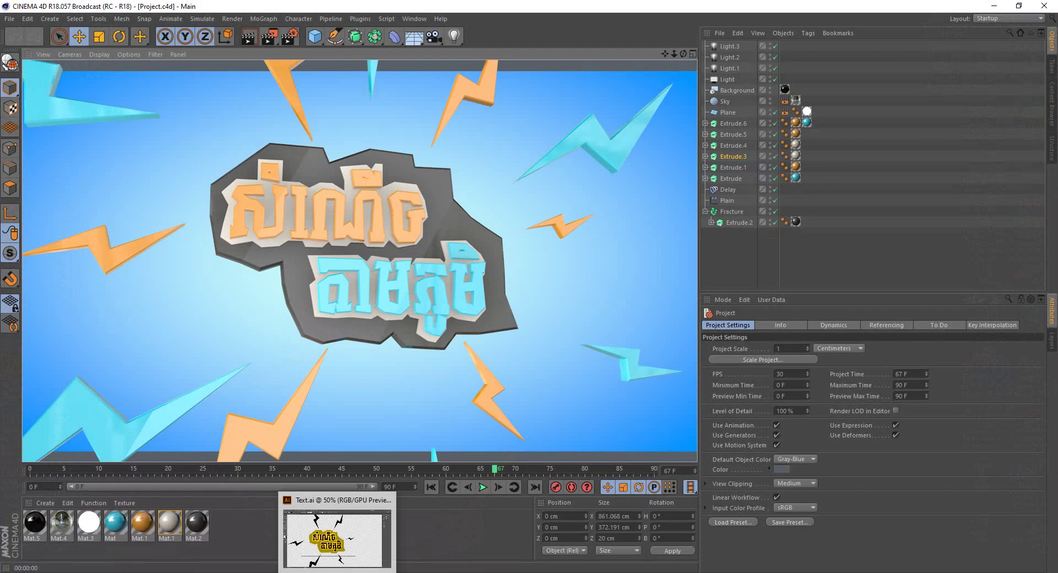
- Scrub the timeline through the fracture animation, then render a preview frame and clear it
left_click(336, 537)
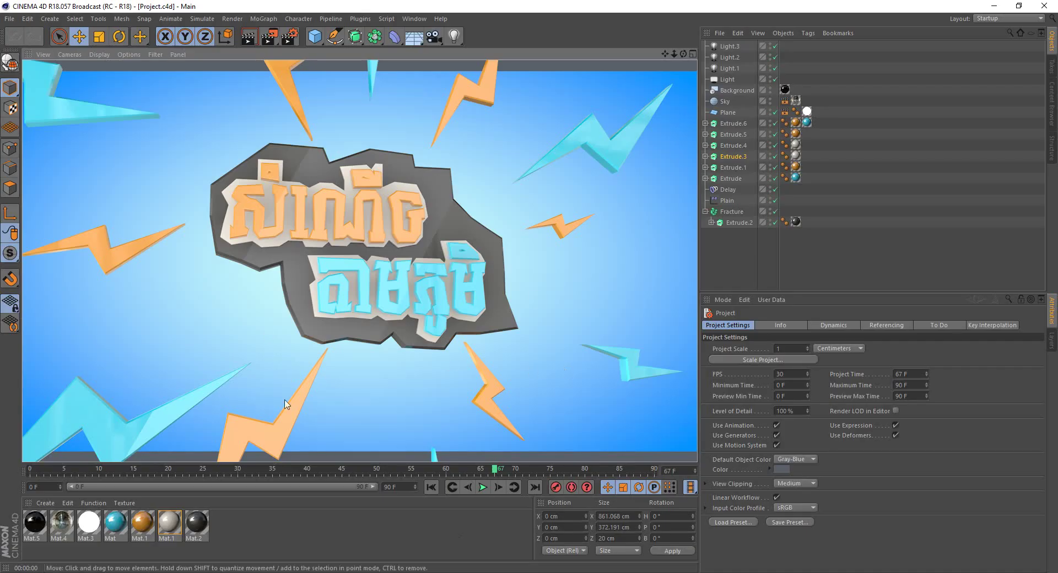
mouse_move(492, 473)
left_mouse_down()
mouse_move(623, 469)
mouse_move(566, 473)
left_mouse_up()
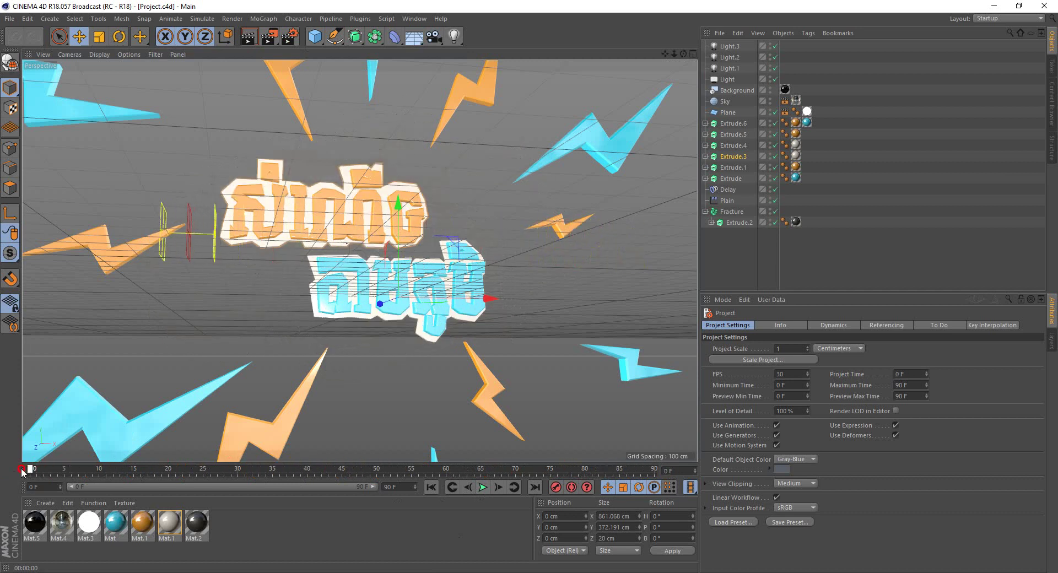
left_click_drag(566, 472, 92, 468)
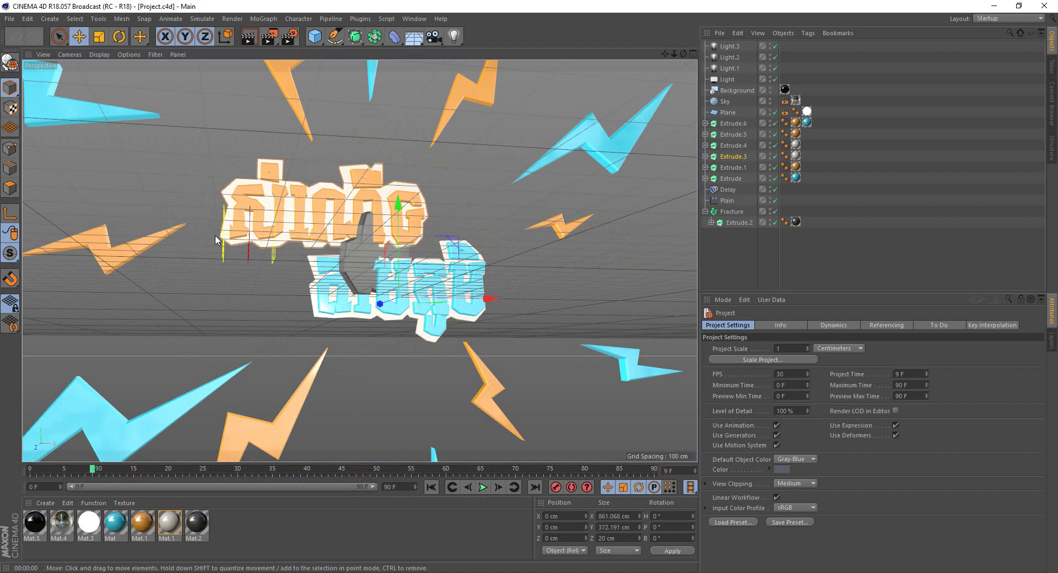
left_click_drag(99, 471, 439, 471)
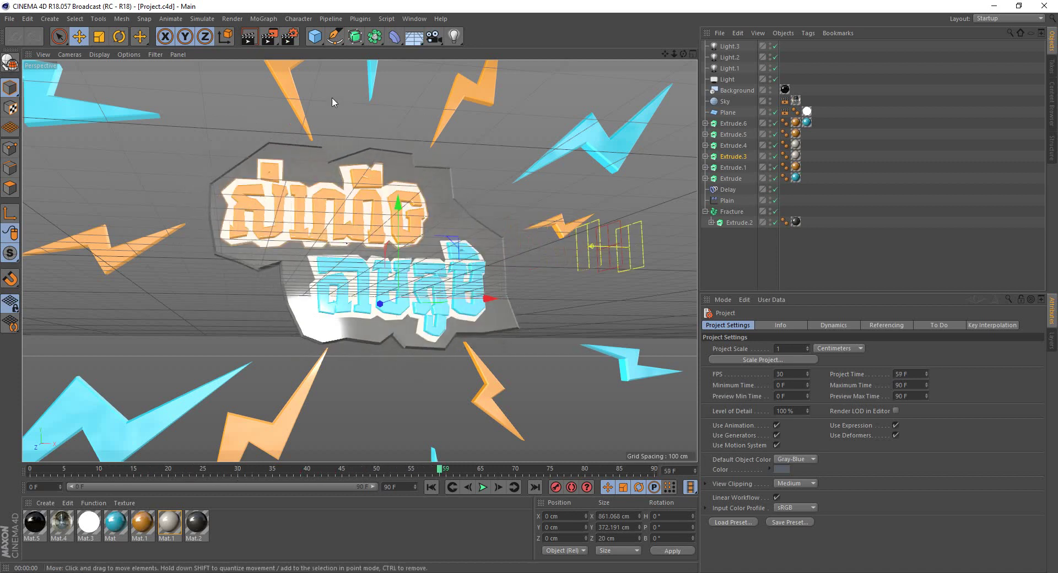
left_click(252, 40)
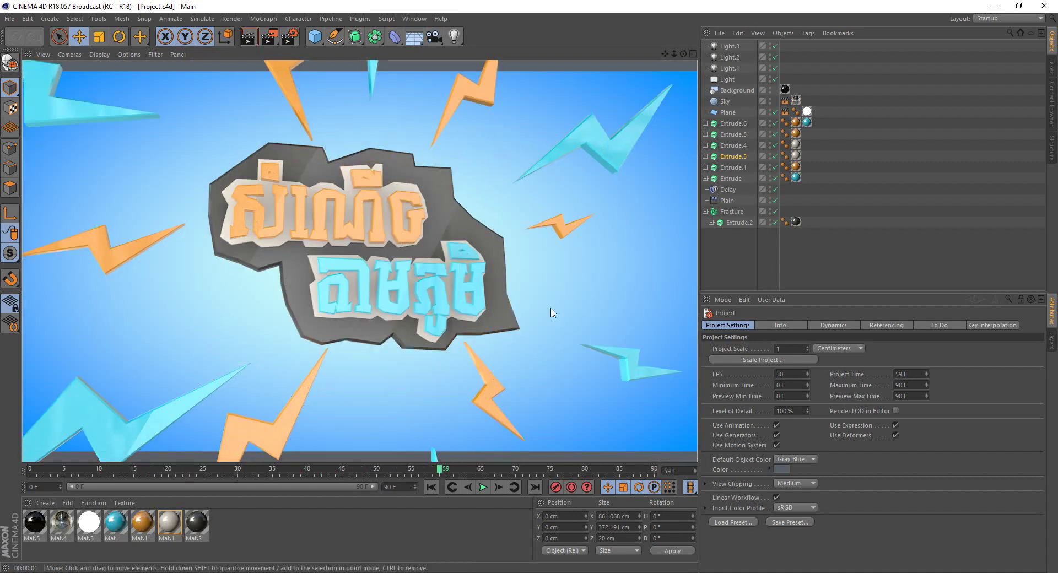
left_click(201, 113)
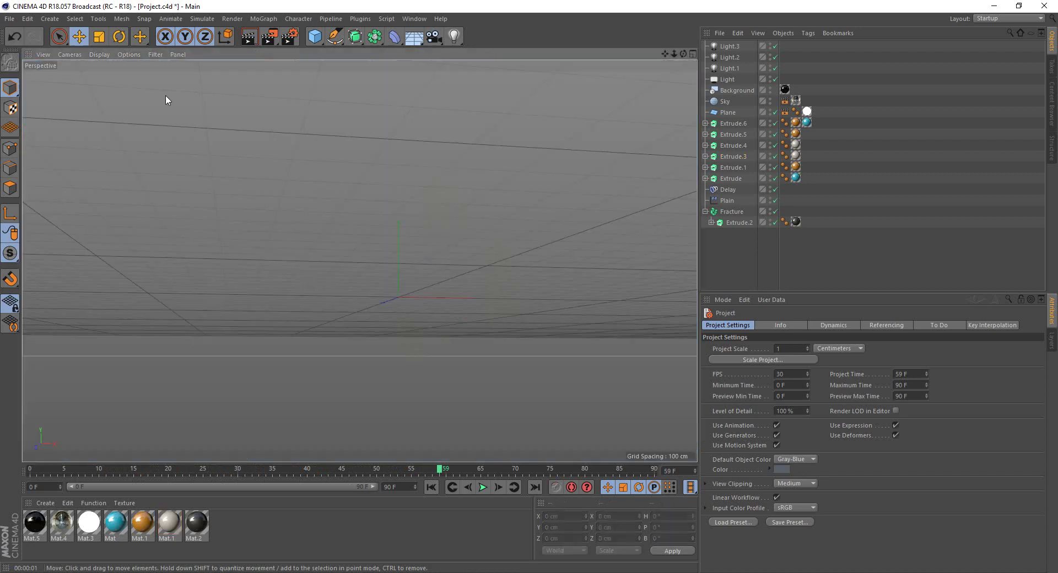
- Start a new empty Cinema 4D project and zoom the Illustrator artwork to 50%
left_click(9, 19)
left_click(22, 25)
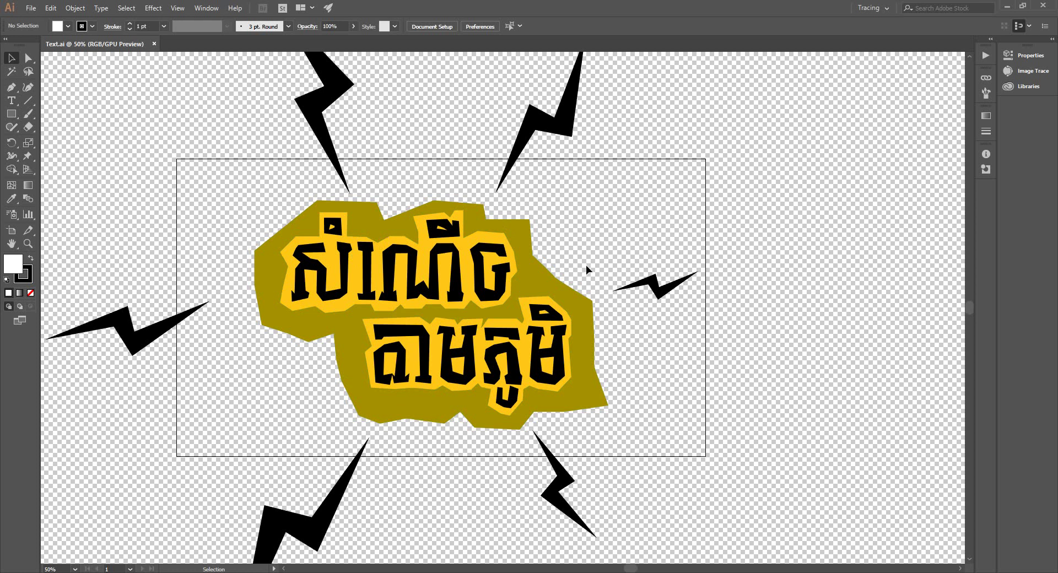
left_click(388, 237, "ctrl+alt")
scroll(578, 302, "down", 2)
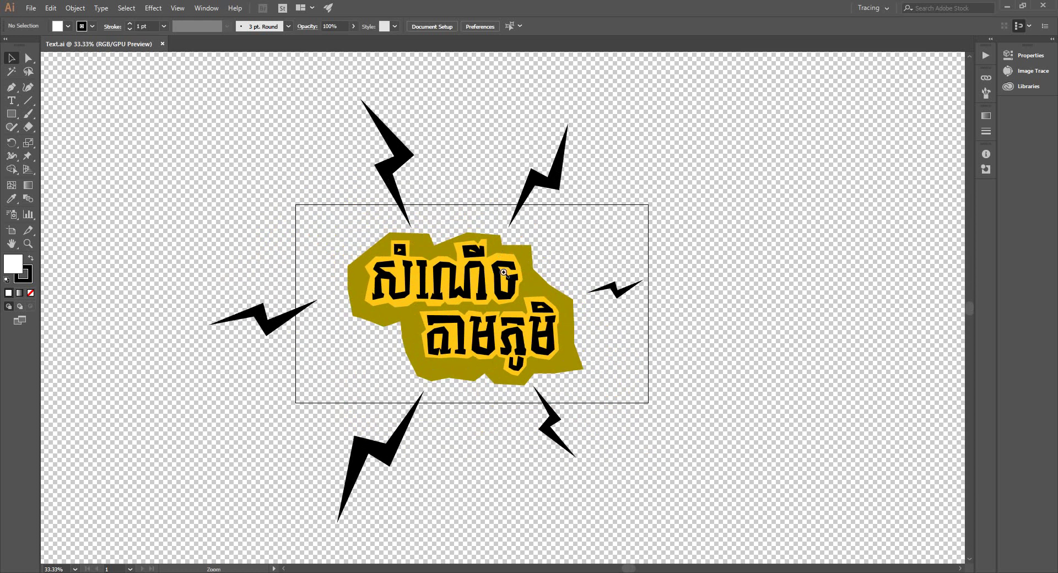
key("ctrl+equal")
scroll(693, 368, "down", 1)
key("ctrl+minus")
key("ctrl+equal")
- Select the olive backdrop shape behind the Khmer title and copy it
left_click(548, 173)
left_click(709, 196)
left_click(420, 287)
left_click(719, 252)
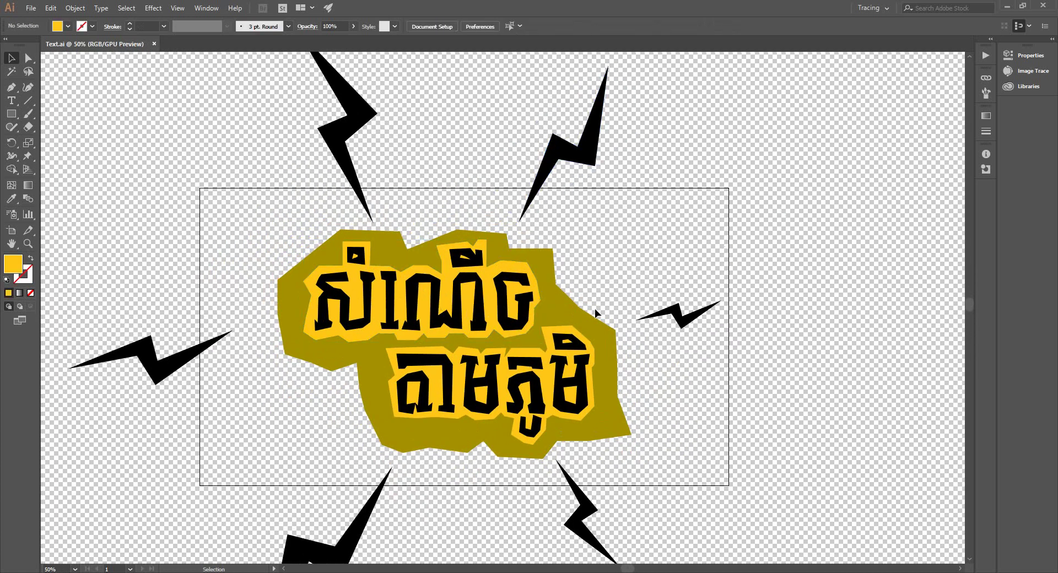
left_click(550, 255)
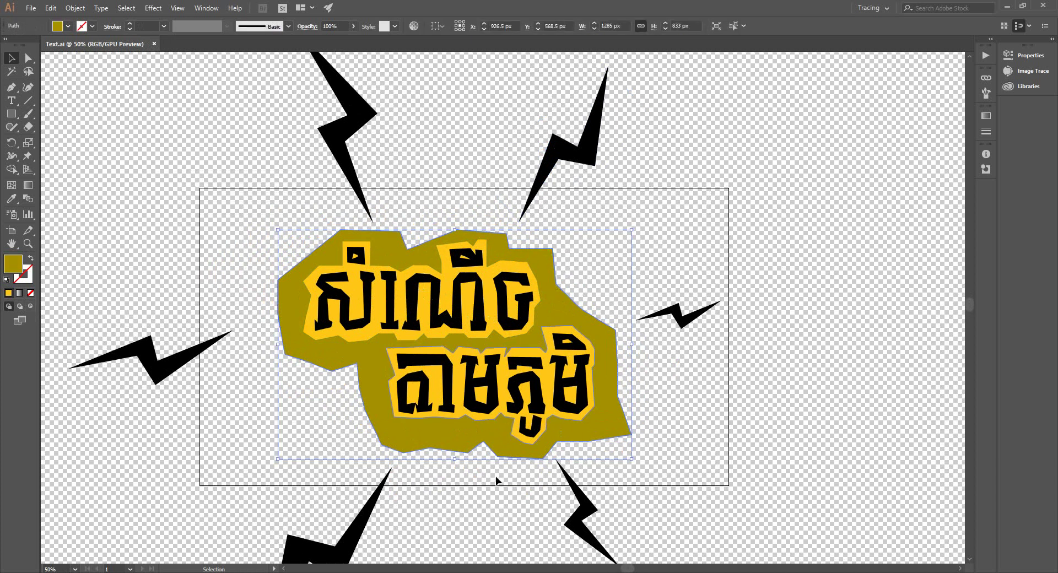
key("a")
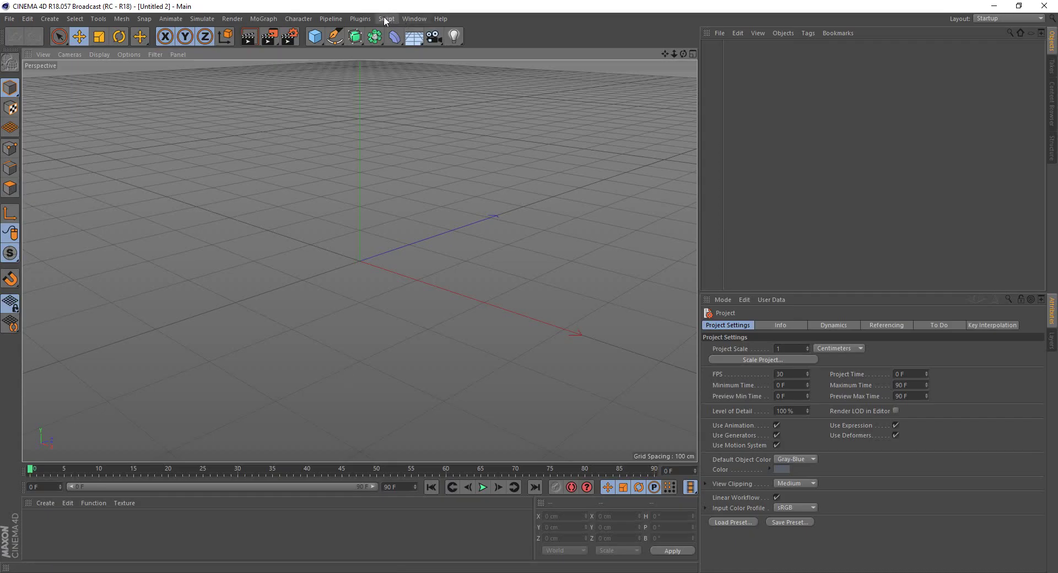
- Paste the backdrop with CV-ArtSmart Paste and unpack the group, leaving only Path
left_click(361, 18)
mouse_move(389, 50)
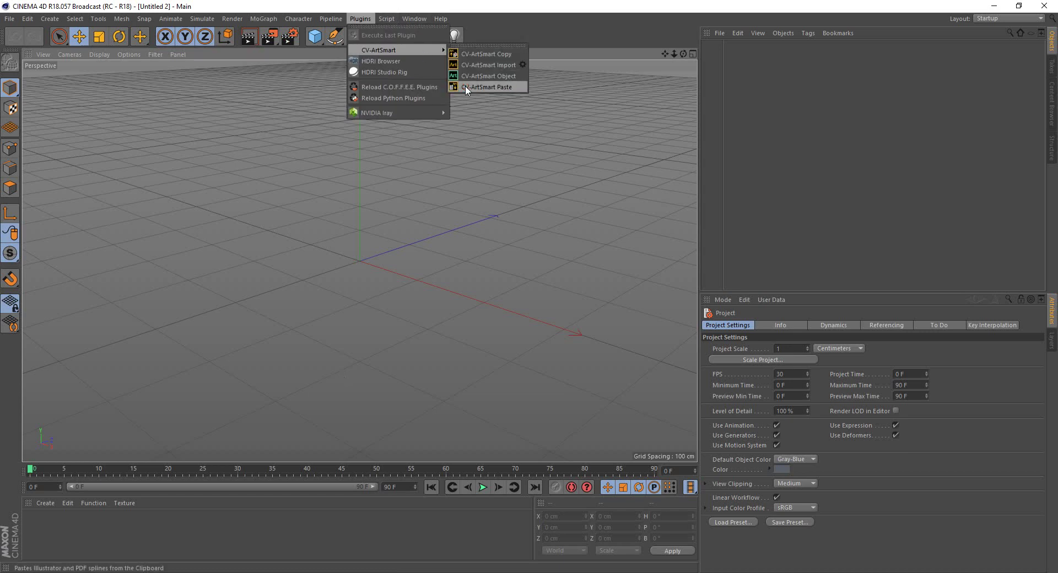
left_click(465, 86)
left_click(736, 47)
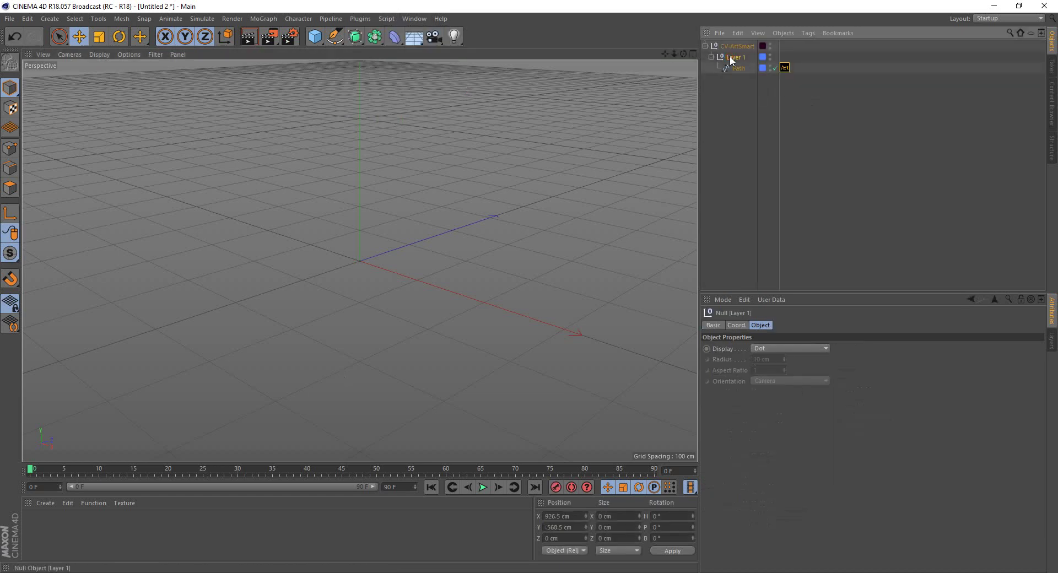
right_click(729, 47)
left_click(754, 349)
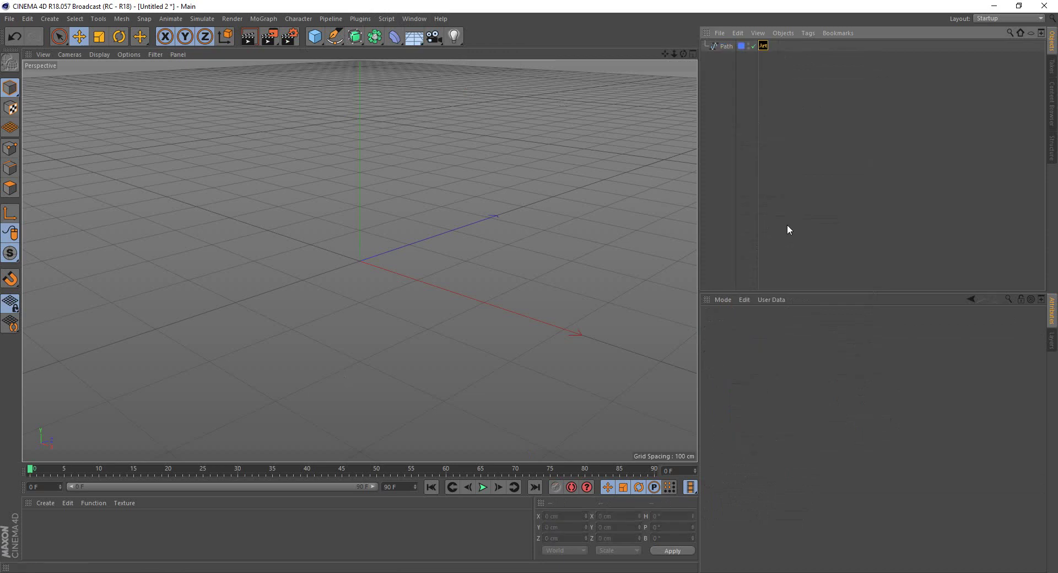
- In Front view, centre the Path spline at position X 0, Y 0
middle_click(501, 231)
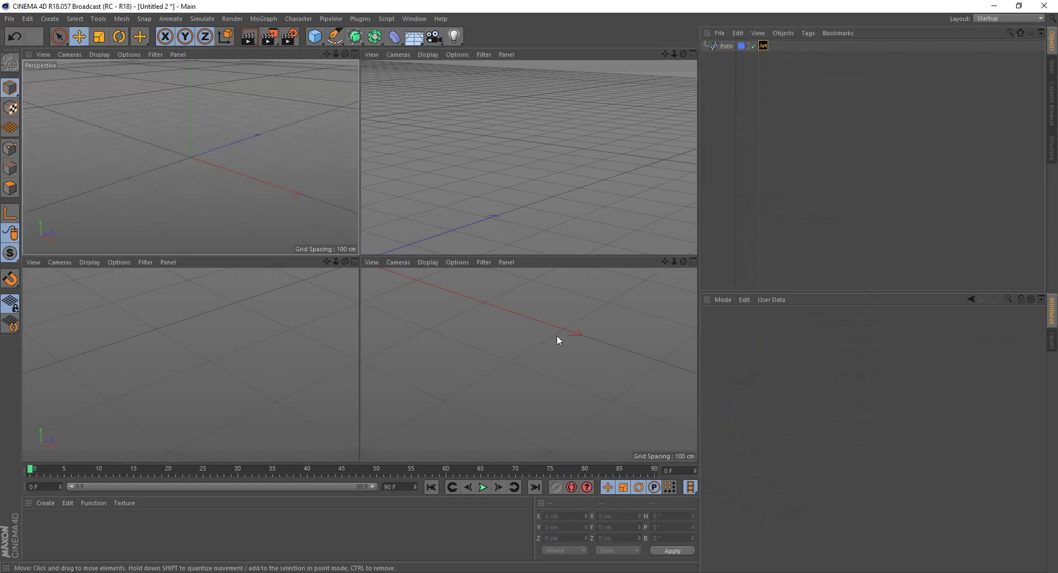
middle_click(560, 347)
scroll(480, 302, "up", 3)
scroll(551, 337, "up", 2)
left_click(725, 46)
double_click(557, 516)
type("0")
key("Tab")
type("0")
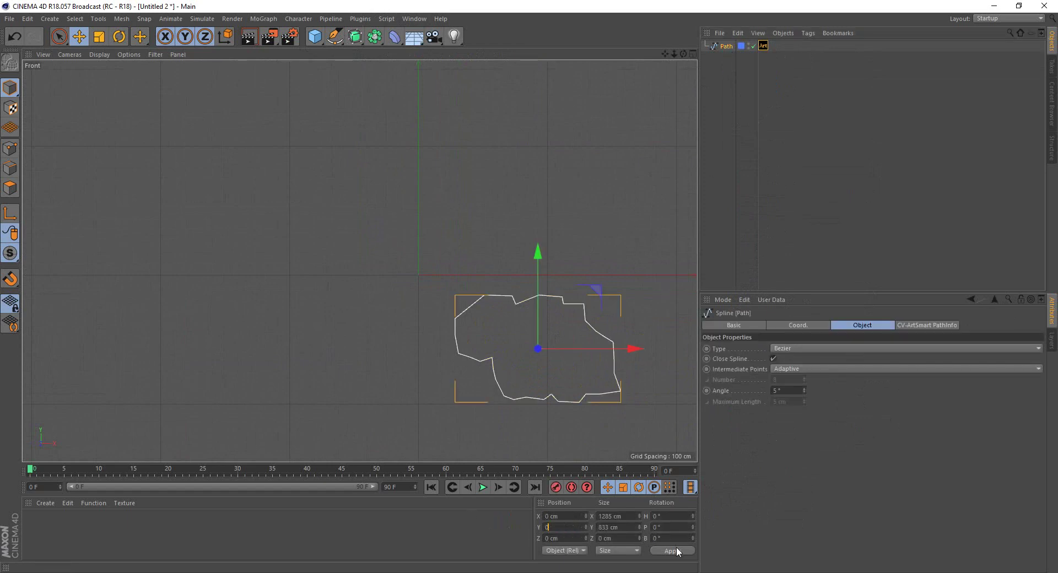
left_click(672, 550)
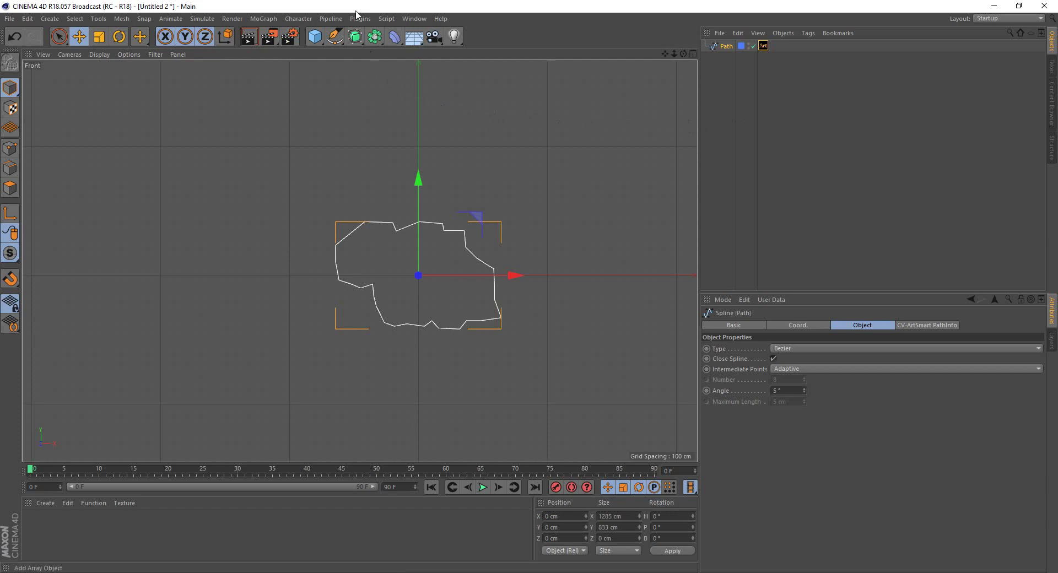
- Add an Extrude generator with the backdrop Path inside it
left_click_drag(355, 36, 476, 63)
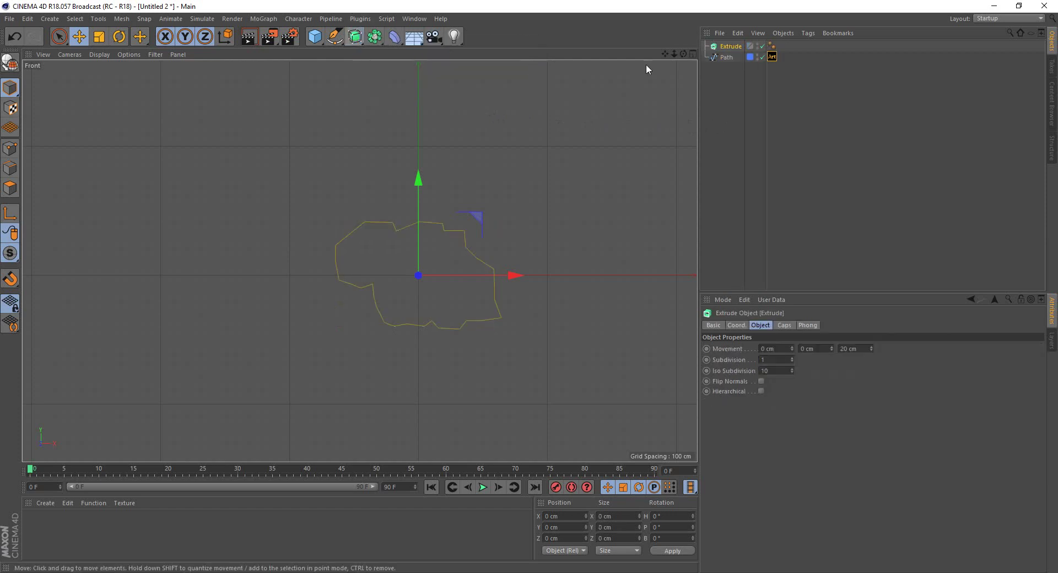
left_click_drag(725, 58, 725, 50)
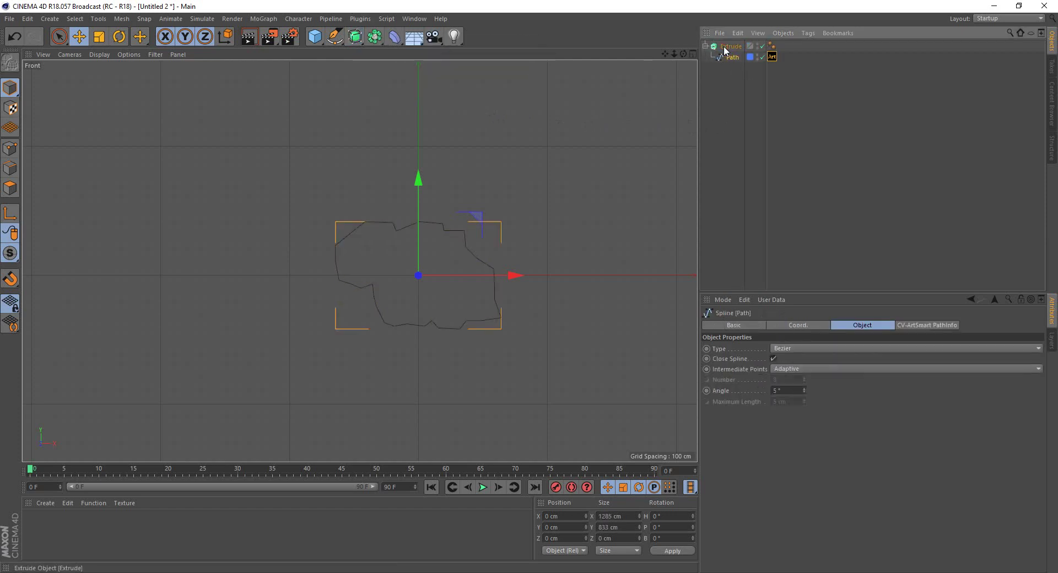
middle_click(573, 275)
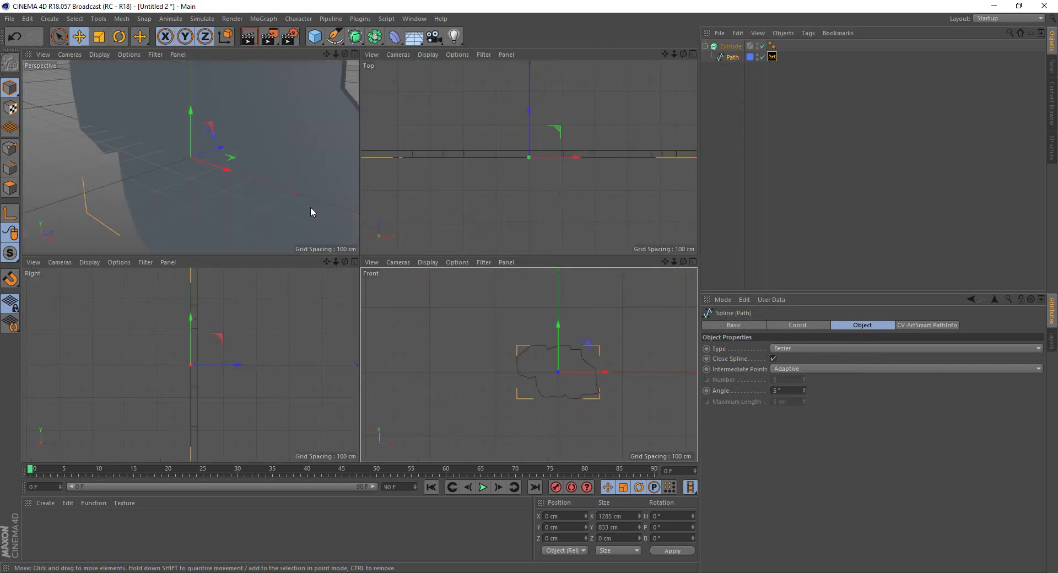
middle_click(311, 206)
mouse_move(517, 230)
left_mouse_down("alt")
mouse_move(574, 200)
mouse_move(329, 224)
left_mouse_up("alt")
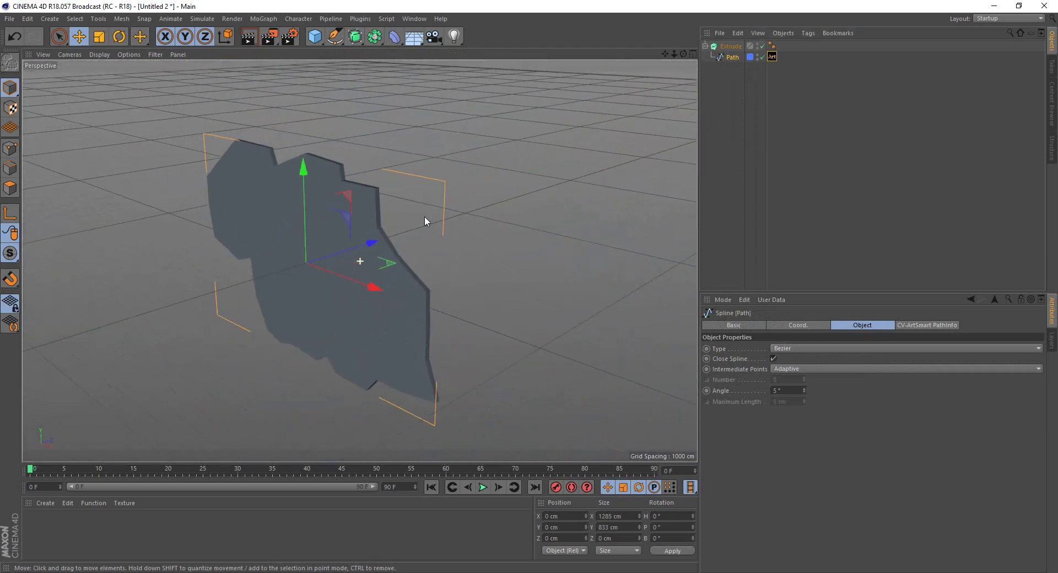
- Set the Extrude's Movement Z depth to 40 cm
left_click(758, 96)
left_click(731, 46)
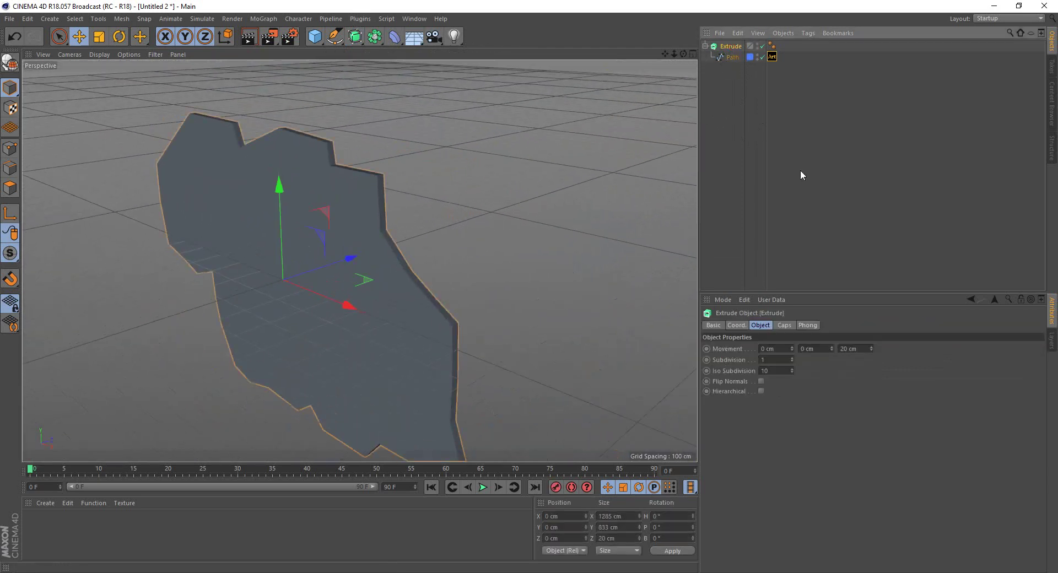
left_click(852, 349)
type("35")
key("Return")
left_click(851, 349)
type("40")
key("Return")
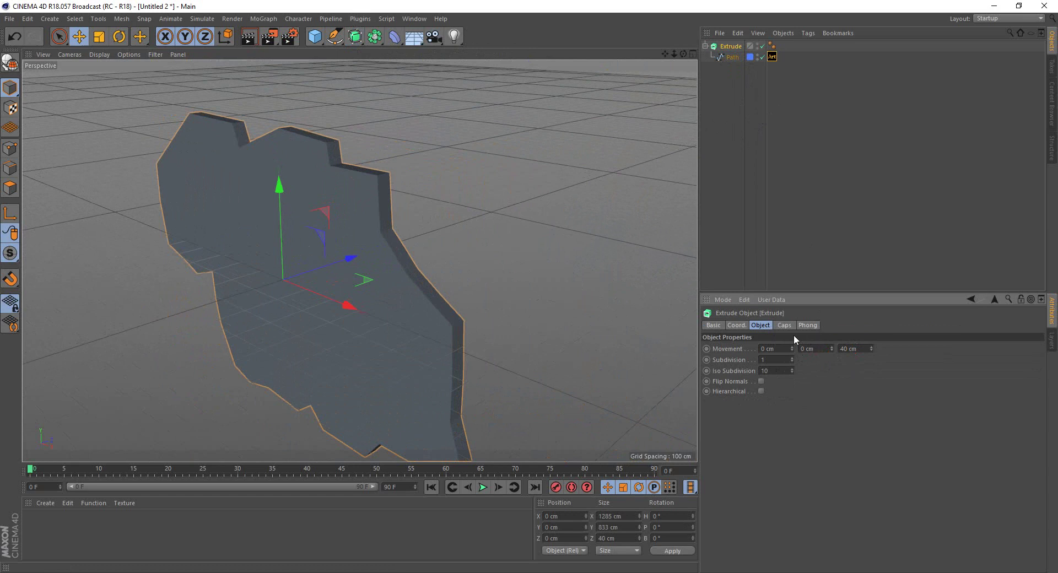
- Set both Start and End caps of the slab to Fillet Cap
left_click(785, 325)
left_click(815, 349)
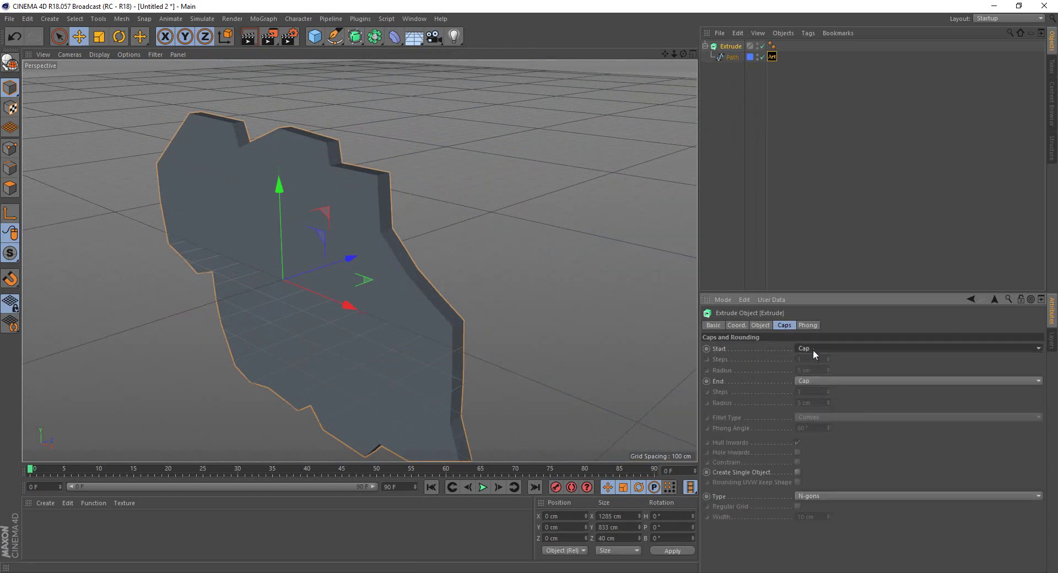
left_click(813, 392)
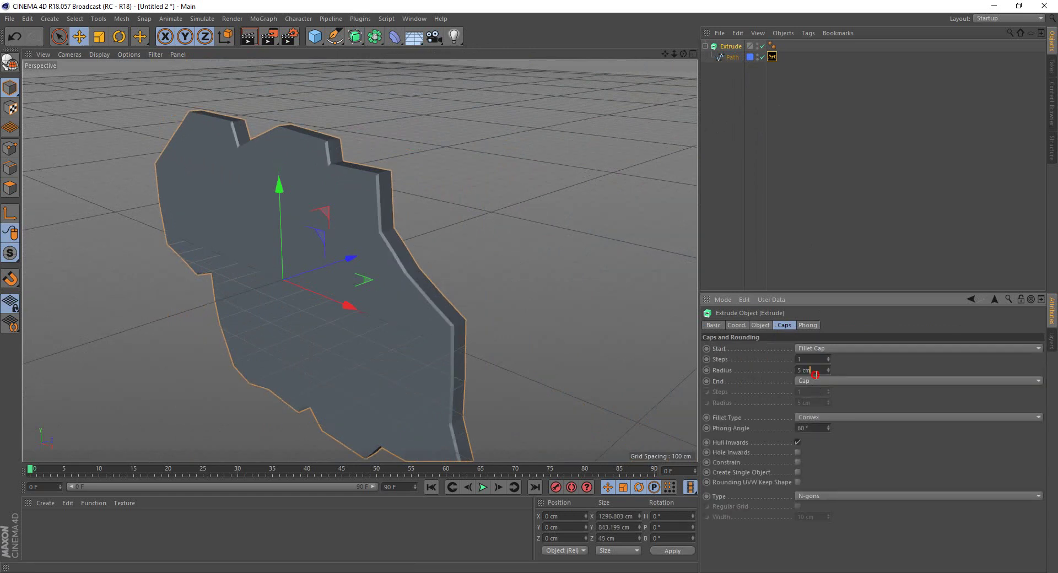
left_click(815, 381)
left_click(813, 424)
mouse_move(495, 243)
left_mouse_down("alt")
mouse_move(591, 252)
mouse_move(437, 236)
mouse_move(533, 299)
mouse_move(480, 343)
mouse_move(462, 298)
mouse_move(491, 240)
left_mouse_up("alt")
left_click(492, 240)
left_click_drag(520, 190, 507, 274, "alt")
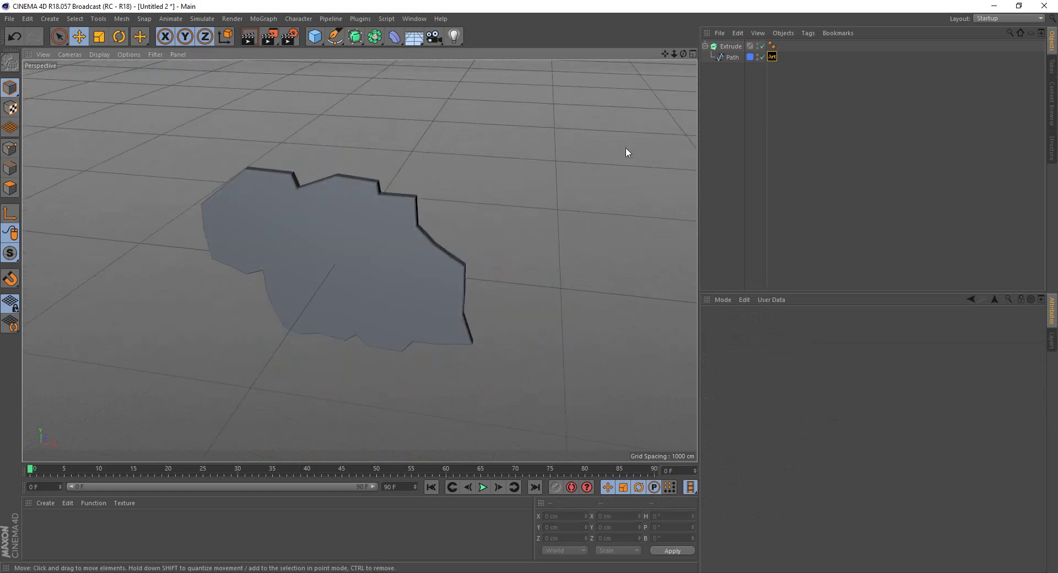
- Rename the slab Extrude object to BG
left_click(732, 46)
type("BG")
key("Return")
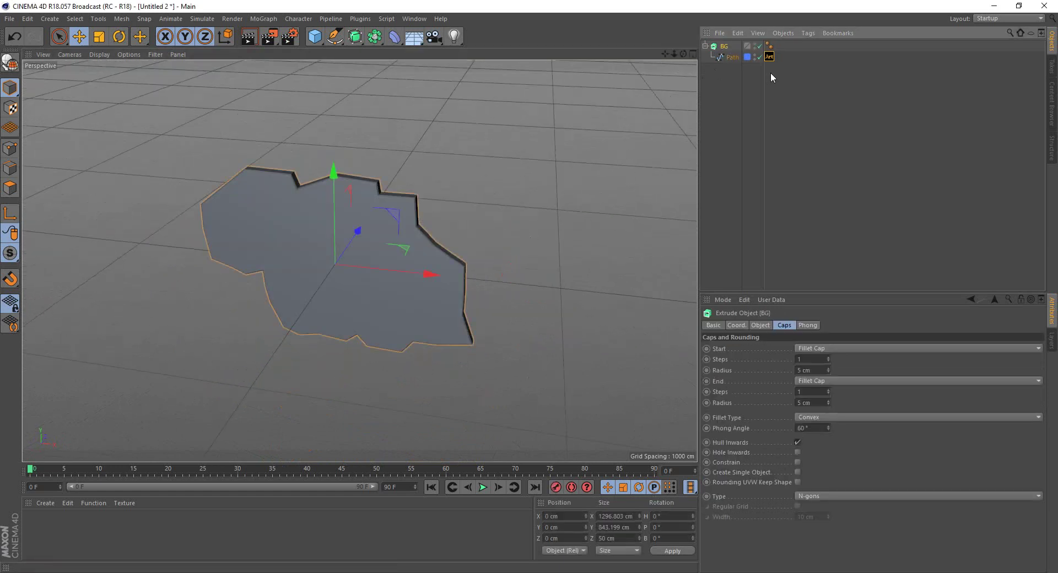
left_click(496, 176)
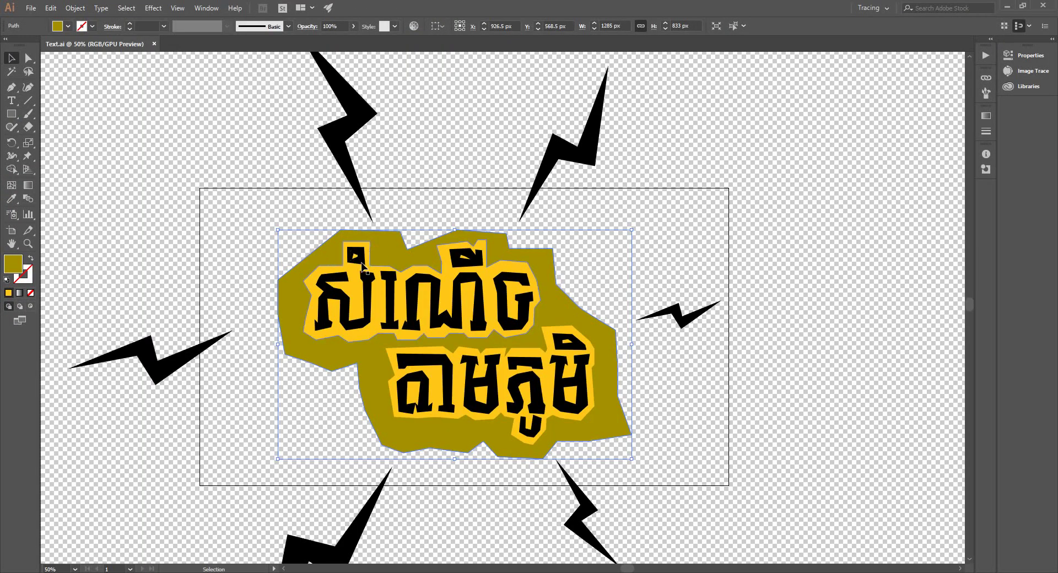
left_click(379, 269, "ctrl")
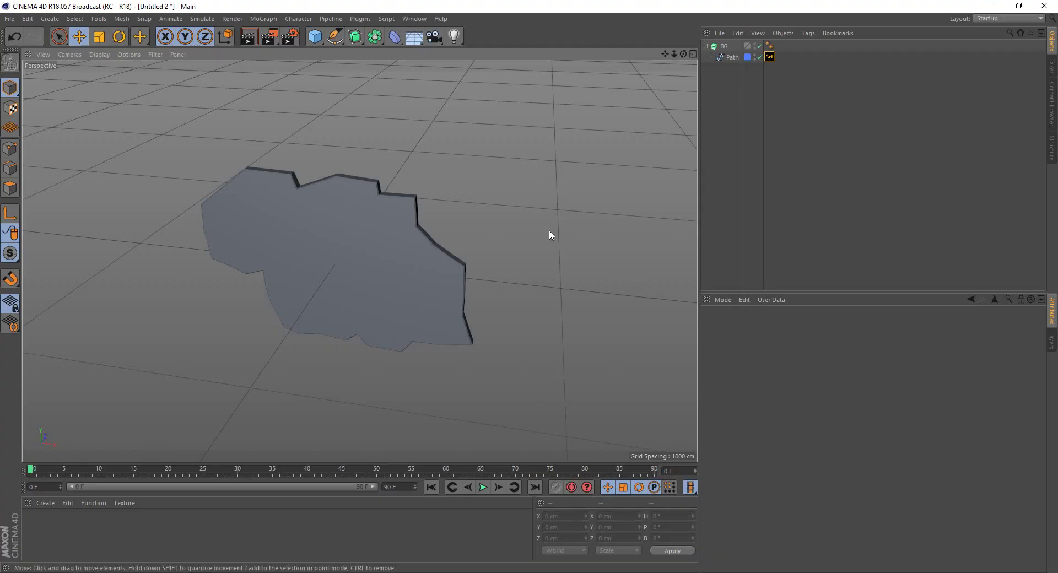
- In Front view, import the title outline with CV-ArtSmart Object and expand its group
middle_click(549, 236)
middle_click(576, 349)
scroll(492, 183, "up", 2)
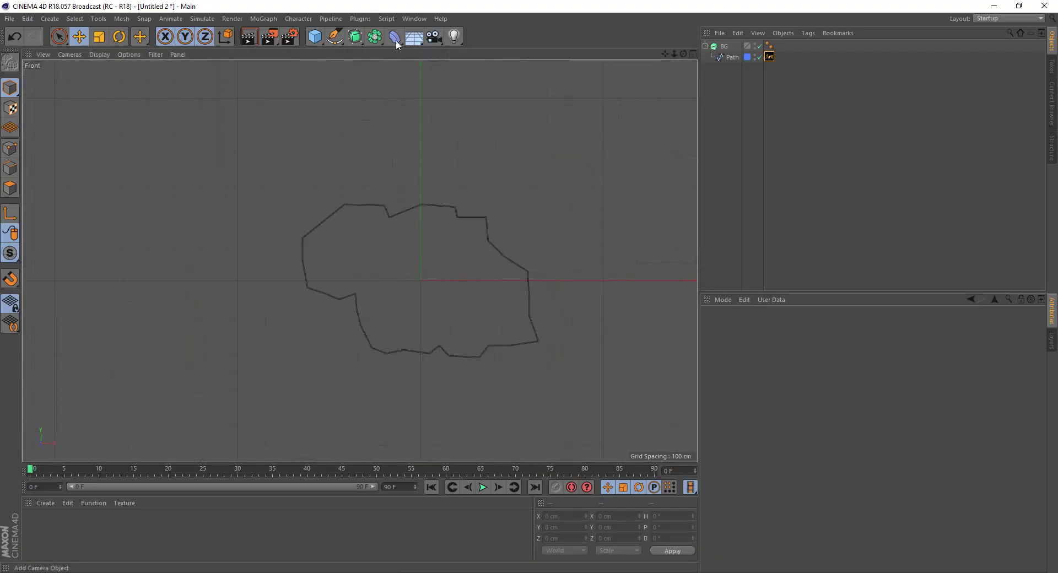
left_click(359, 19)
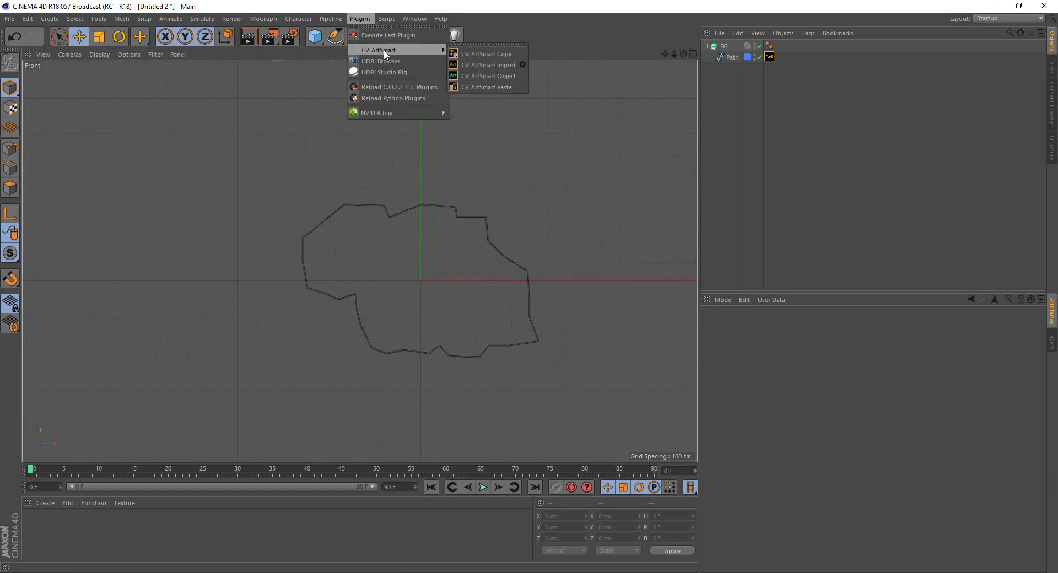
left_click(481, 80)
left_click(728, 57)
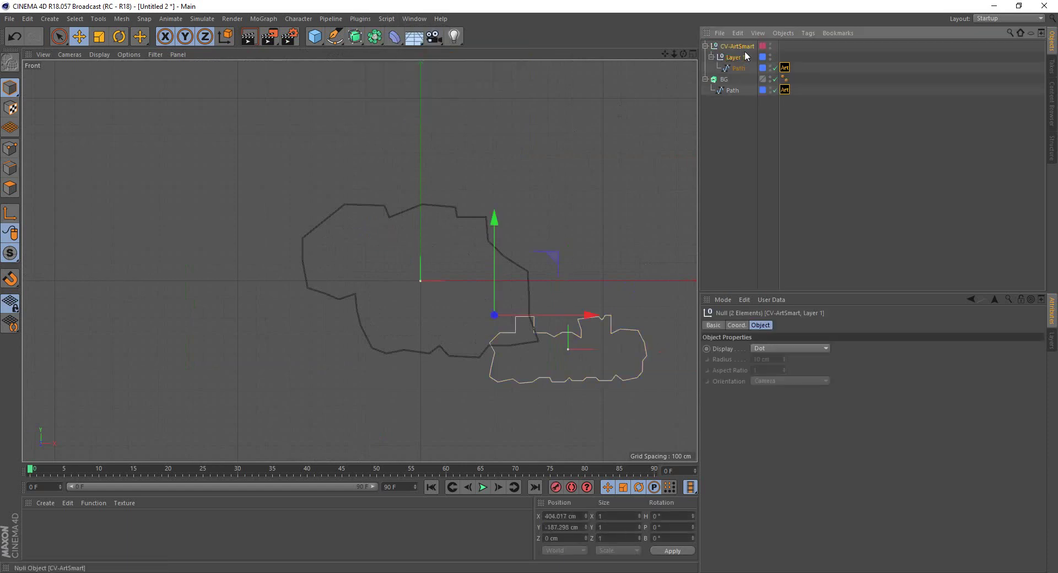
right_click(736, 48)
left_click(768, 357)
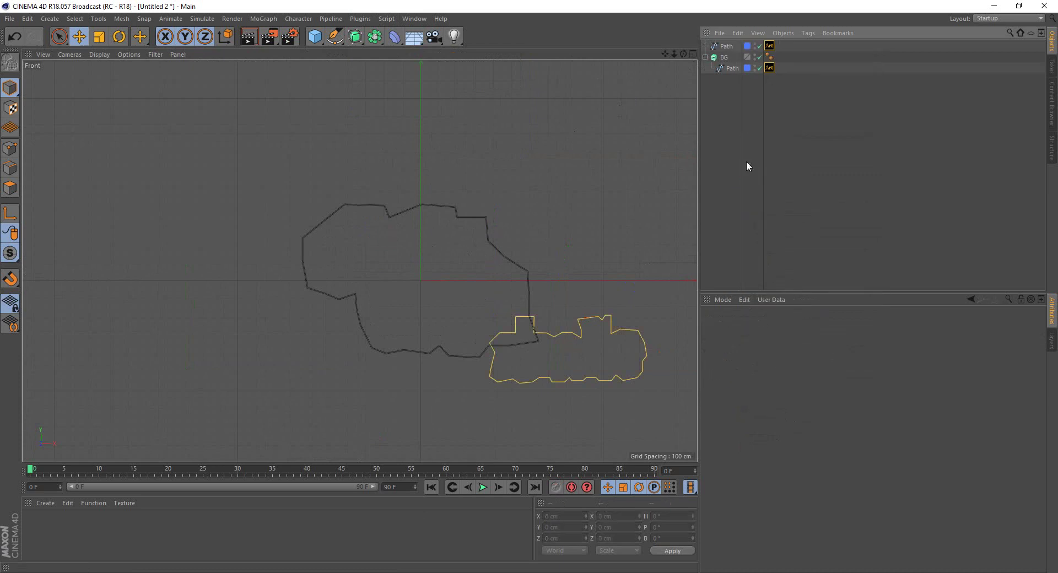
- Add a new Extrude object and place the title Path inside it
left_click(356, 36)
left_click(484, 50)
left_click_drag(732, 57, 727, 49)
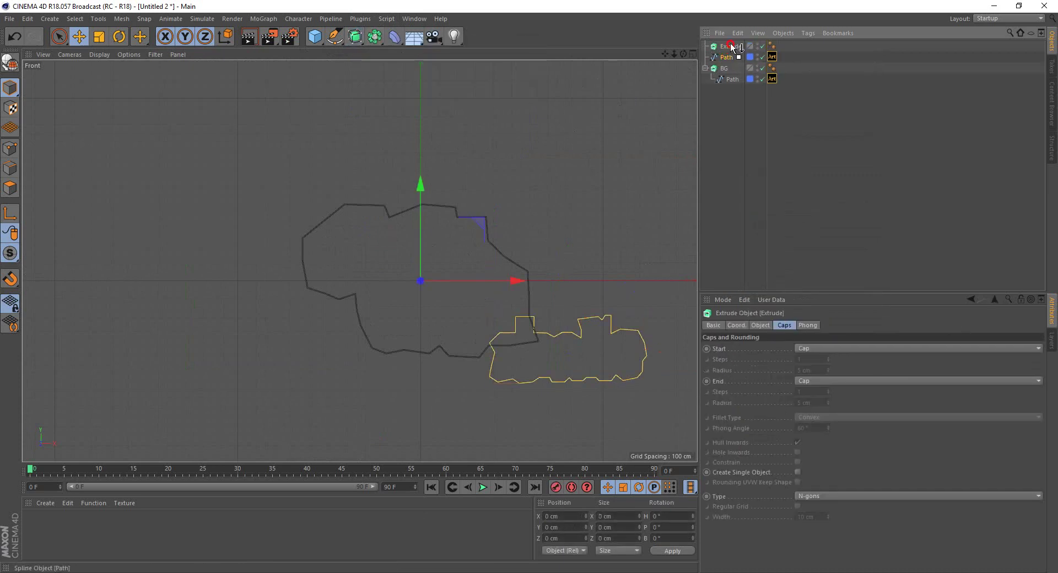
left_click(729, 48)
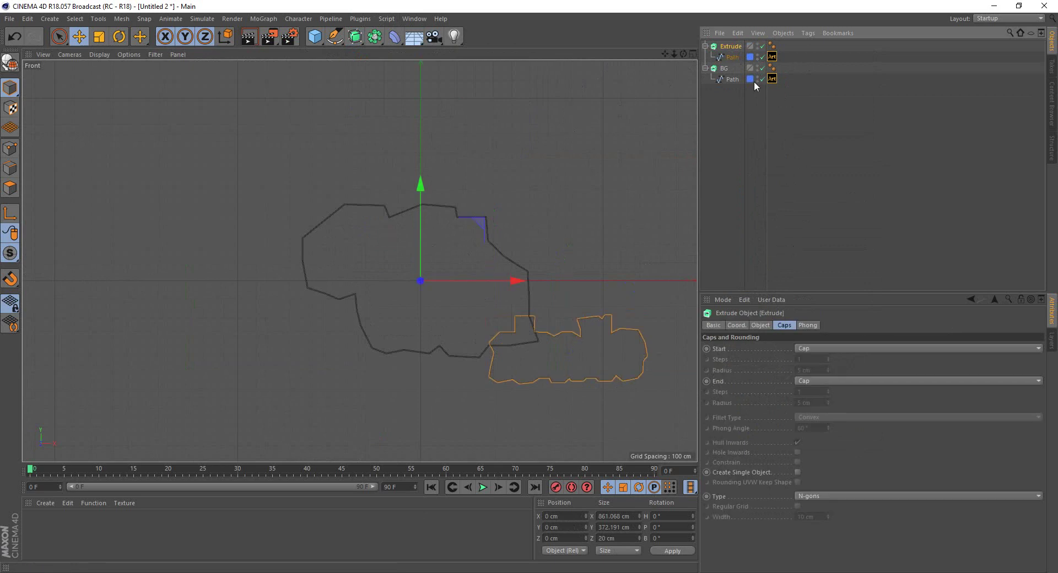
left_click(732, 57)
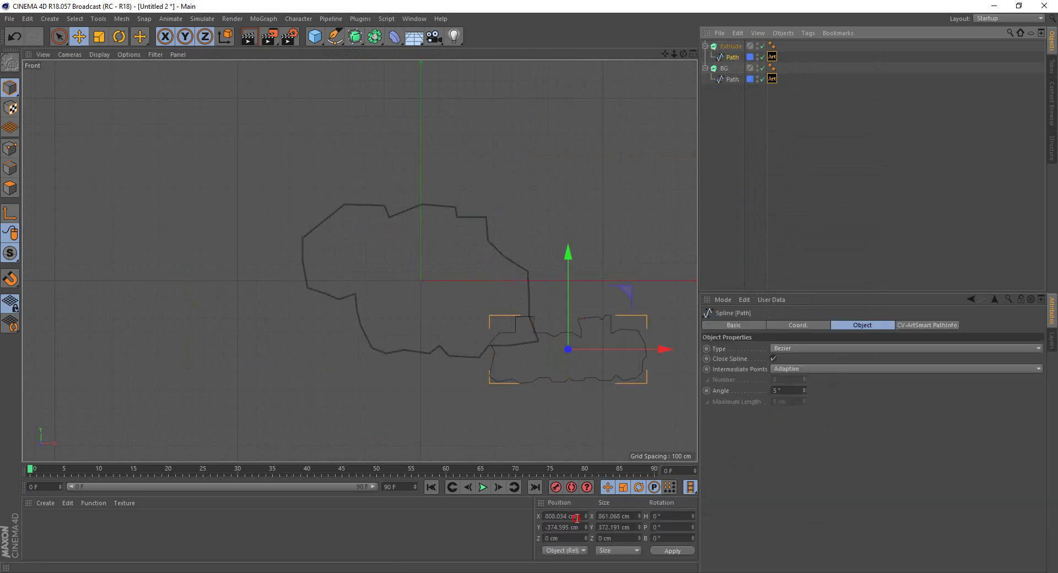
- Centre the title Path at position X 0, Y 0
double_click(577, 518)
type("0")
key("Tab")
type("0")
left_click(673, 550)
- Move the title Extrude up-left onto the slab and forward in front of it
left_click(728, 47)
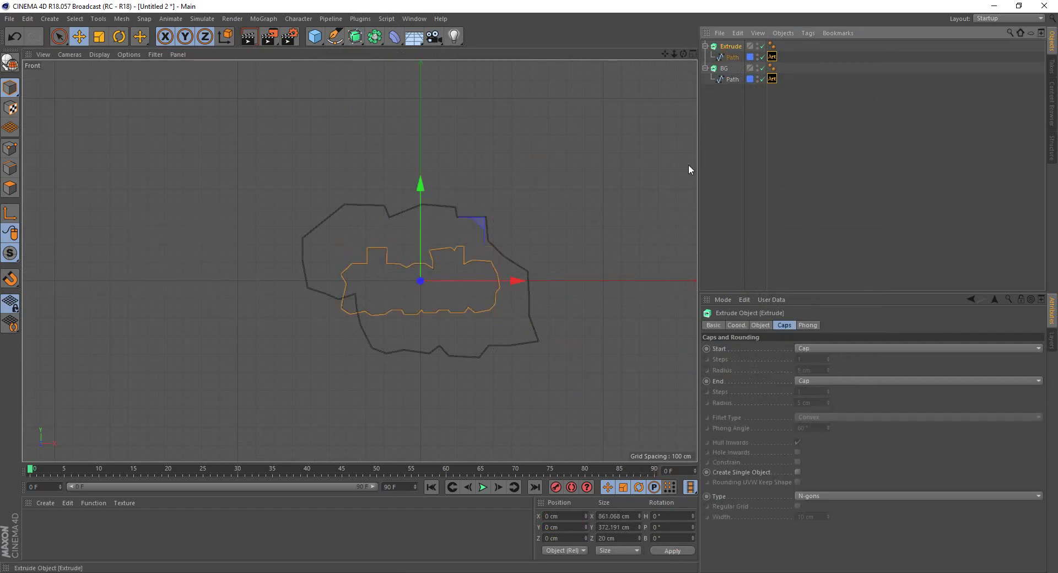
left_click_drag(503, 227, 463, 196)
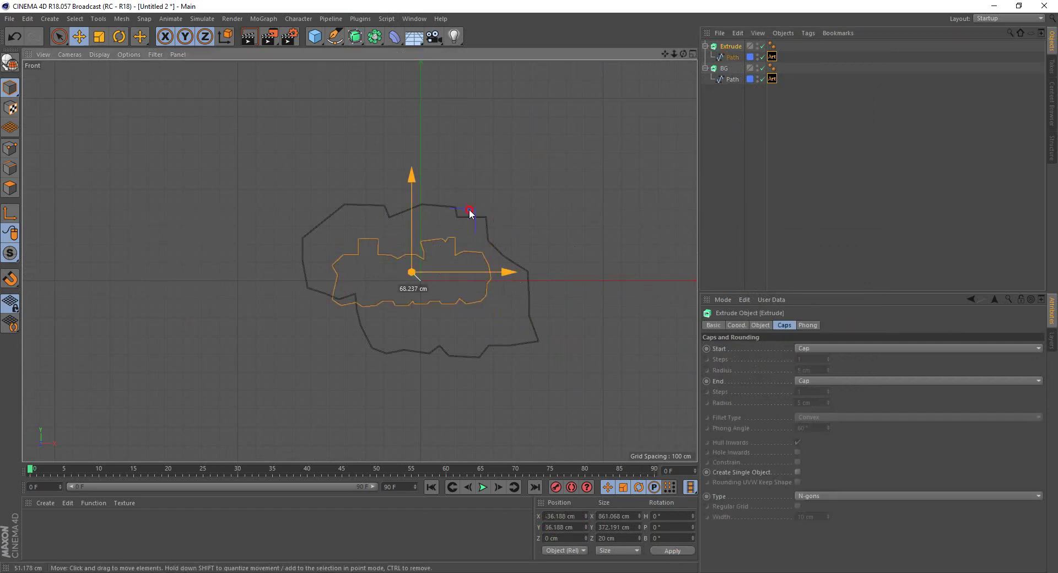
left_click(588, 205)
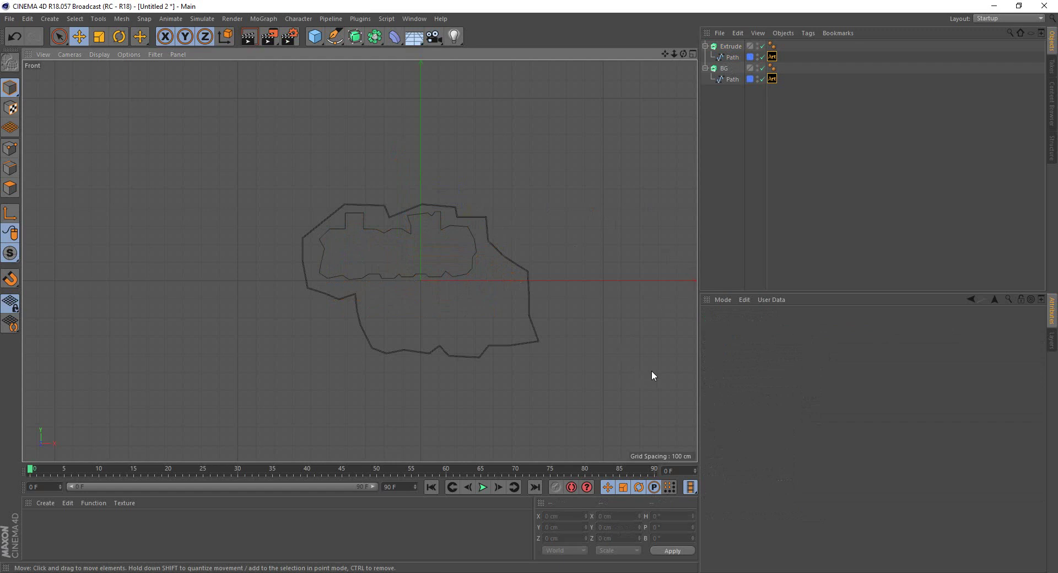
middle_click(619, 287)
middle_click(284, 166)
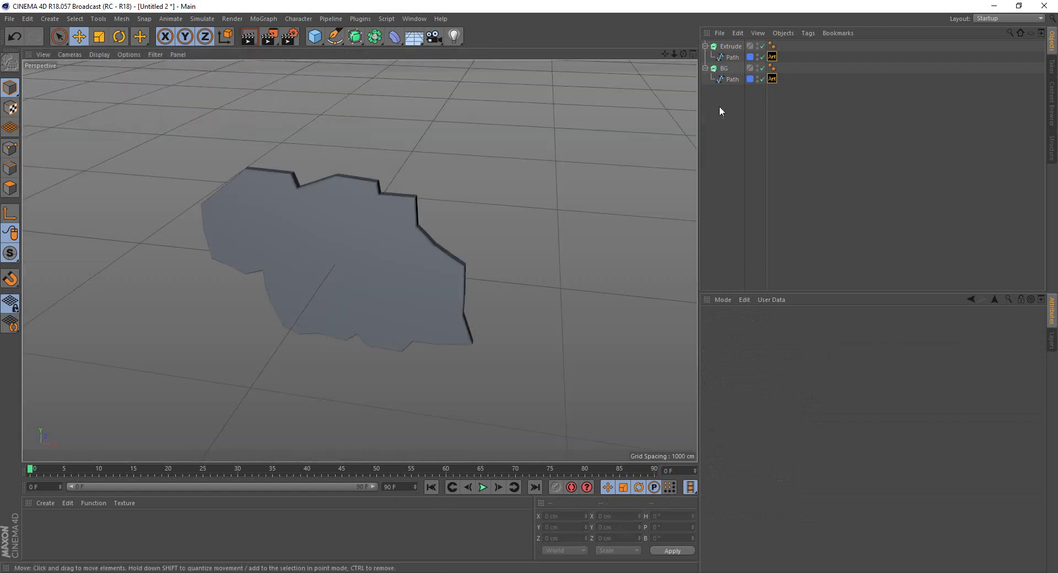
left_click(731, 46)
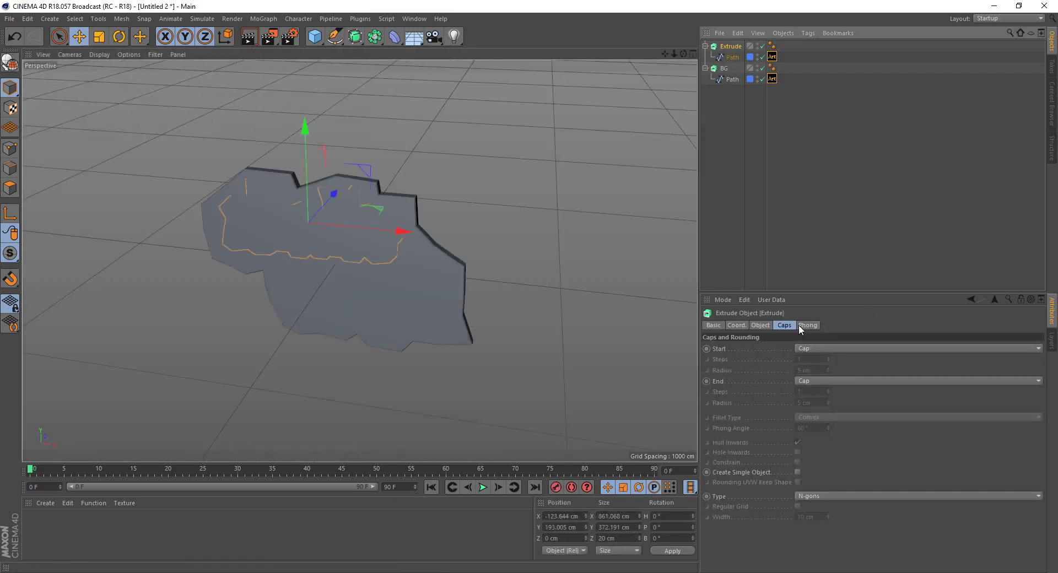
left_click(761, 325)
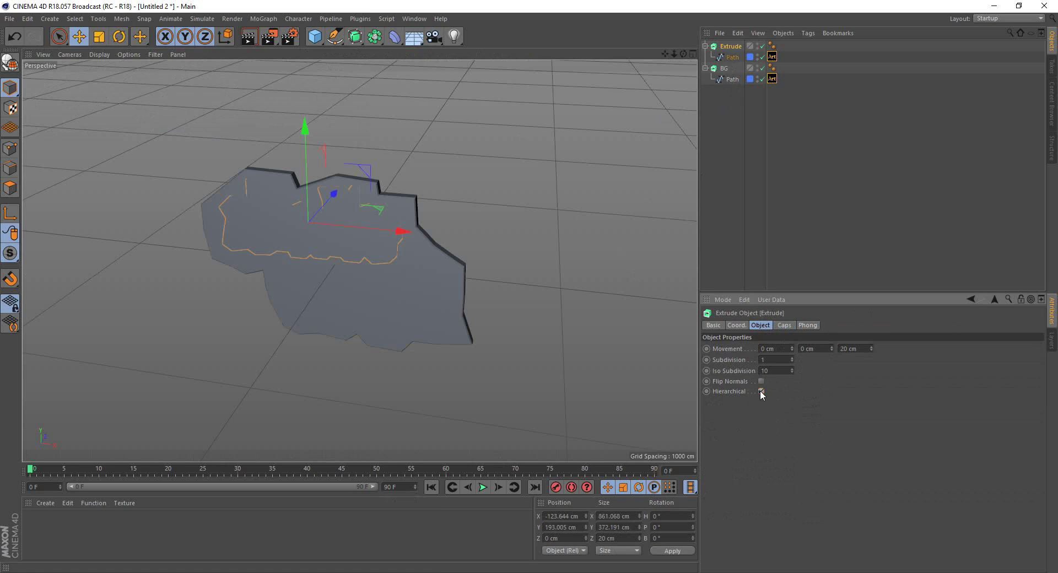
left_click_drag(557, 341, 479, 253, "alt")
left_click_drag(374, 191, 364, 200)
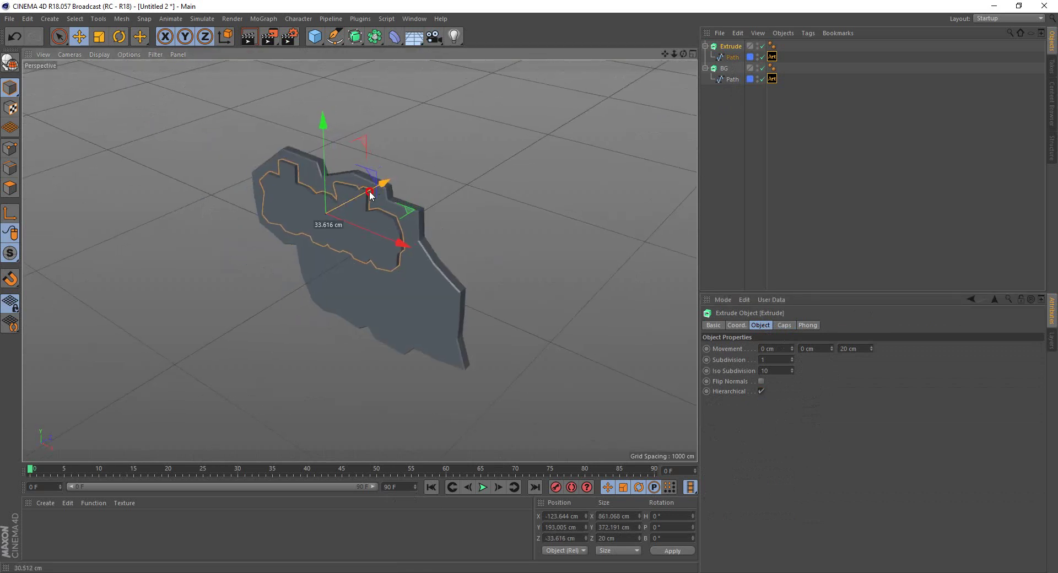
scroll(369, 230, "up", 5)
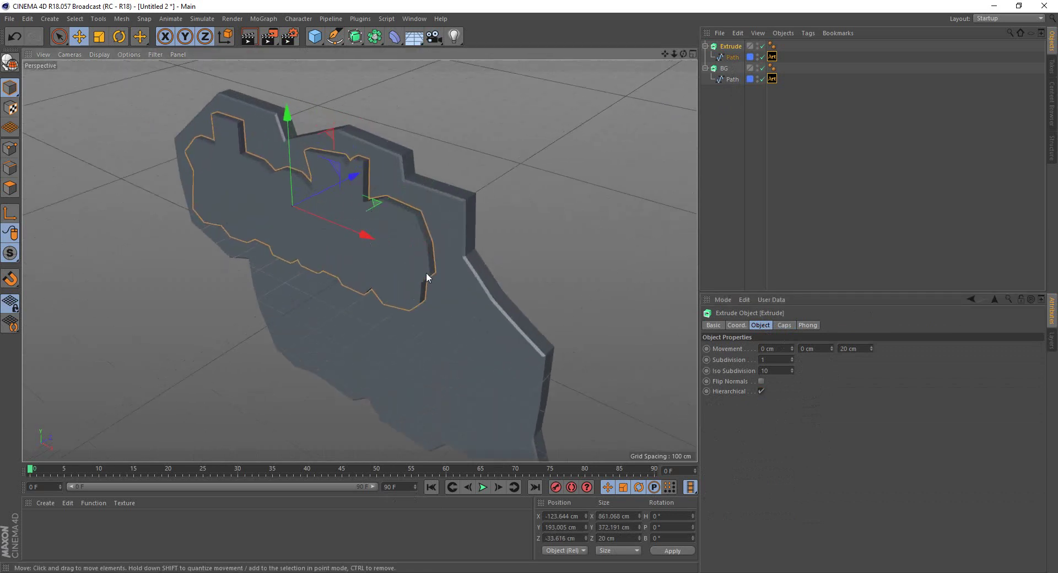
- Set the title extrusion depth to 30 cm
left_click(854, 349)
type("30")
key("Return")
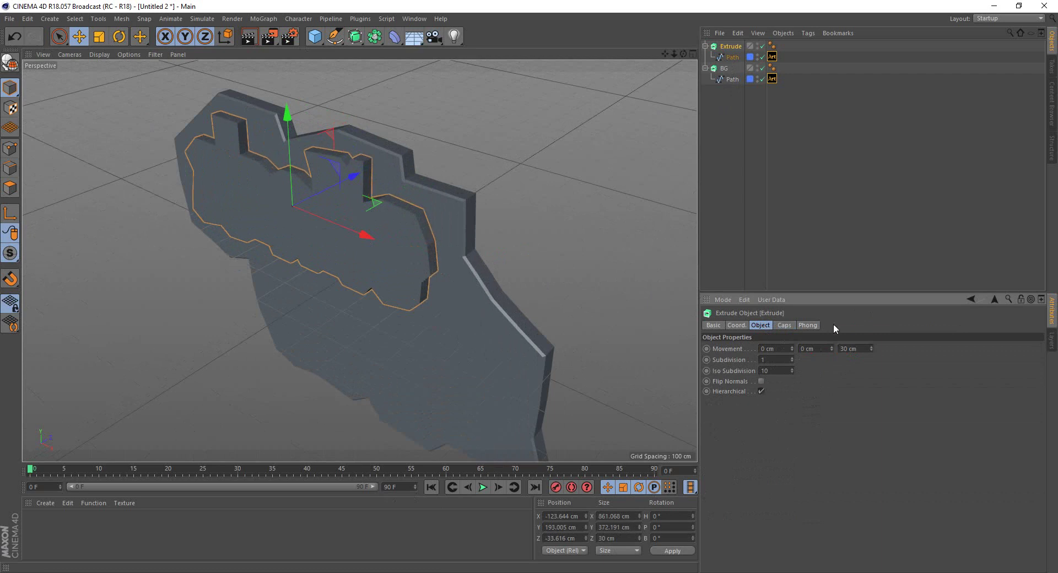
- Give the title a Fillet Start cap with 6 steps and 10 cm radius
scroll(468, 229, "up", 2)
left_click(784, 325)
left_click(825, 348)
left_click(830, 392)
scroll(372, 227, "up", 2)
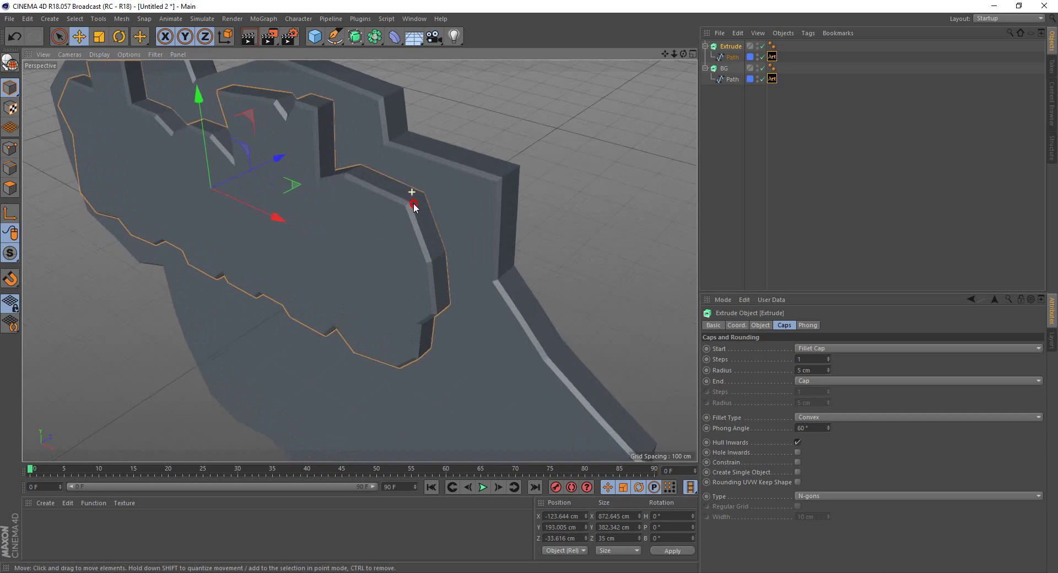
left_click(827, 358)
left_click(827, 358)
left_click_drag(828, 369, 828, 372)
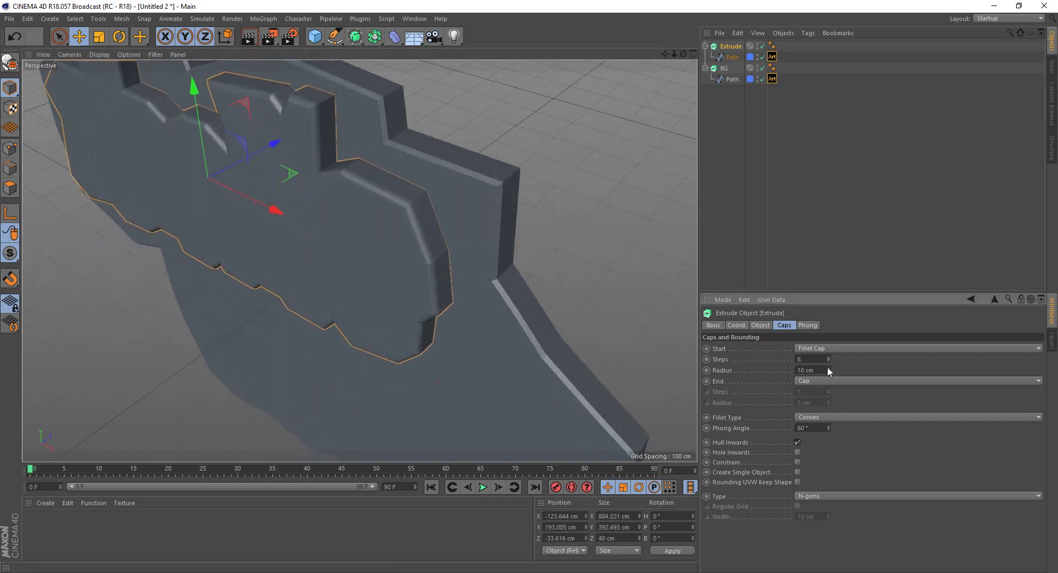
scroll(361, 209, "down", 5)
- In Top view, nudge the title slightly forward on Z, then orbit to inspect it
middle_click(363, 222)
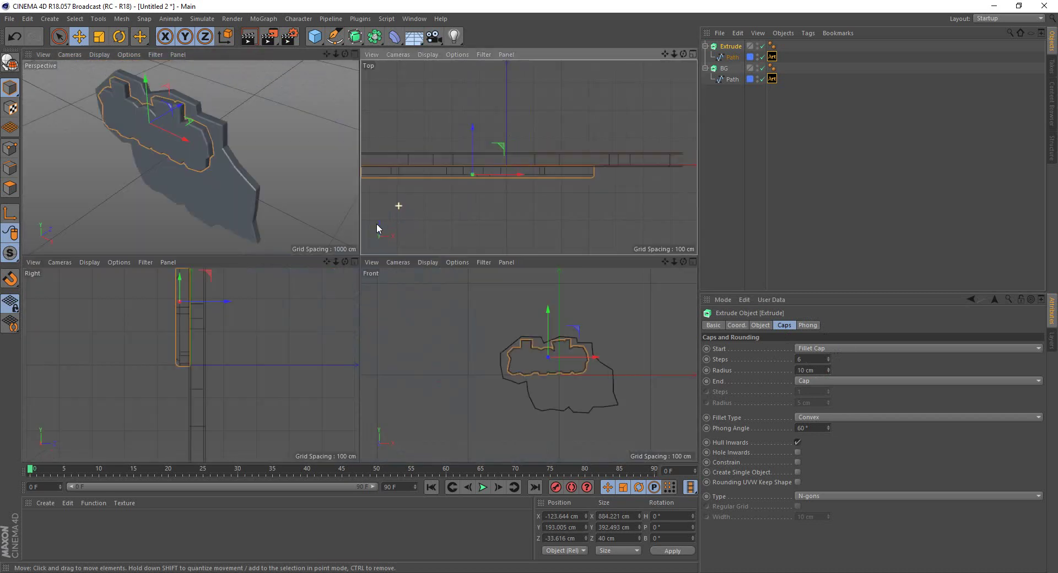
middle_click(530, 202)
scroll(468, 256, "down", 2)
left_click_drag(374, 190, 374, 191)
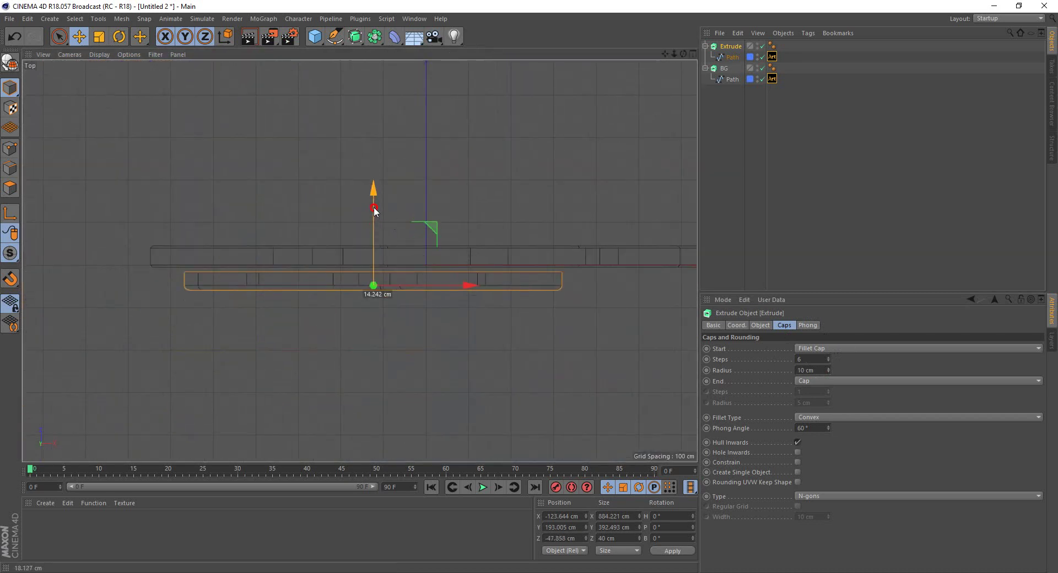
middle_click(496, 209)
middle_click(296, 178)
mouse_move(469, 348)
left_mouse_down("alt")
mouse_move(527, 371)
mouse_move(545, 357)
mouse_move(554, 300)
left_mouse_up("alt")
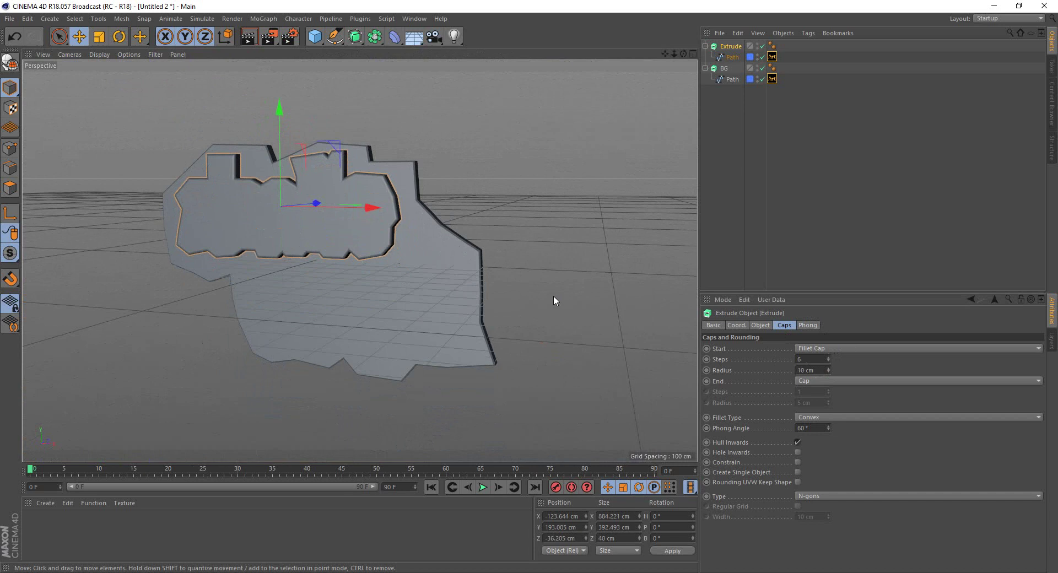
left_click_drag(516, 195, 354, 260, "alt")
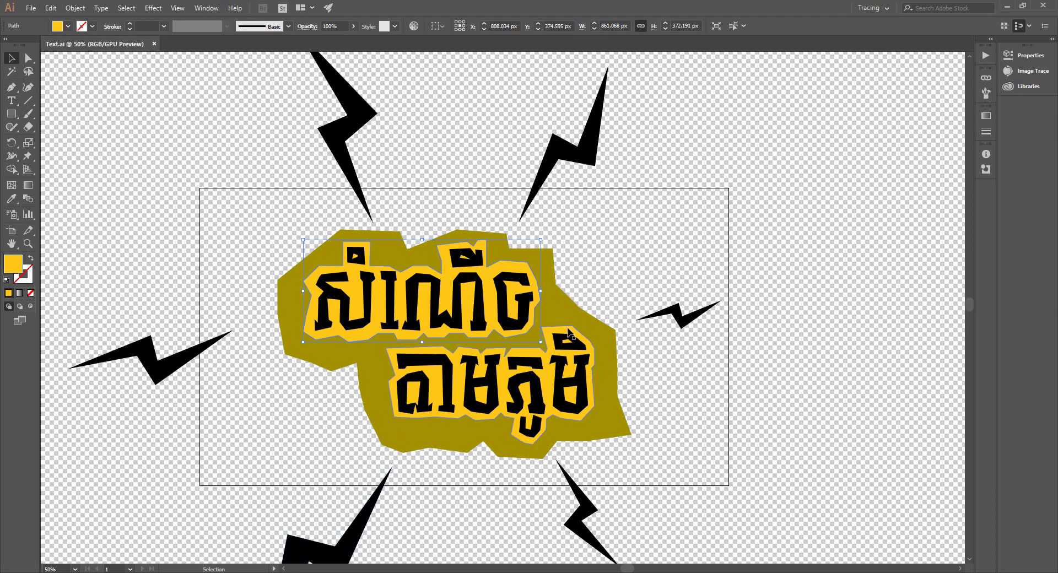
left_click(569, 330)
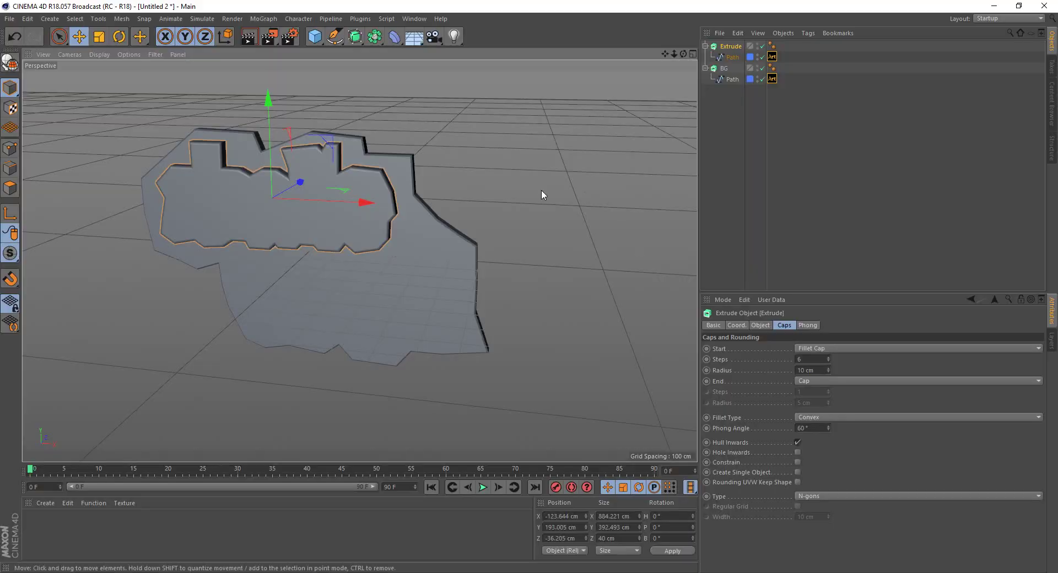
- Import the second title artwork with CV-ArtSmart and expand it down to a single Path
left_click(361, 19)
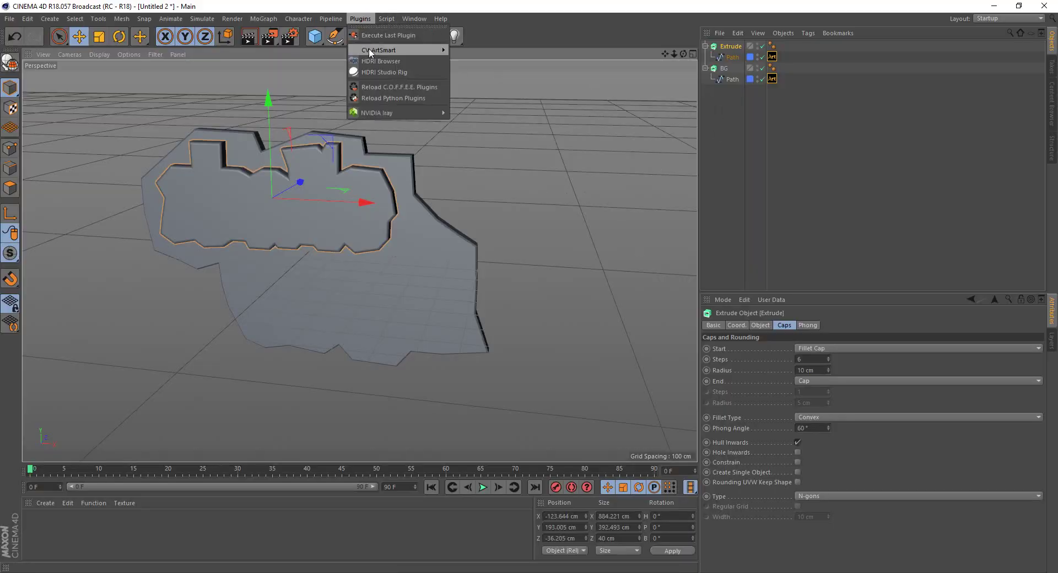
left_click(504, 80)
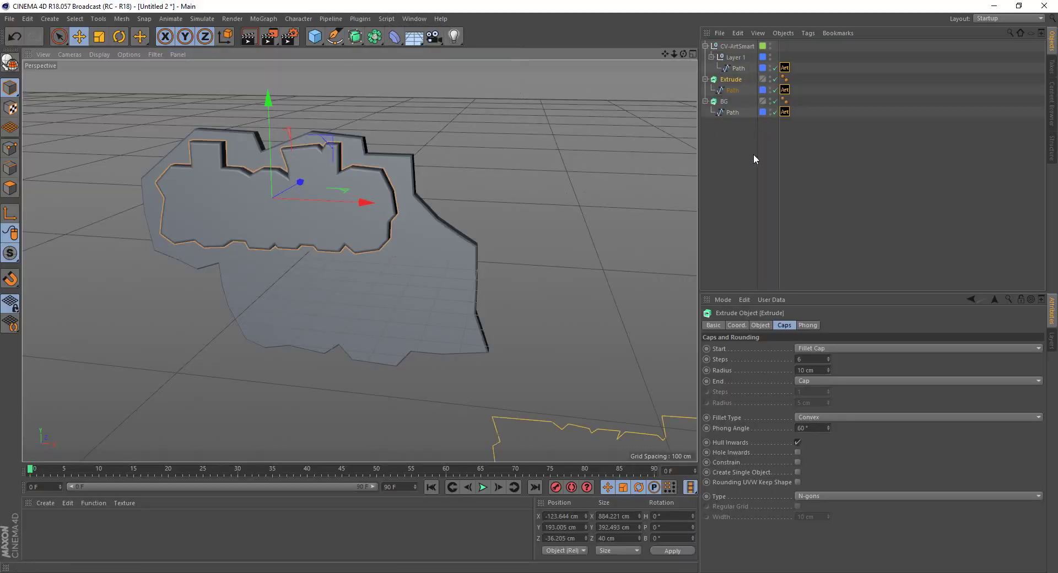
left_click(733, 46)
left_click(735, 58, "ctrl")
right_click(738, 55)
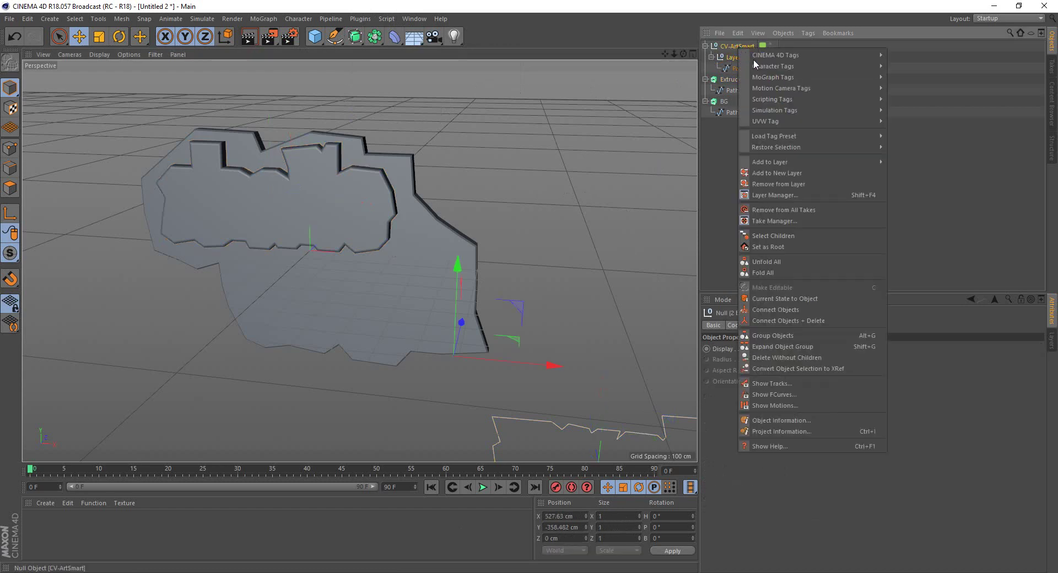
left_click(802, 357)
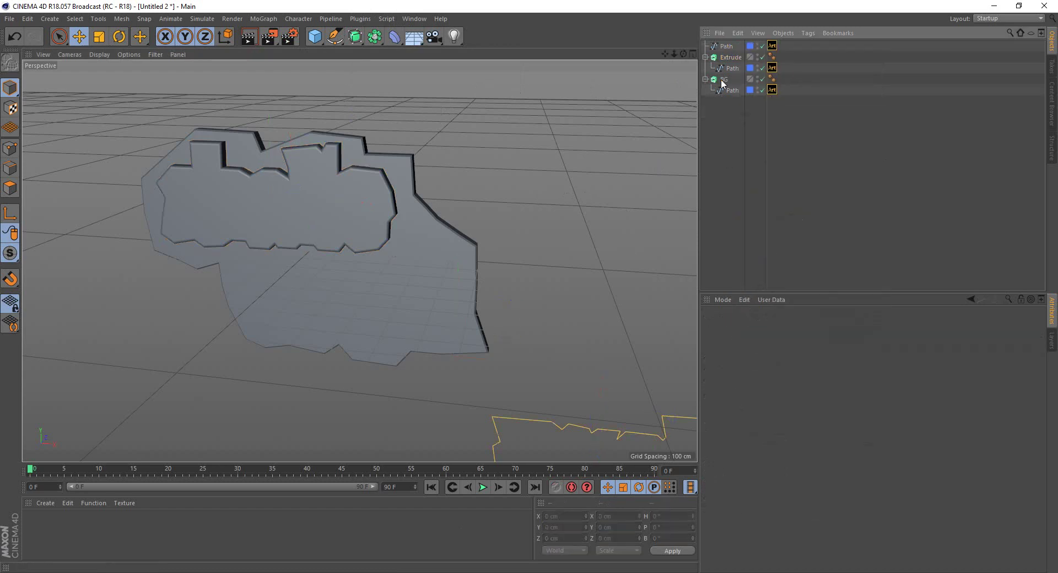
left_click(726, 47)
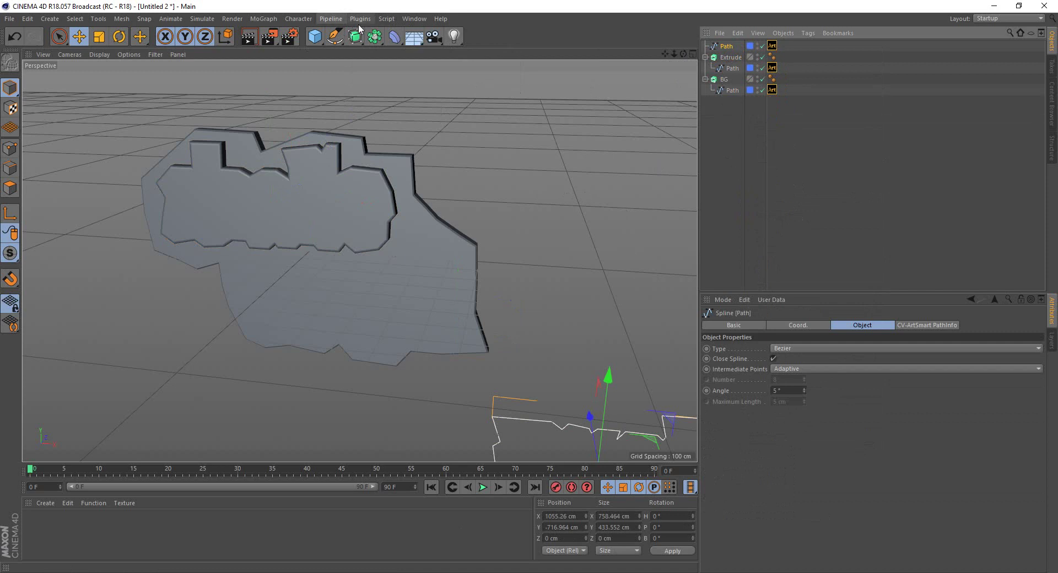
- Add a second Extrude holding the new Path and set its depth to 30 cm
left_click_drag(356, 37, 485, 47)
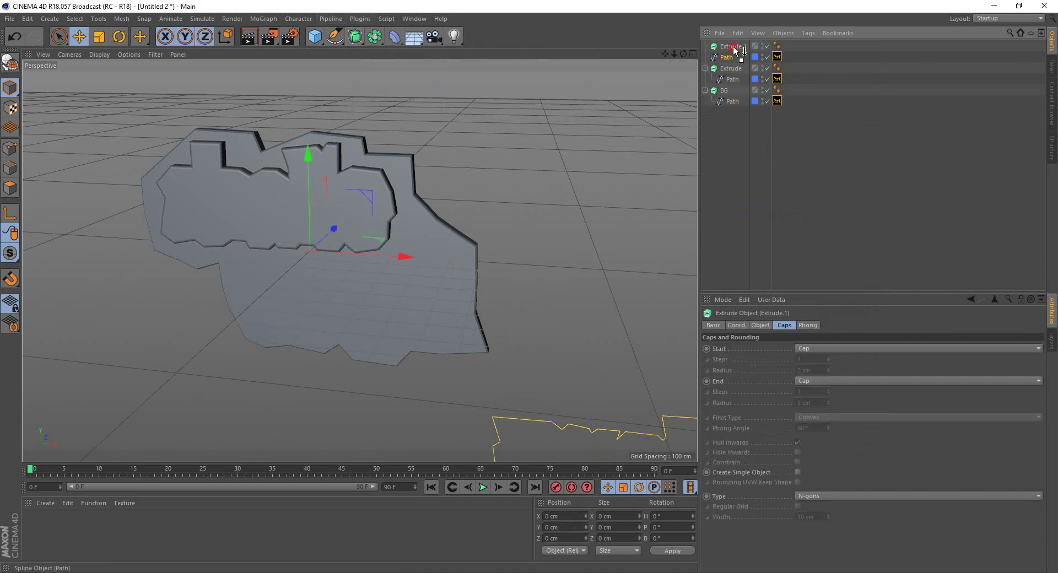
left_click_drag(737, 51, 733, 48)
scroll(506, 214, "down", 5)
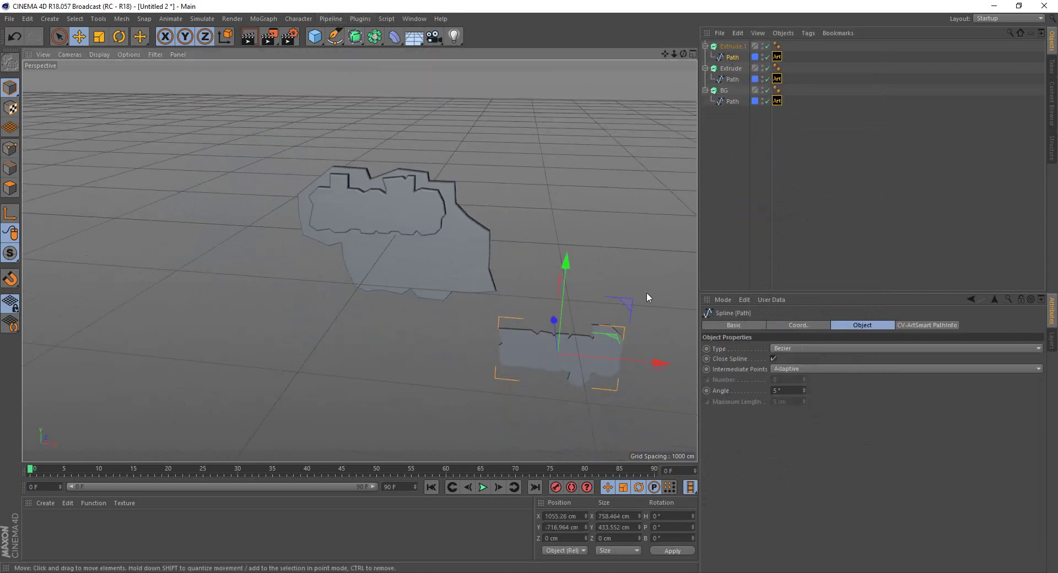
middle_click_drag(646, 292, 485, 271, "alt")
left_click(725, 133)
left_click(733, 46)
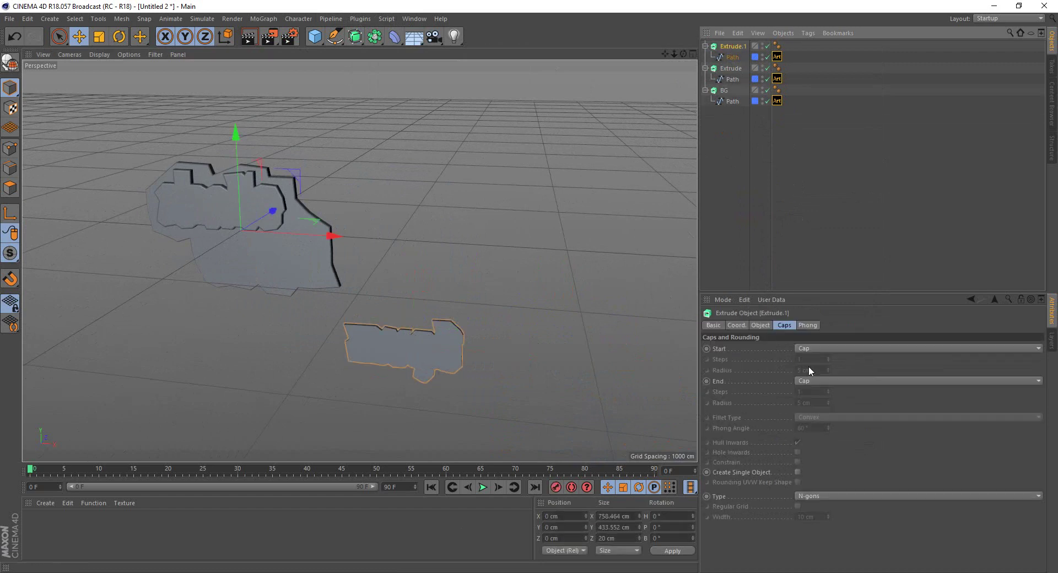
left_click(761, 325)
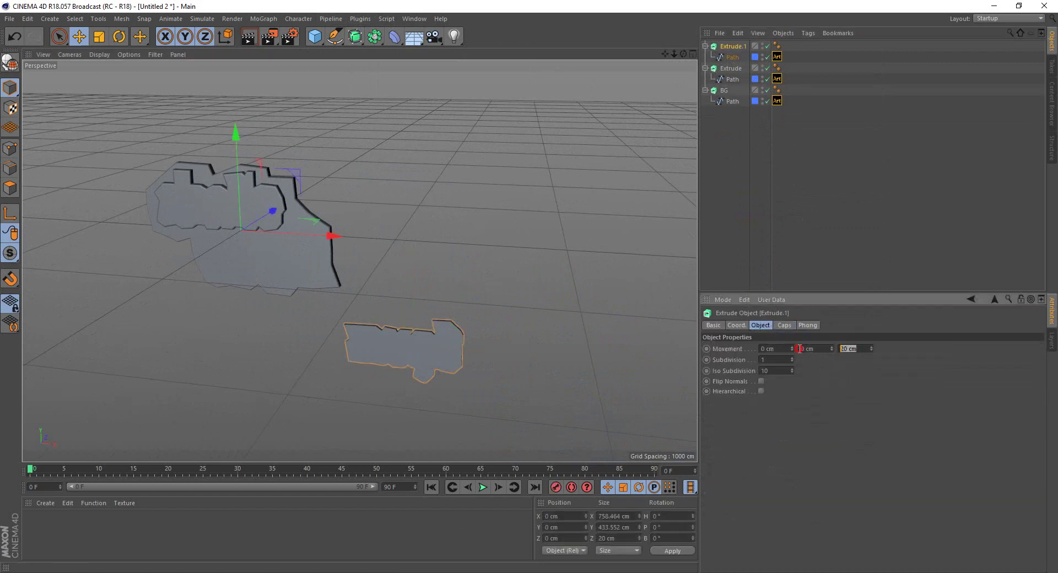
type("30")
key("Return")
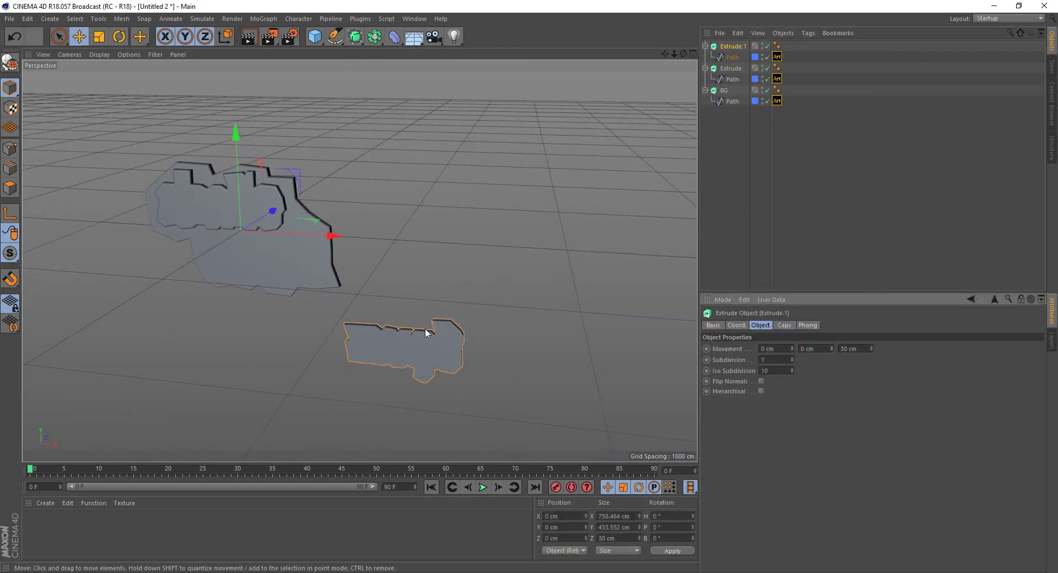
- Centre the second outline Path by setting its Position X to 0
left_click(733, 57)
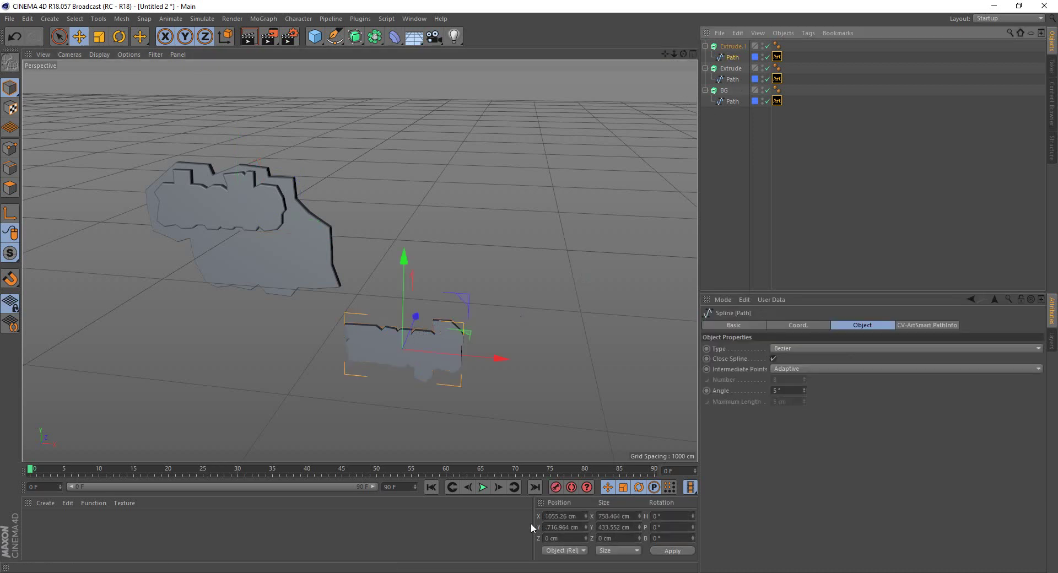
left_click(563, 517)
type("0")
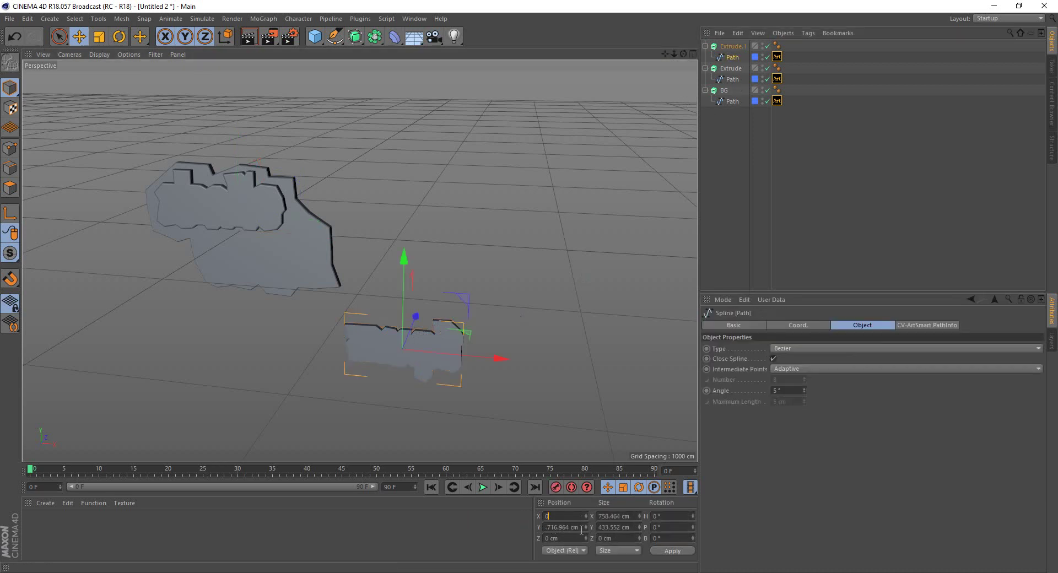
left_click(680, 551)
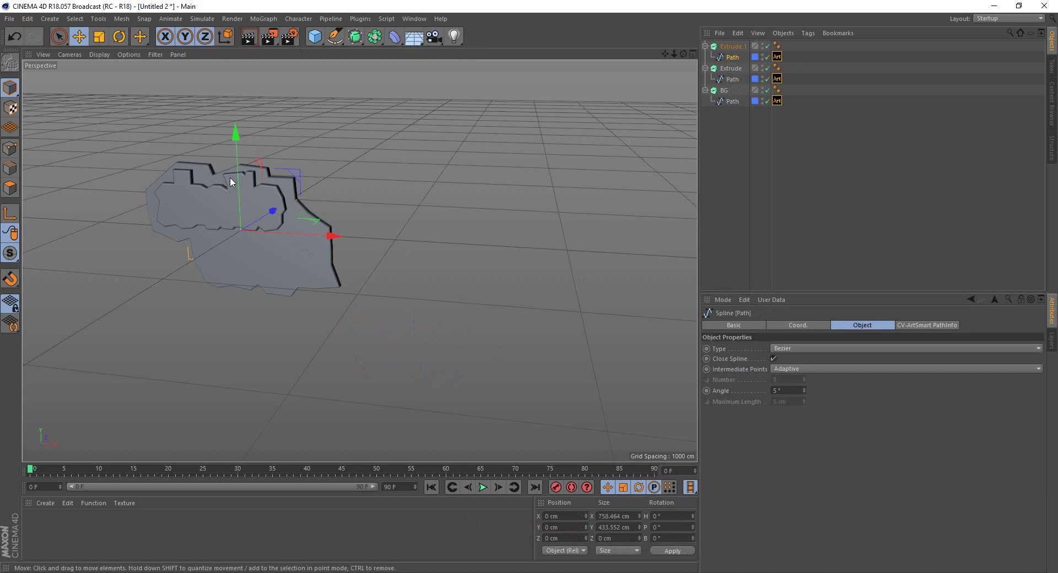
middle_click(440, 325)
- In Front view, move the outline path lower right over the backing and enable Hierarchical on Extrude.1
middle_click(534, 353)
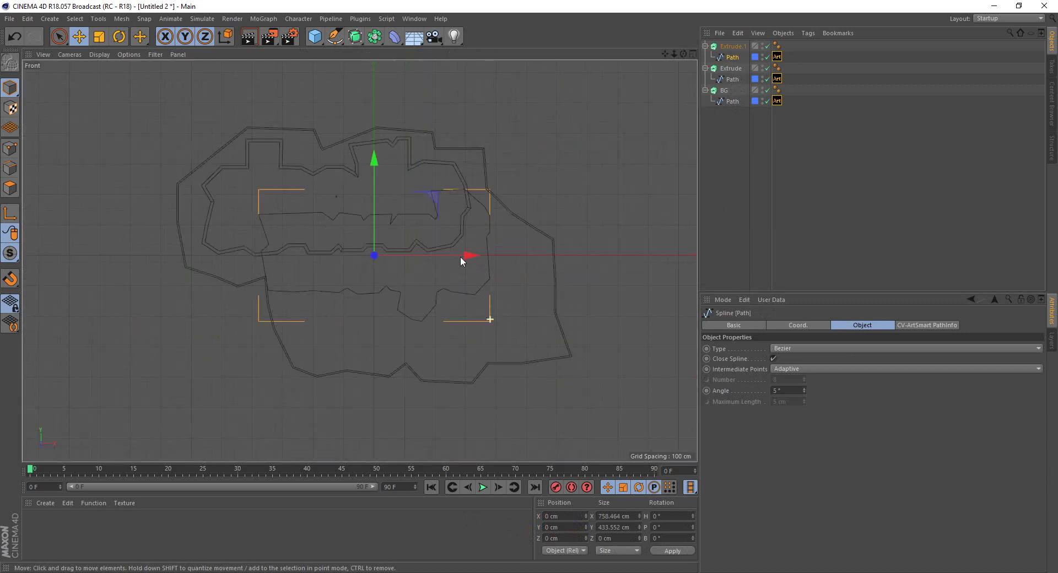
left_click_drag(435, 197, 474, 253)
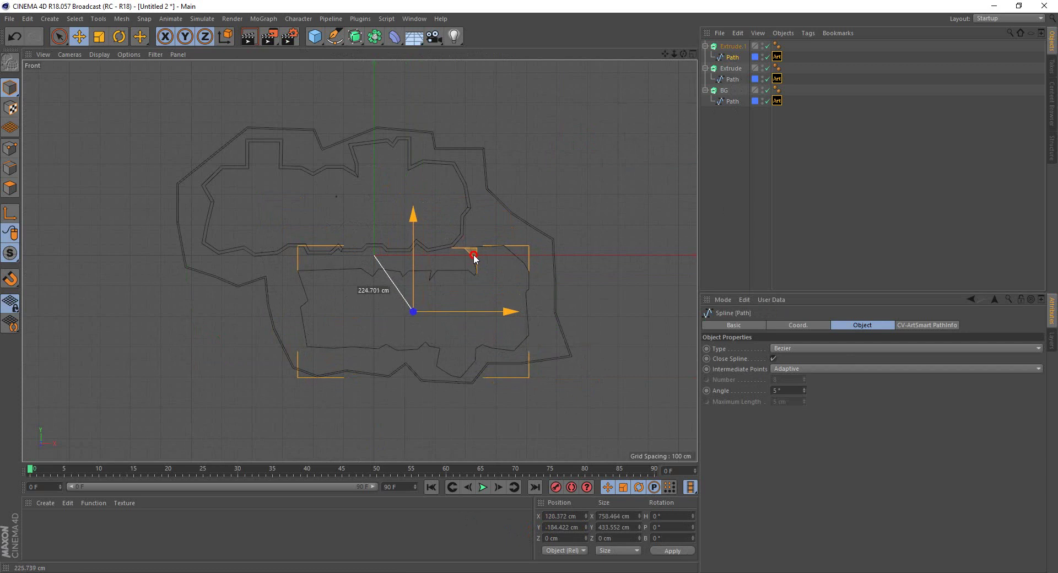
left_click(733, 47)
left_click(761, 392)
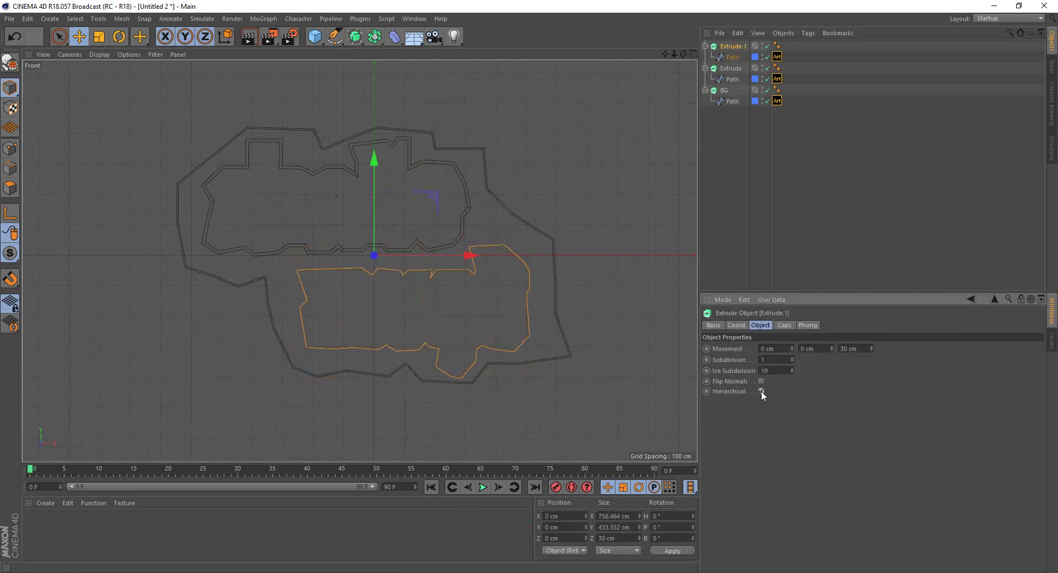
- Set Extrude.1's start cap to Fillet Cap
left_click(785, 326)
middle_click(531, 234)
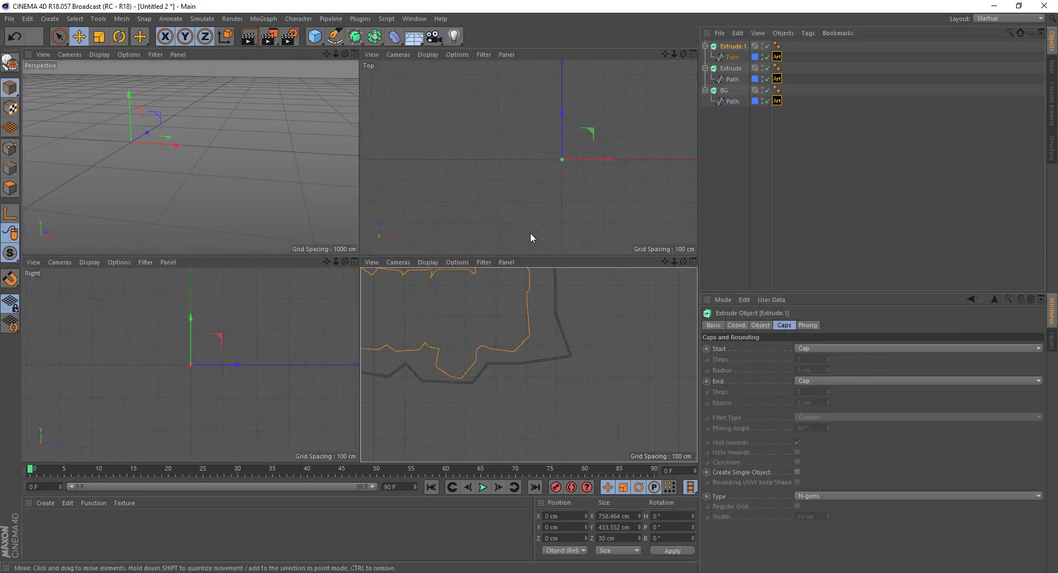
middle_click(337, 224)
mouse_move(337, 224)
left_mouse_down("alt")
mouse_move(511, 264)
mouse_move(517, 307)
left_mouse_up("alt")
left_click(838, 349)
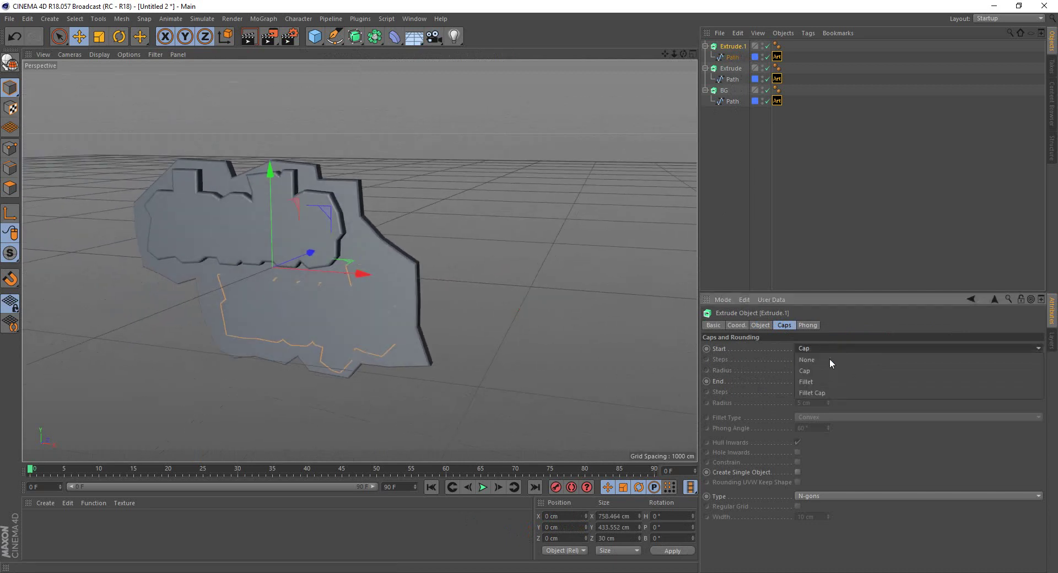
left_click(831, 394)
- Shift the second slab along Z to about -35.588 cm and set the fillet radius to 8 cm
mouse_move(307, 253)
left_mouse_down()
mouse_move(432, 297)
mouse_move(388, 262)
left_mouse_up()
scroll(388, 262, "up", 2)
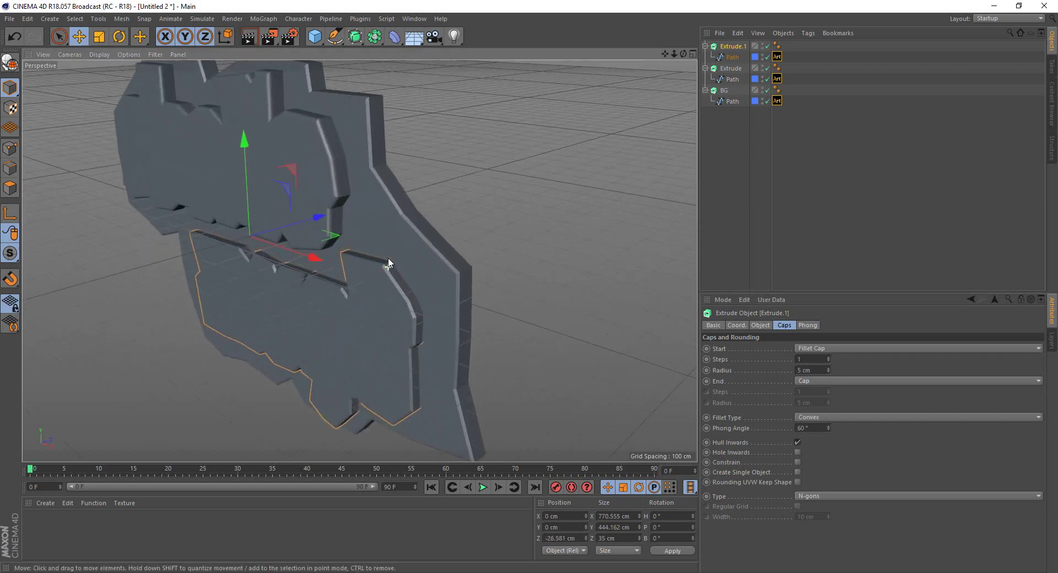
left_click_drag(318, 238, 310, 233)
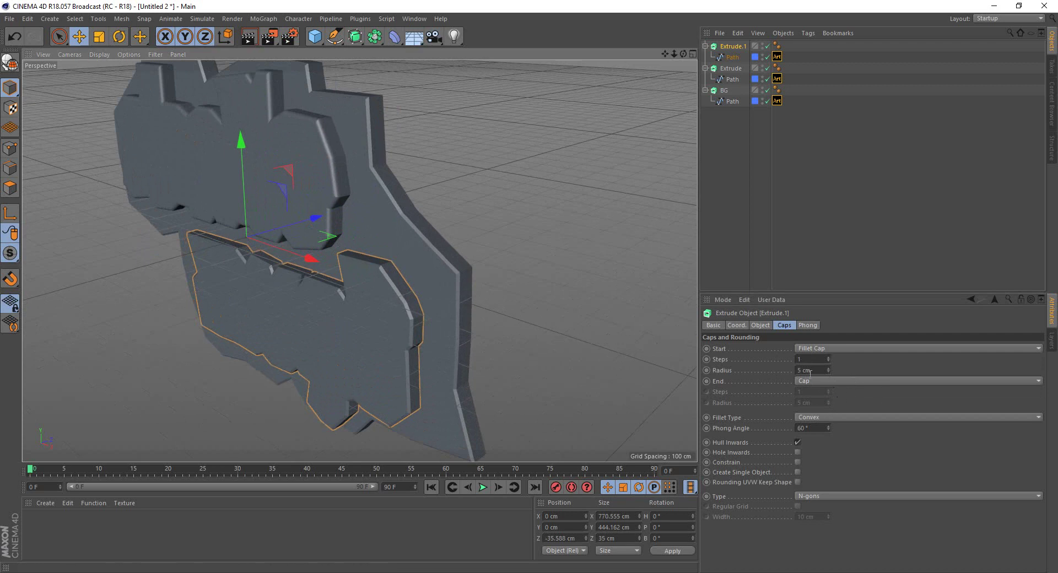
left_click_drag(829, 370, 828, 358)
- Deselect the slab and orbit out to an elevated perspective of the sign
left_click(550, 288)
mouse_move(550, 289)
left_mouse_down("alt")
mouse_move(454, 339)
mouse_move(520, 296)
left_mouse_up("alt")
scroll(372, 307, "up", 5)
mouse_move(372, 306)
left_mouse_down("alt")
mouse_move(520, 347)
mouse_move(600, 323)
mouse_move(465, 517)
left_mouse_up("alt")
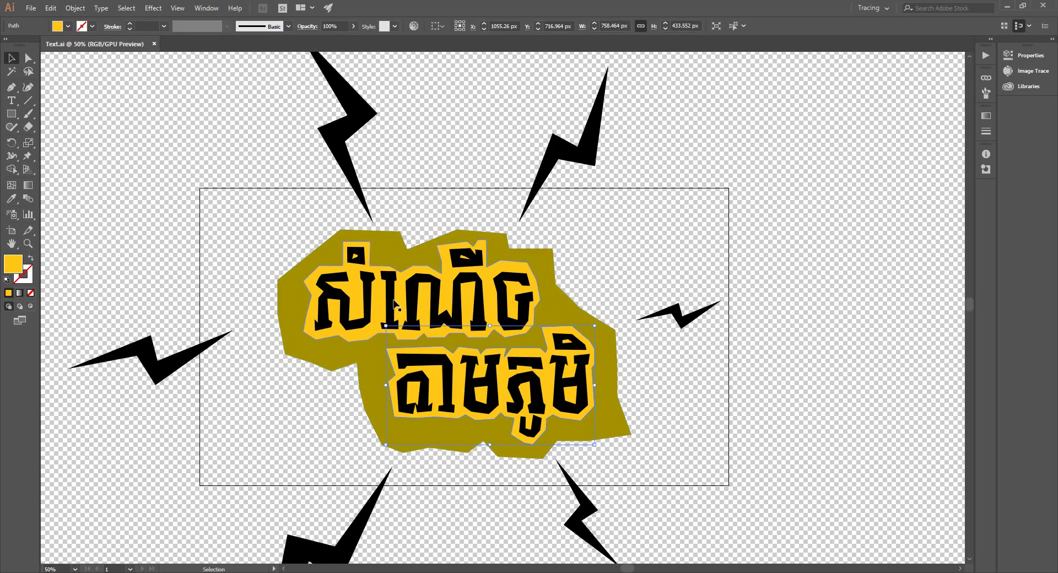
- Select the top Khmer title line in Illustrator, undoing an accidental move of it
left_click(610, 278)
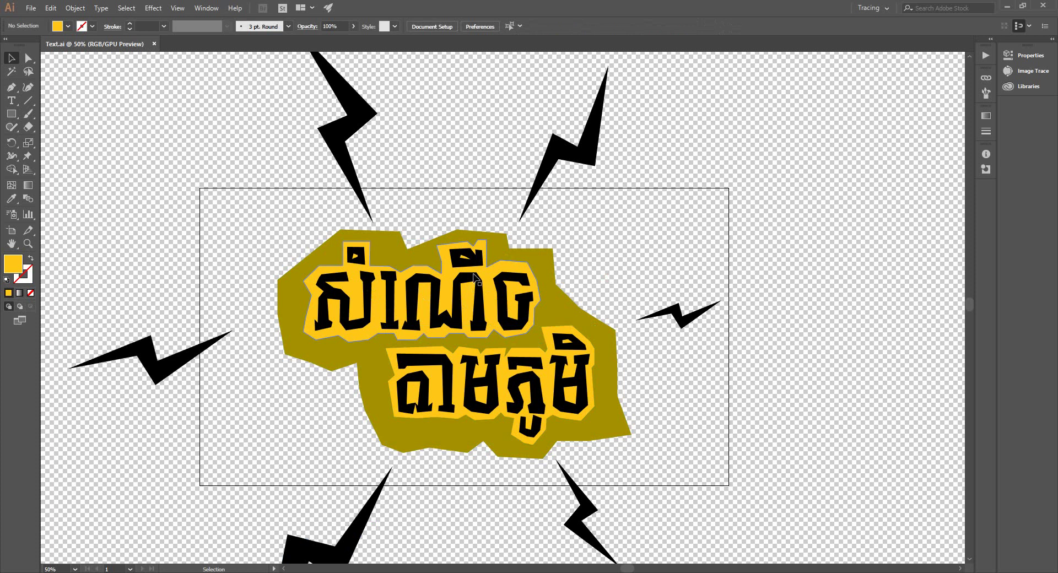
left_click(470, 254)
left_click_drag(470, 257, 499, 300)
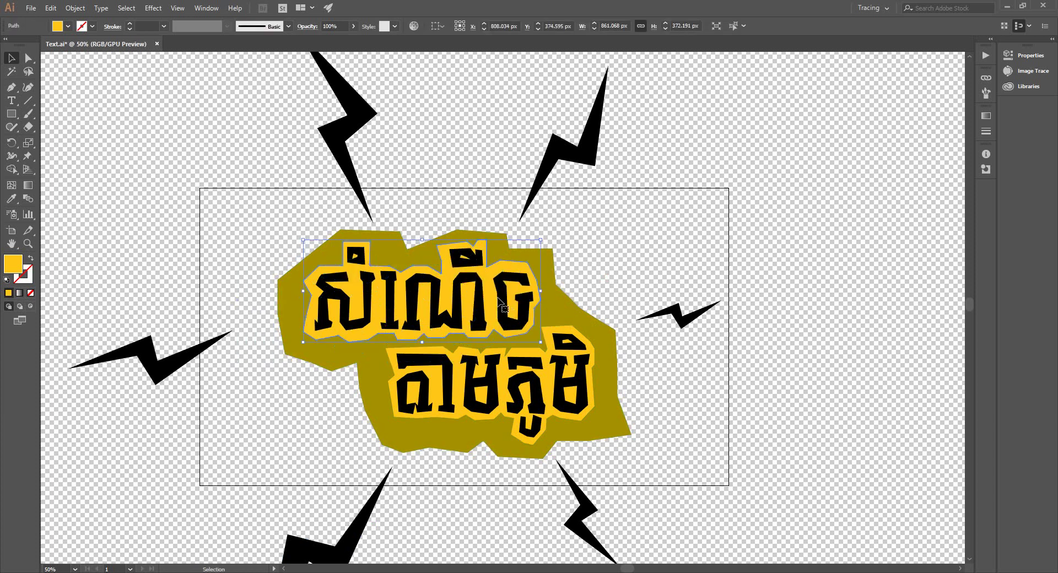
left_click(688, 278)
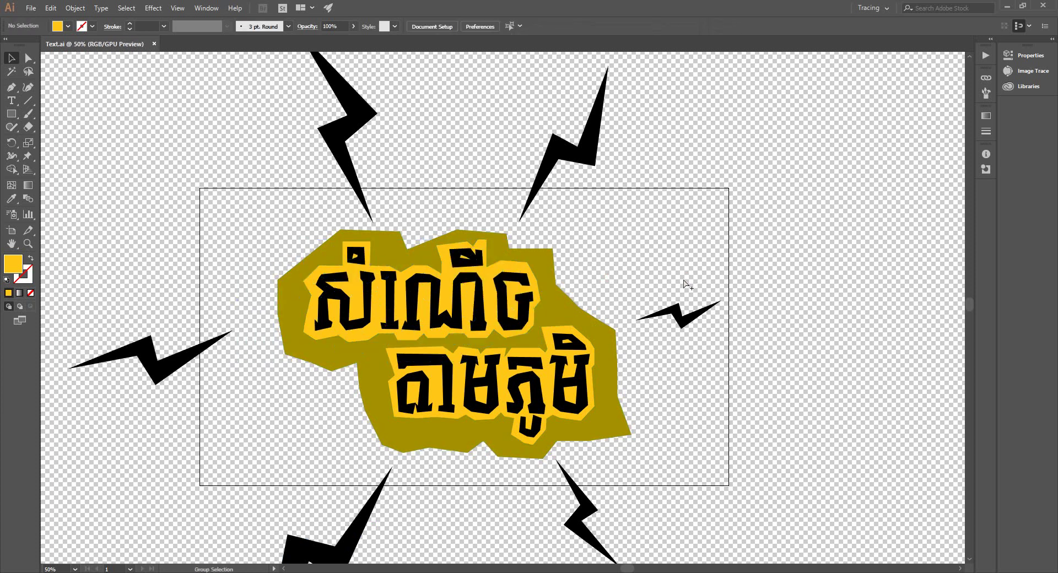
key("ctrl+z")
left_click(504, 287)
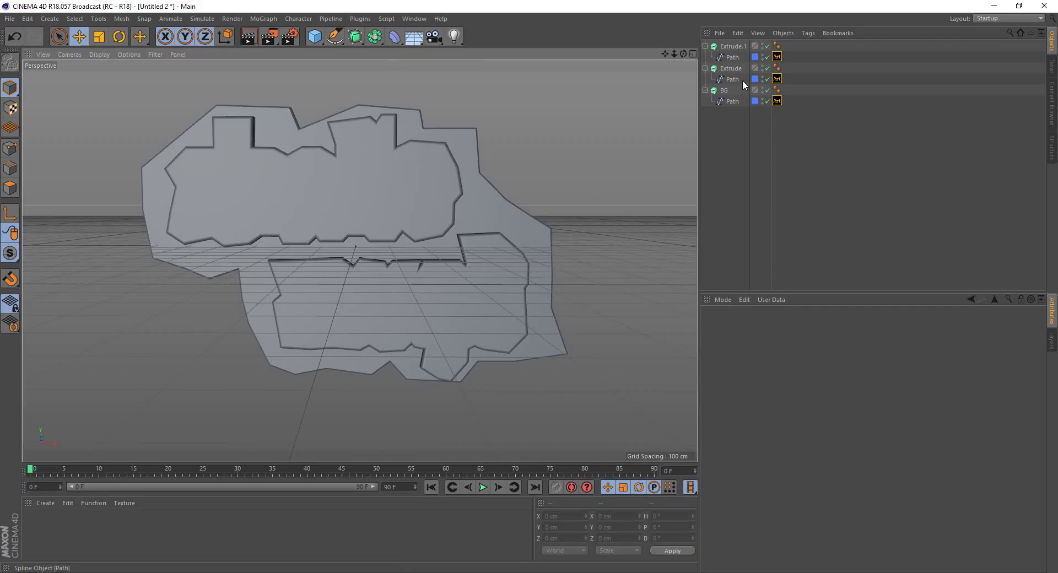
- Import the title artwork with CV-ArtSmart and delete the Layer 1 group, keeping its six paths
left_click(375, 20)
mouse_move(379, 50)
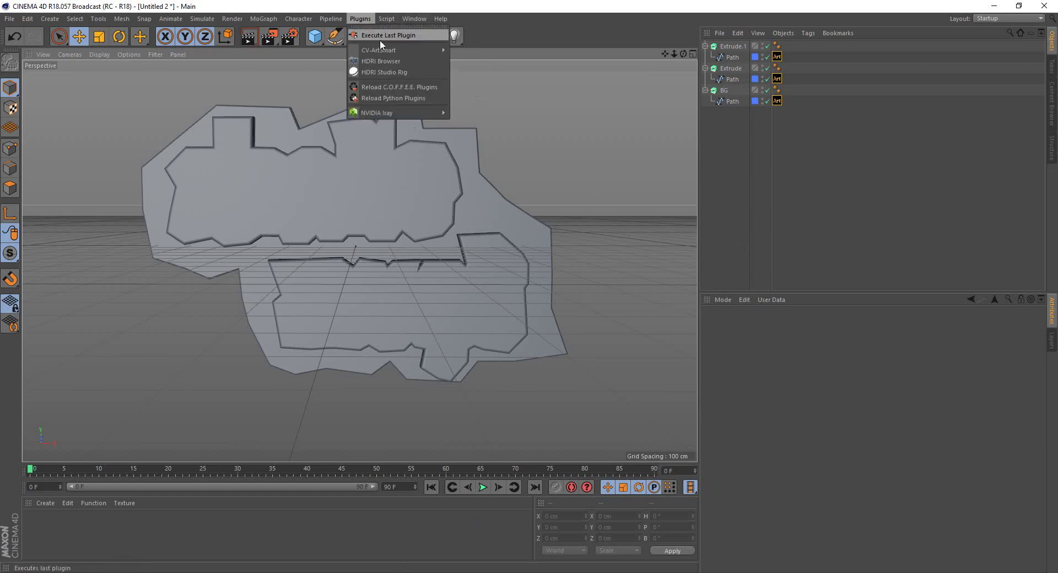
left_click(485, 83)
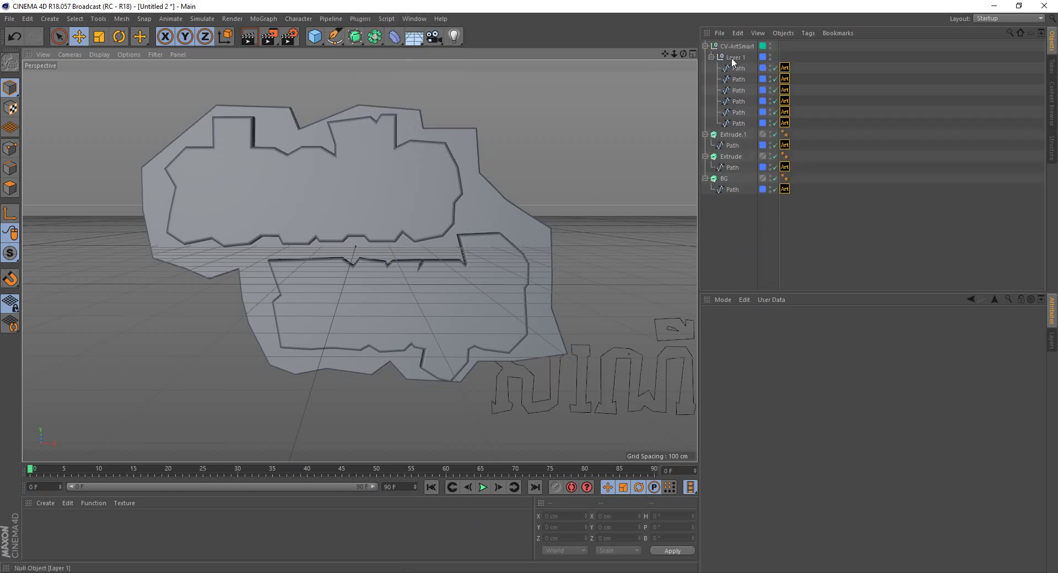
left_click(731, 59)
right_click(736, 50)
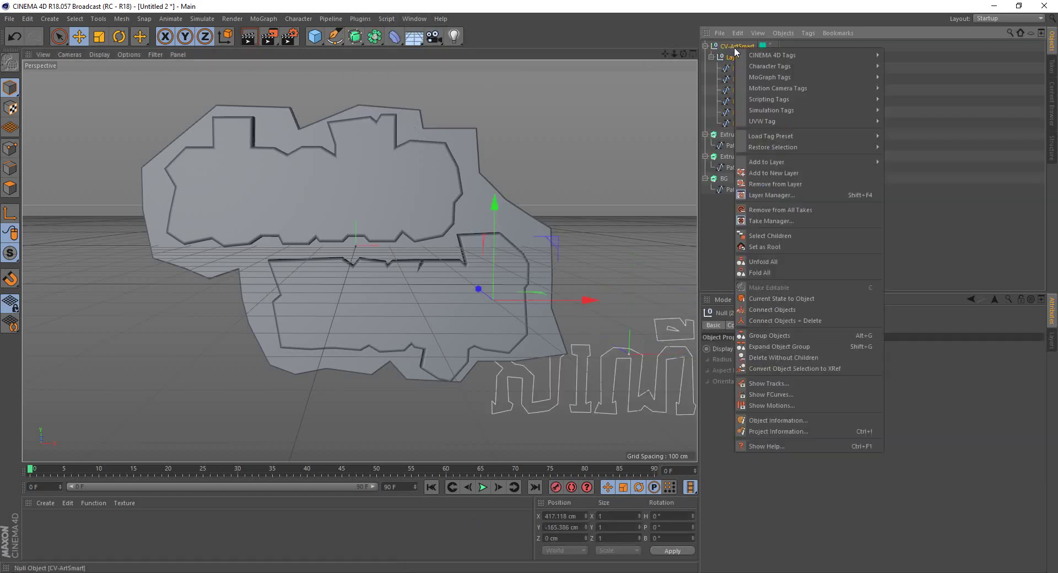
left_click(778, 358)
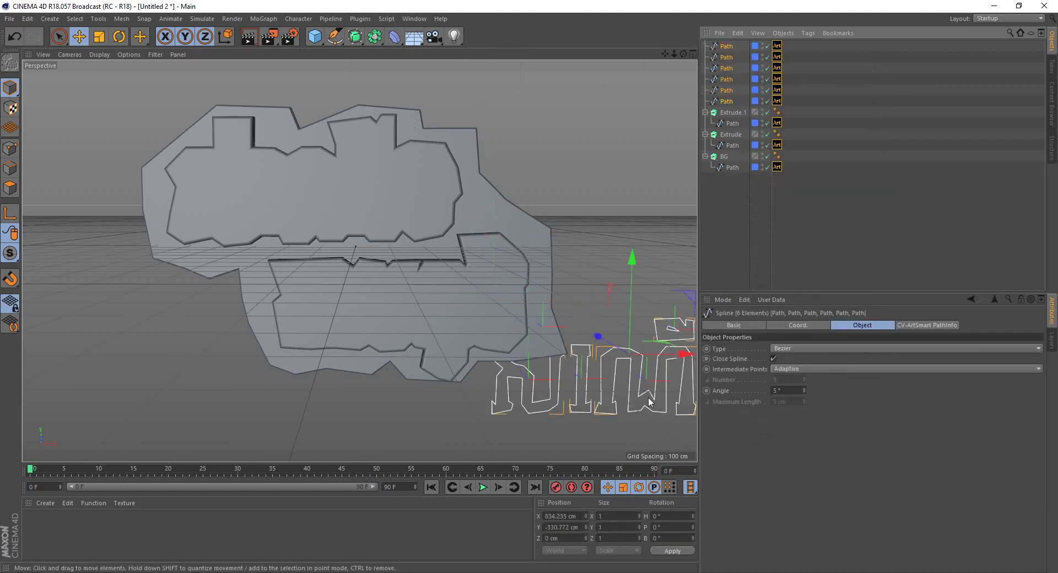
- Set the imported paths' Position X to 0 and apply it
double_click(562, 516)
type("0")
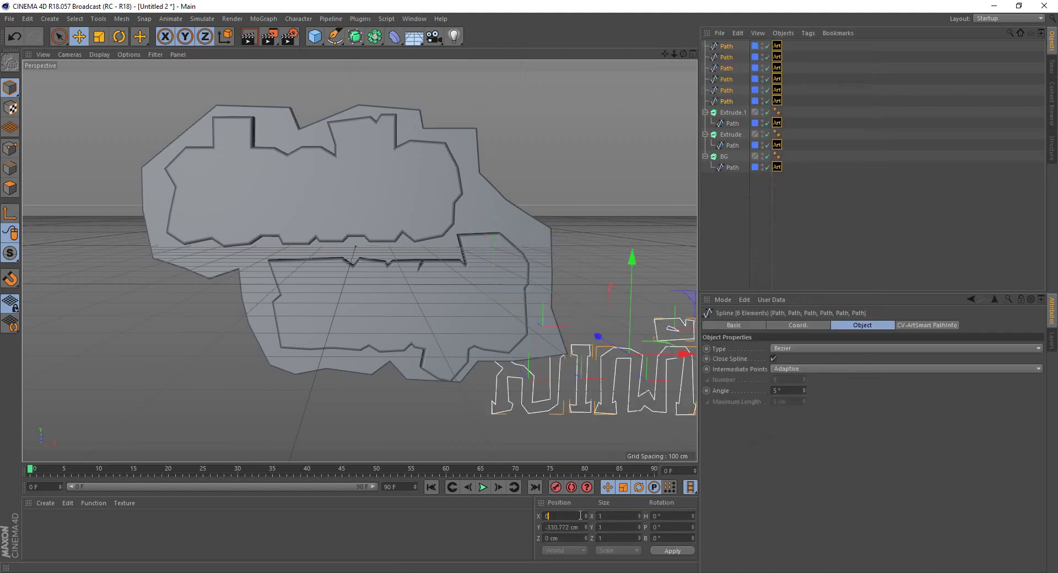
left_click(671, 551)
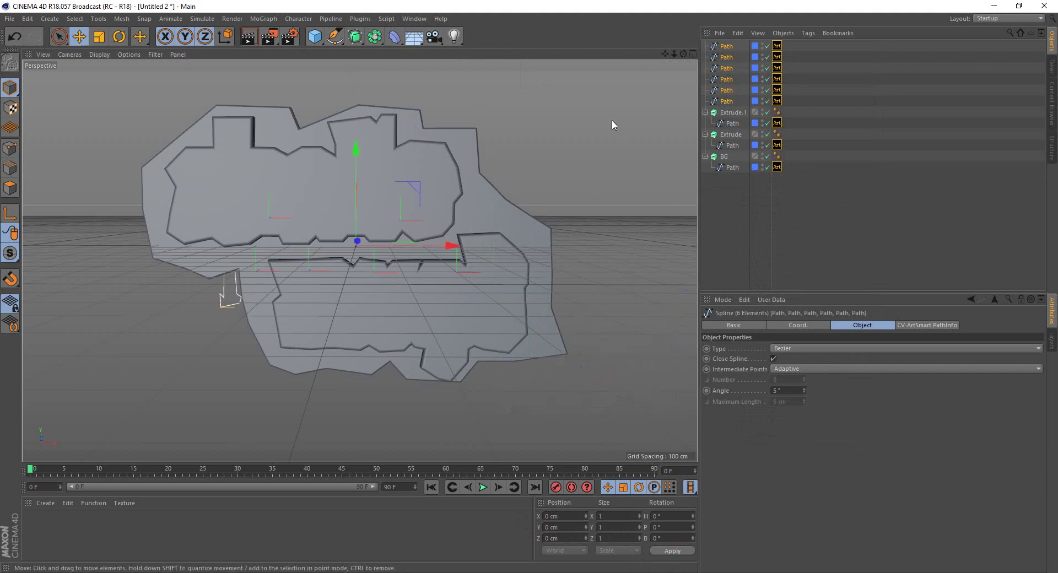
left_click_drag(354, 36, 463, 53)
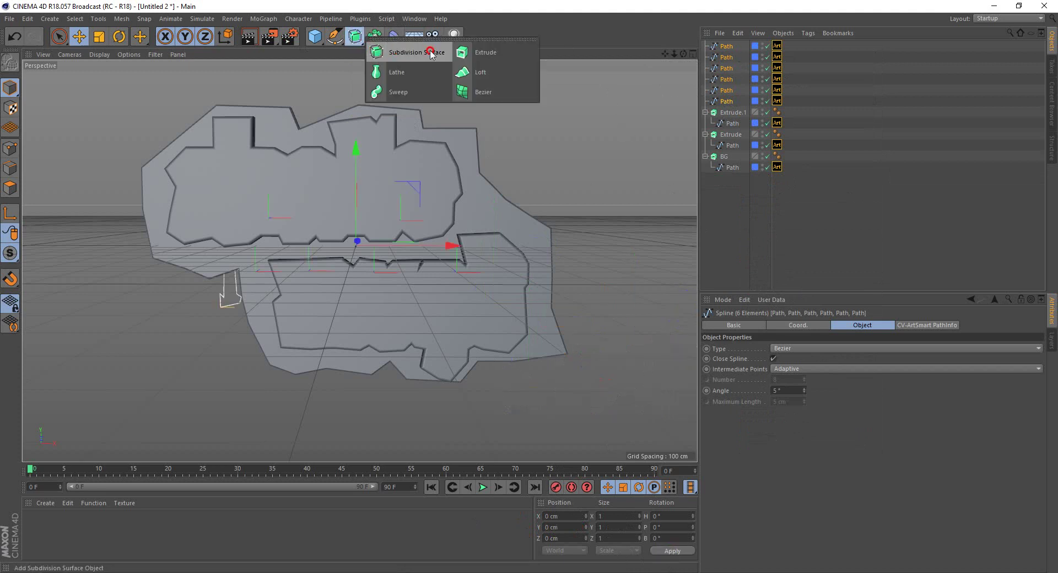
- Add a new Extrude object and place the six title paths inside it
left_click(463, 54)
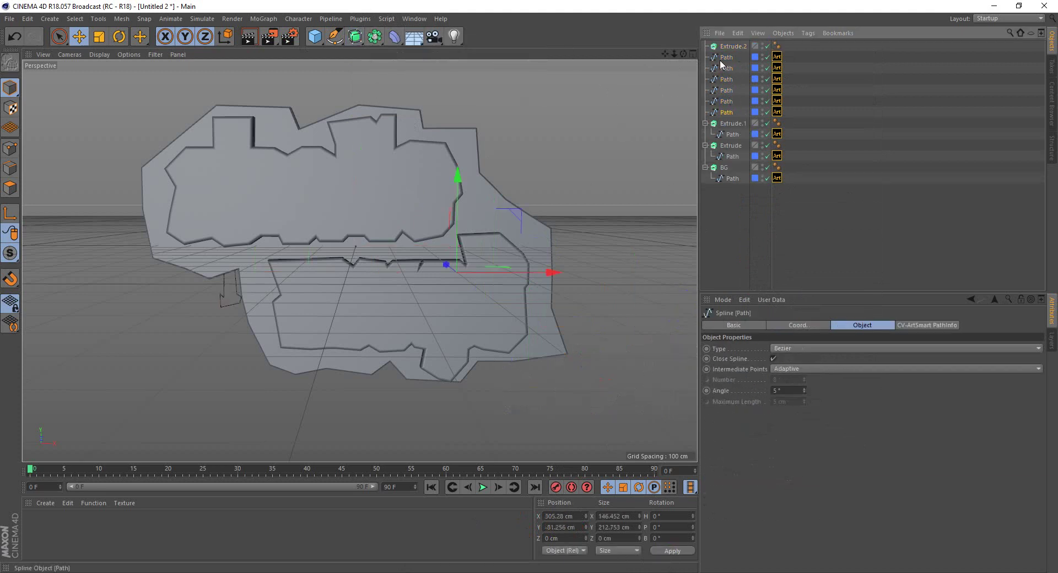
left_click_drag(733, 45, 733, 46)
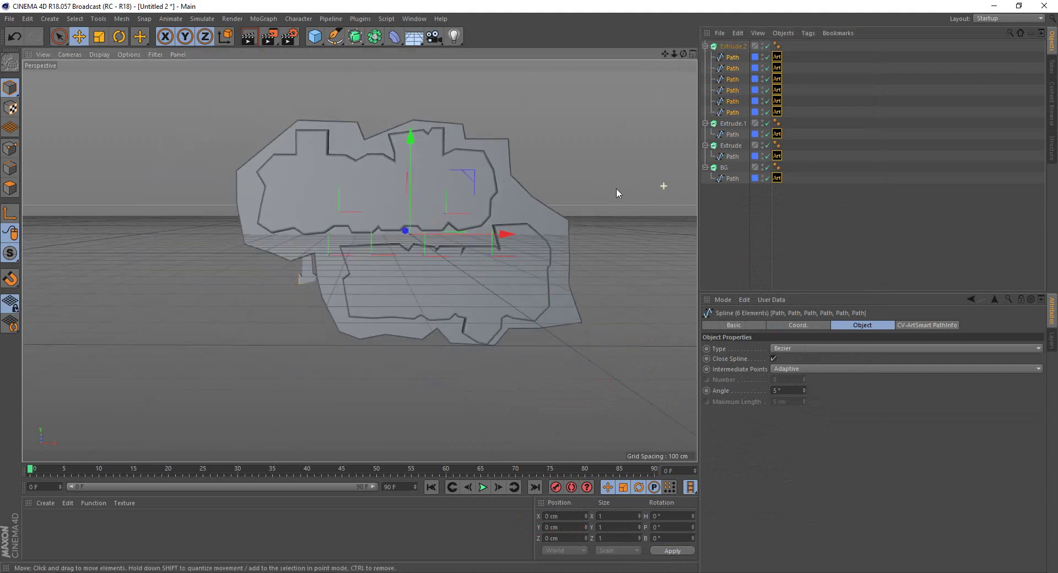
key("super")
key("super")
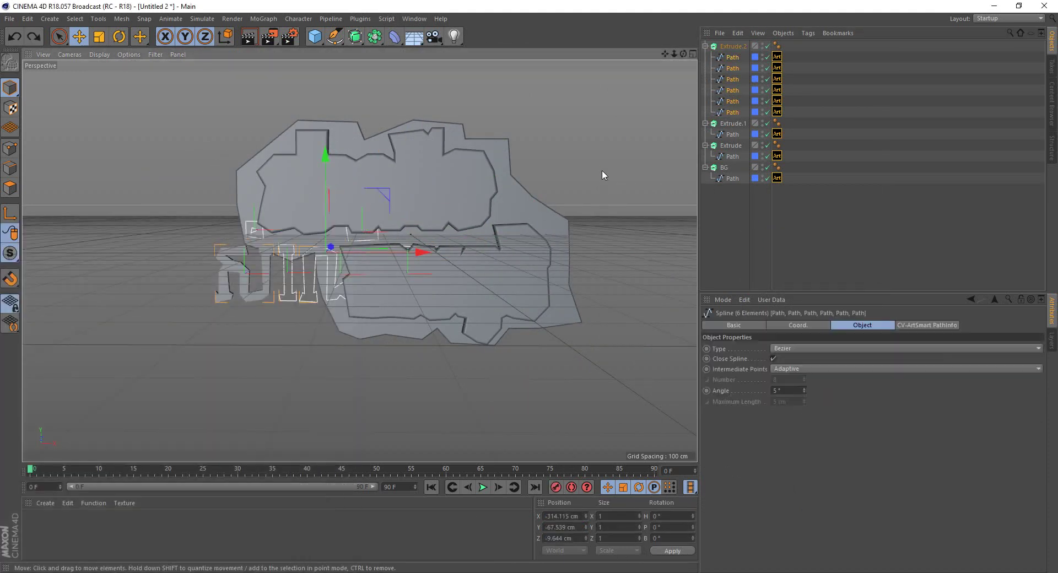
mouse_move(616, 183)
left_mouse_down("alt")
mouse_move(500, 298)
mouse_move(405, 166)
mouse_move(406, 108)
mouse_move(624, 229)
left_mouse_up("alt")
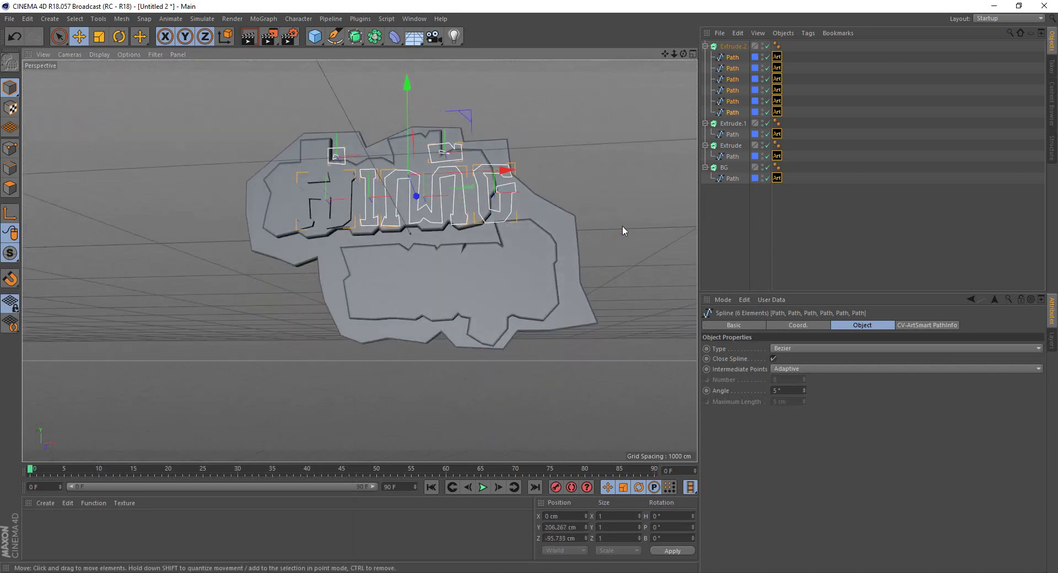
- Enable Hierarchical on Extrude.2 and give its start a Fillet Cap
left_click(732, 47)
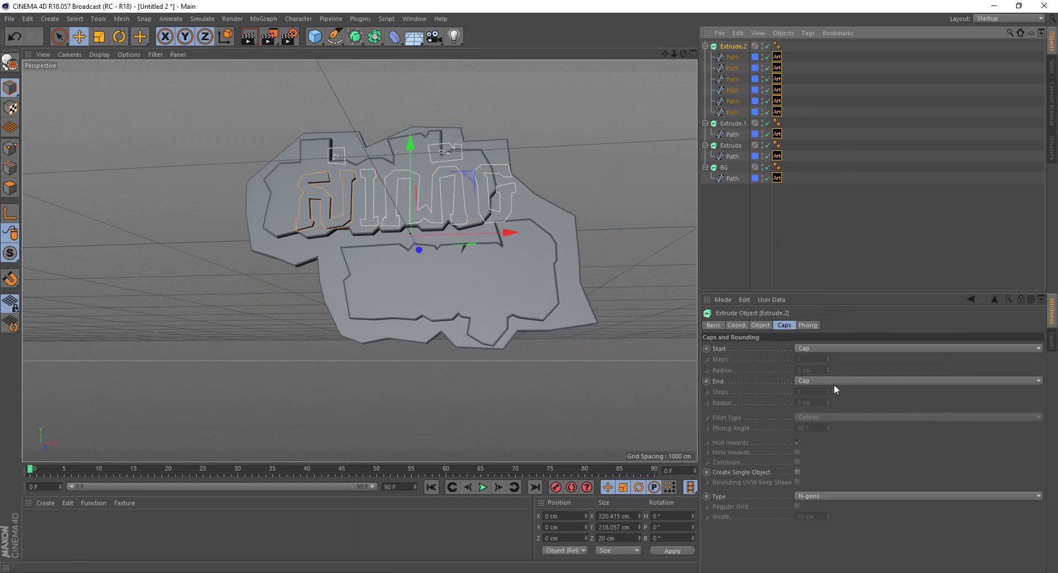
left_click(769, 325)
left_click(761, 391)
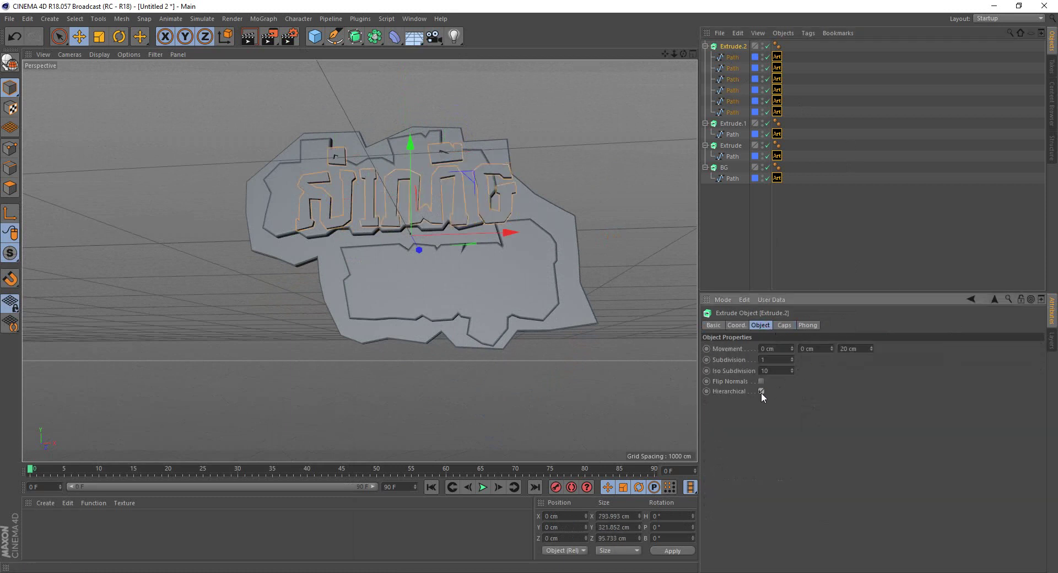
left_click(784, 325)
left_click(808, 349)
left_click(826, 392)
left_click_drag(537, 163, 473, 203, "alt")
scroll(474, 203, "up", 5)
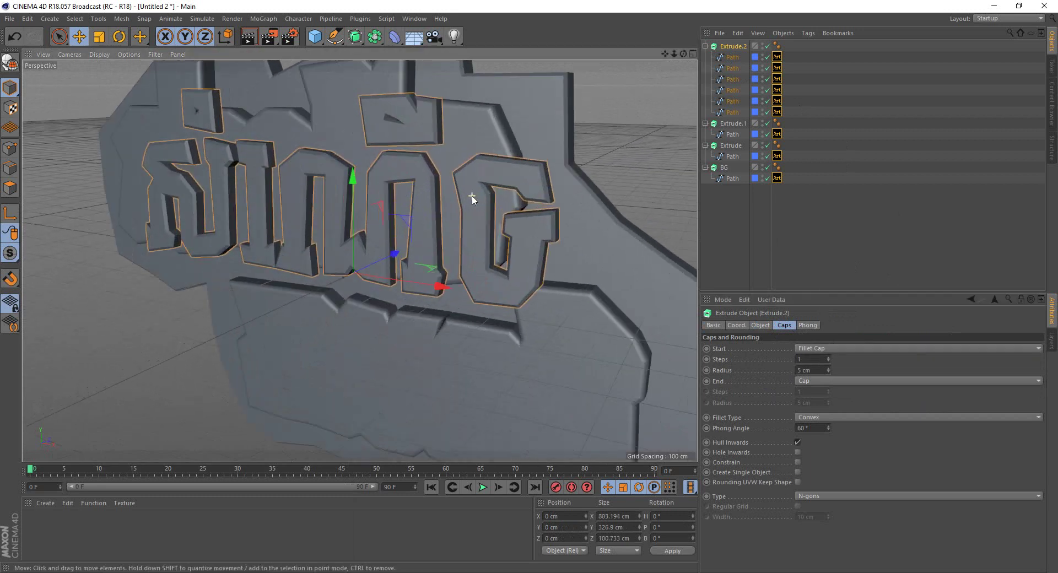
left_click_drag(591, 145, 617, 166, "alt")
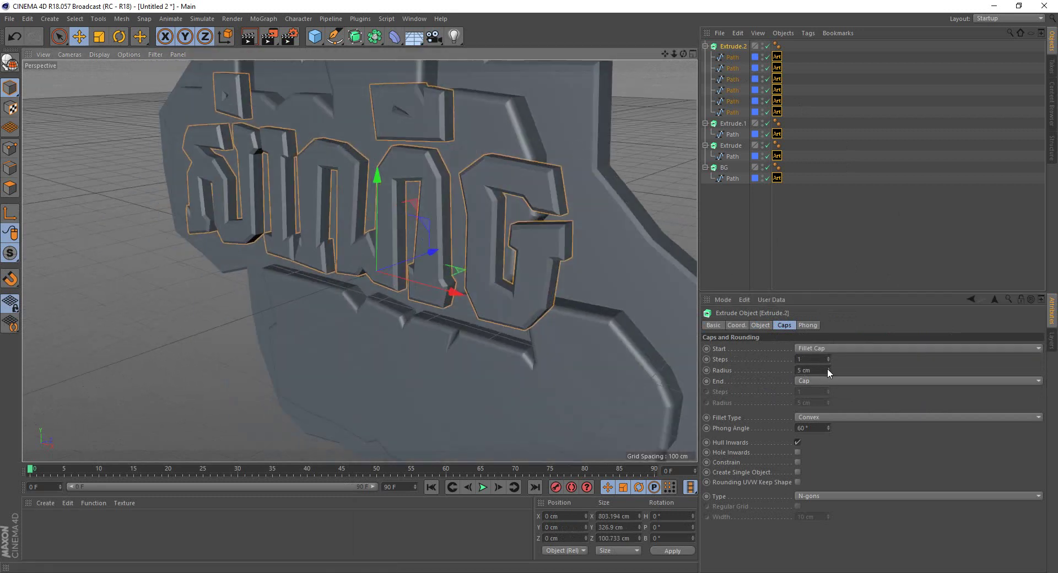
- Set the lettering's start fillet radius to 5 cm with 2 steps
left_click(828, 368)
left_click(827, 372)
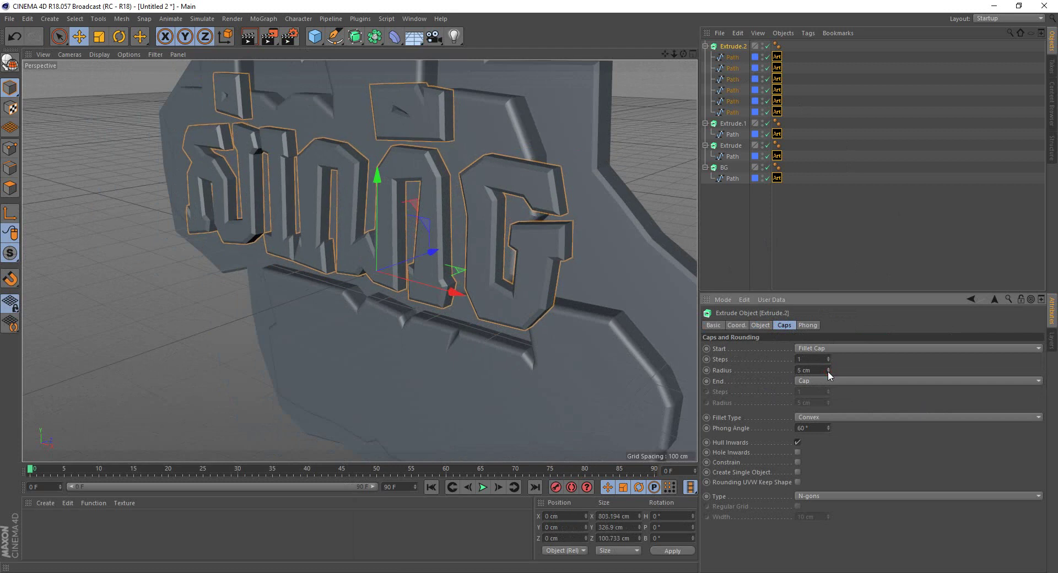
left_click(828, 357)
left_click_drag(435, 273, 527, 251, "alt")
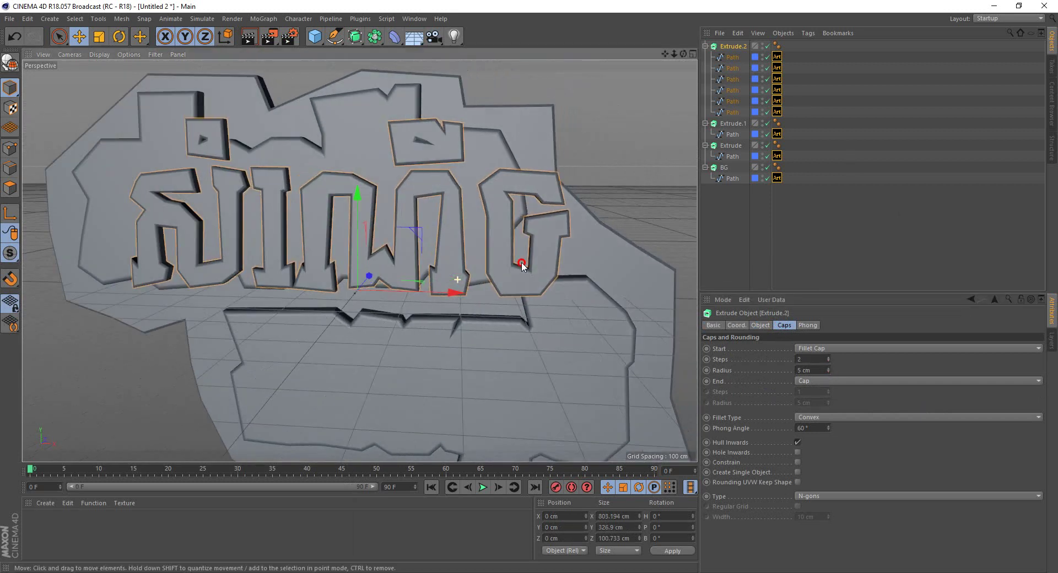
- In Front view, move the title lettering up and to the left on the slab
middle_click(527, 251)
middle_click(524, 229)
scroll(398, 225, "up", 2)
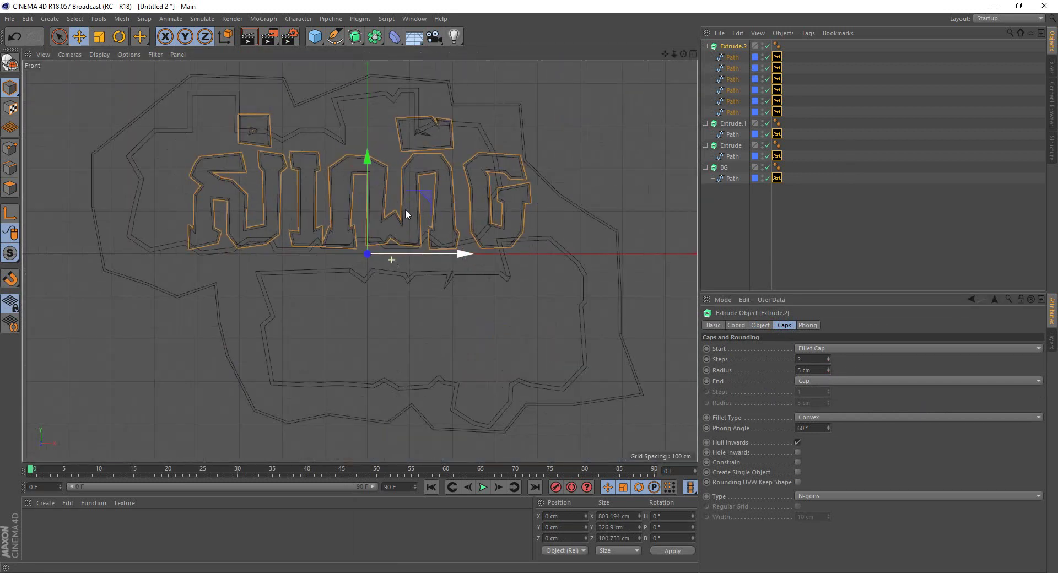
left_click_drag(423, 197, 381, 182)
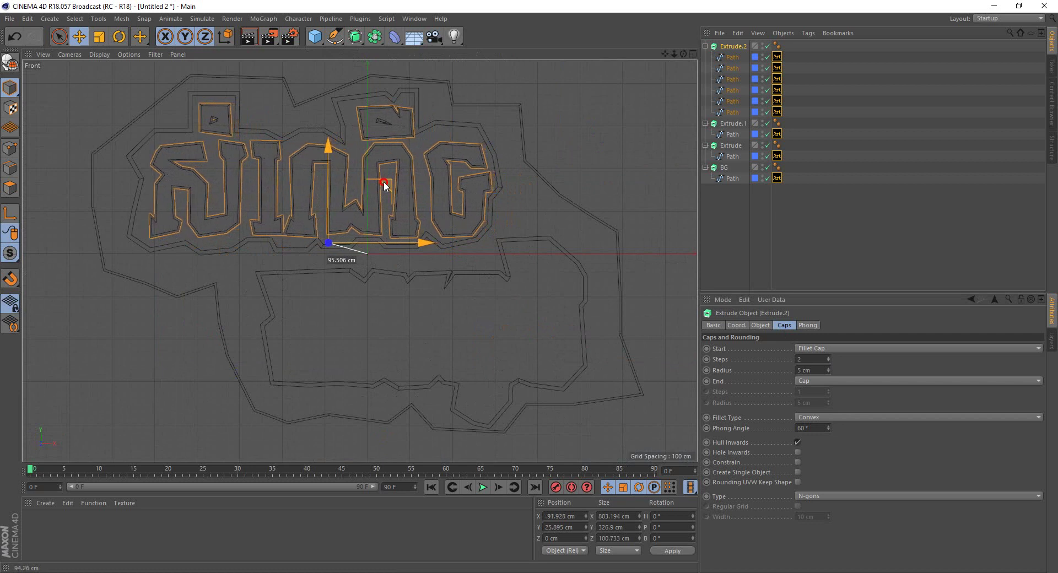
left_click_drag(381, 182, 382, 183)
- Check the lettering in Perspective and nudge it slightly forward to Z 29.577 cm
middle_click(451, 192)
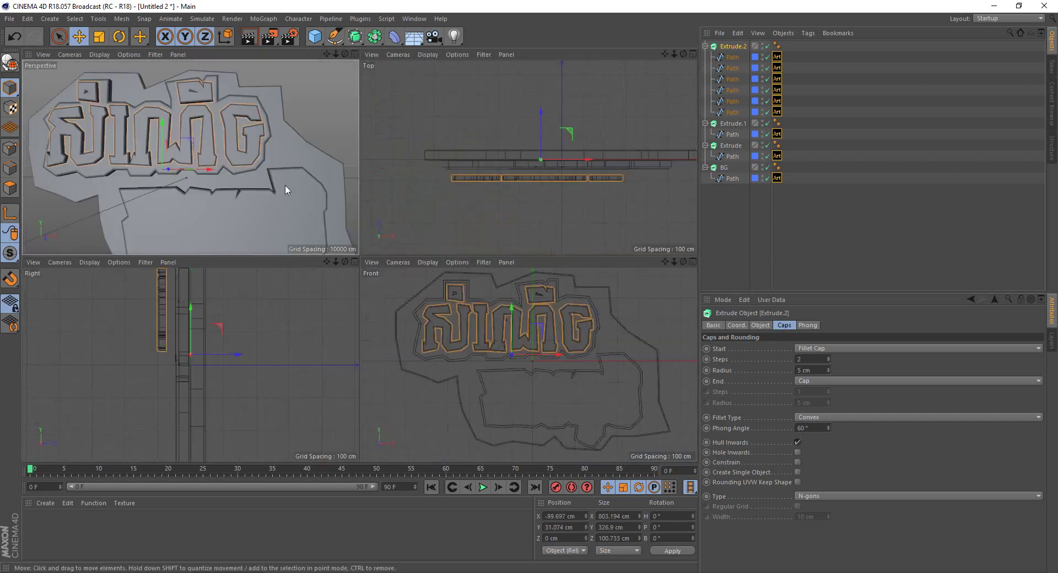
middle_click(286, 184)
mouse_move(485, 279)
left_mouse_down("alt")
mouse_move(420, 308)
mouse_move(380, 273)
mouse_move(468, 256)
mouse_move(525, 354)
mouse_move(623, 345)
mouse_move(603, 290)
left_mouse_up("alt")
scroll(468, 256, "down", 5)
middle_click(603, 290)
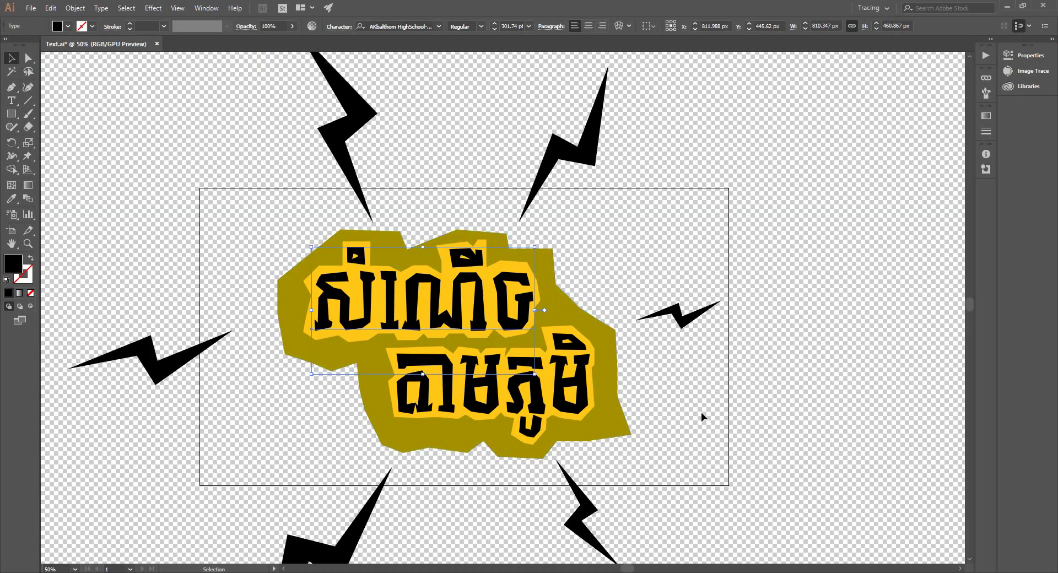
left_click(701, 414)
left_click(568, 381)
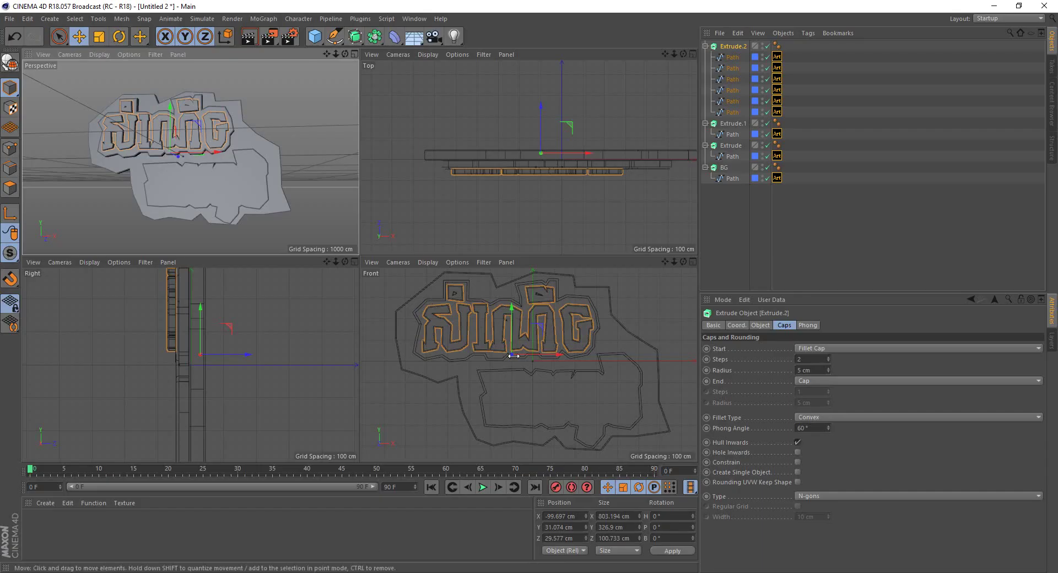
middle_click(502, 324)
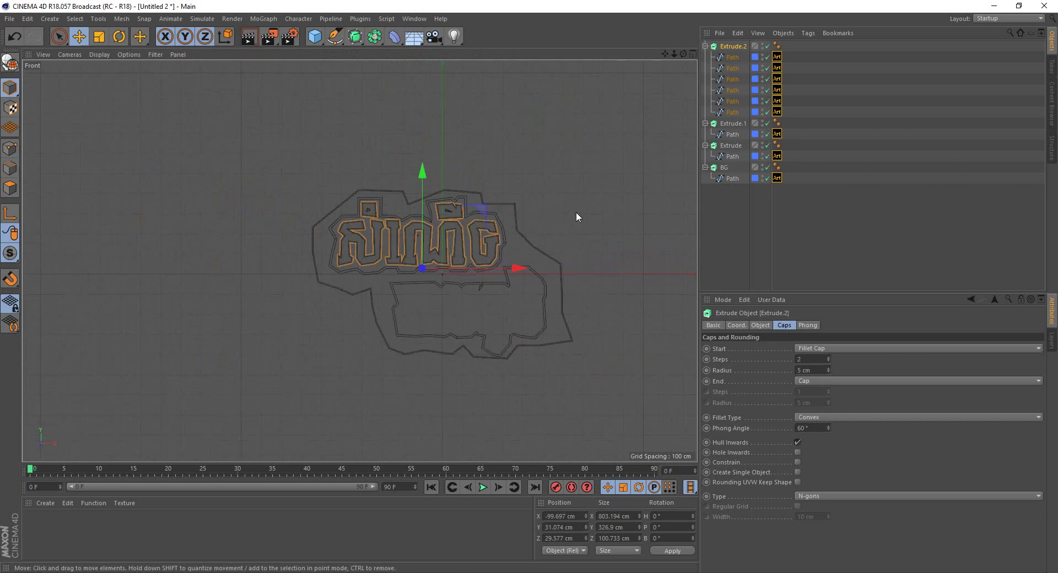
left_click(361, 19)
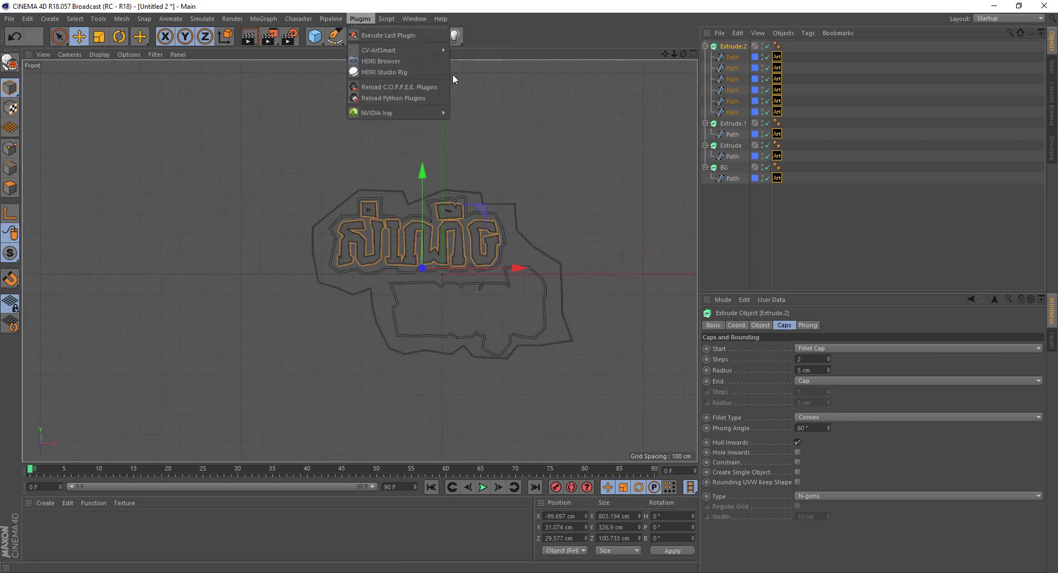
- Import the second Khmer word with CV-ArtSmart and expand its group into loose paths
left_click(515, 87)
scroll(596, 308, "down", 5)
scroll(523, 306, "up", 3)
scroll(454, 290, "up", 2)
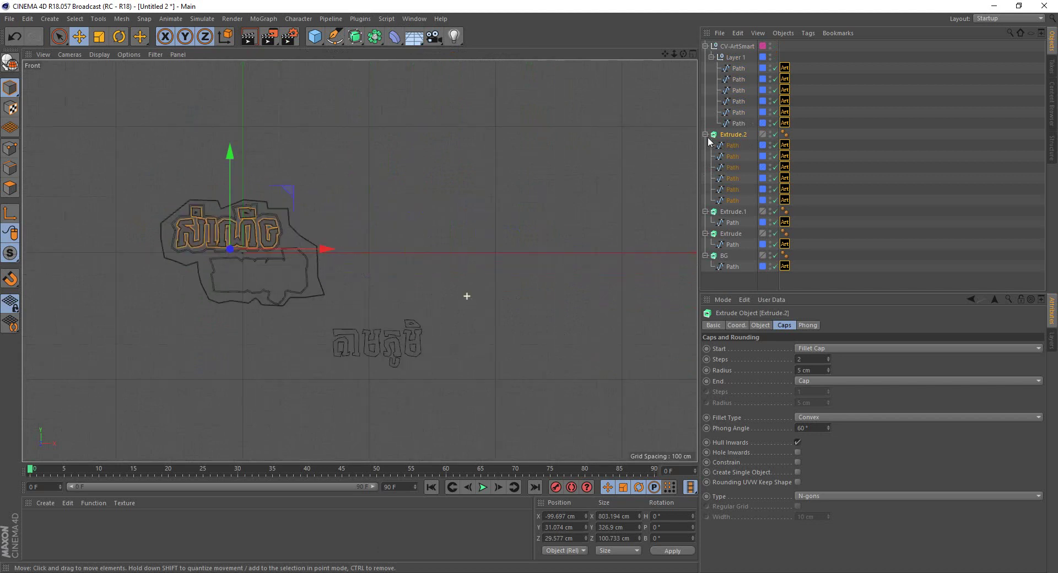
left_click(737, 46)
right_click(735, 48)
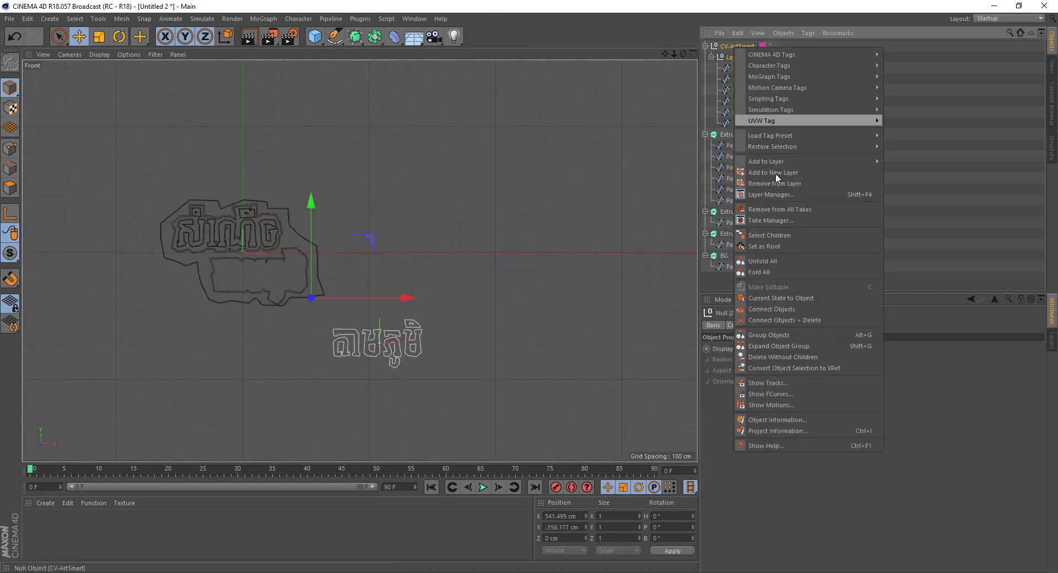
left_click(780, 359)
- Set the second word paths' Position X to 0
left_click(726, 46)
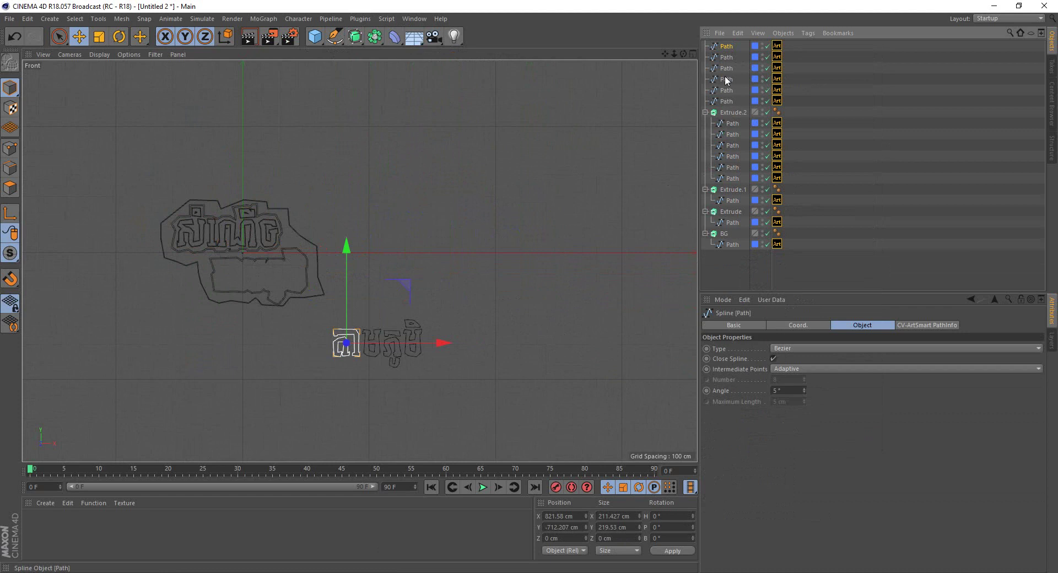
left_click(561, 516)
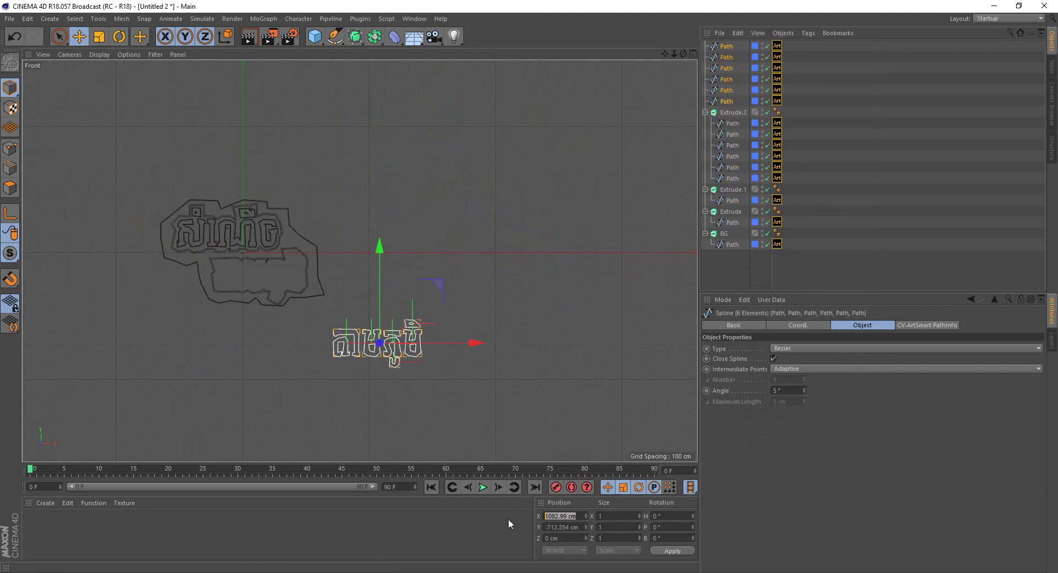
type("0")
left_click(670, 553)
- Place the second word below the first title line on the slab
scroll(318, 270, "up", 3)
left_click_drag(300, 222, 318, 233)
scroll(343, 299, "up", 3)
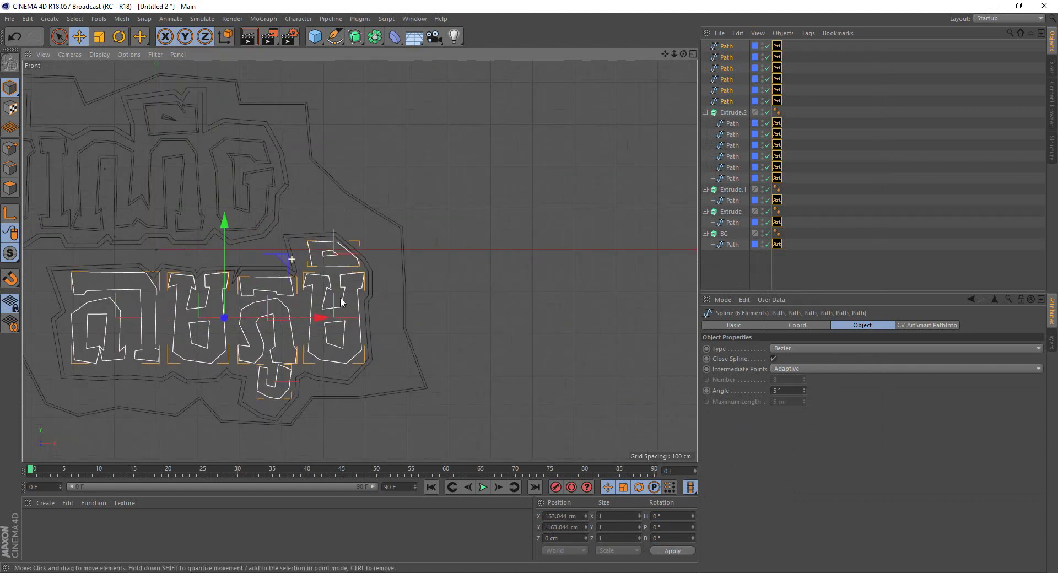
mouse_move(346, 292)
middle_mouse_down()
mouse_move(553, 269)
mouse_move(562, 258)
middle_mouse_up()
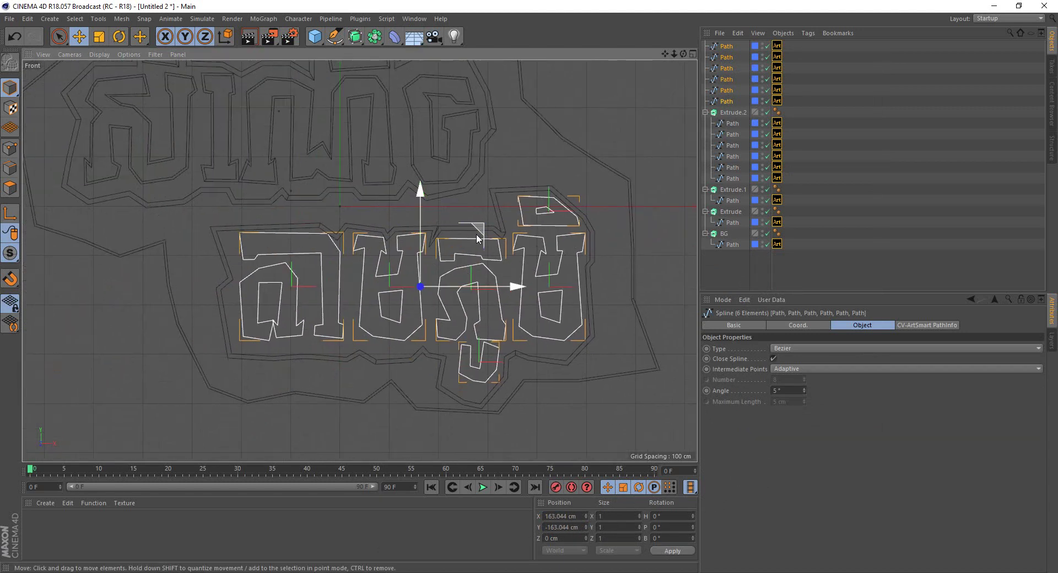
left_click_drag(477, 240, 476, 234)
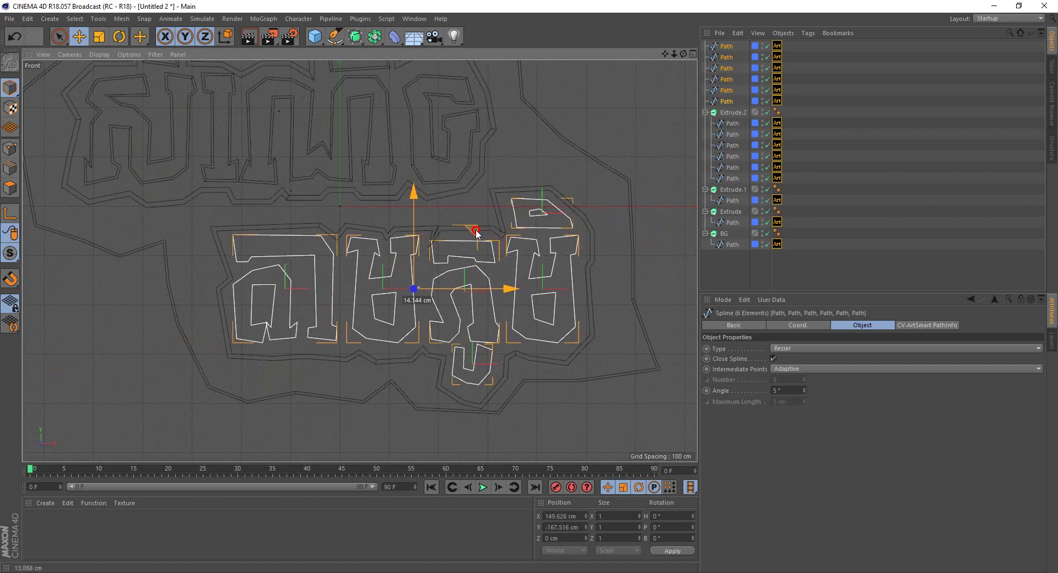
scroll(485, 222, "down", 3)
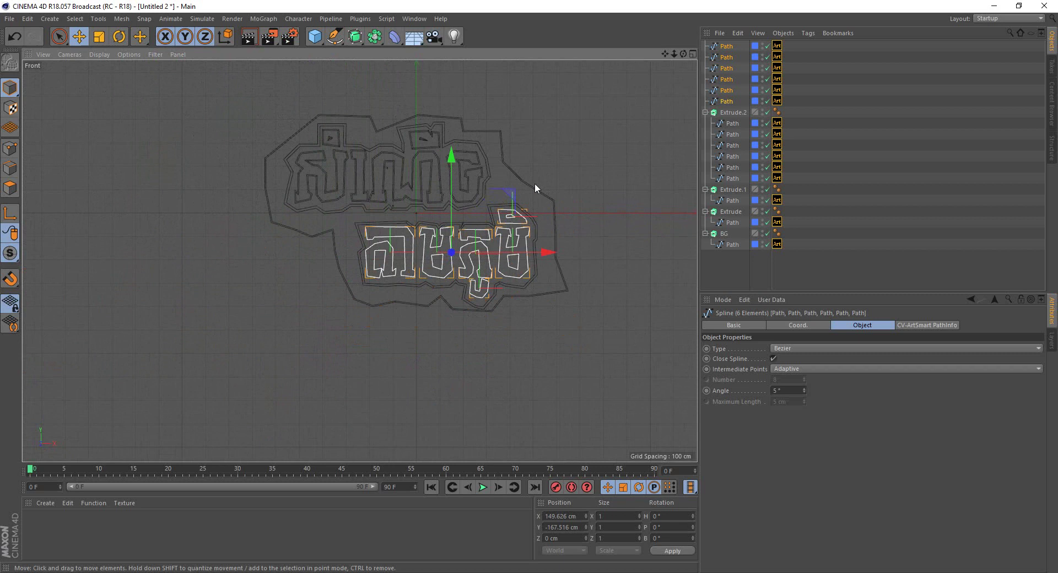
- Select all six of the second word's paths and add a new Extrude object
left_click(602, 175)
left_click(726, 46)
left_click(726, 101, "shift")
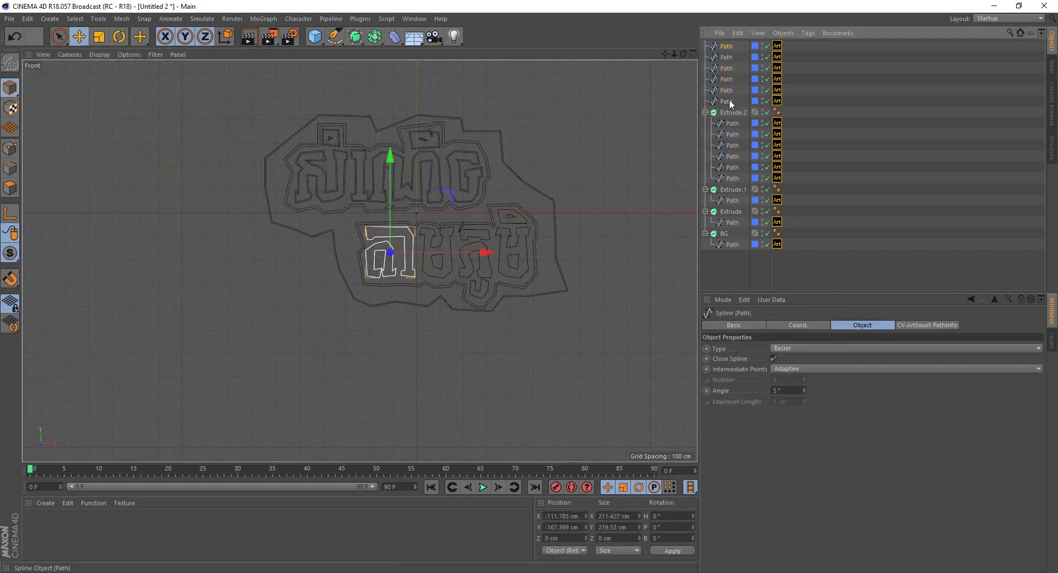
left_click_drag(358, 39, 380, 43)
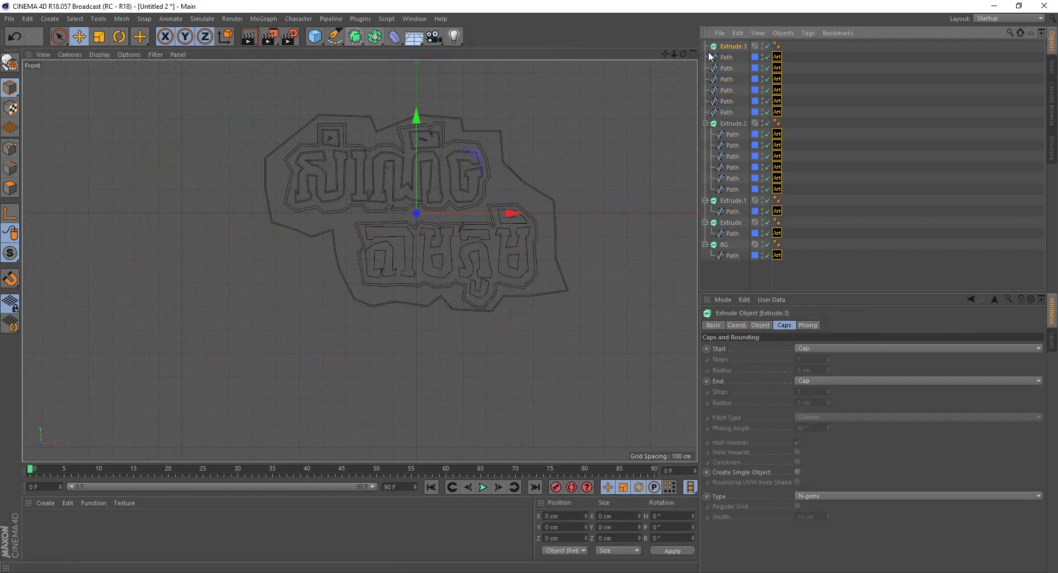
- Put the second word's six paths inside Extrude.3
left_click(727, 57)
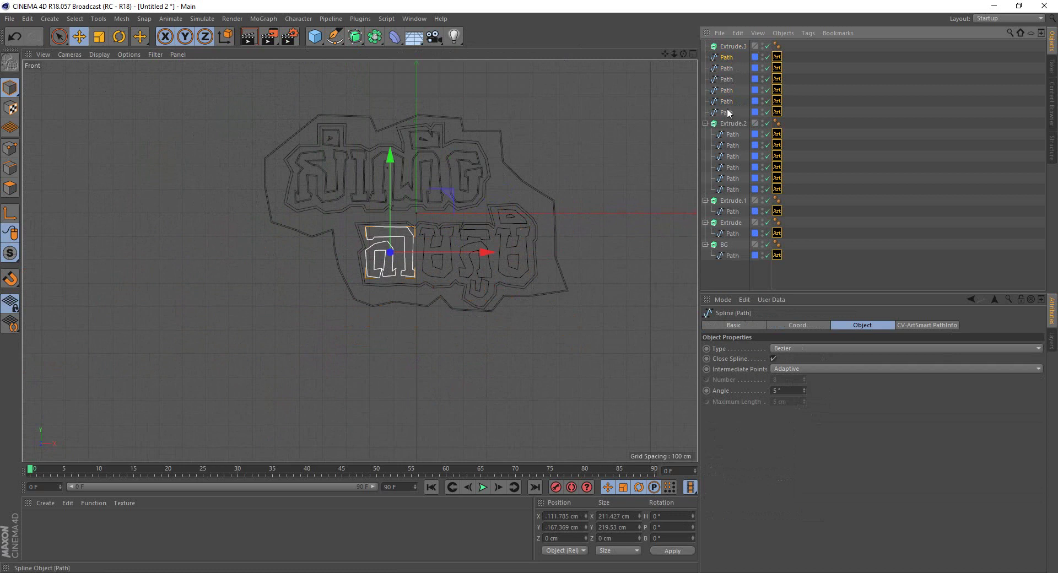
left_click(727, 113, "shift")
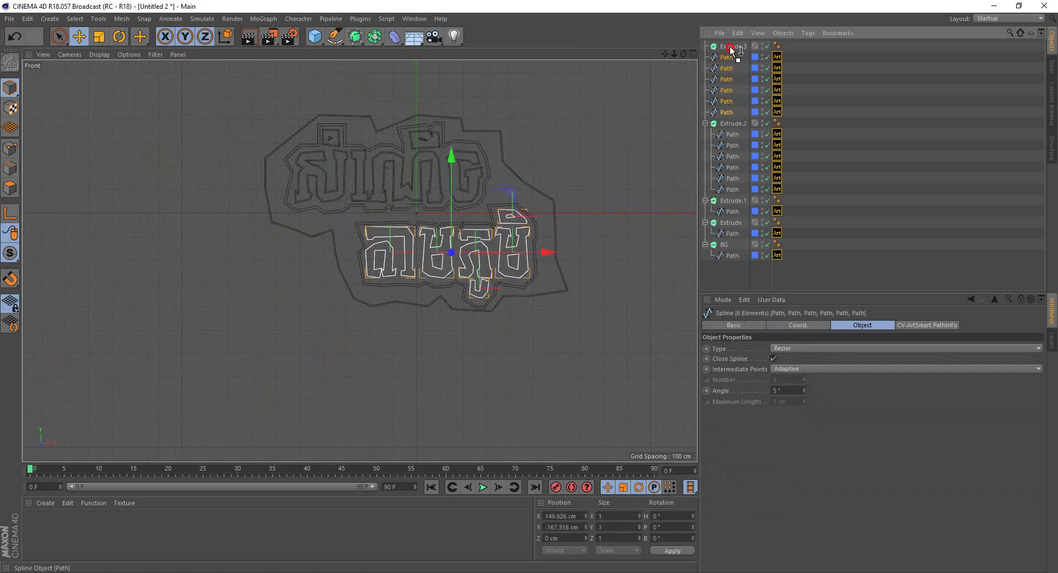
left_click_drag(730, 47, 730, 47)
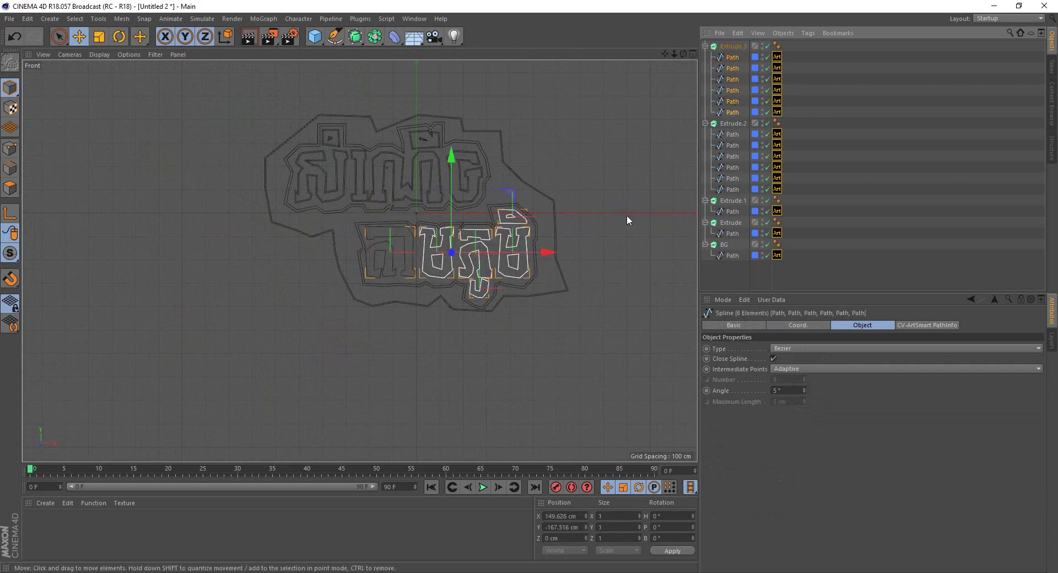
middle_click(604, 233)
middle_click(257, 216)
left_click_drag(256, 216, 543, 287, "alt")
- Move Extrude.3 forward out of the slab and set its extrusion depth to 25 cm
left_click(733, 46)
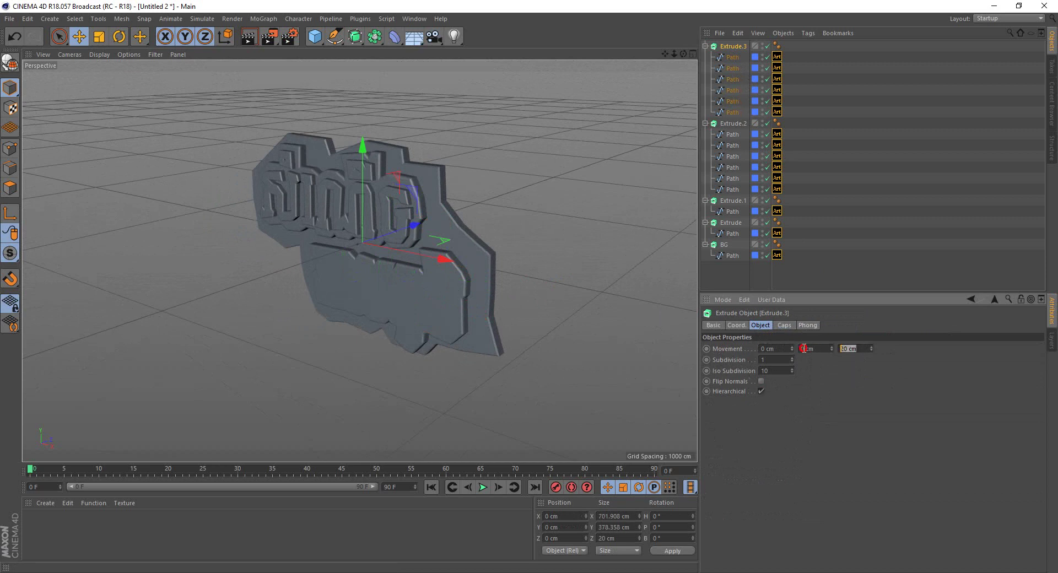
left_click_drag(428, 224, 411, 259)
scroll(422, 270, "up", 3)
scroll(422, 270, "up", 2)
scroll(408, 244, "up", 2)
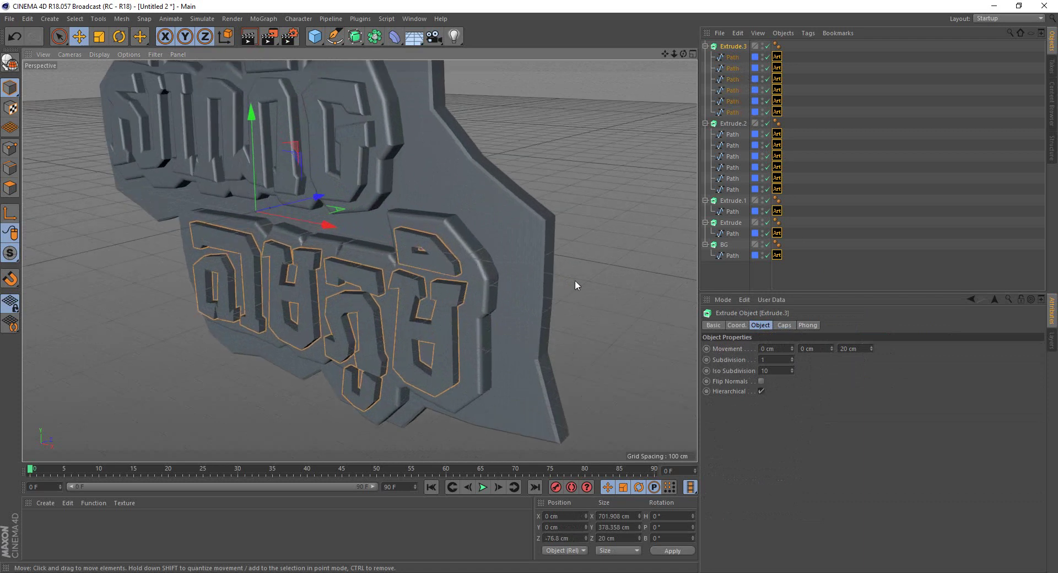
left_click(859, 349)
key("Return")
- Give Extrude.3's start a Fillet Cap with 2 steps
left_click(784, 325)
left_click(808, 349)
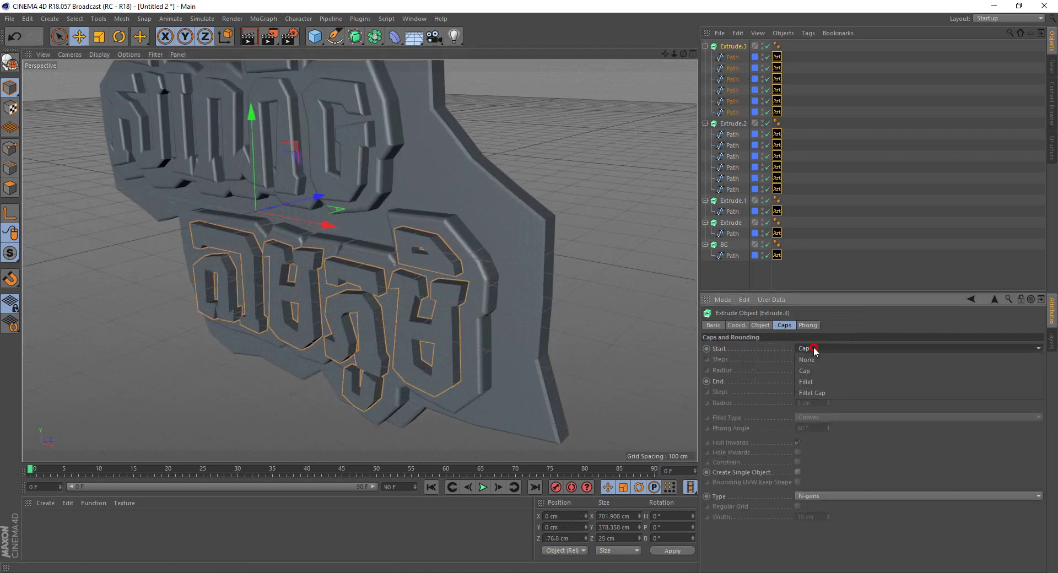
left_click(814, 391)
left_click(828, 356)
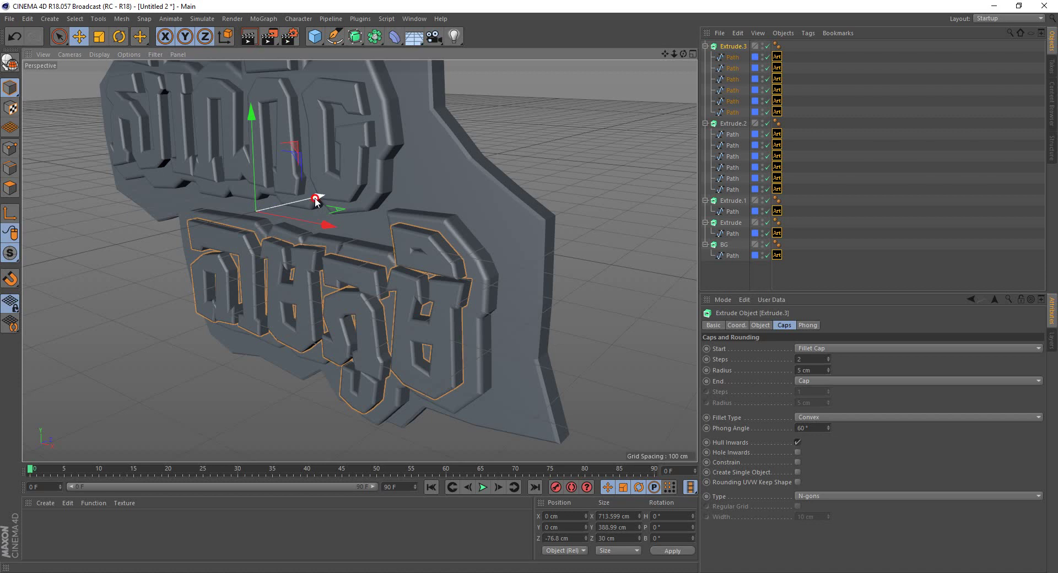
- Push the second word further forward to Z -67.934 cm and check a quick render preview
mouse_move(319, 196)
left_mouse_down()
mouse_move(419, 227)
mouse_move(509, 280)
mouse_move(460, 243)
mouse_move(524, 215)
left_mouse_up()
left_click(498, 267)
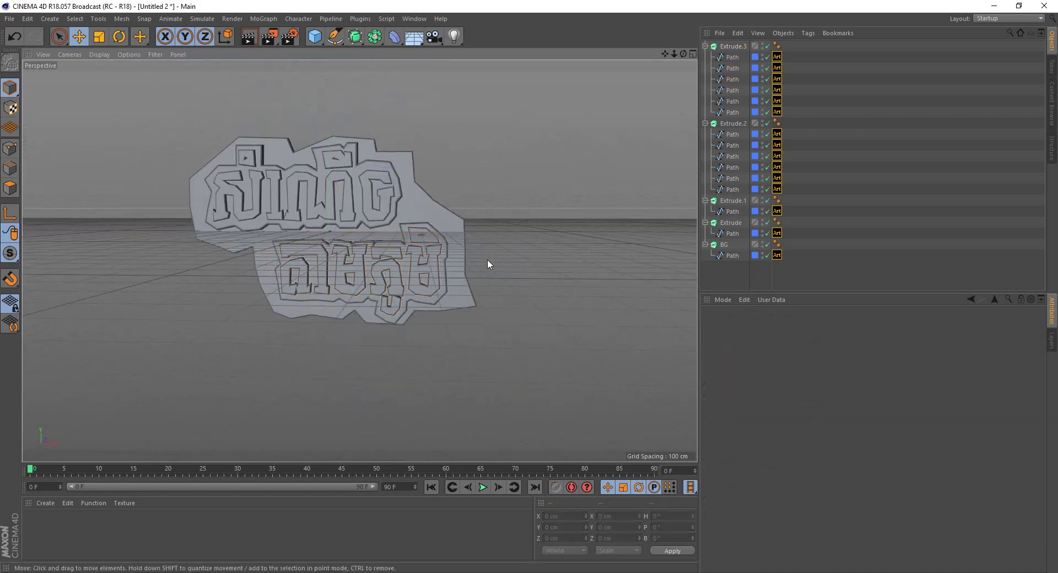
left_click_drag(498, 267, 390, 259, "alt")
key("ctrl+r")
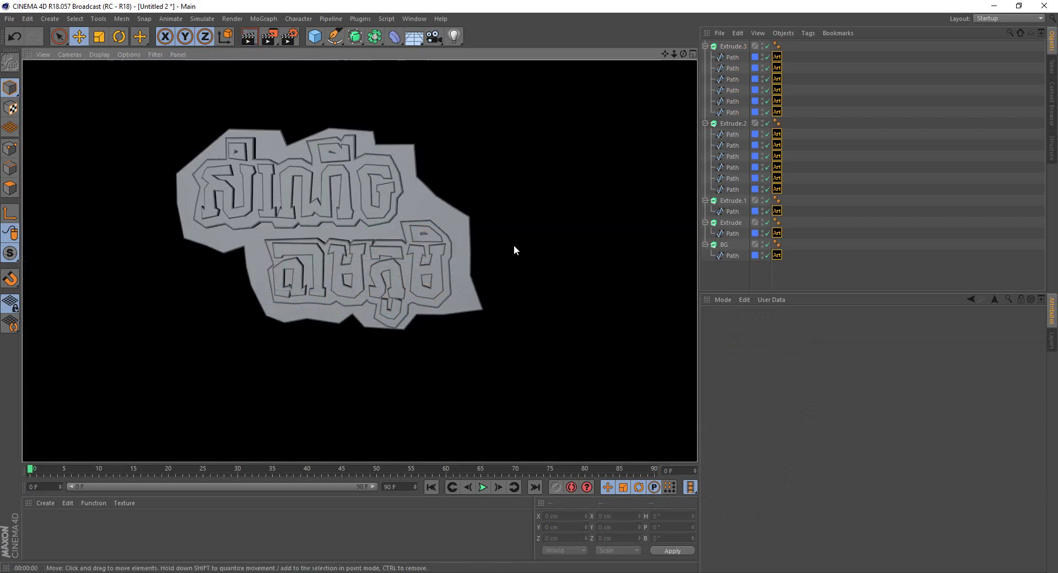
left_click(511, 212)
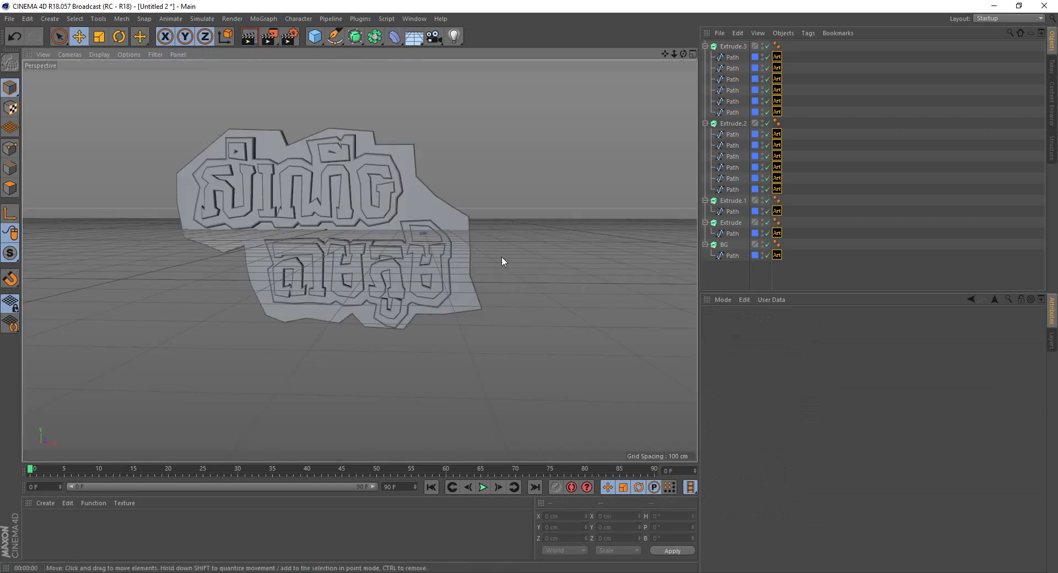
left_click_drag(418, 223, 382, 413, "alt")
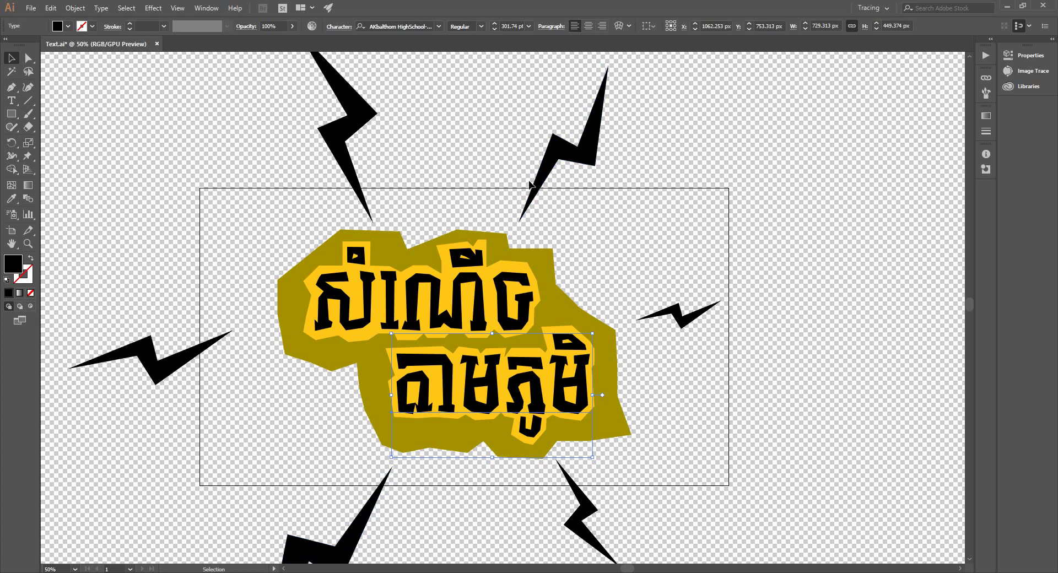
left_click(530, 185)
scroll(555, 173, "down", 2)
- Select the six lightning bolts around the title: top-left, top-right, left, right, lower-left and lower-right
scroll(607, 169, "down", 1)
scroll(545, 199, "down", 1, "alt")
left_click(538, 236)
left_click(378, 236)
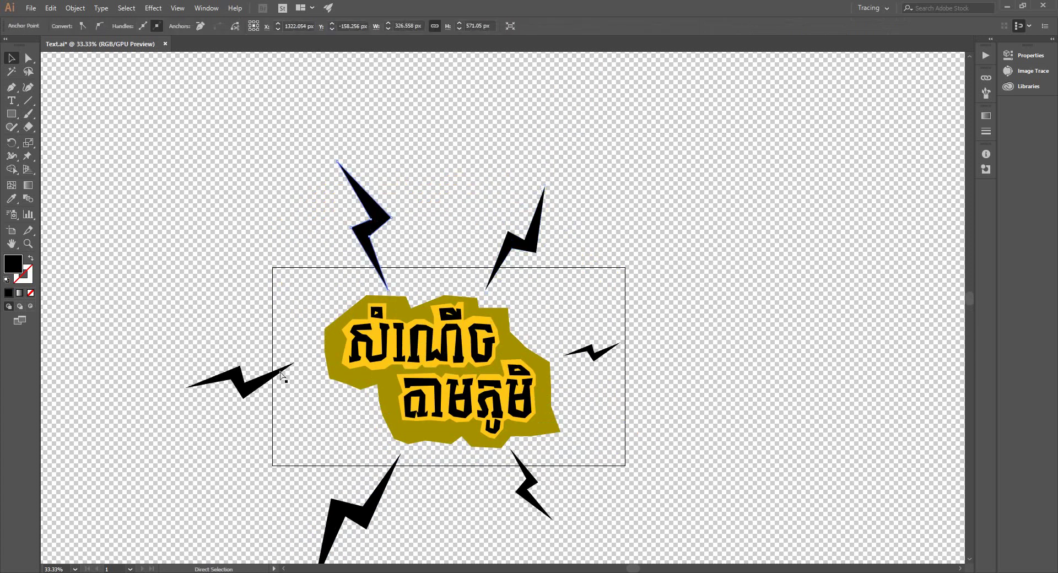
left_click(276, 376)
left_click(510, 242, "shift")
left_click(380, 226, "shift")
left_click(608, 353, "shift")
left_click(532, 491, "shift")
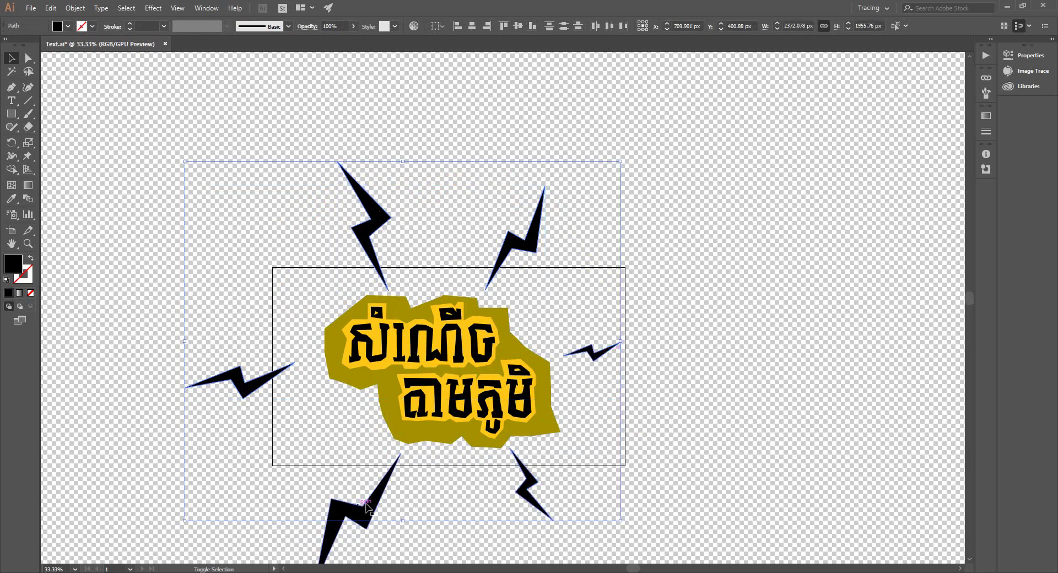
left_click(371, 503, "shift")
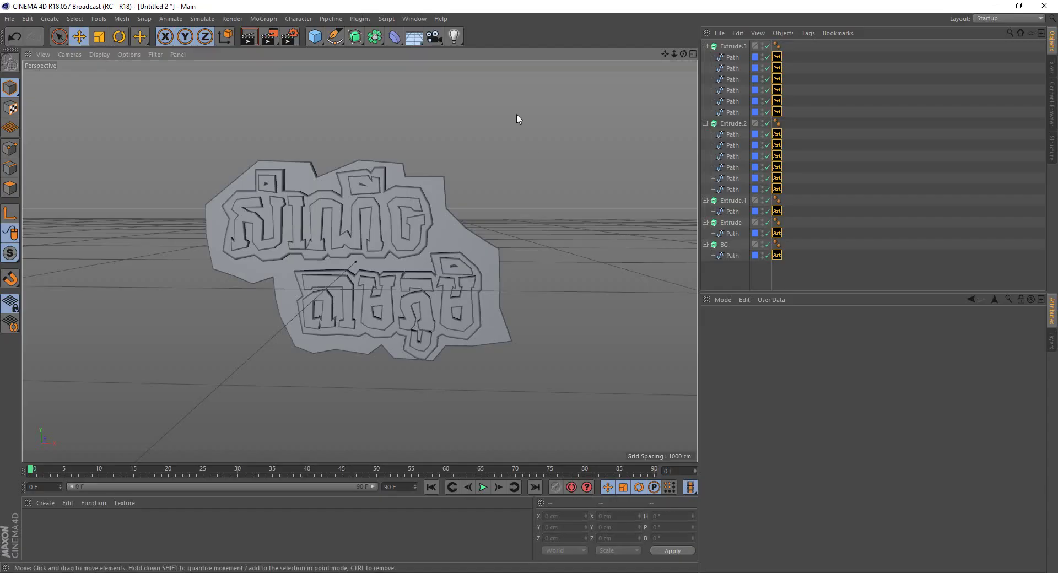
- Paste the Illustrator lightning bolts via CV-ArtSmart and expand the object group, keeping the paths
left_click(361, 18)
mouse_move(389, 49)
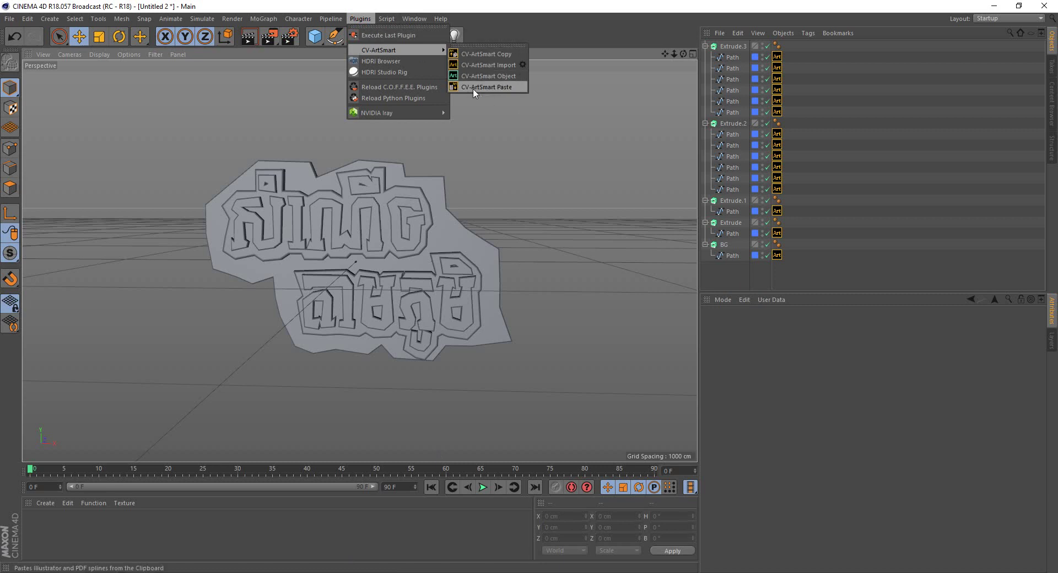
left_click(486, 86)
scroll(560, 255, "down", 3)
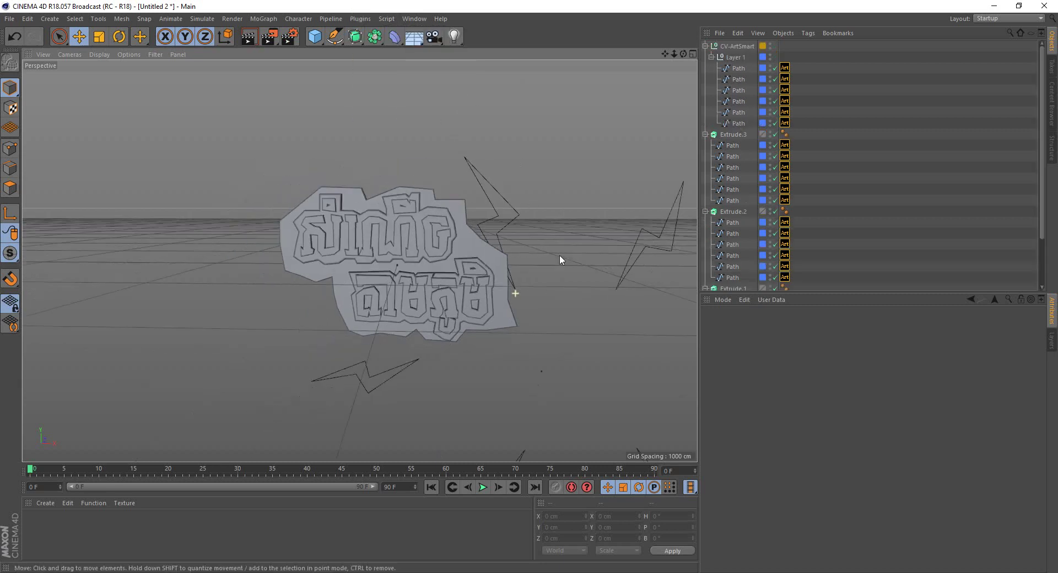
scroll(560, 254, "down", 2)
left_click(737, 46)
left_click(739, 57, "ctrl")
right_click(742, 53)
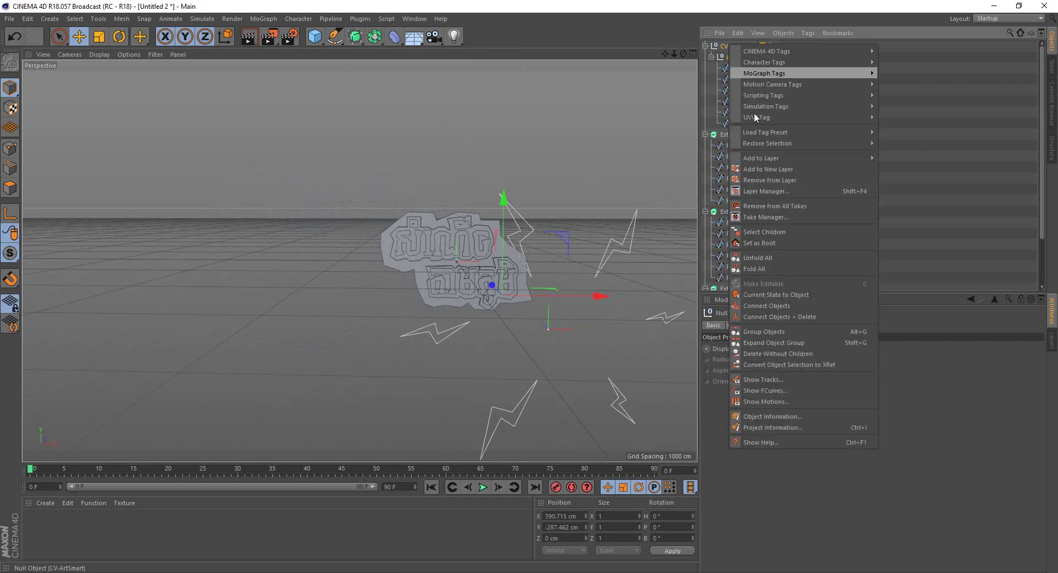
left_click(763, 350)
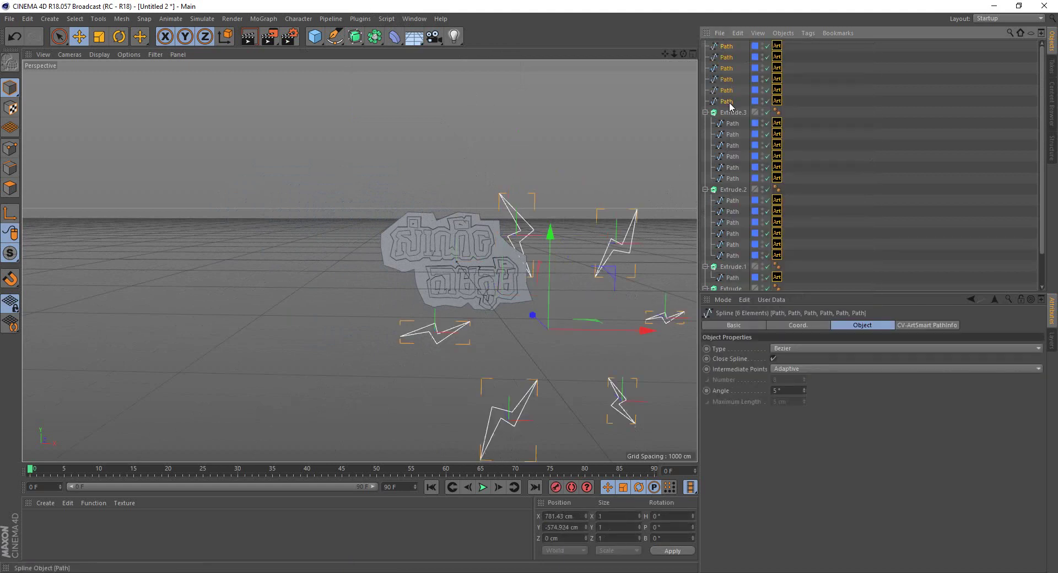
- Place the six bolt paths inside a new Extrude.4 and centre them at 0
left_click_drag(360, 46, 386, 69)
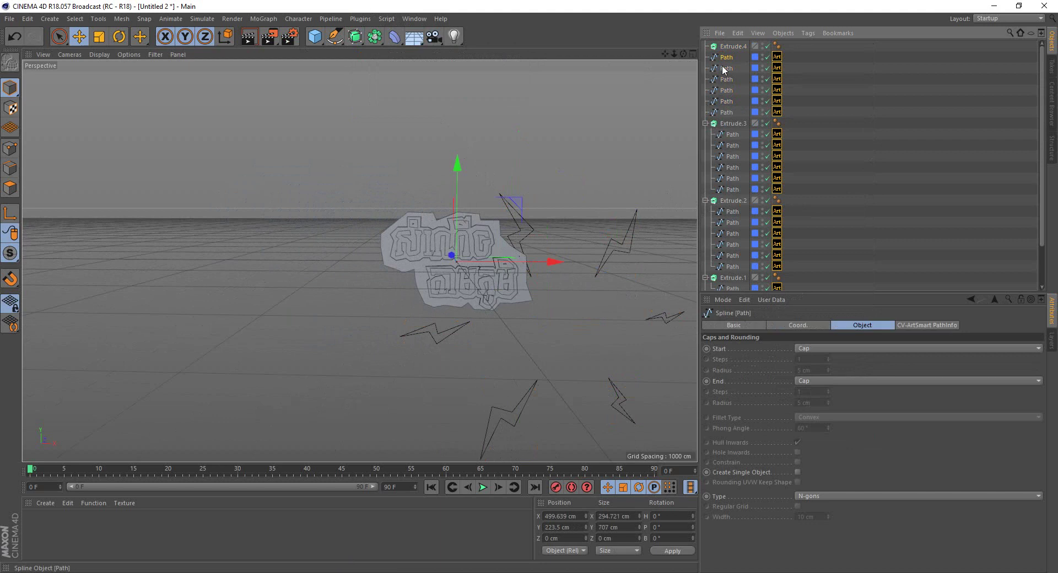
left_click_drag(729, 48, 730, 48)
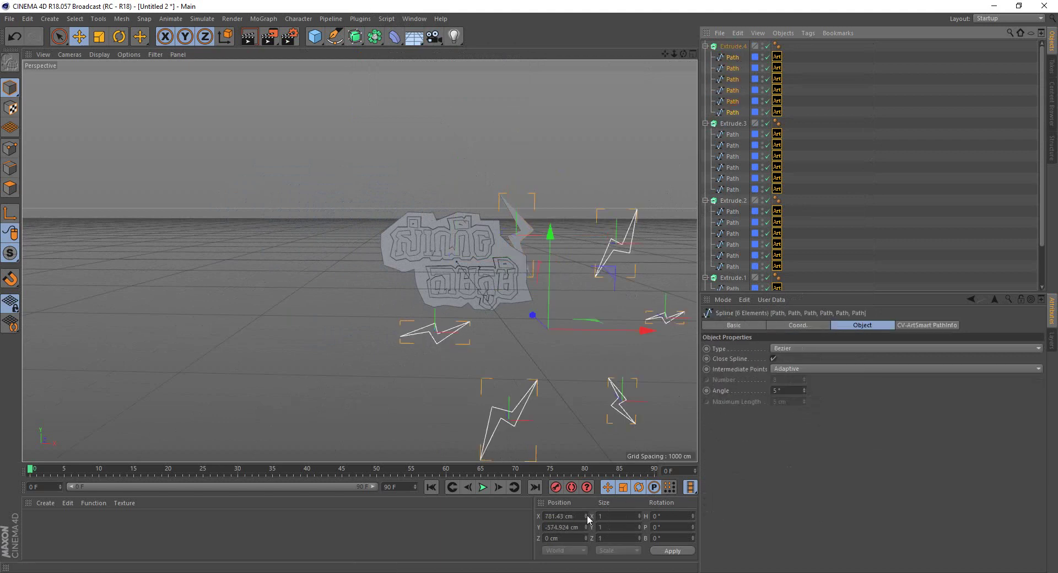
left_click(558, 515)
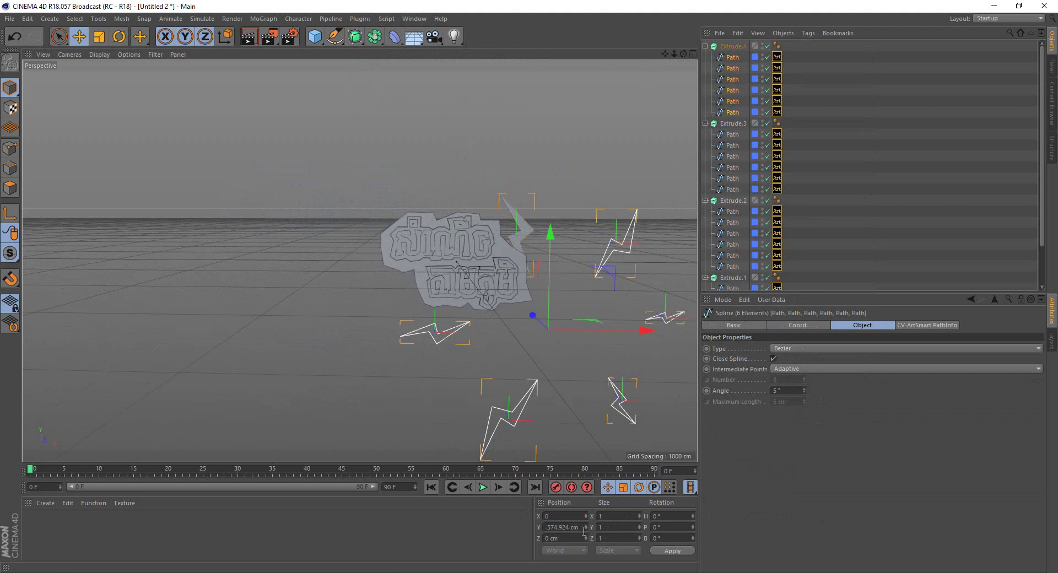
type("0")
key("Return")
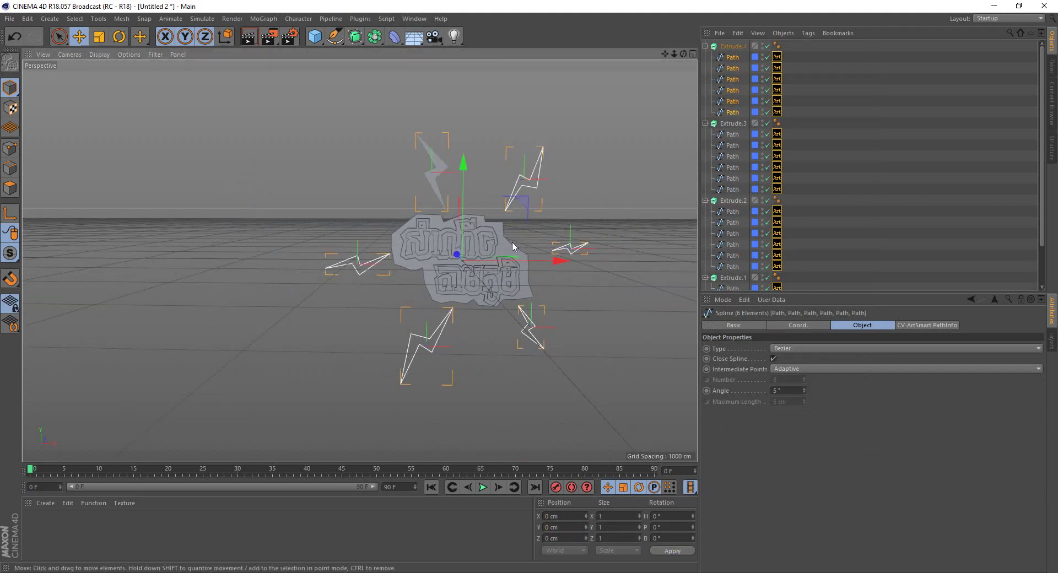
- Enable Hierarchical on Extrude.4 so every bolt path extrudes
middle_click(588, 329)
middle_click(584, 345)
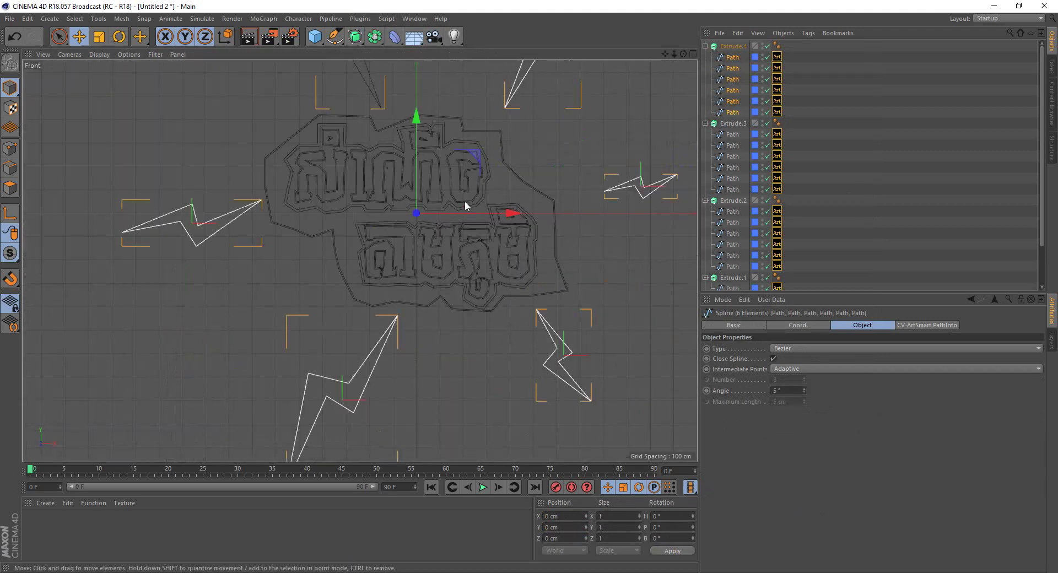
scroll(538, 149, "down", 2)
scroll(541, 226, "down", 2)
scroll(541, 227, "down", 1)
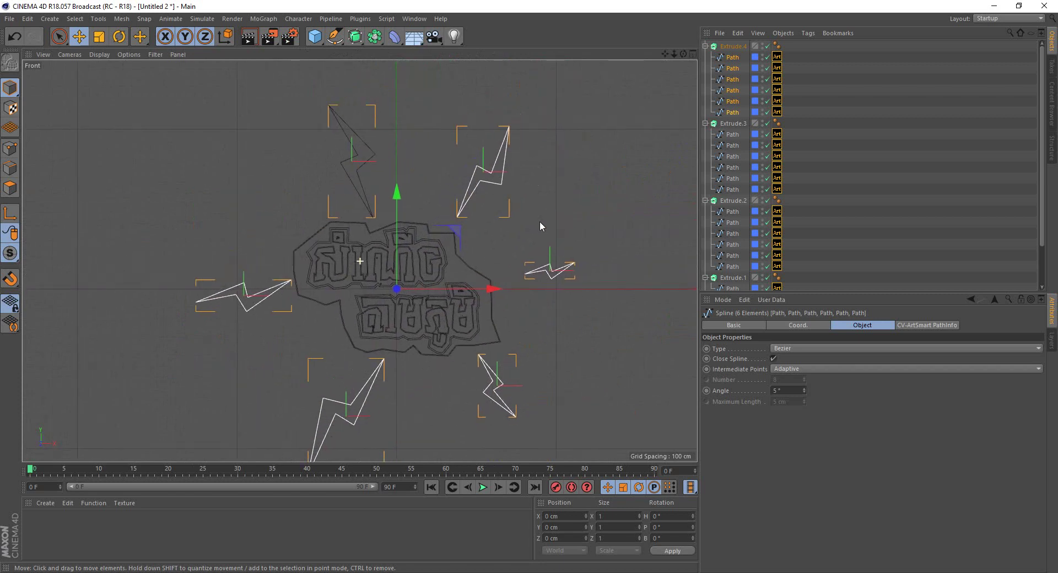
left_click(733, 46)
left_click(761, 325)
left_click(761, 391)
- Set Extrude.4's extrusion depth to 30 cm
left_click(784, 325)
left_click(810, 349)
left_click(788, 331)
left_click(772, 330)
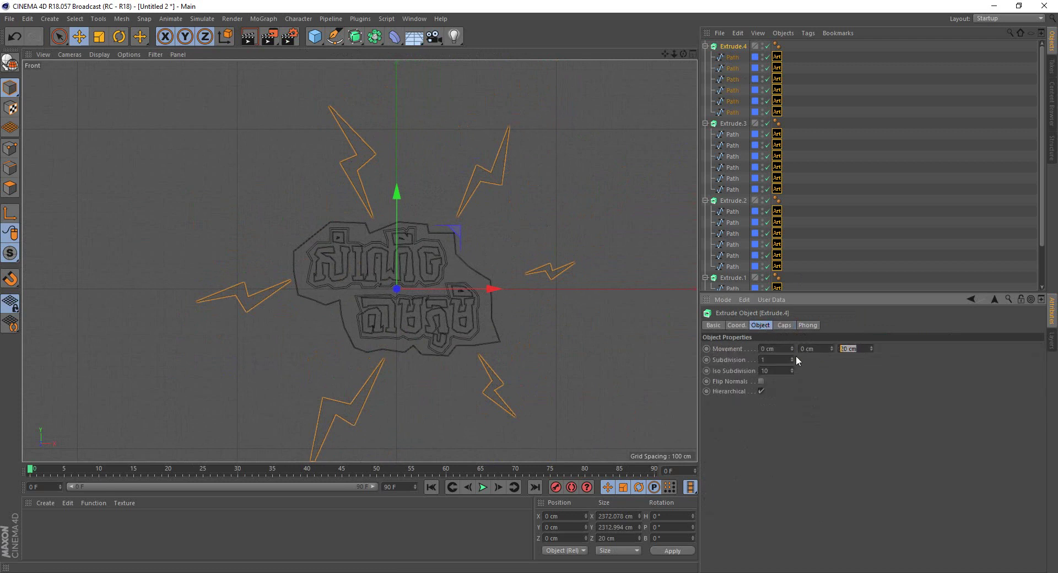
type("30")
key("Return")
- Give the bolts fillet caps at both start and end
left_click(793, 328)
left_click(811, 352)
left_click(820, 392)
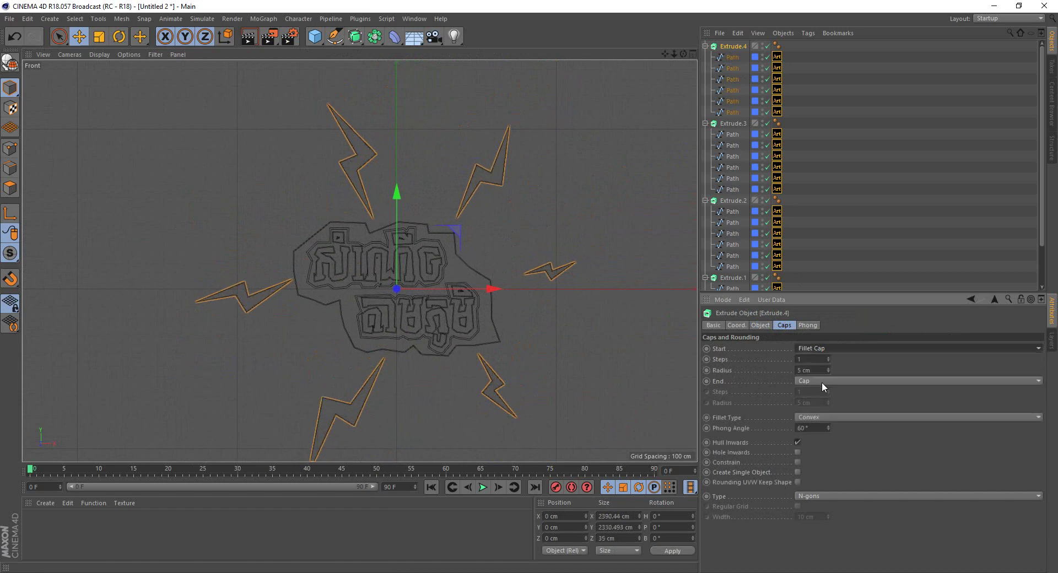
left_click(822, 383)
left_click(825, 428)
- Inspect the extruded bolts and duplicate Extrude.4 as Extrude.5
middle_click(570, 249)
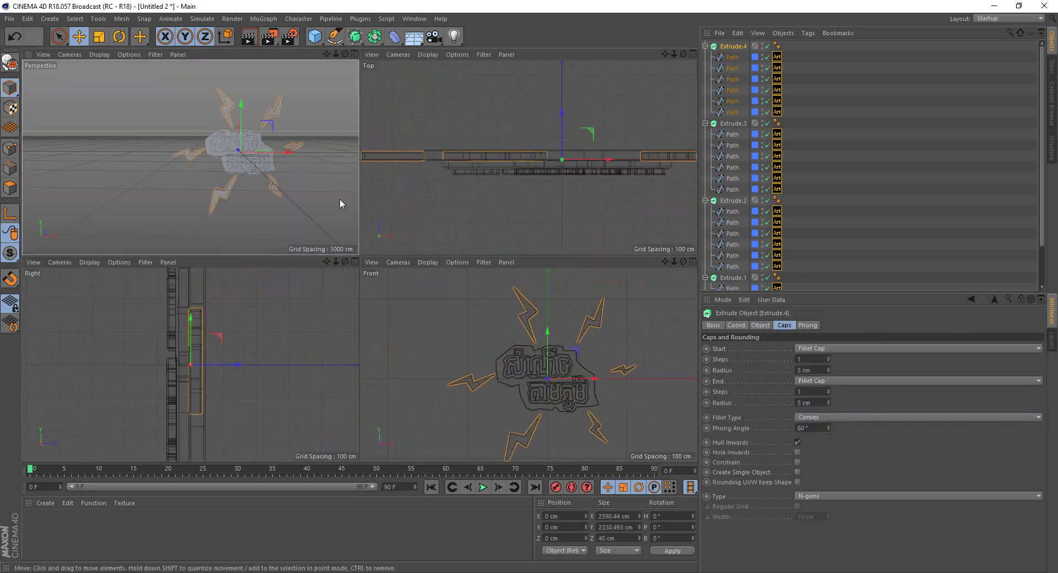
middle_click(340, 198)
left_click_drag(609, 317, 560, 277, "alt")
mouse_move(402, 135)
left_mouse_down("alt")
mouse_move(539, 316)
mouse_move(521, 327)
mouse_move(544, 298)
left_mouse_up("alt")
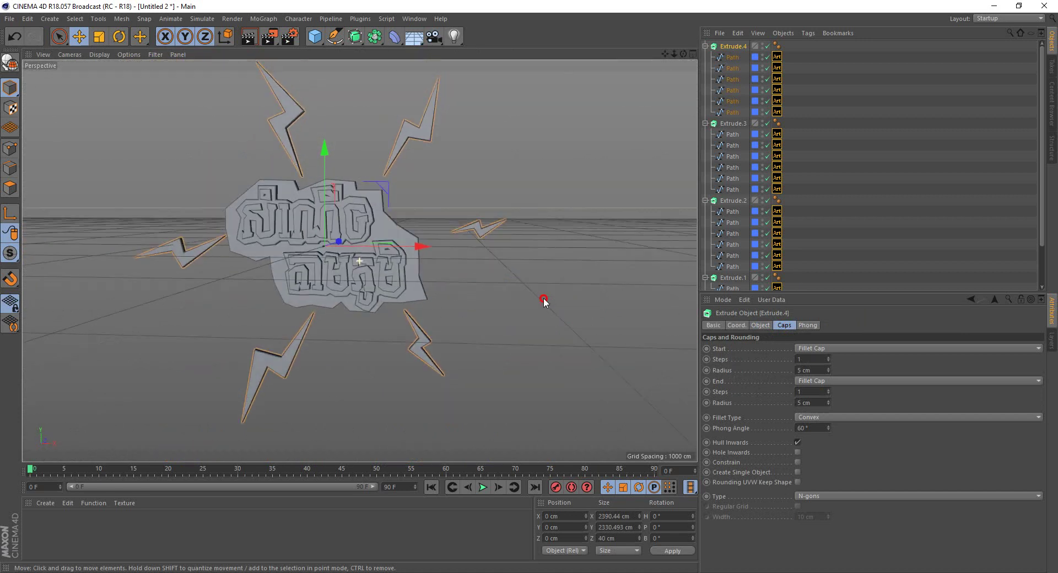
left_click(707, 47)
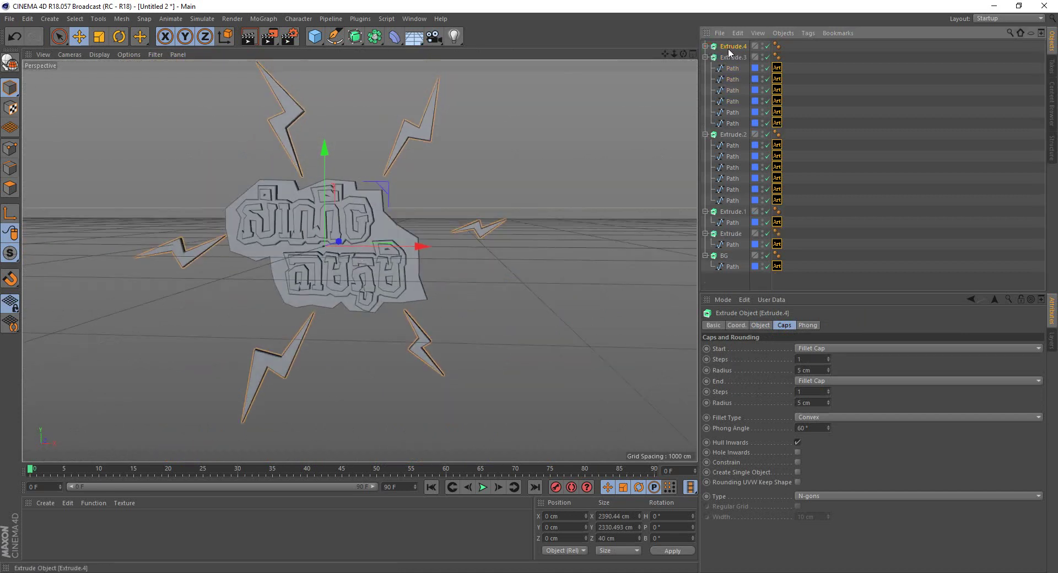
left_click_drag(727, 46, 764, 53, "ctrl")
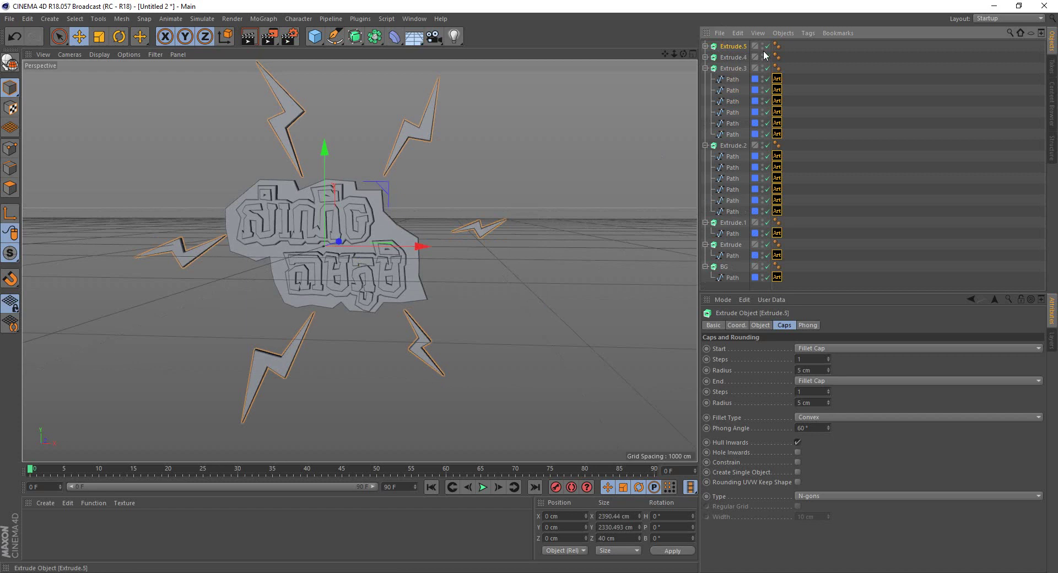
- Rotate Extrude.5 about 30° around the title and shrink it slightly
middle_click(409, 170)
middle_click(494, 292)
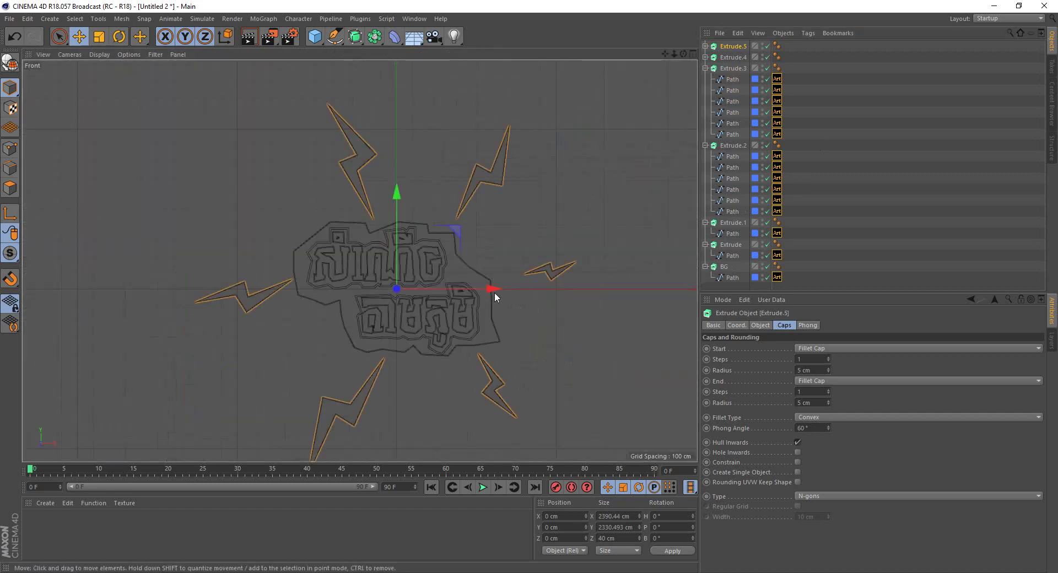
left_click(121, 37)
left_click_drag(473, 255, 488, 281)
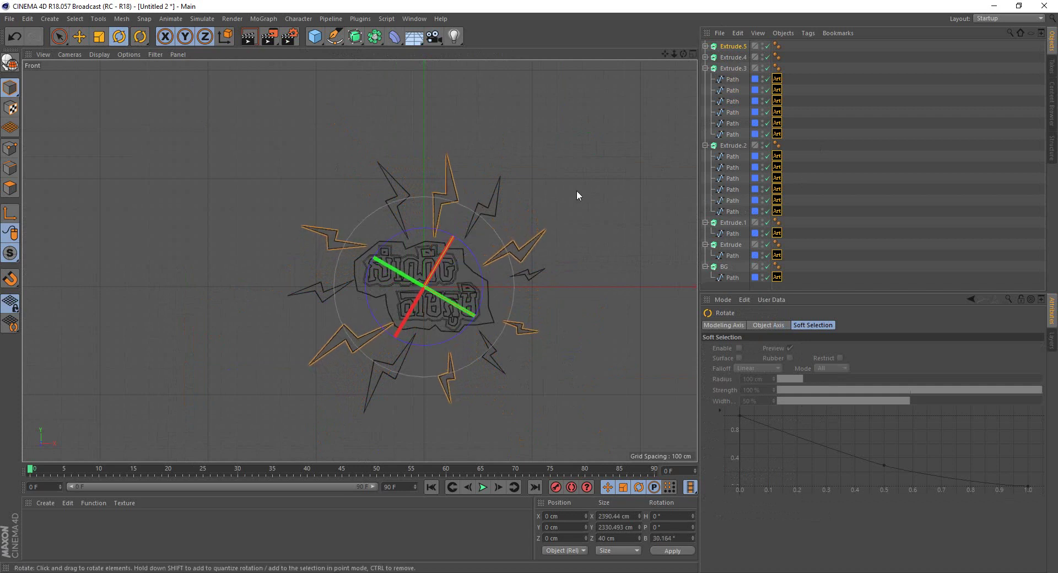
key("t")
mouse_move(577, 195)
left_mouse_down()
mouse_move(557, 189)
mouse_move(571, 254)
mouse_move(538, 103)
mouse_move(656, 279)
left_mouse_up()
- Orbit the perspective view around the logo and render a quick preview
left_click(573, 315)
key("F5")
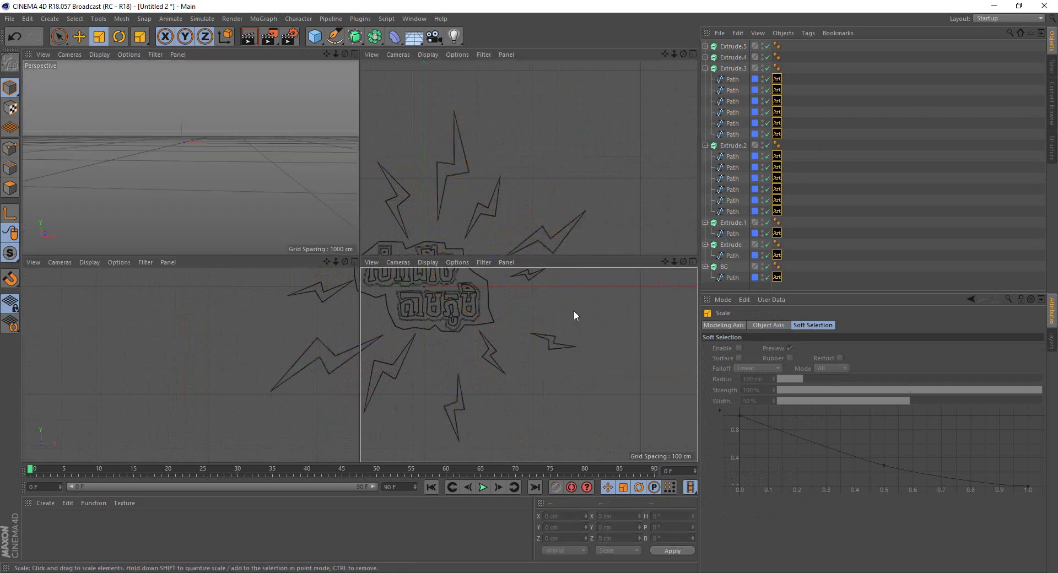
middle_click(296, 165)
mouse_move(296, 165)
left_mouse_down("alt")
mouse_move(507, 276)
mouse_move(308, 215)
mouse_move(470, 246)
left_mouse_up("alt")
mouse_move(426, 292)
left_mouse_down("alt")
mouse_move(414, 279)
mouse_move(405, 216)
mouse_move(422, 226)
mouse_move(454, 220)
left_mouse_up("alt")
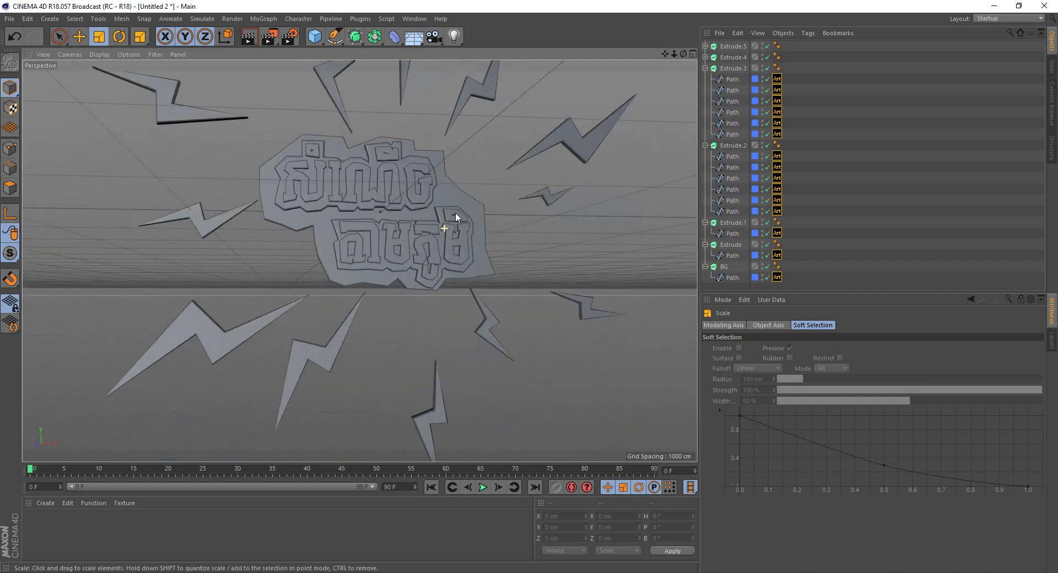
left_click(249, 37)
mouse_move(555, 224)
left_mouse_down("alt")
mouse_move(461, 193)
mouse_move(406, 241)
mouse_move(424, 242)
mouse_move(333, 249)
mouse_move(448, 283)
mouse_move(391, 298)
mouse_move(432, 307)
mouse_move(436, 284)
left_mouse_up("alt")
- Create a new material Mat and make its colour cyan blue, hue 191°
double_click(81, 520)
double_click(34, 521)
left_click_drag(257, 91, 545, 159)
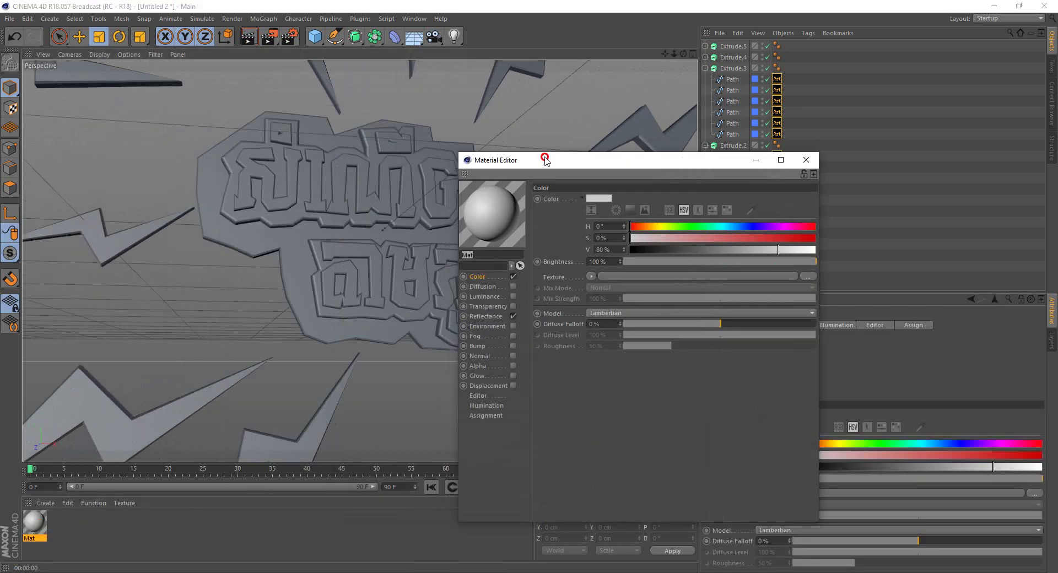
left_click_drag(724, 227, 795, 238)
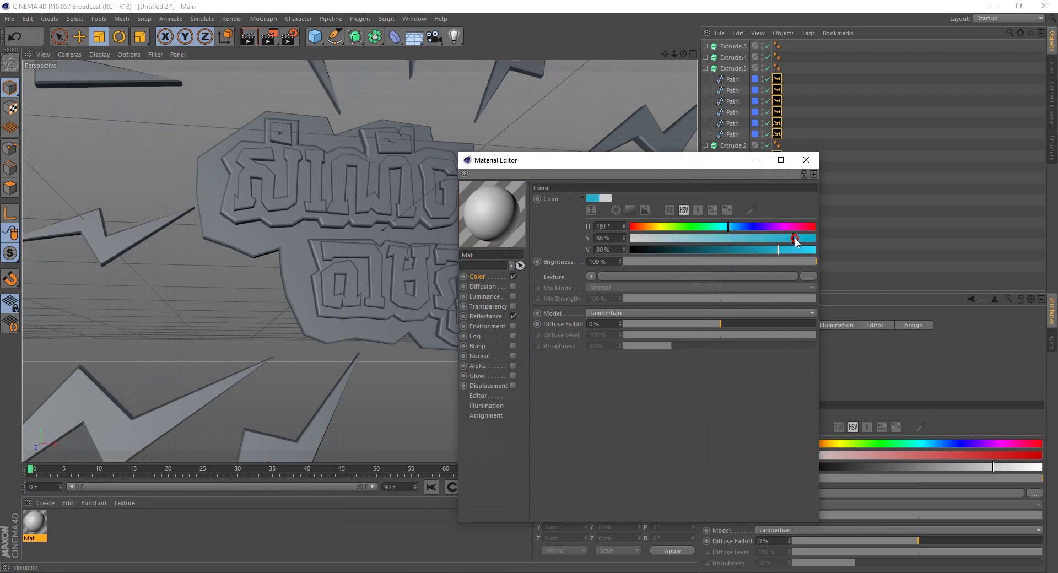
left_click_drag(632, 174, 584, 215)
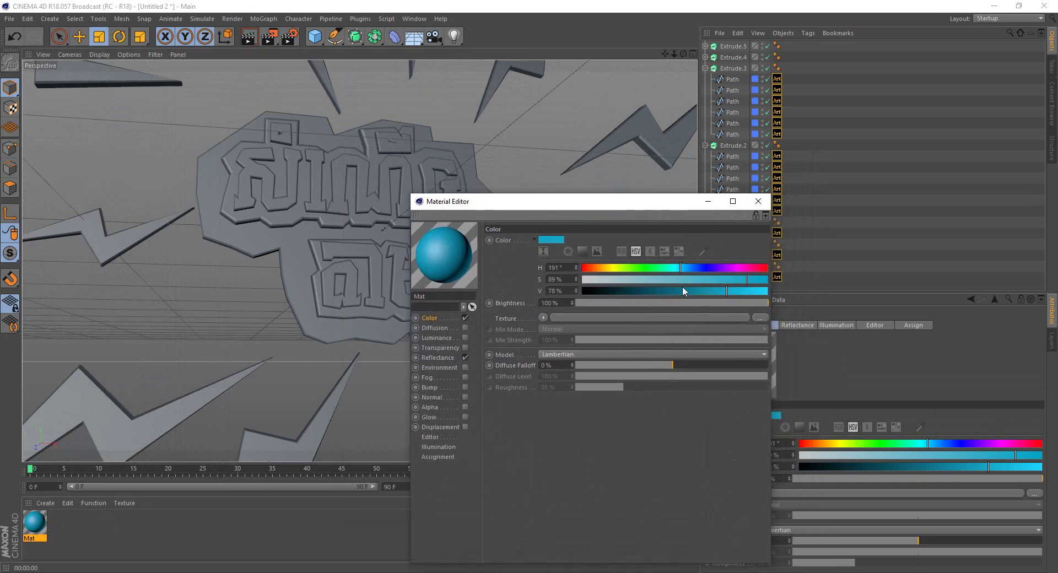
- Add a reflectance layer with Additive attenuation and a Fresnel colour shader
left_click(433, 357)
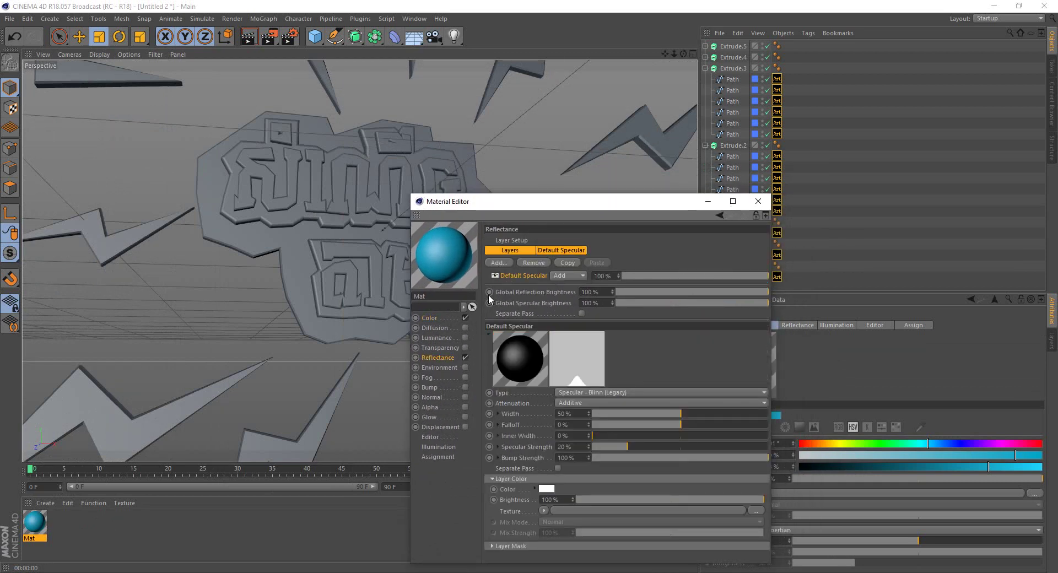
left_click(498, 263)
left_click(543, 371)
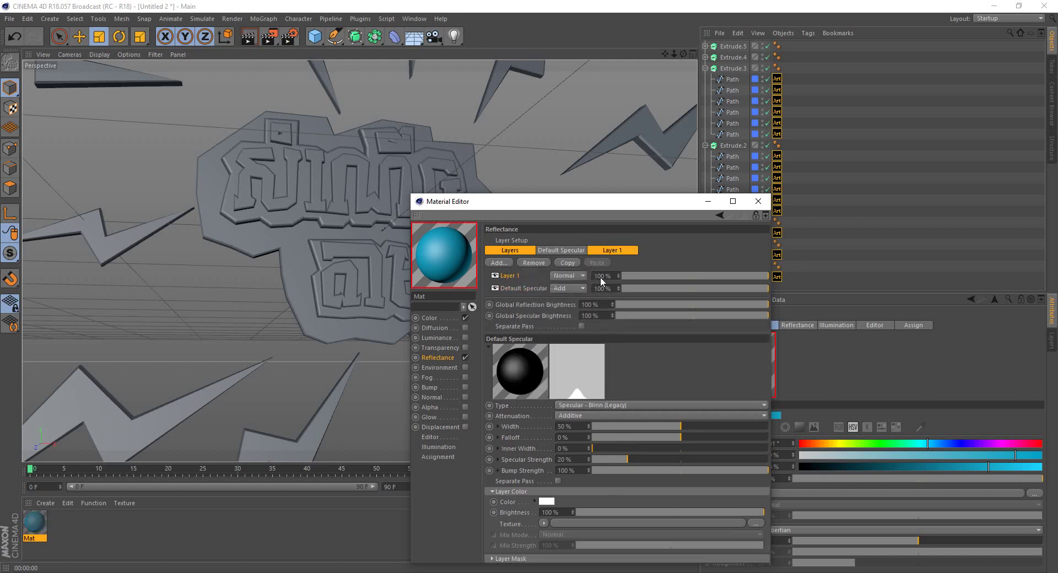
left_click_drag(544, 207, 547, 154)
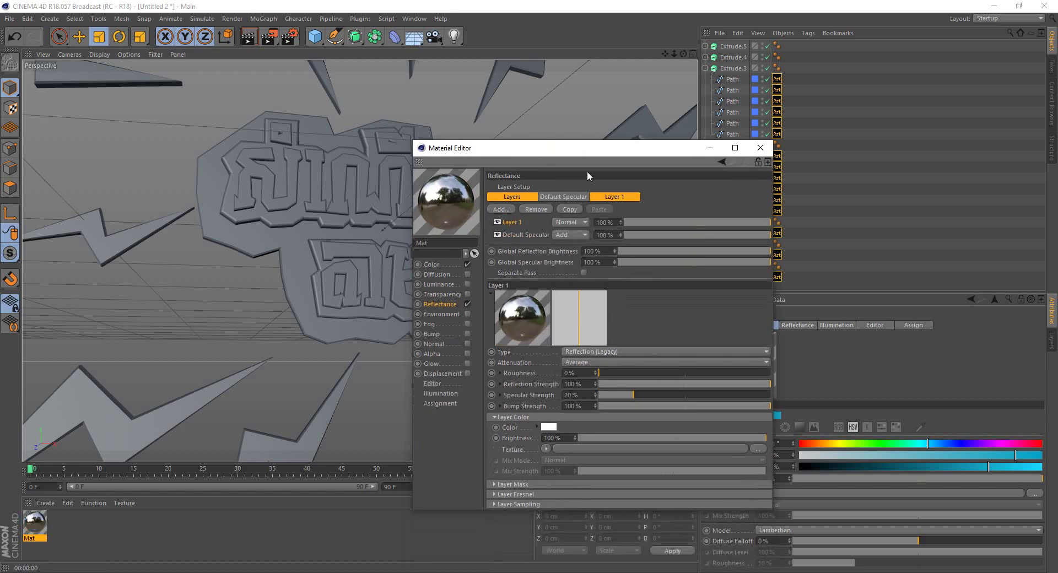
left_click(574, 363)
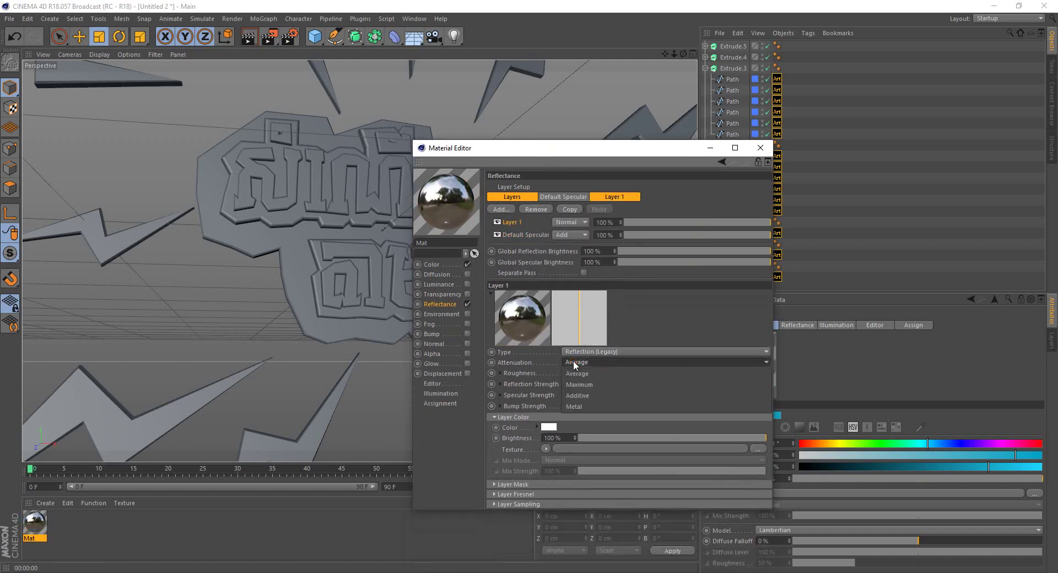
left_click(594, 394)
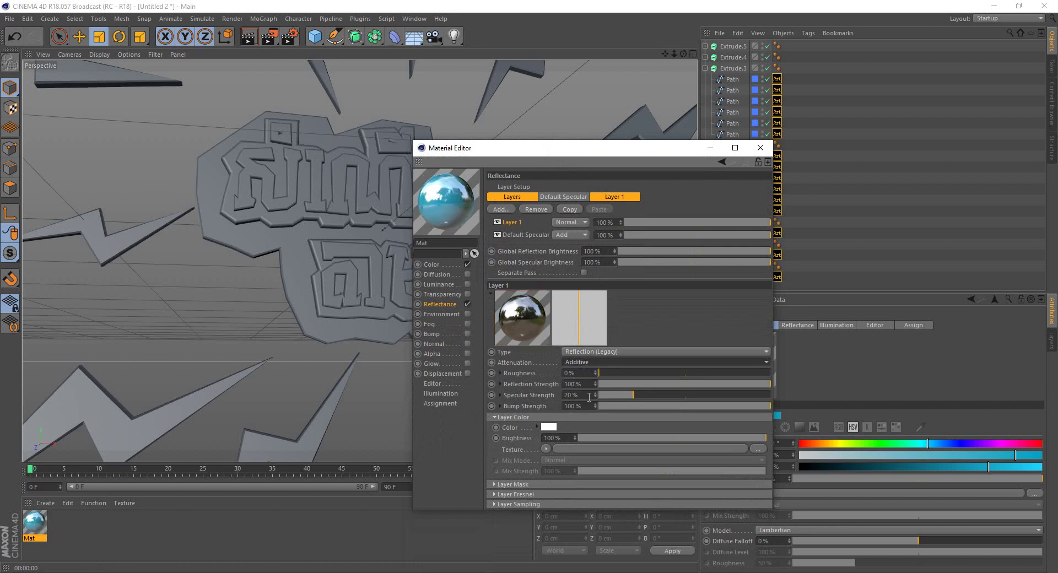
left_click(546, 449)
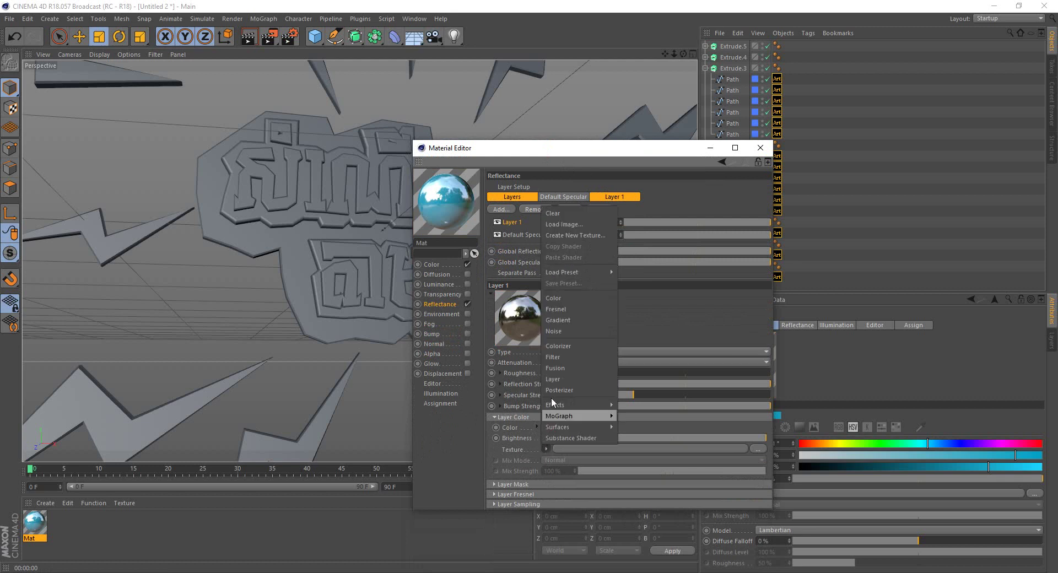
left_click(562, 309)
- Set the layer's Fresnel to Conductor, strength 76%, mix strength 51%, and close the editor
scroll(511, 464, "down", 1)
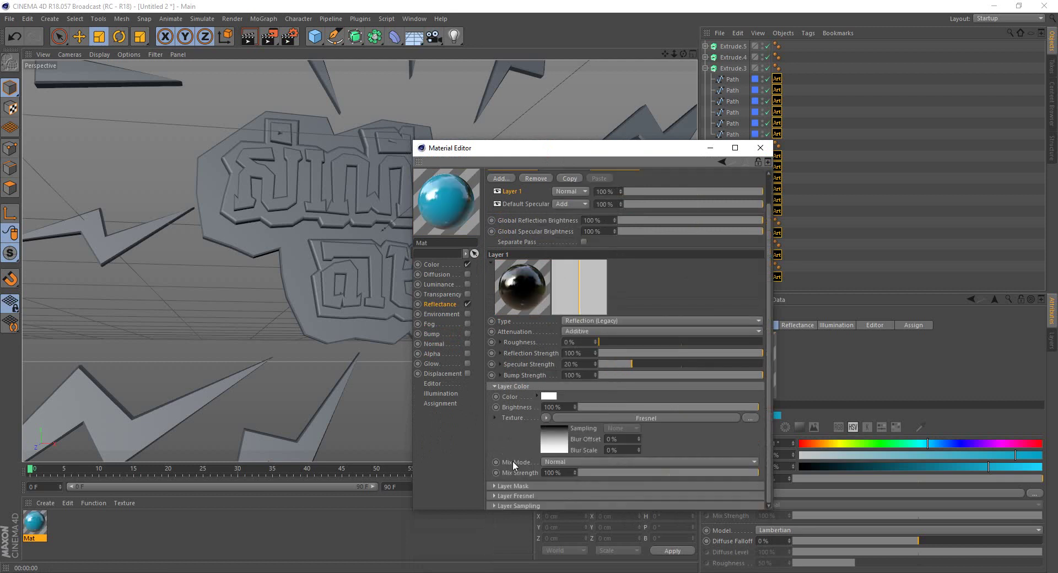
left_click(509, 496)
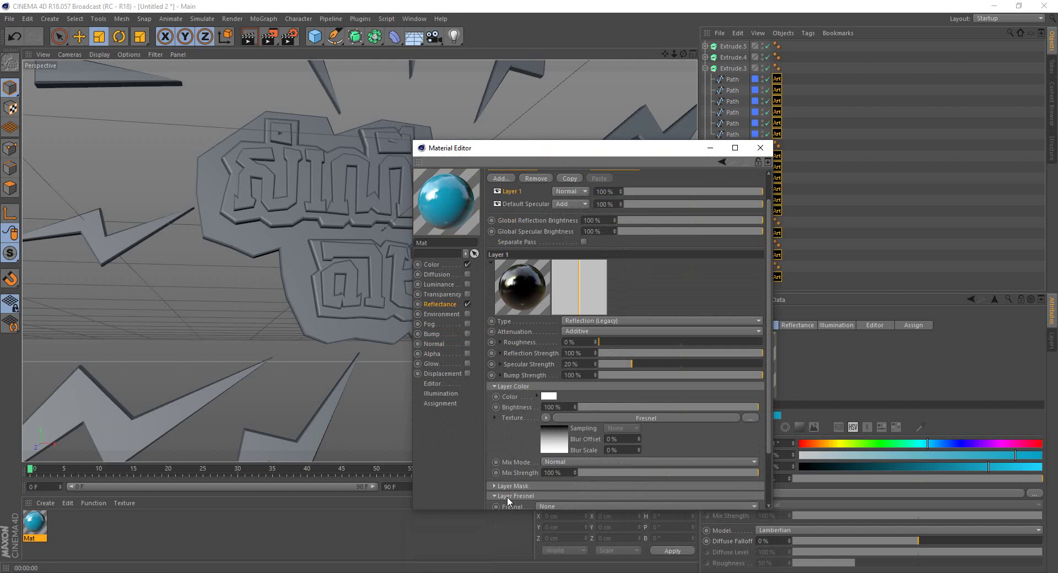
left_click(567, 504)
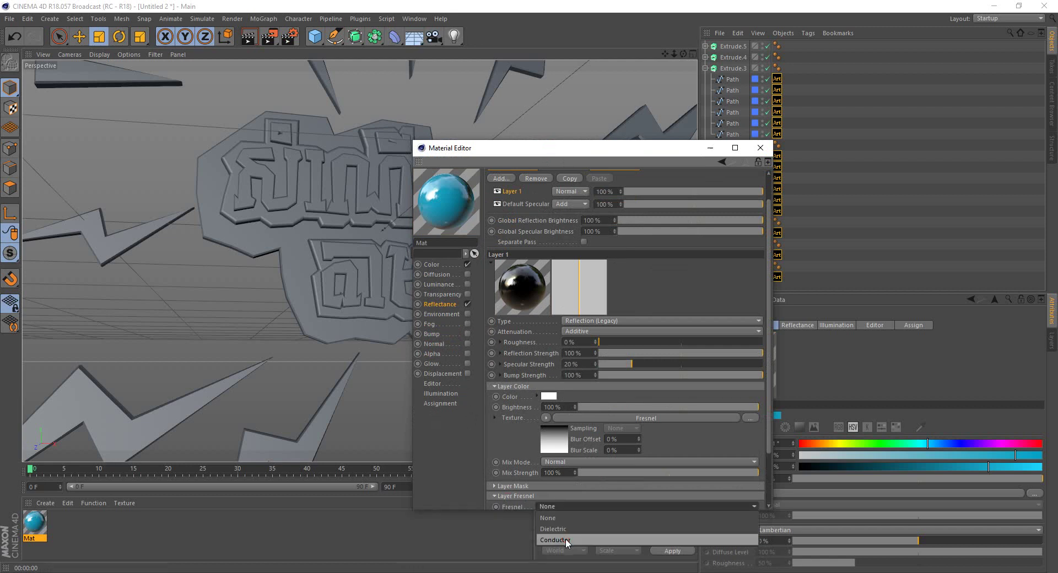
left_click(568, 543)
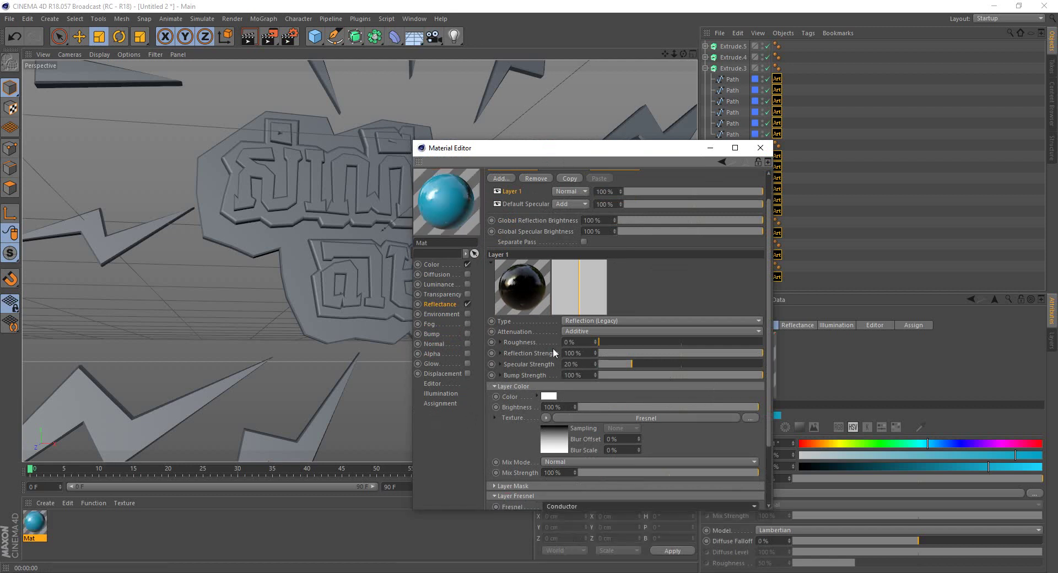
left_click_drag(708, 354, 725, 353)
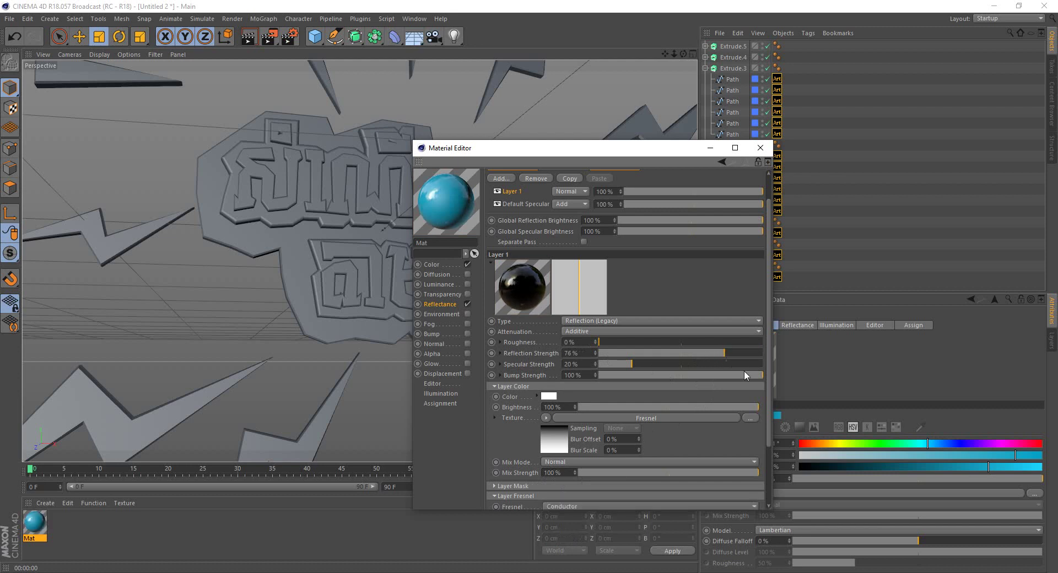
left_click_drag(744, 473, 670, 473)
left_click(557, 472)
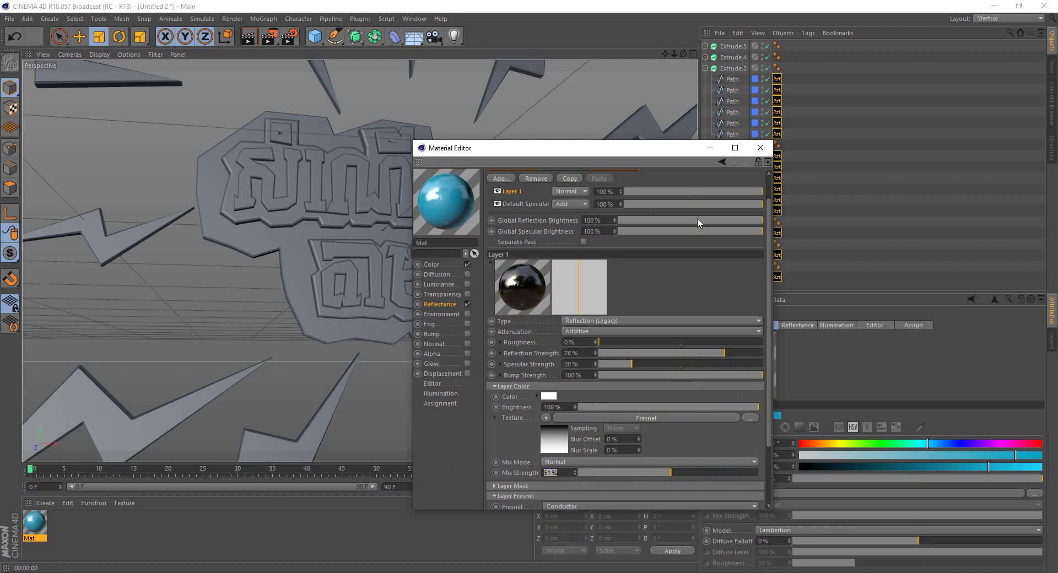
left_click(761, 148)
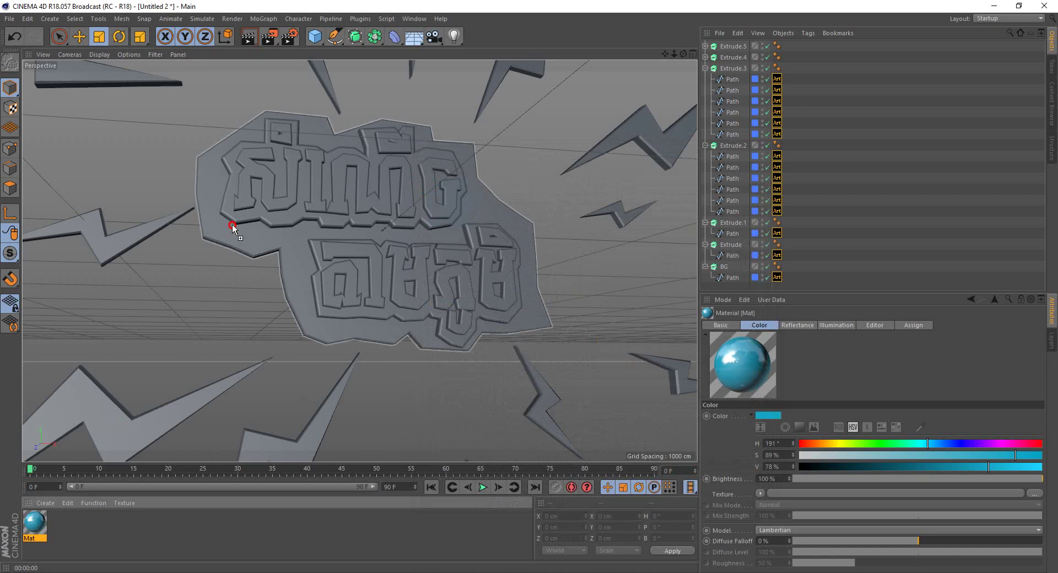
- Drag Mat onto the BG slab and render the scene in the Picture Viewer
mouse_move(233, 223)
left_mouse_down()
mouse_move(232, 236)
mouse_move(432, 279)
mouse_move(595, 262)
mouse_move(550, 260)
mouse_move(559, 269)
mouse_move(594, 249)
mouse_move(567, 241)
mouse_move(590, 264)
mouse_move(567, 243)
mouse_move(567, 225)
mouse_move(375, 230)
left_mouse_up()
left_click(249, 37)
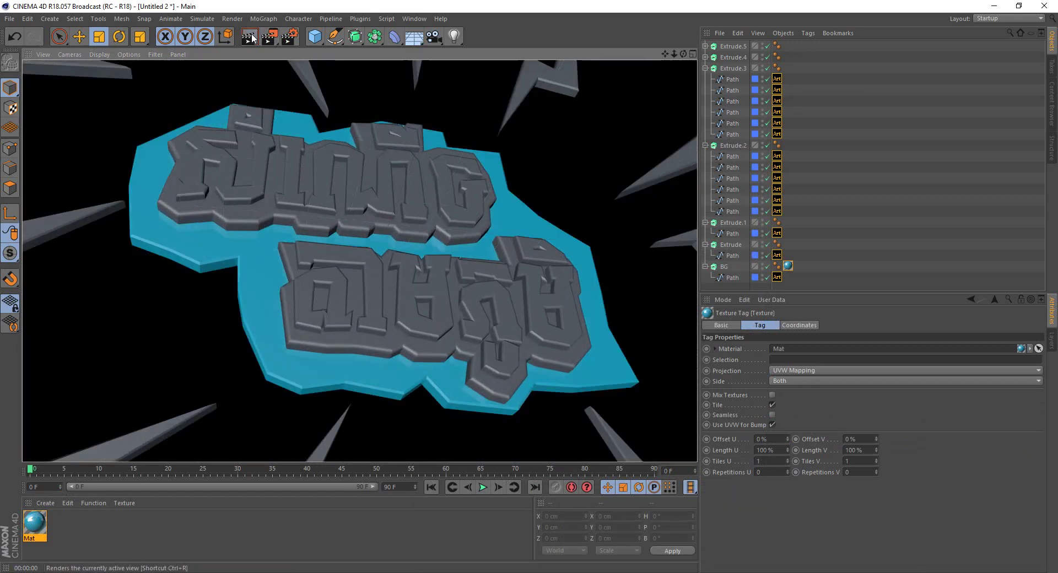
left_click(137, 308)
left_click(265, 37)
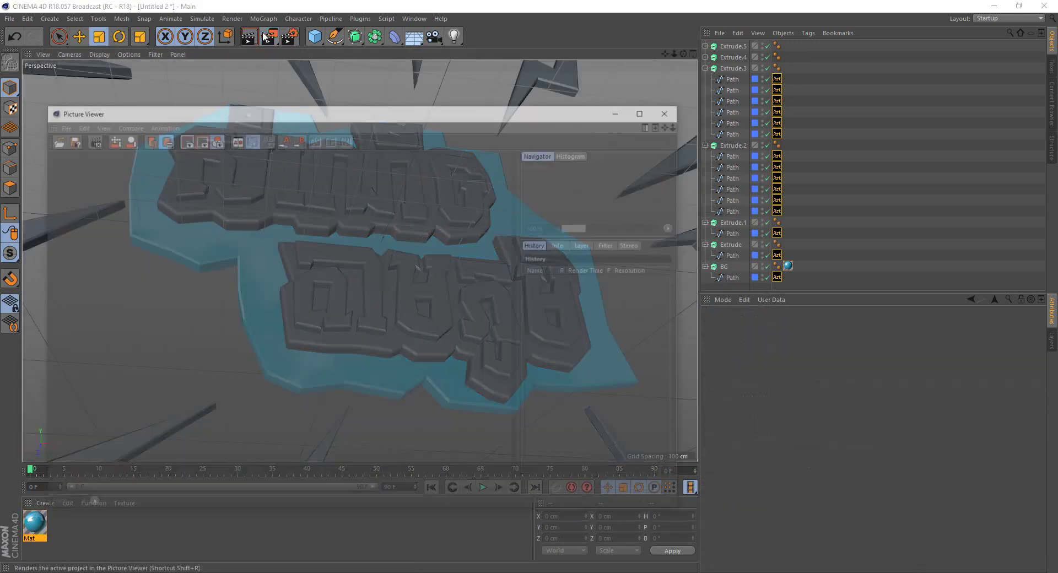
left_click(680, 110)
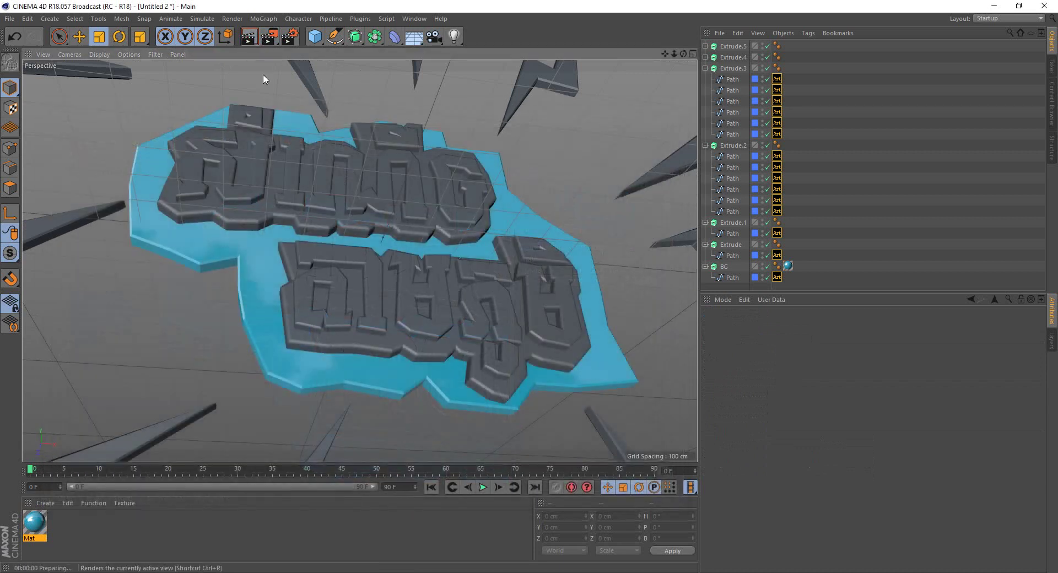
- Render viewport previews of the whole scene and orbit closer to the logo
left_click(248, 39)
left_click(564, 172)
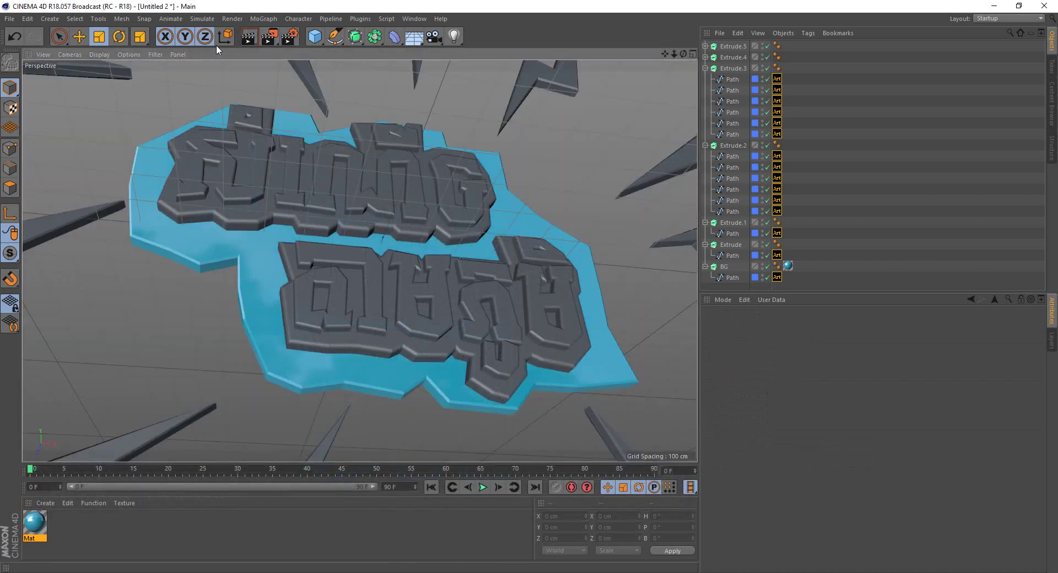
mouse_move(209, 90)
left_mouse_down("alt")
mouse_move(326, 234)
mouse_move(235, 66)
left_mouse_up("alt")
left_click(247, 37)
left_click(385, 243)
left_click_drag(494, 243, 452, 243, "alt")
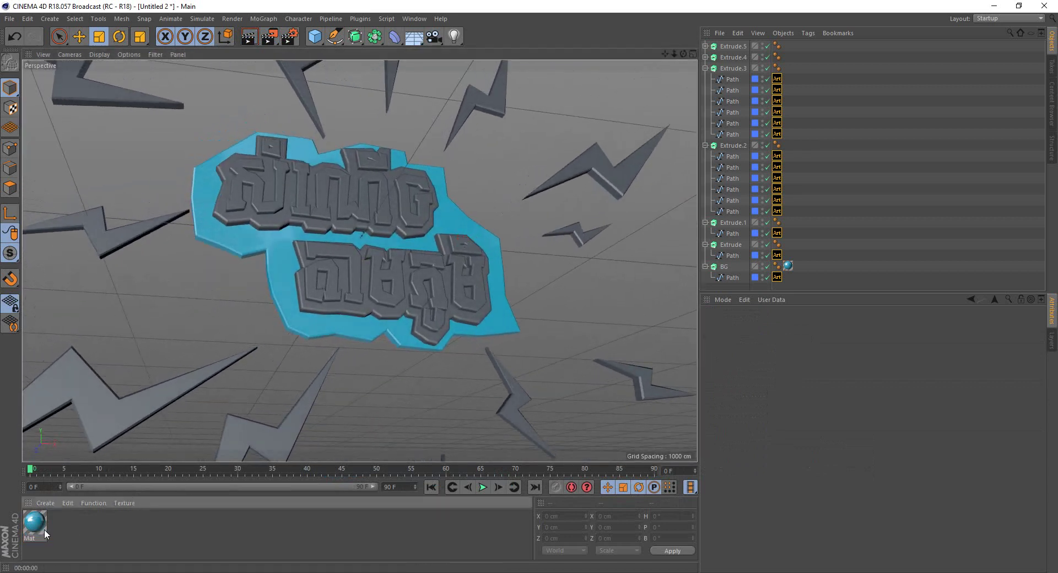
- Duplicate Mat as Mat.1 and change its colour to orange, H 30°, V 93%
left_click_drag(35, 526, 42, 529, "ctrl")
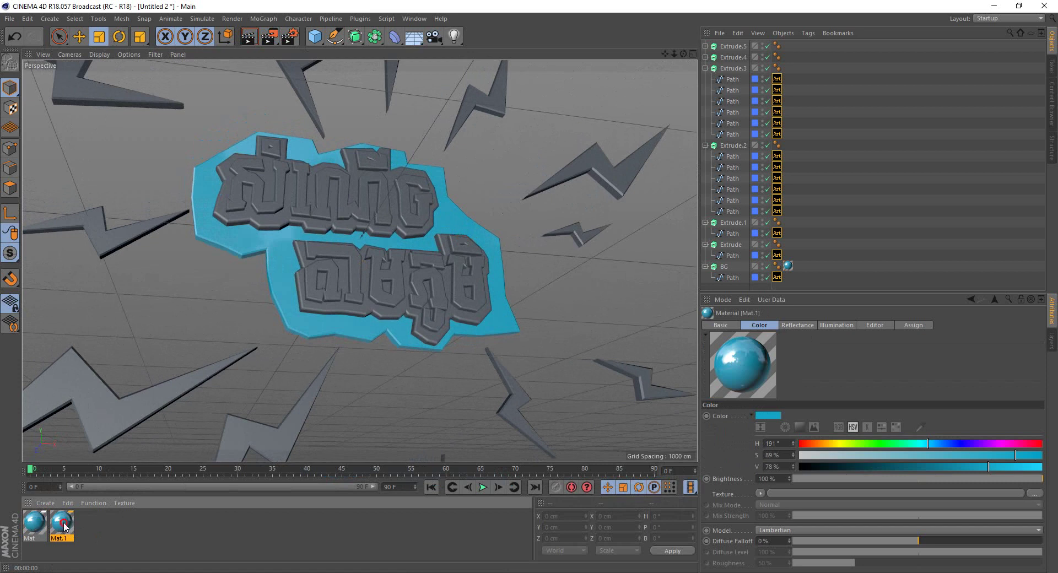
double_click(61, 524)
left_click_drag(259, 74, 626, 152)
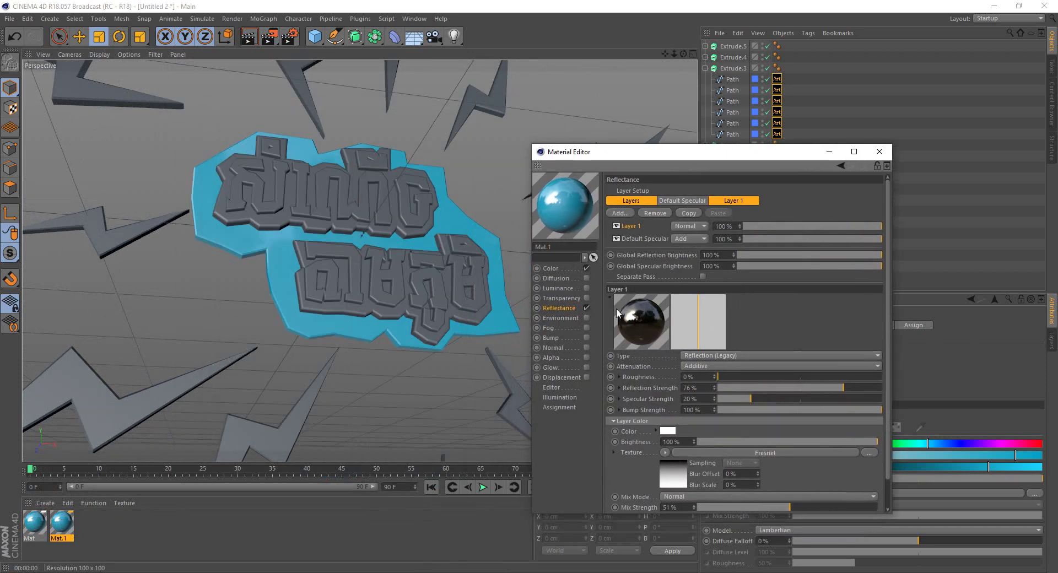
left_click(551, 269)
left_click_drag(743, 218, 719, 218)
left_click_drag(848, 241, 877, 242)
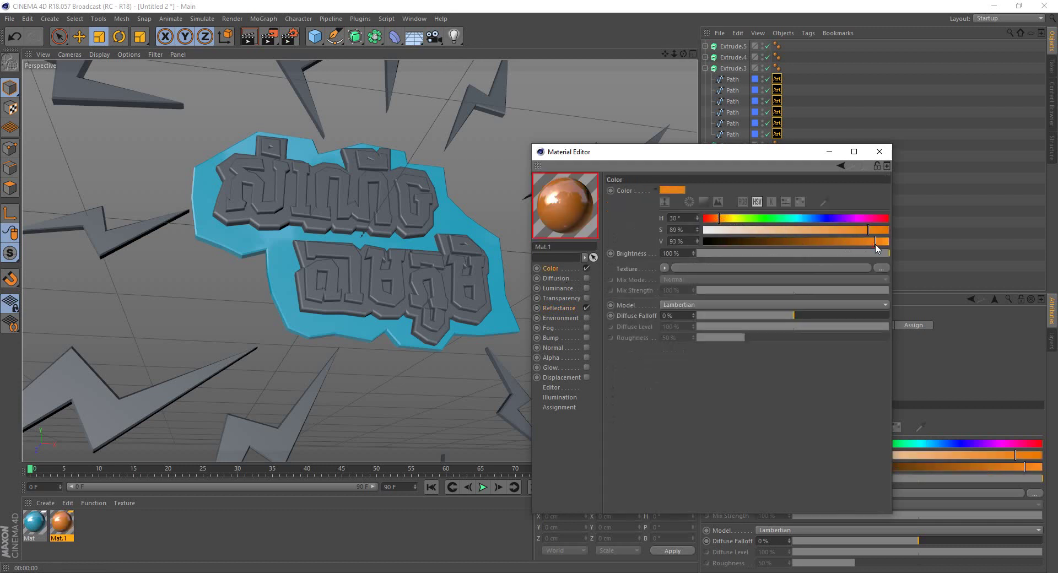
left_click(879, 151)
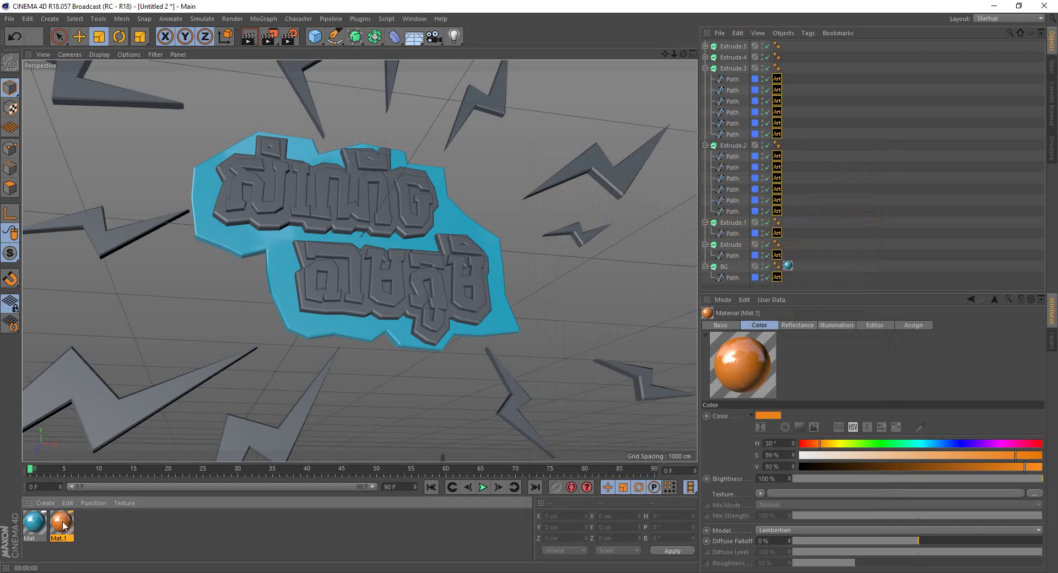
- Apply orange Mat.1 to the Extrude title layer, undoing trial drops on the slab
left_click_drag(254, 296, 267, 235)
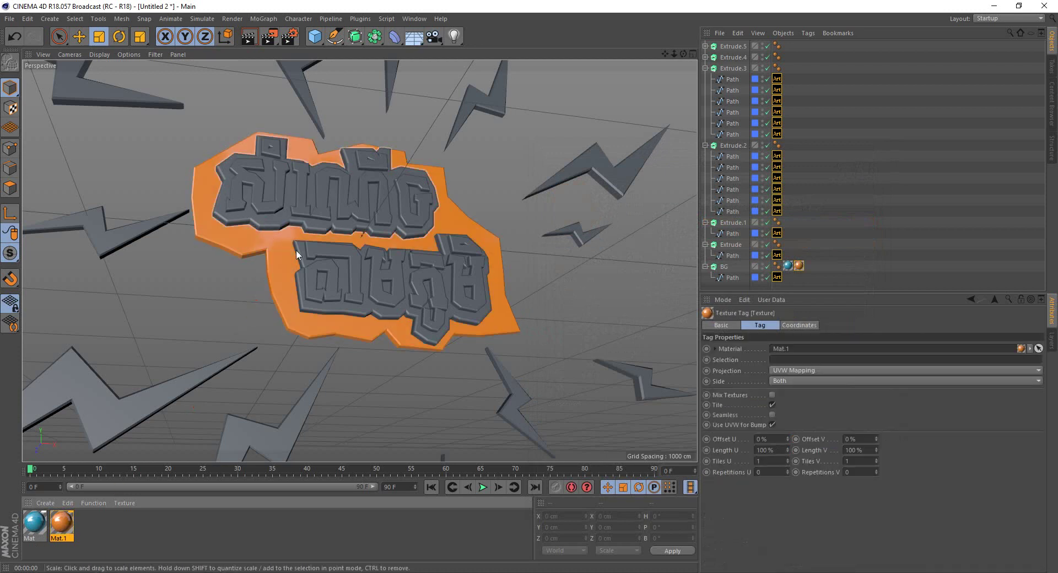
key("ctrl+z")
left_click(260, 219)
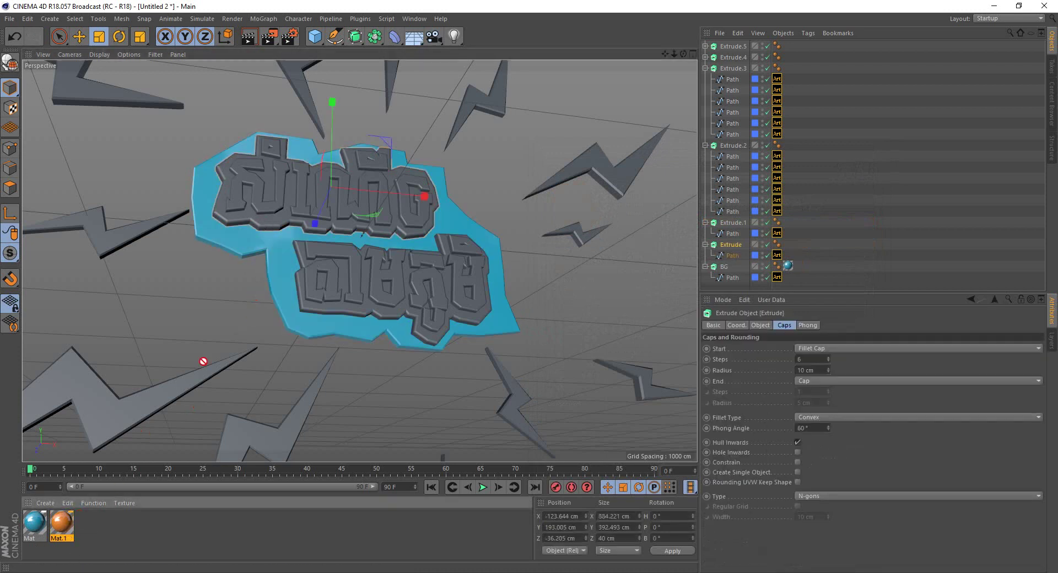
left_click_drag(277, 226, 277, 226)
key("ctrl+z")
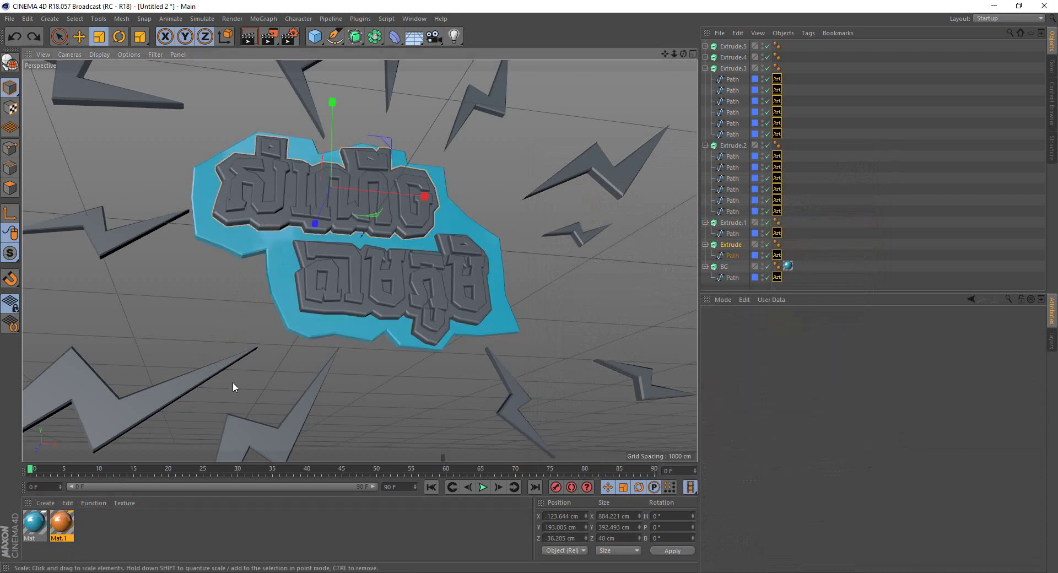
left_click(280, 226)
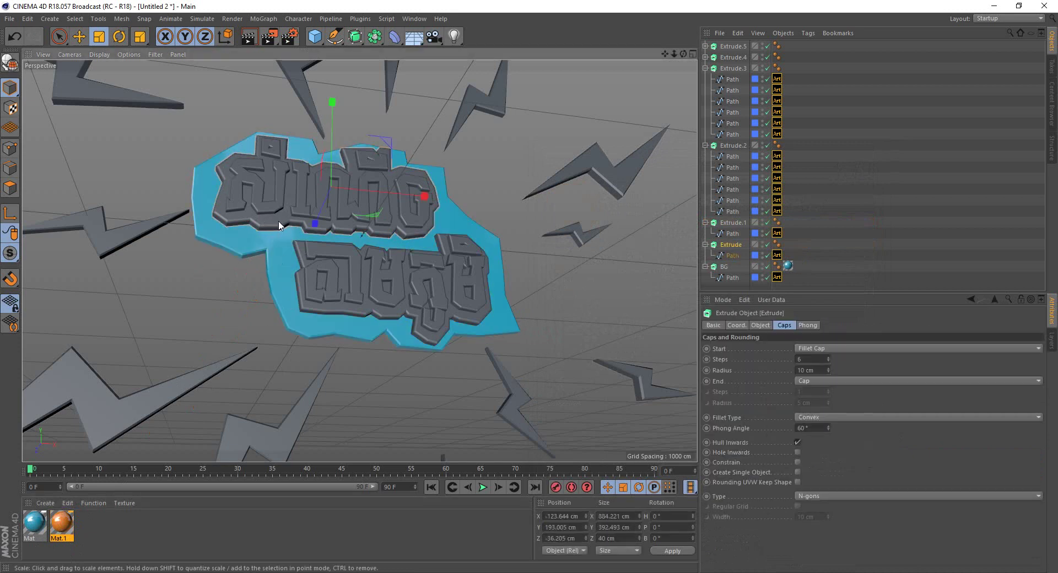
right_click(81, 516)
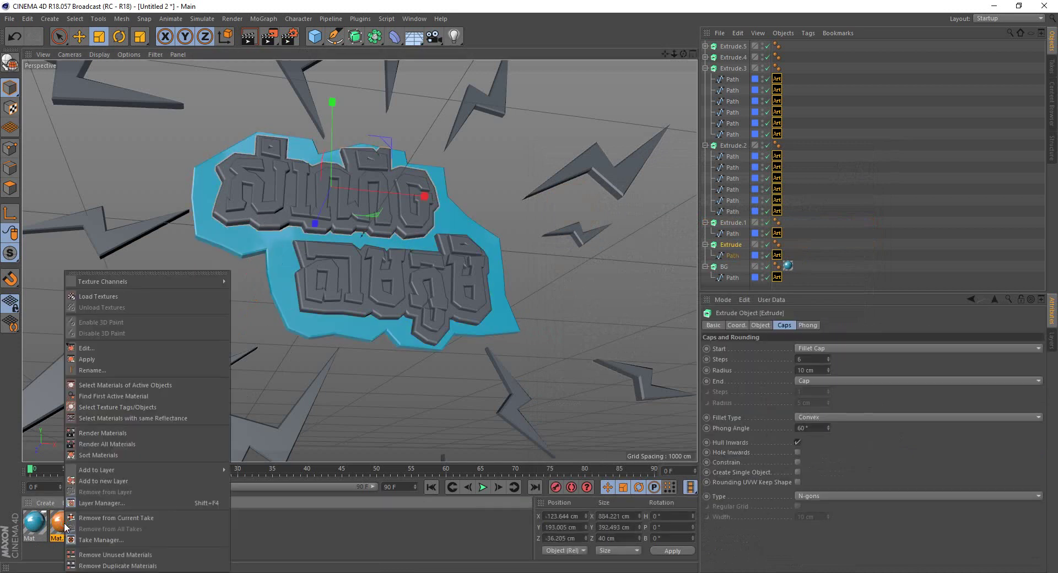
left_click(88, 359)
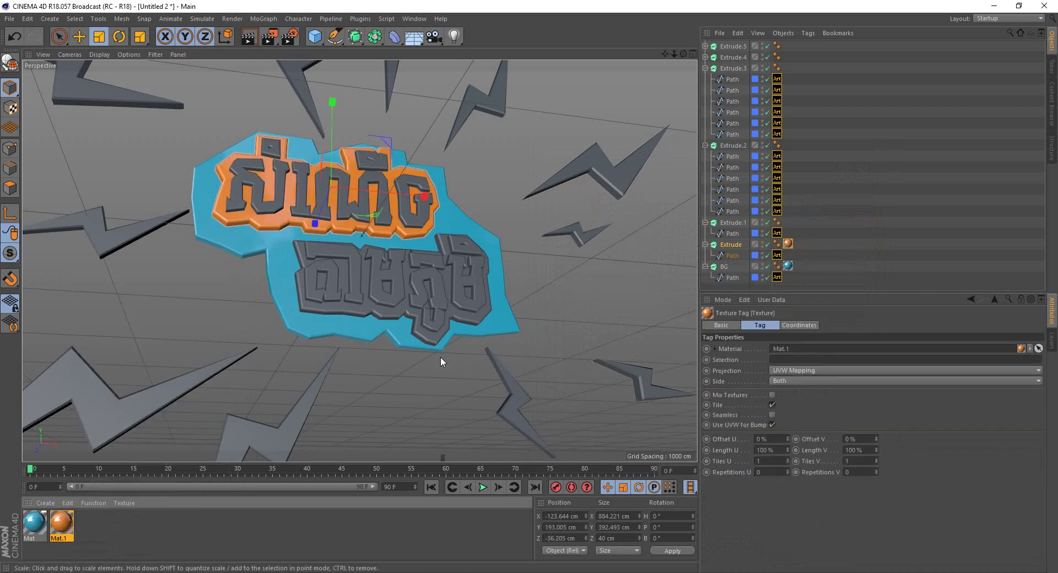
- Apply Mat.1 to Extrude.1, then select the blue Mat and Extrude.3
left_click(333, 316)
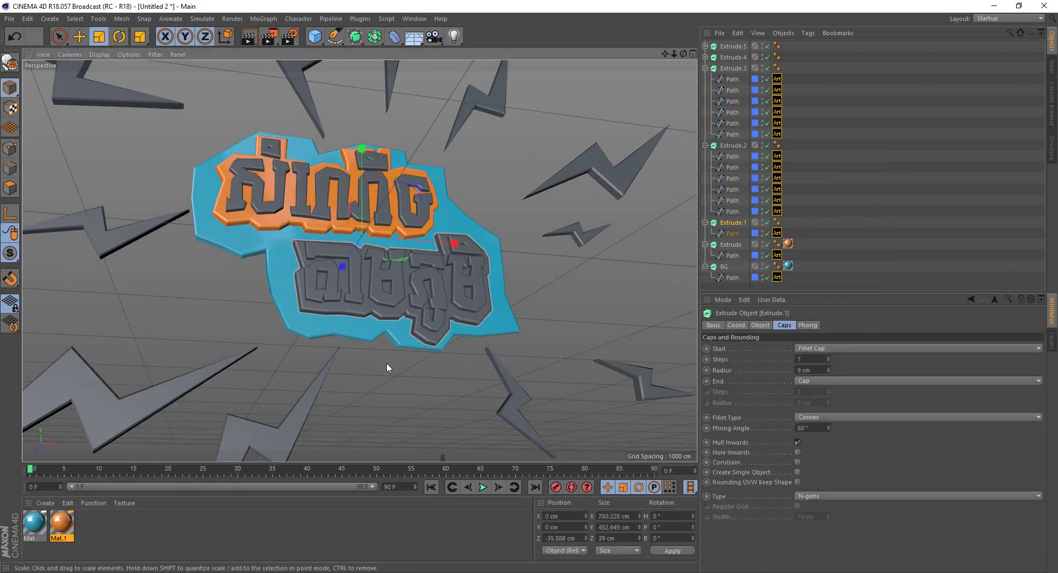
right_click(62, 519)
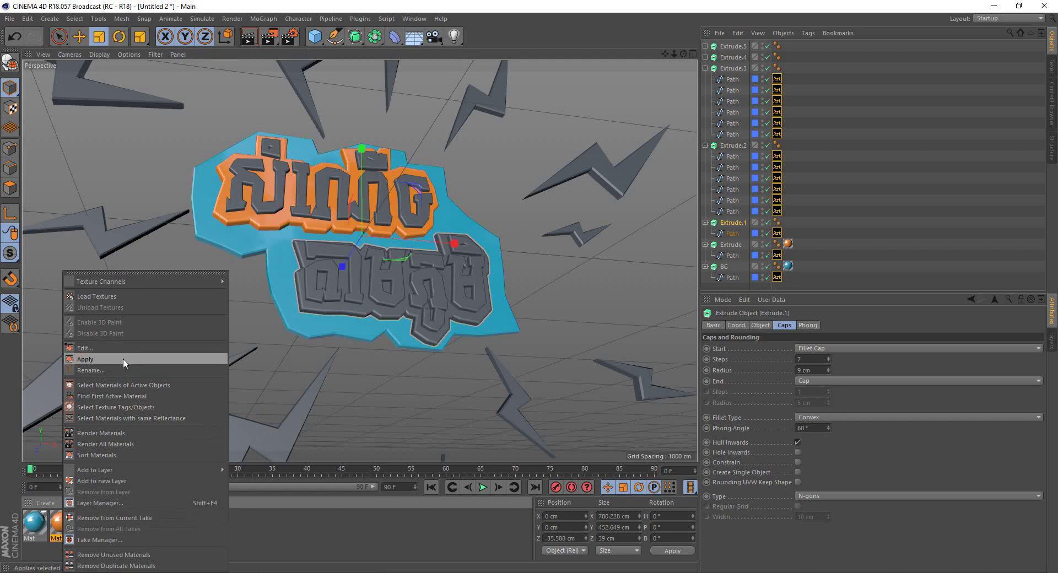
left_click(123, 358)
left_click_drag(337, 342, 379, 332, "alt")
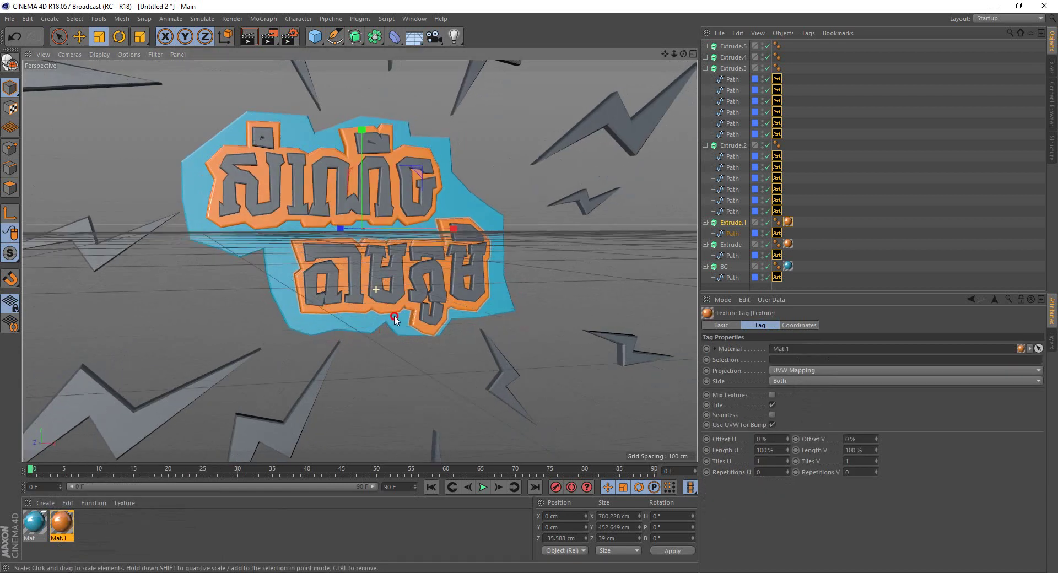
left_click(37, 528)
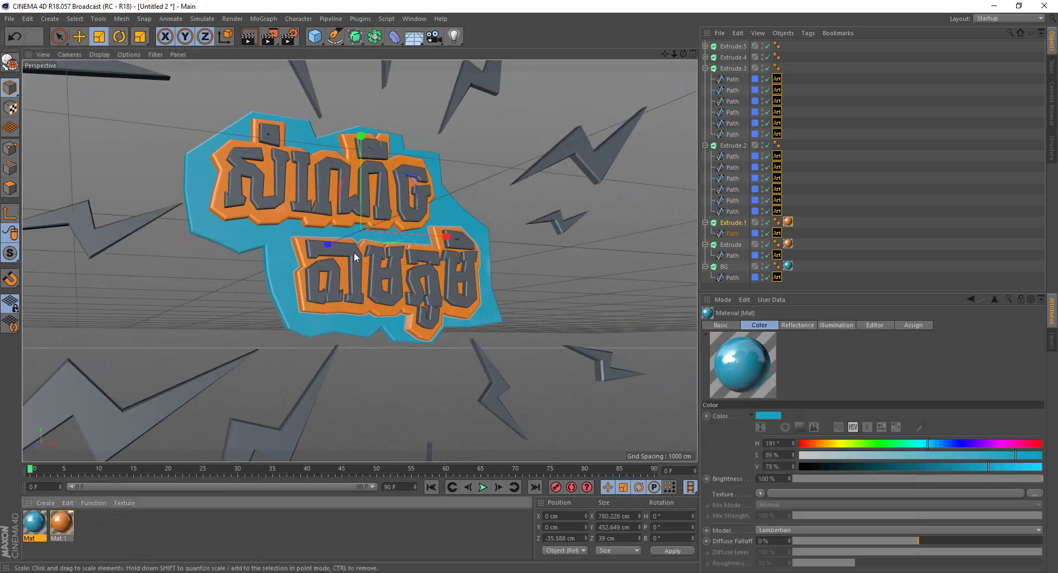
left_click(355, 250)
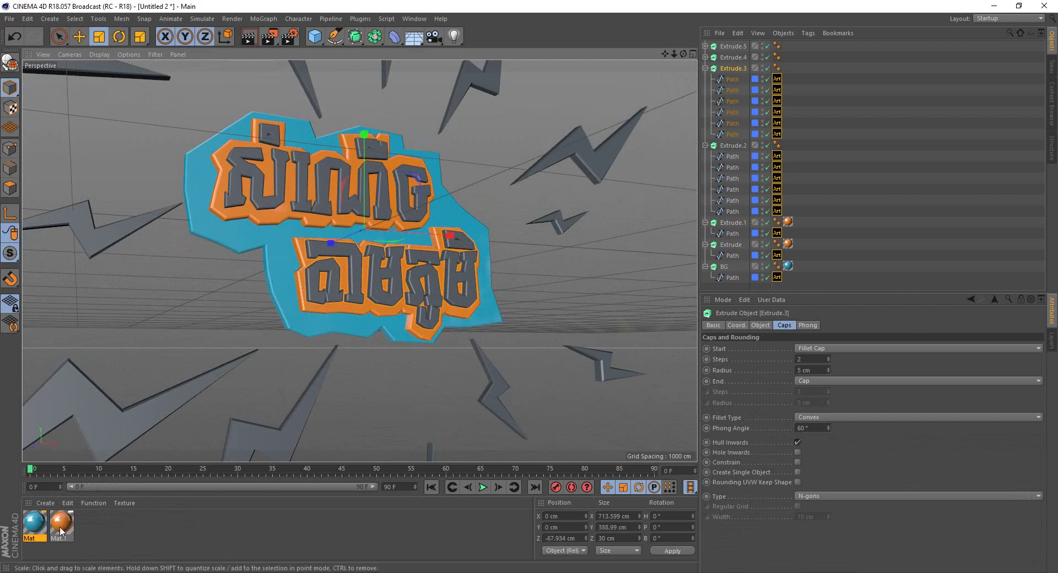
- Apply the blue Mat to the Extrude.3 and Extrude.2 letter layers
right_click(35, 525)
left_click(85, 360)
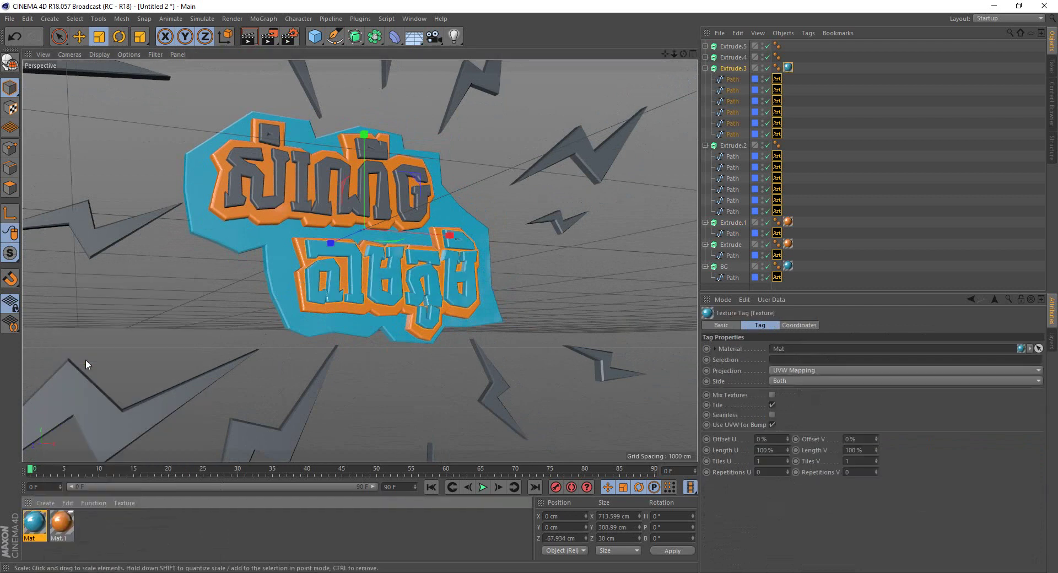
mouse_move(508, 369)
left_mouse_down("alt")
mouse_move(461, 371)
mouse_move(485, 380)
left_mouse_up("alt")
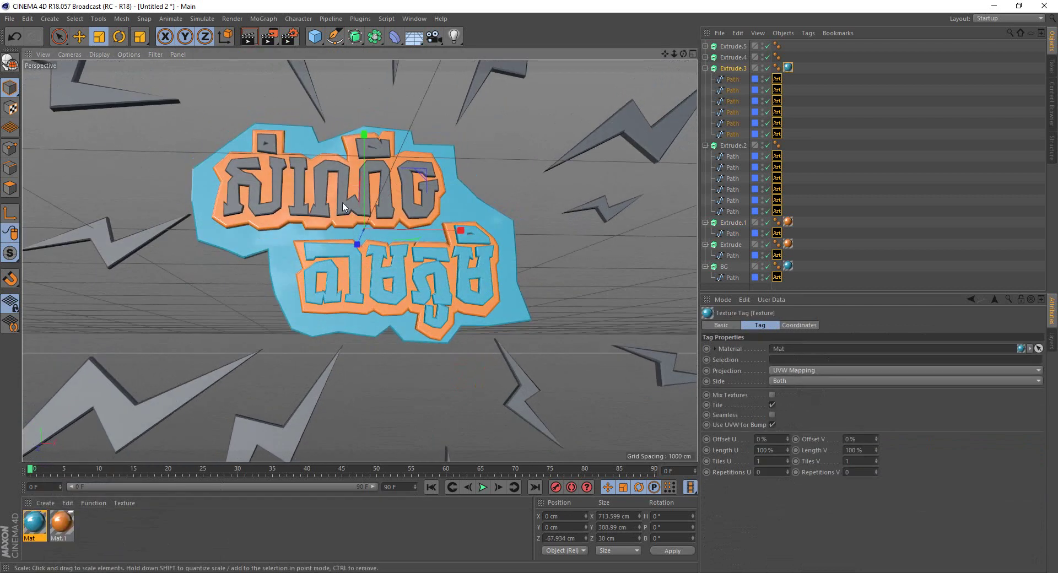
left_click(347, 194)
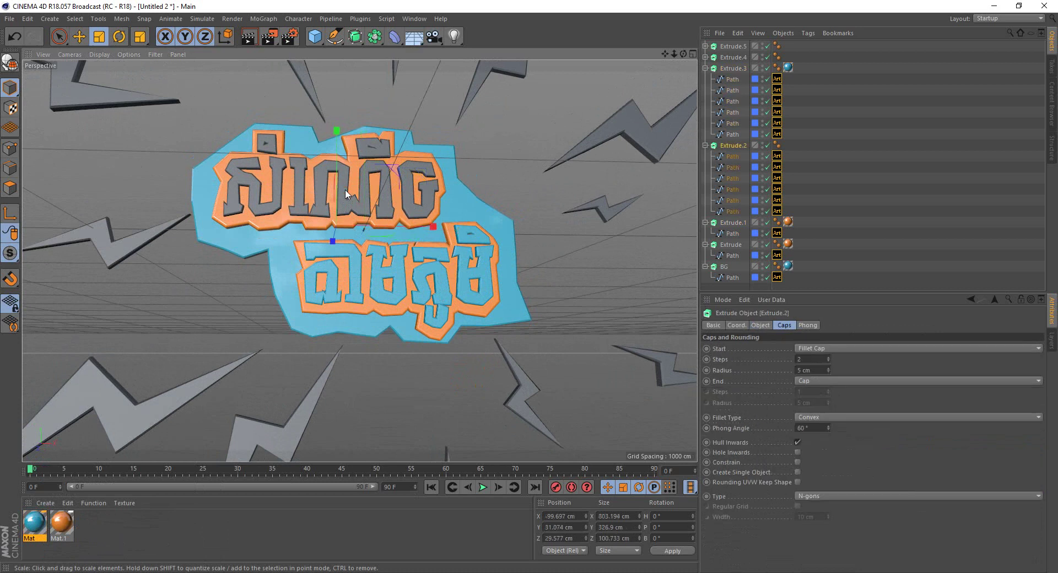
right_click(34, 530)
left_click(64, 362)
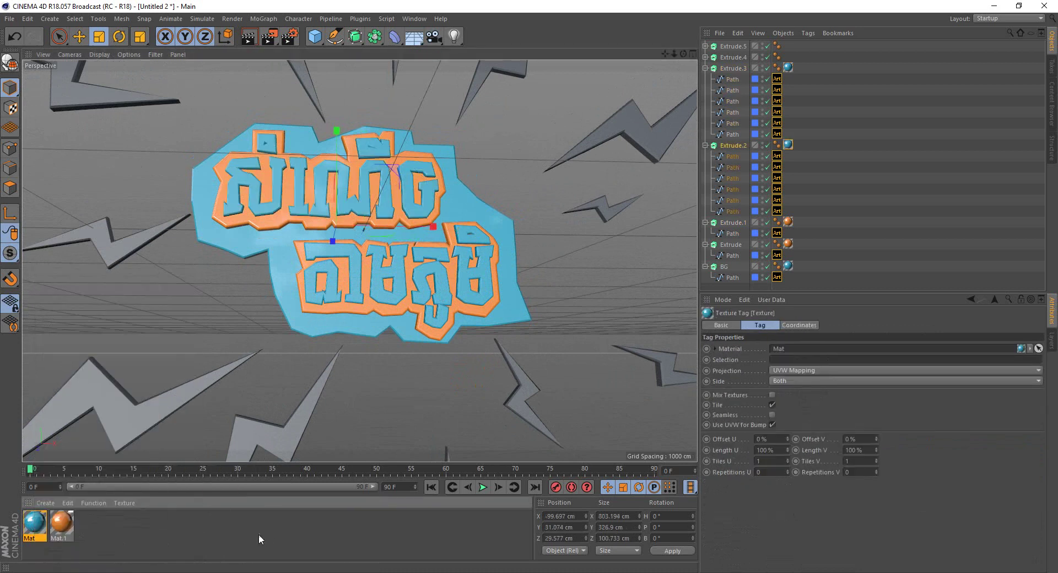
- Render a preview of the title, then open Mat.1 and darken its orange value
left_click(259, 539)
left_click_drag(398, 305, 450, 267, "alt")
key("ctrl+r")
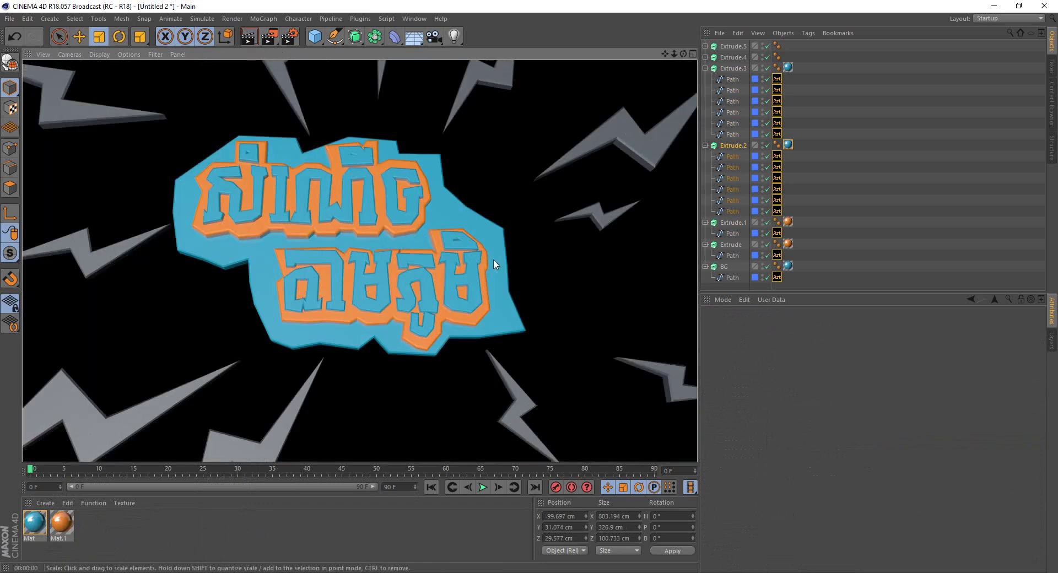
left_click_drag(291, 269, 354, 296, "alt")
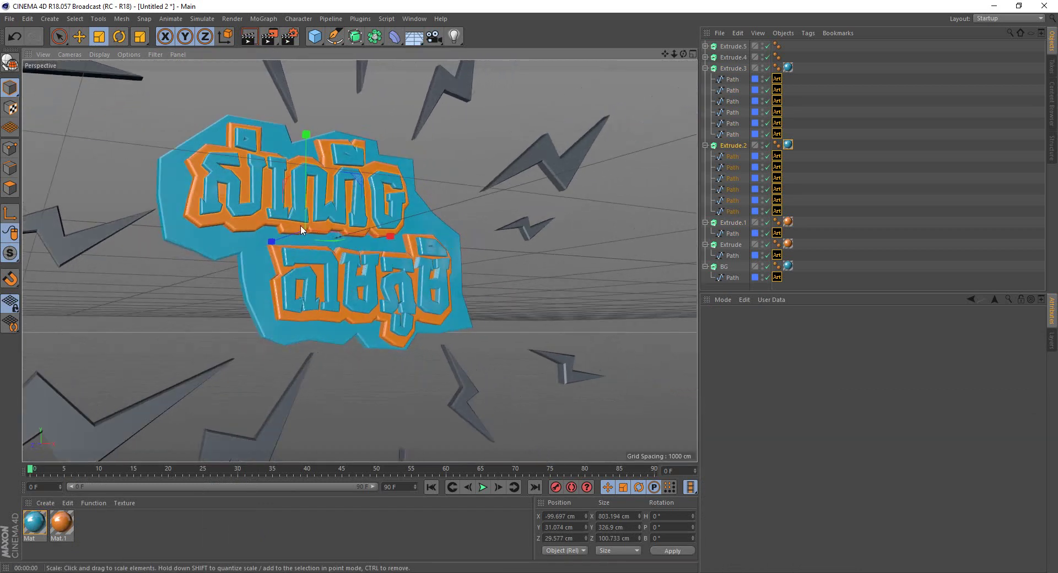
double_click(61, 523)
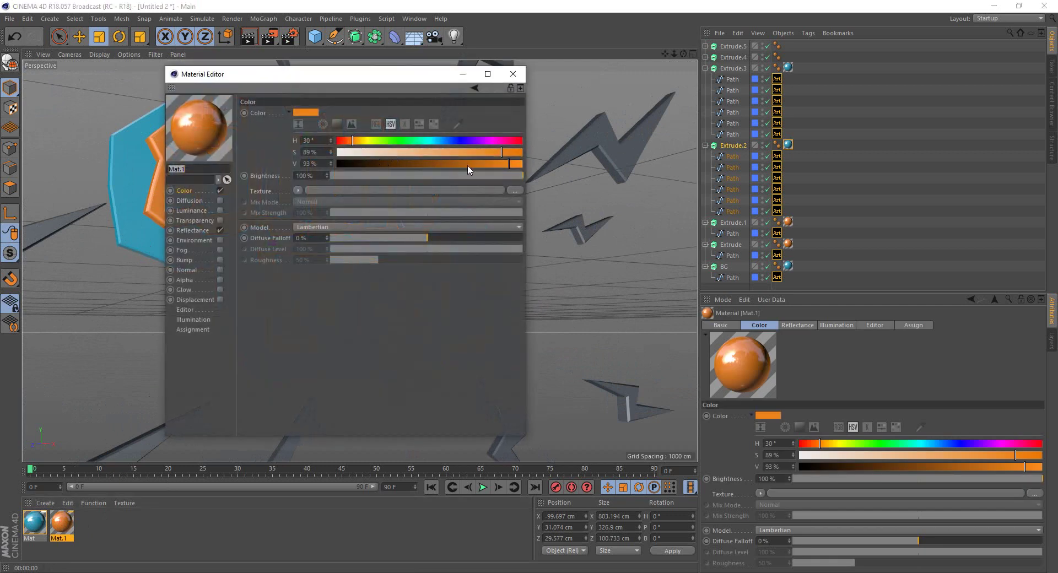
left_click_drag(470, 164, 475, 164)
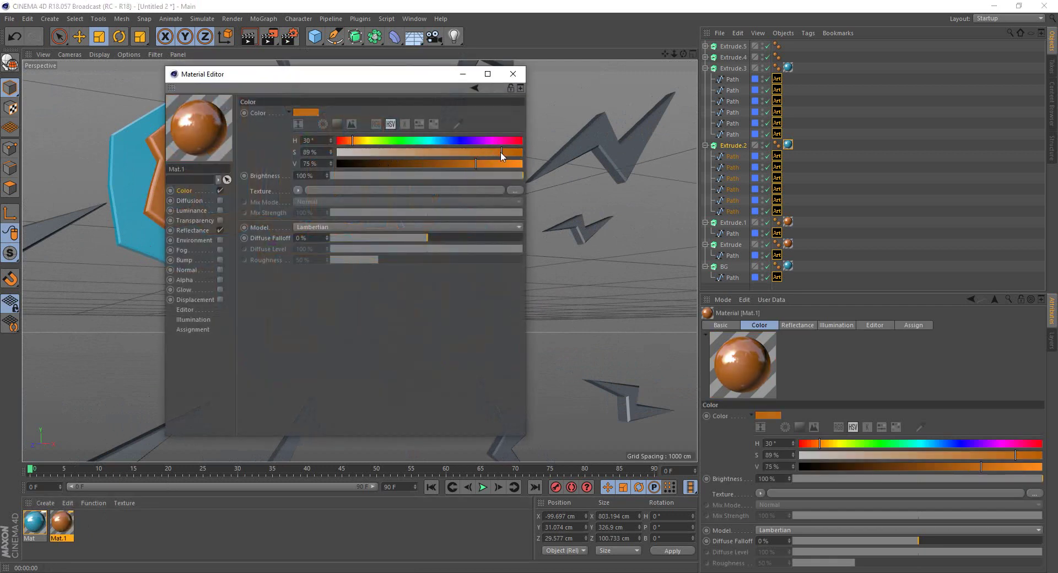
- Make Mat.1 fully saturated and brighter, then apply Mat to Extrude.4 and Mat.1 to Extrude.5
left_click_drag(476, 164, 523, 153)
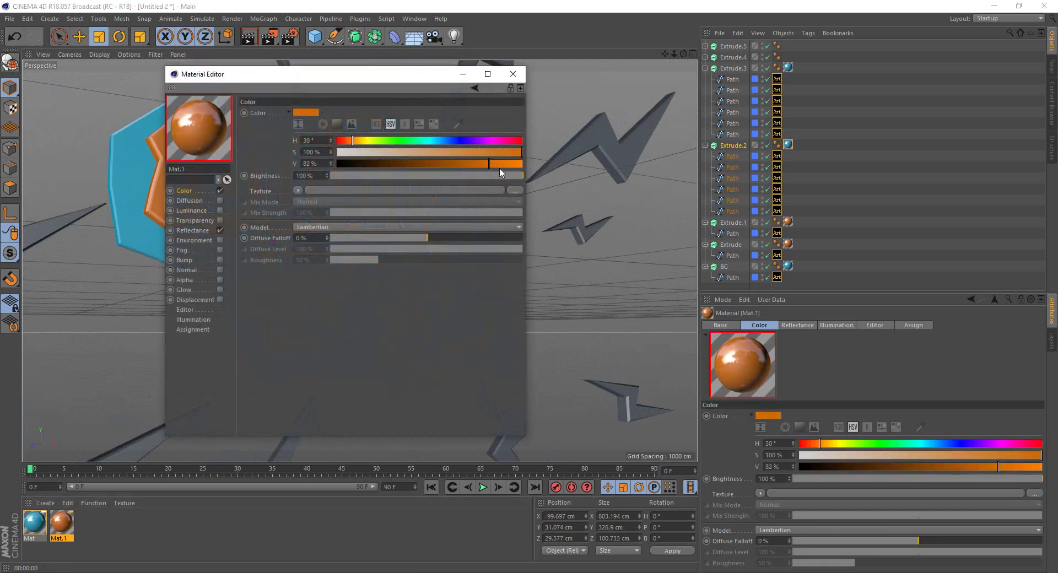
left_click(513, 74)
mouse_move(386, 122)
left_mouse_down("alt")
mouse_move(405, 227)
mouse_move(573, 175)
left_mouse_up("alt")
scroll(405, 227, "down", 5)
left_click(705, 68)
left_click(722, 58)
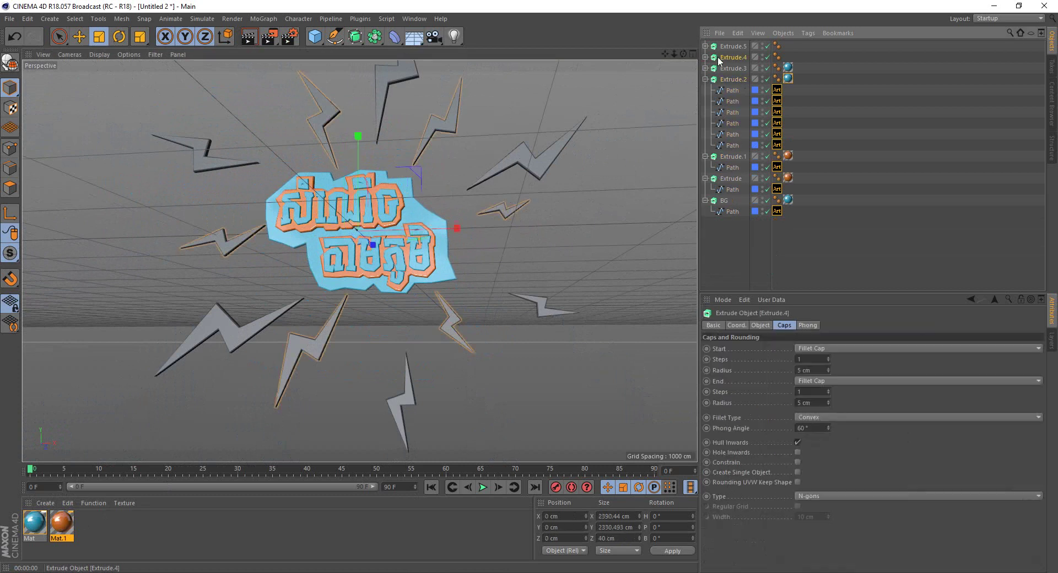
left_click_drag(728, 57, 732, 58)
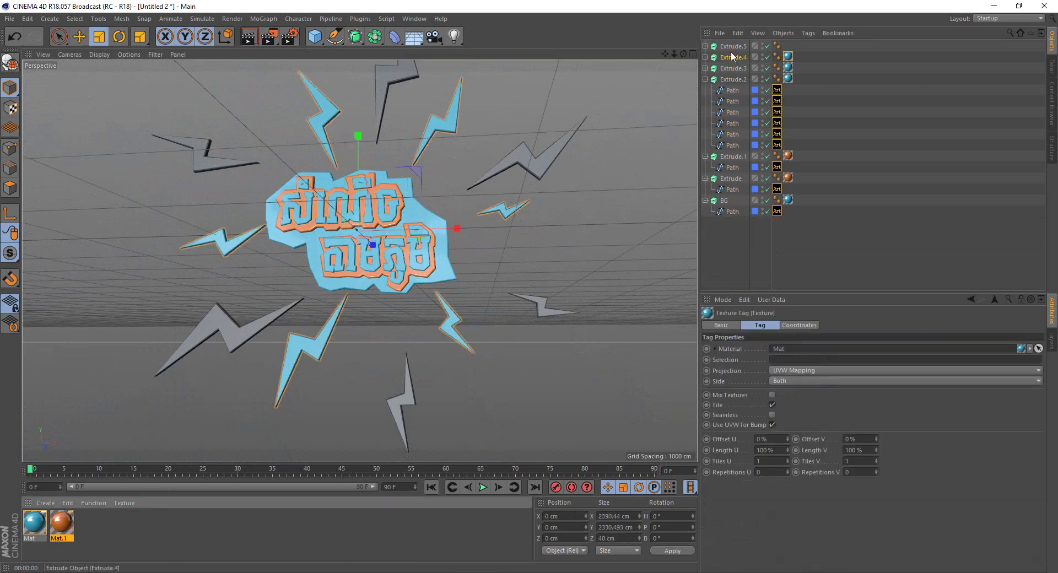
left_click(733, 47)
left_click_drag(754, 57, 774, 46)
- Inspect the coloured bolts in a render preview, then create a new material Mat.2
mouse_move(408, 237)
left_mouse_down("alt")
mouse_move(444, 216)
mouse_move(395, 239)
left_mouse_up("alt")
right_click_drag(394, 239, 502, 191, "alt")
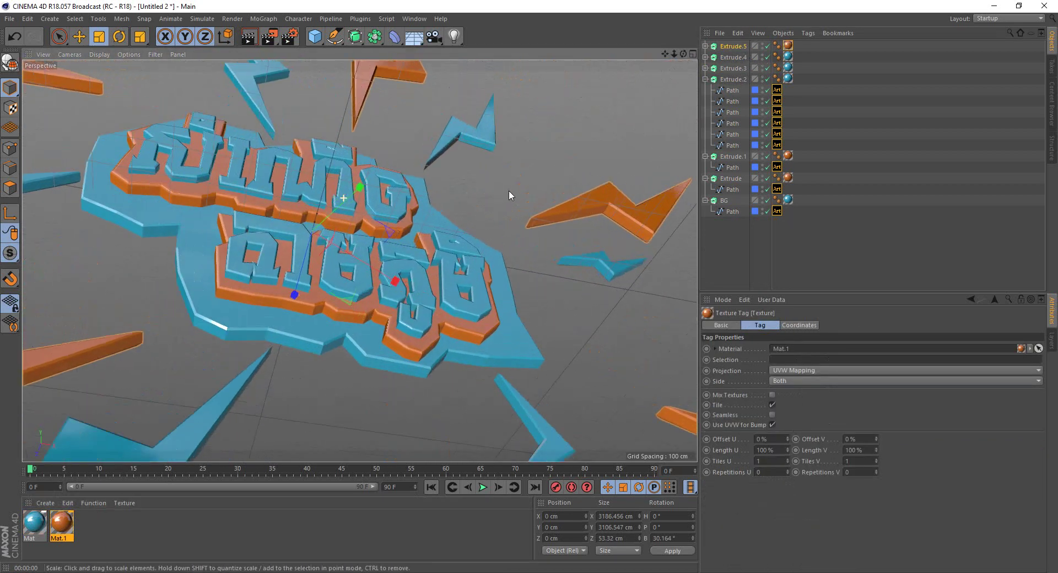
left_click_drag(502, 191, 400, 292, "alt")
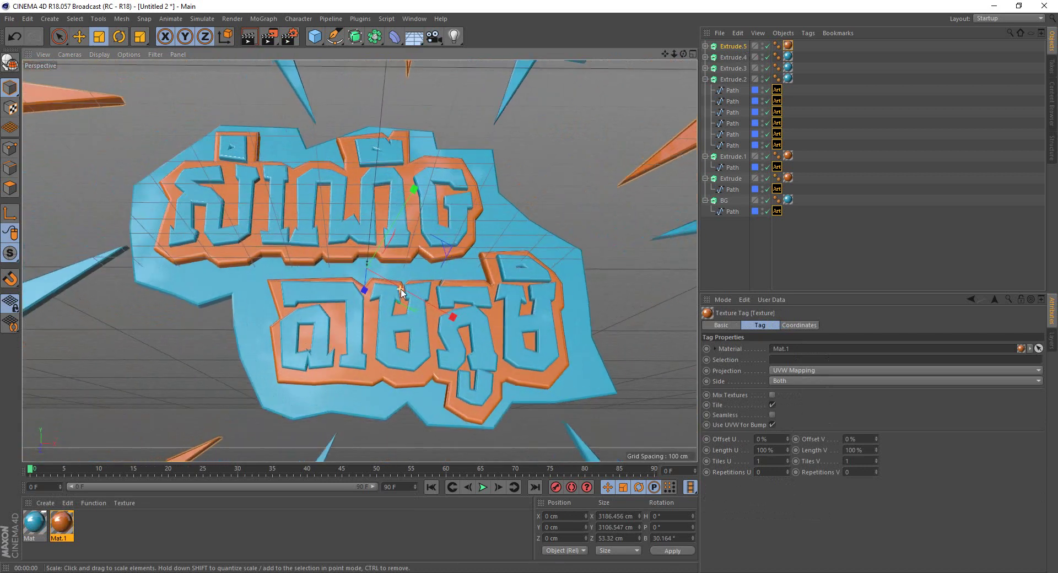
left_click_drag(507, 347, 516, 313, "alt")
left_click(251, 38)
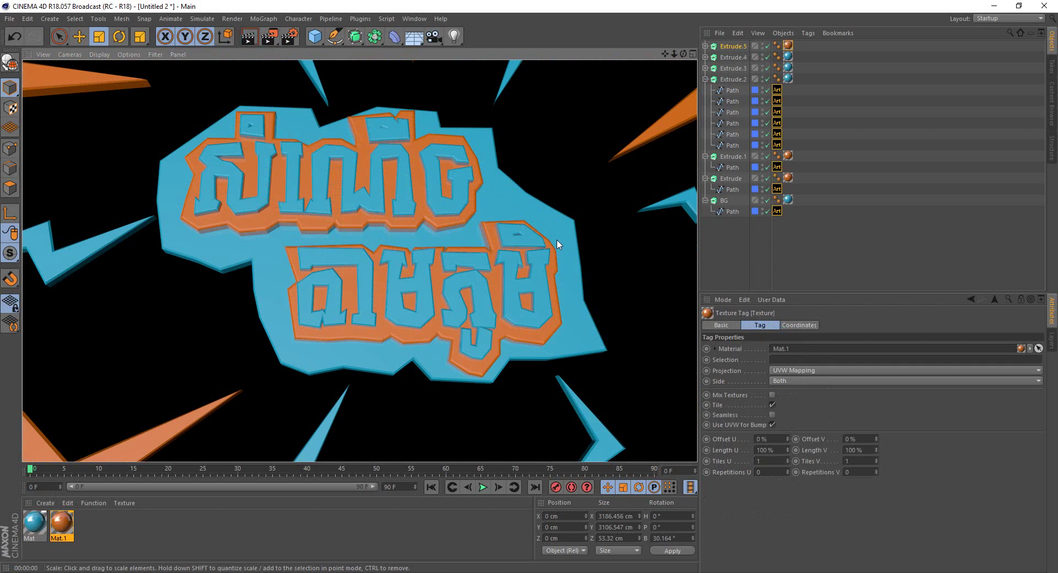
scroll(482, 194, "down", 3)
scroll(478, 220, "down", 3)
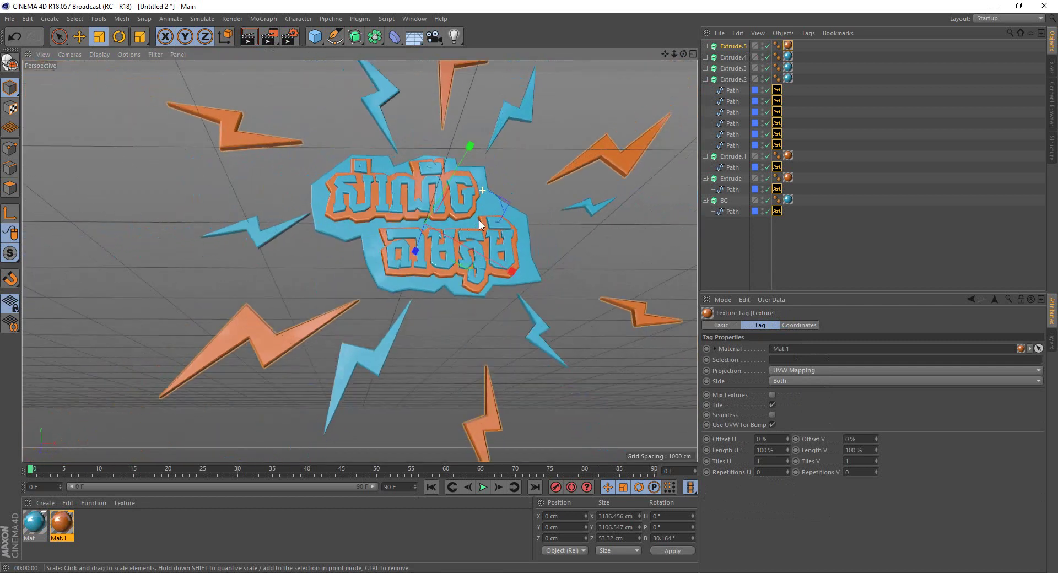
scroll(523, 218, "down", 2)
mouse_move(603, 239)
middle_mouse_down("alt")
mouse_move(479, 309)
mouse_move(477, 273)
middle_mouse_up("alt")
double_click(95, 541)
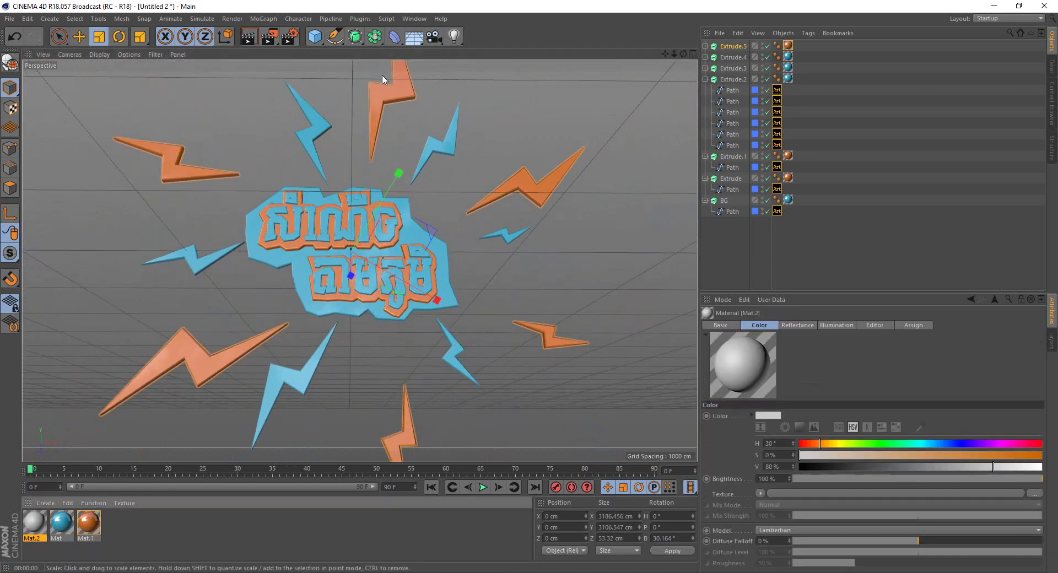
- Add a Background object from the Floor flyout, undoing an accidental Floor
left_click(414, 36)
key("ctrl+z")
left_click(417, 37)
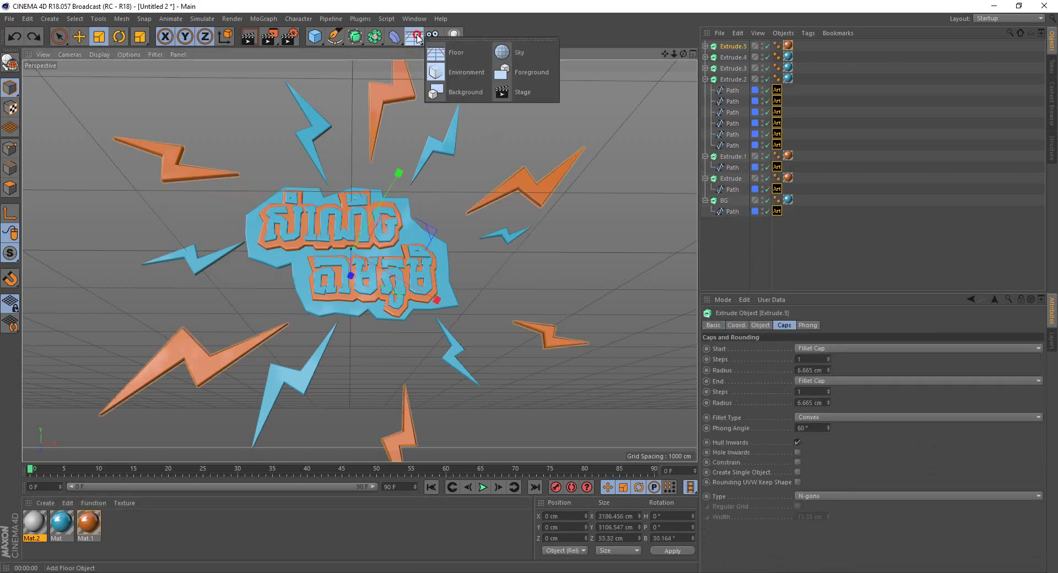
left_click(457, 92)
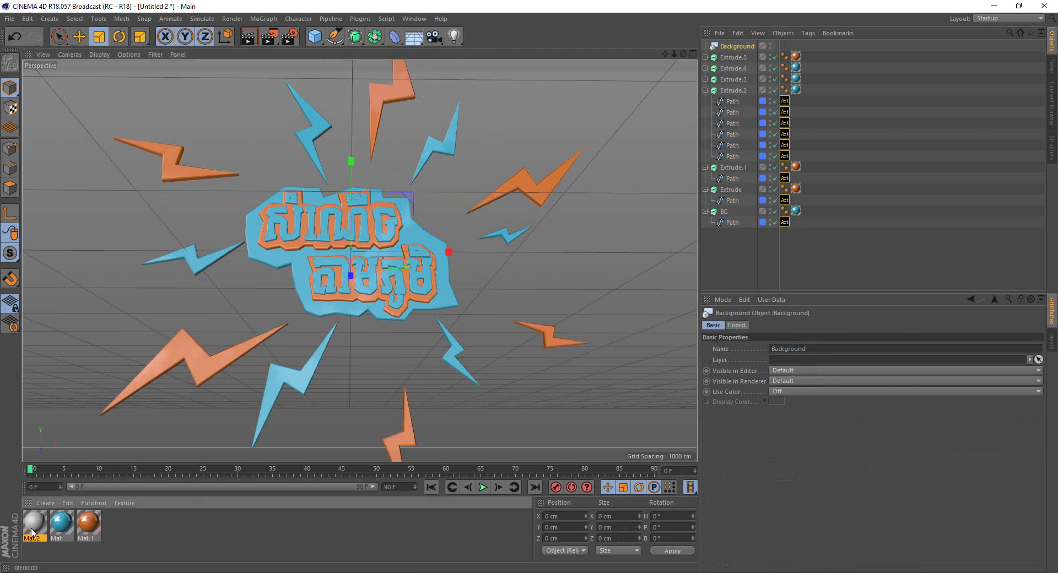
- Load a Gradient shader as Mat.2's colour texture
double_click(34, 522)
left_click_drag(282, 77, 374, 204)
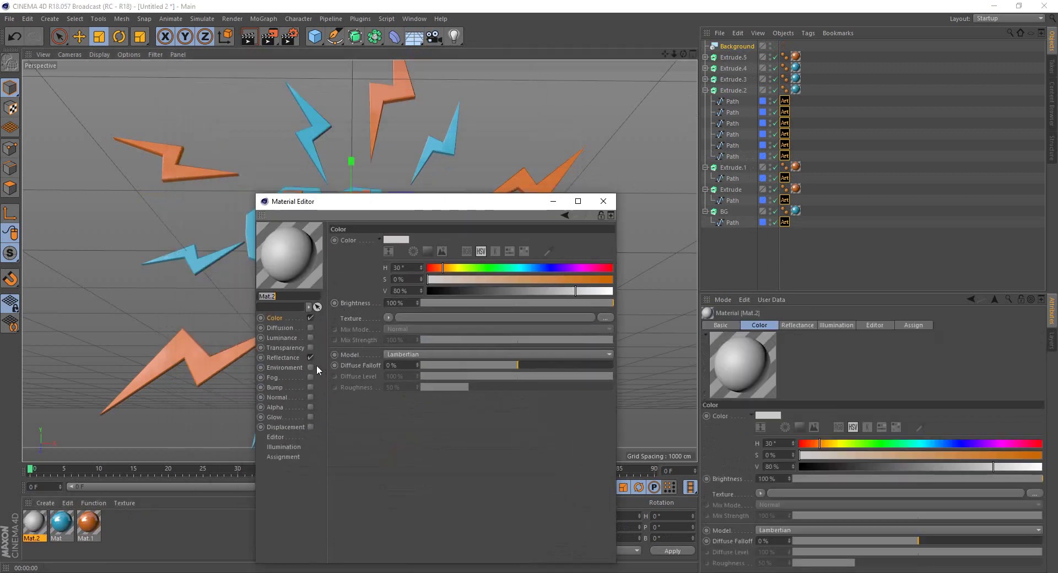
left_click(388, 318)
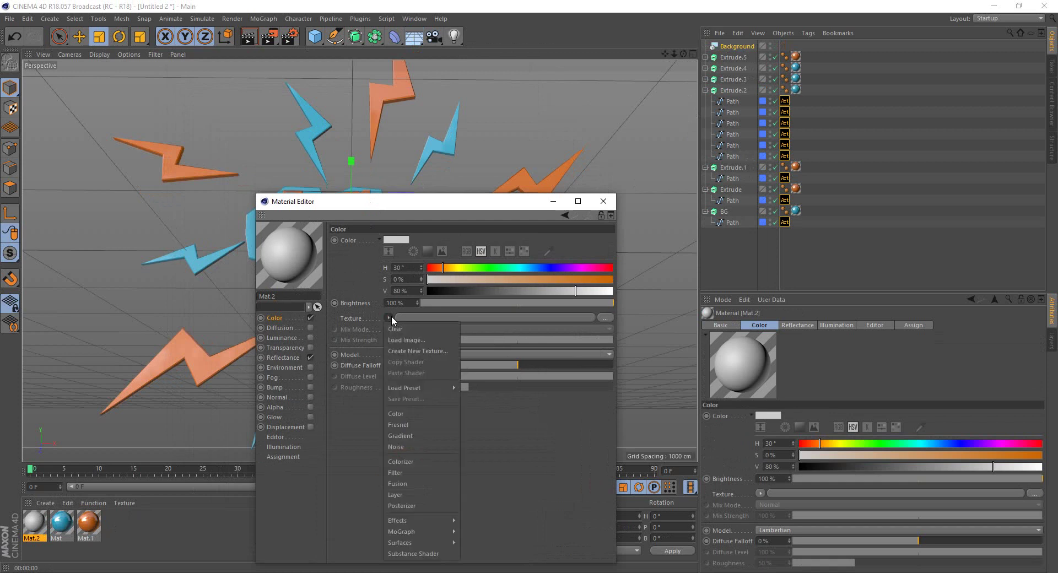
left_click(421, 436)
left_click_drag(409, 202, 402, 157)
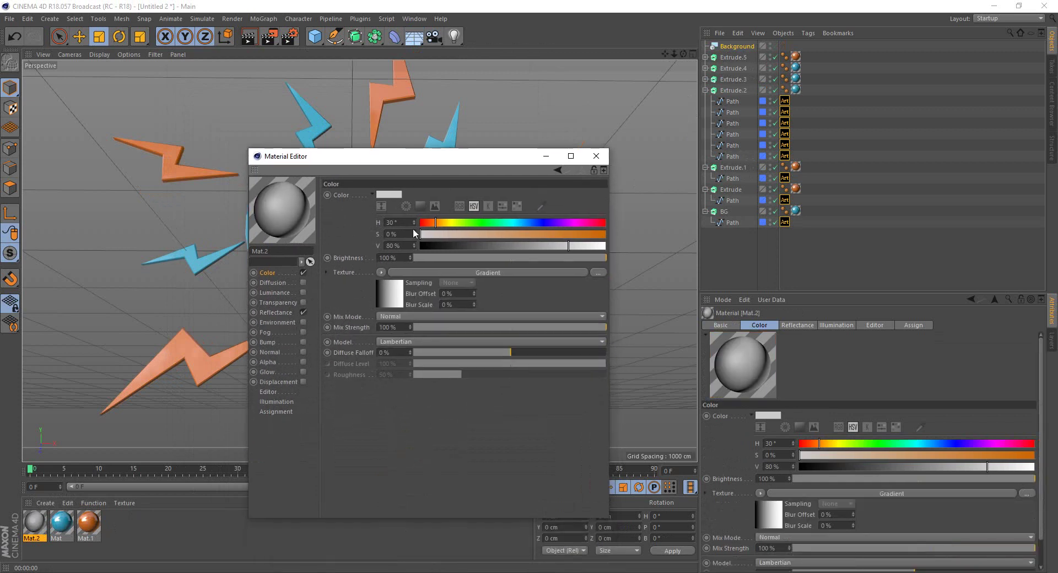
- Set the gradient type to 2D - Circular and select its colour stops
left_click(432, 272)
left_click(398, 290)
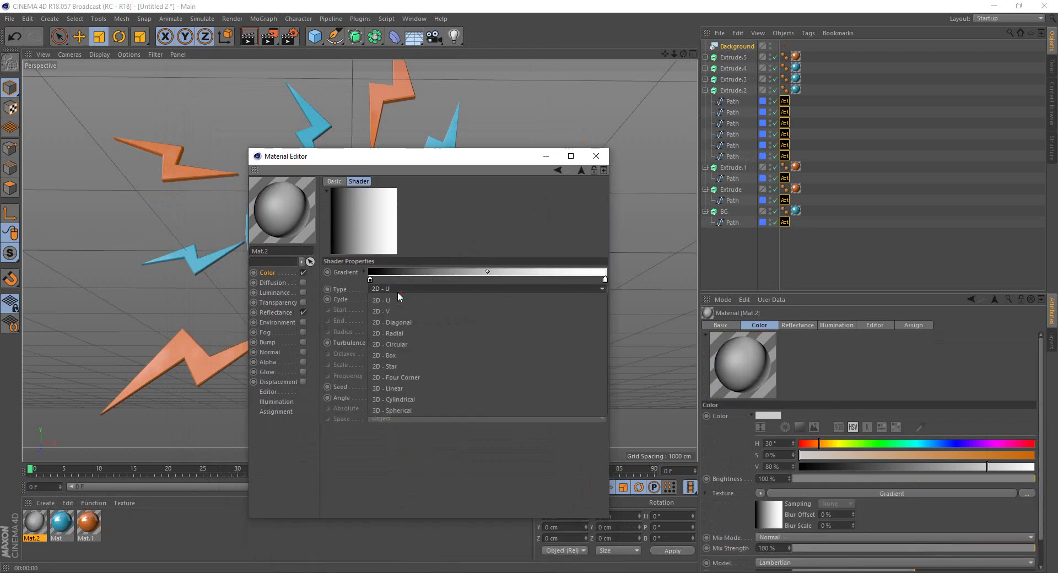
left_click(398, 334)
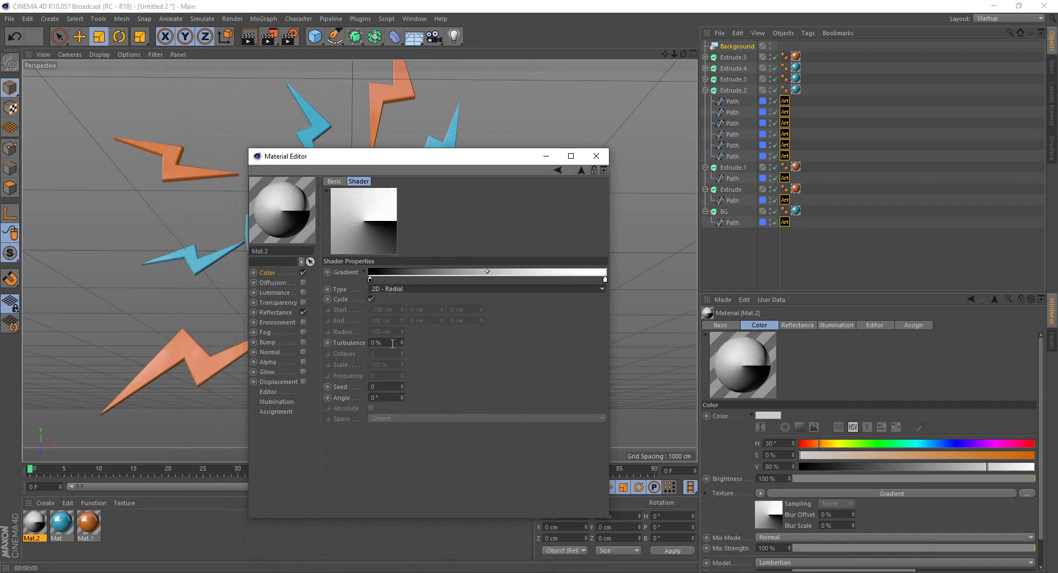
left_click(411, 289)
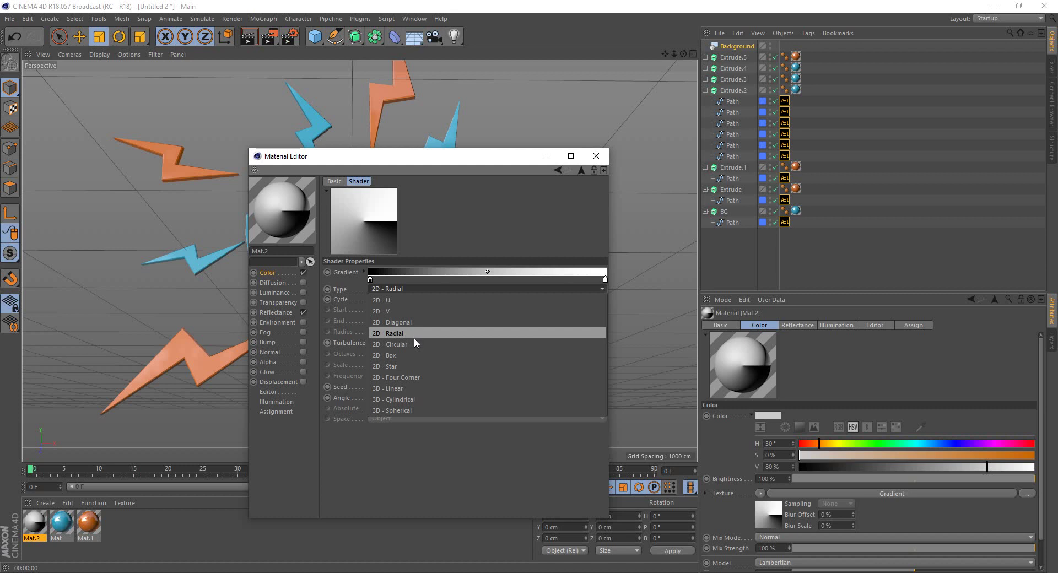
left_click(414, 342)
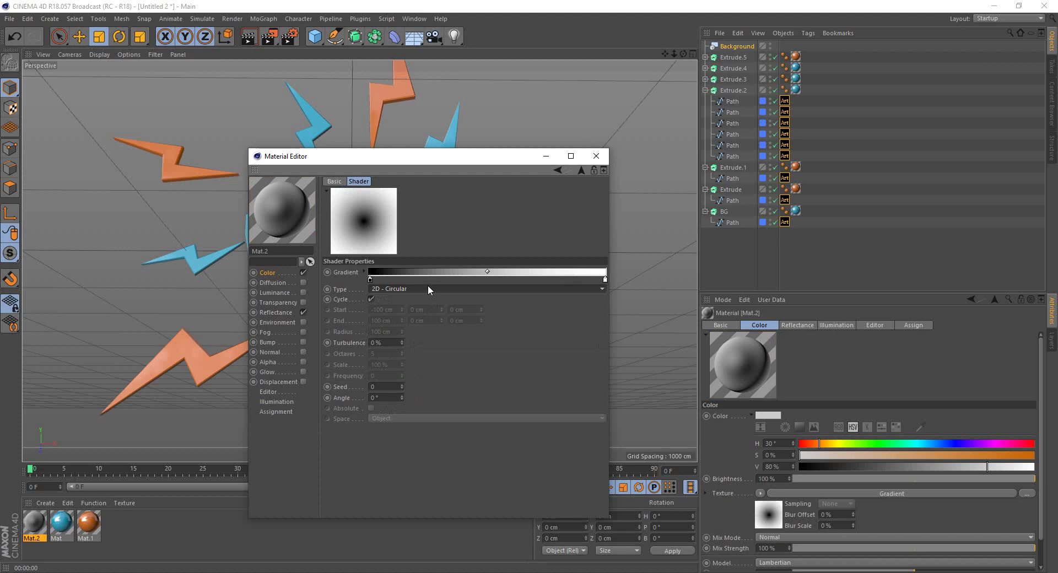
left_click(371, 279)
left_click(606, 279)
left_click_drag(456, 160, 457, 151)
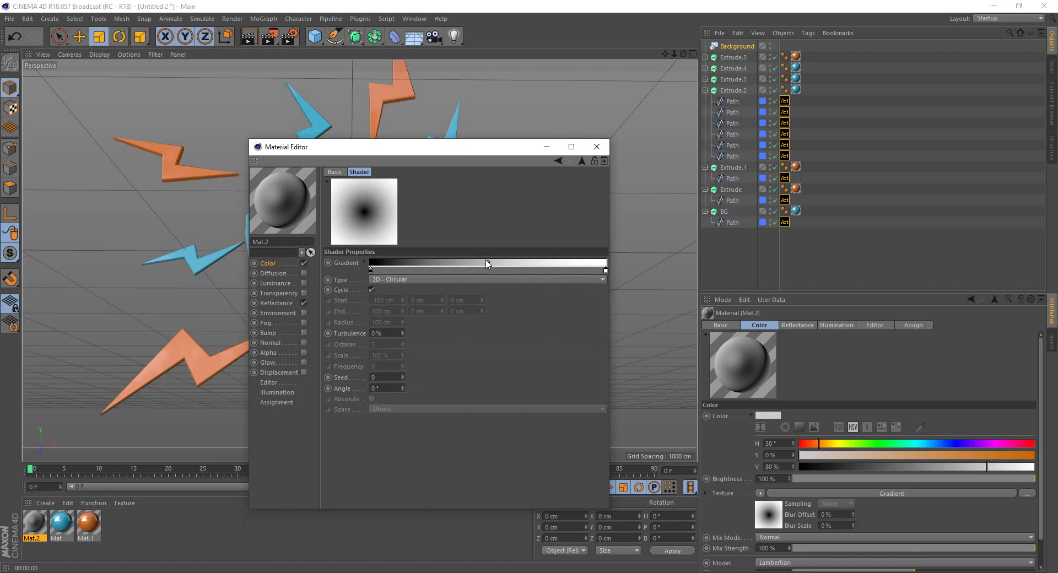
left_click_drag(428, 147, 429, 135)
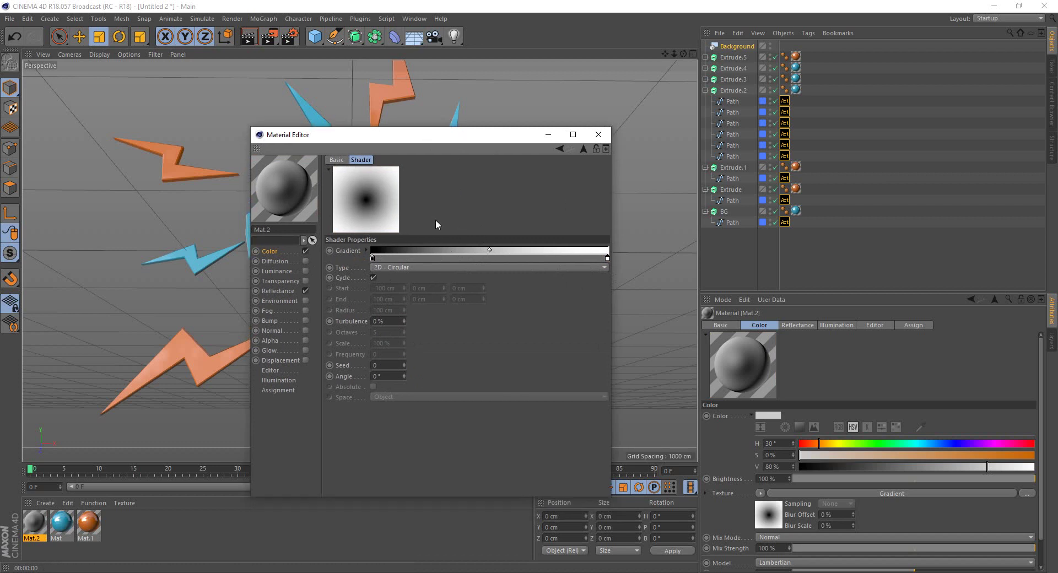
- Make the left gradient stop light blue and reverse the gradient so white is centred
double_click(372, 258)
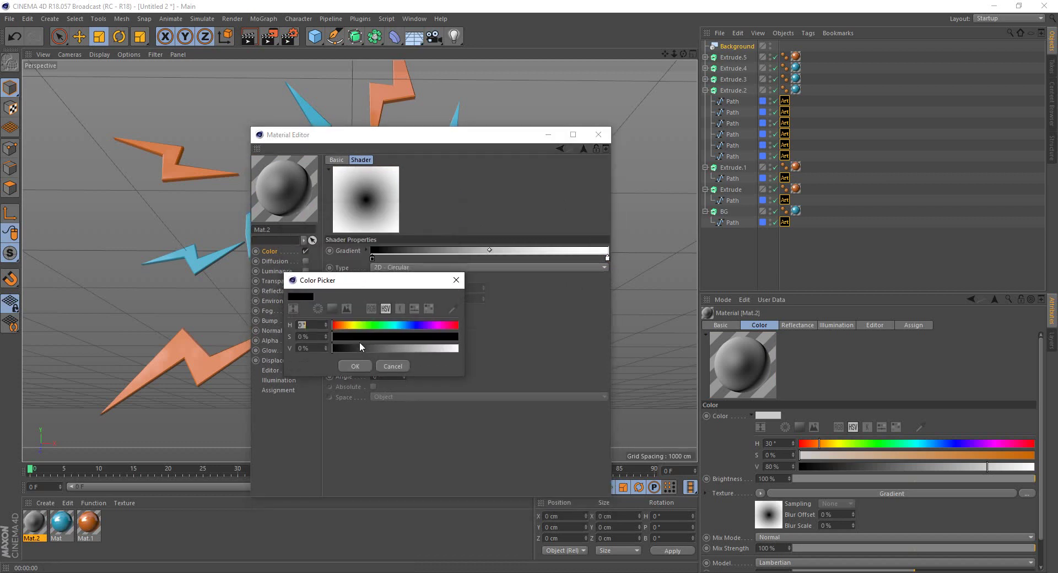
left_click(395, 325)
left_click(398, 325)
mouse_move(398, 336)
left_mouse_down()
mouse_move(386, 336)
mouse_move(447, 347)
left_mouse_up()
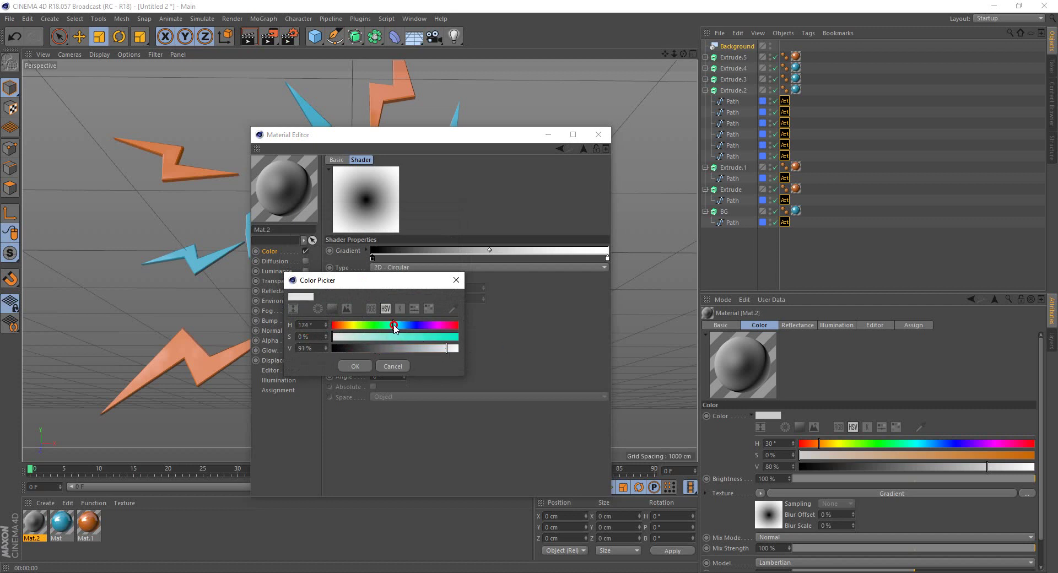
left_click_drag(395, 325, 400, 325)
left_click(429, 337)
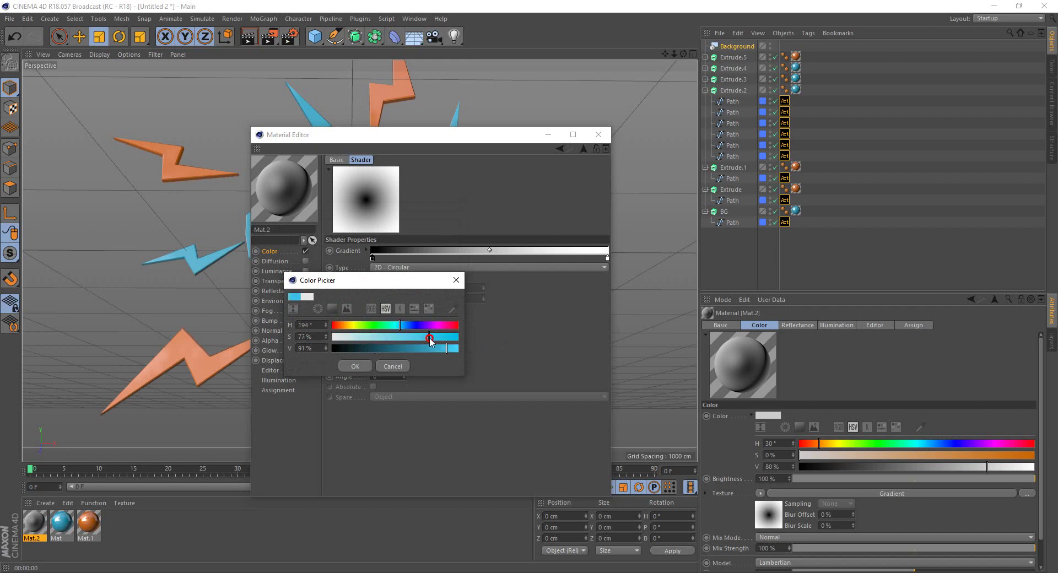
left_click(355, 366)
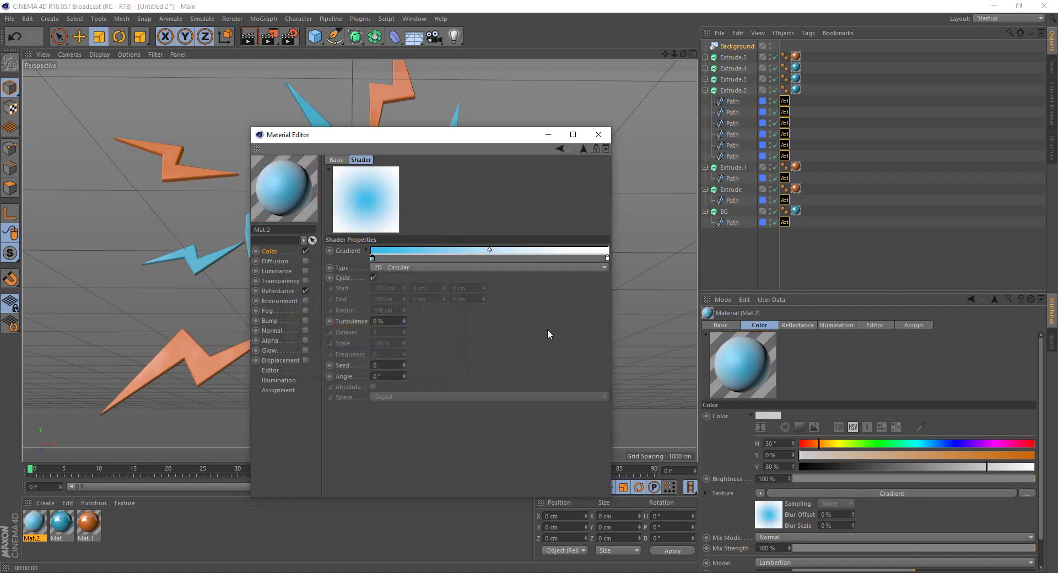
mouse_move(439, 263)
left_mouse_down()
mouse_move(585, 263)
mouse_move(370, 261)
left_mouse_up()
left_click_drag(499, 260, 617, 267)
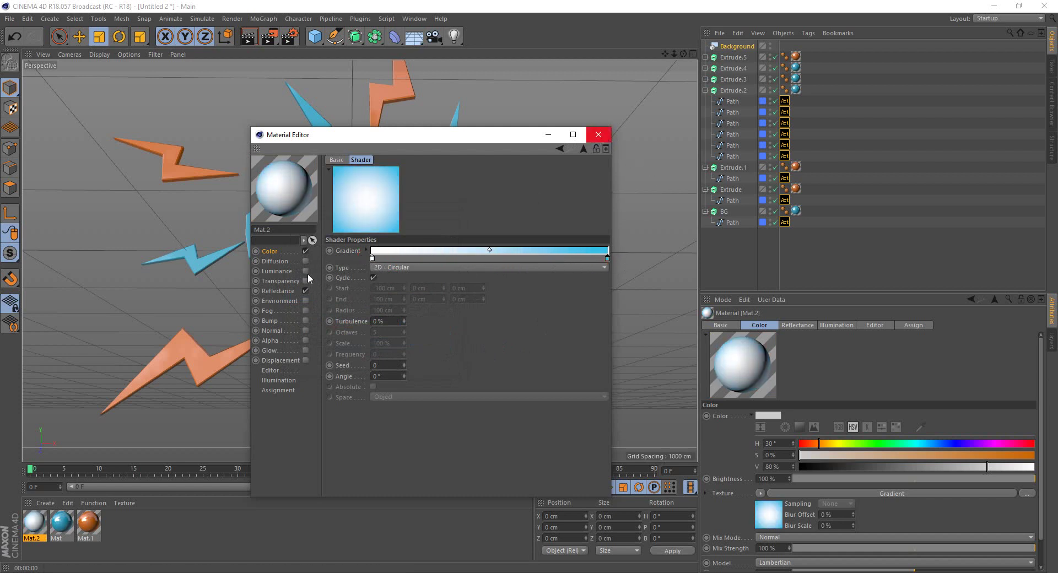
- Add a Reflection (Legacy) layer at about 19% and apply Mat.2 to the Background
left_click(278, 292)
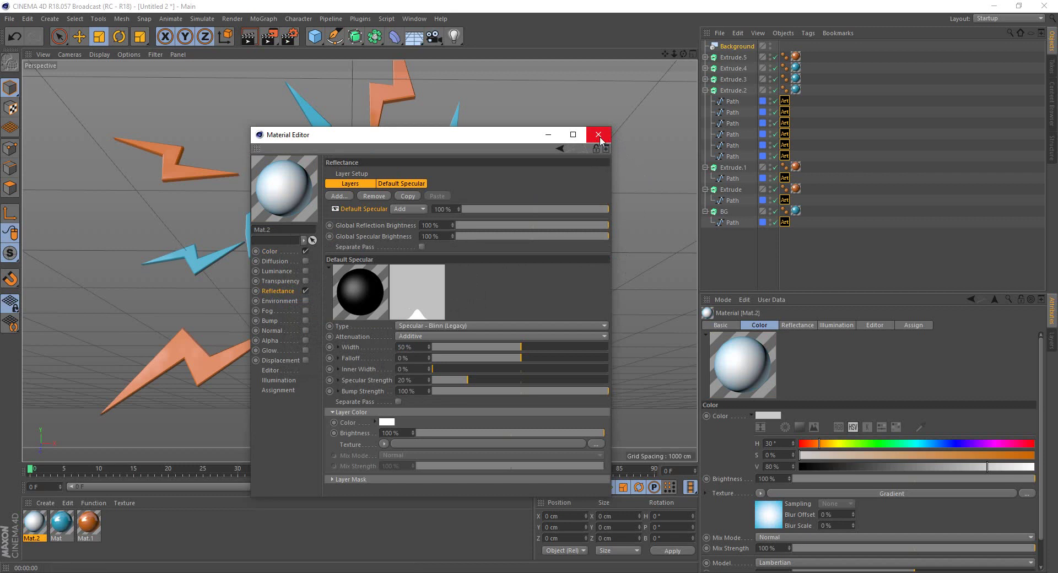
left_click(347, 197)
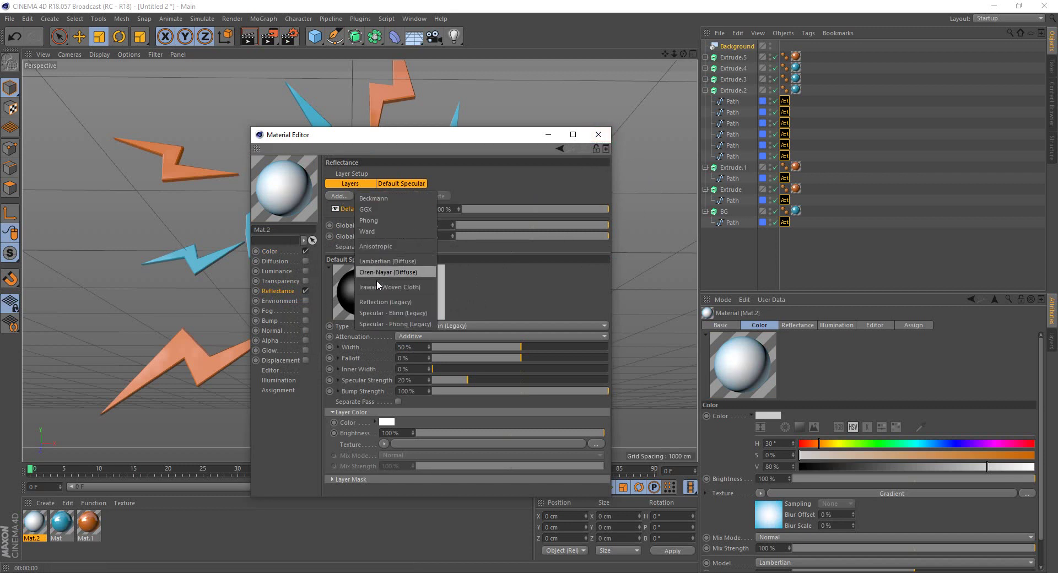
left_click(380, 301)
left_click_drag(524, 371, 473, 369)
left_click(598, 135)
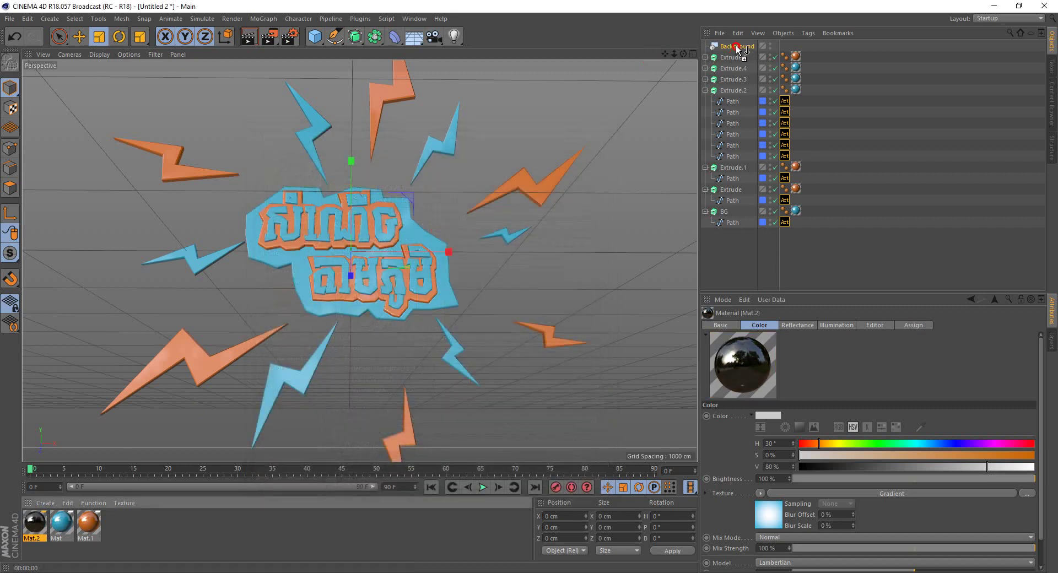
left_click_drag(35, 529, 737, 47)
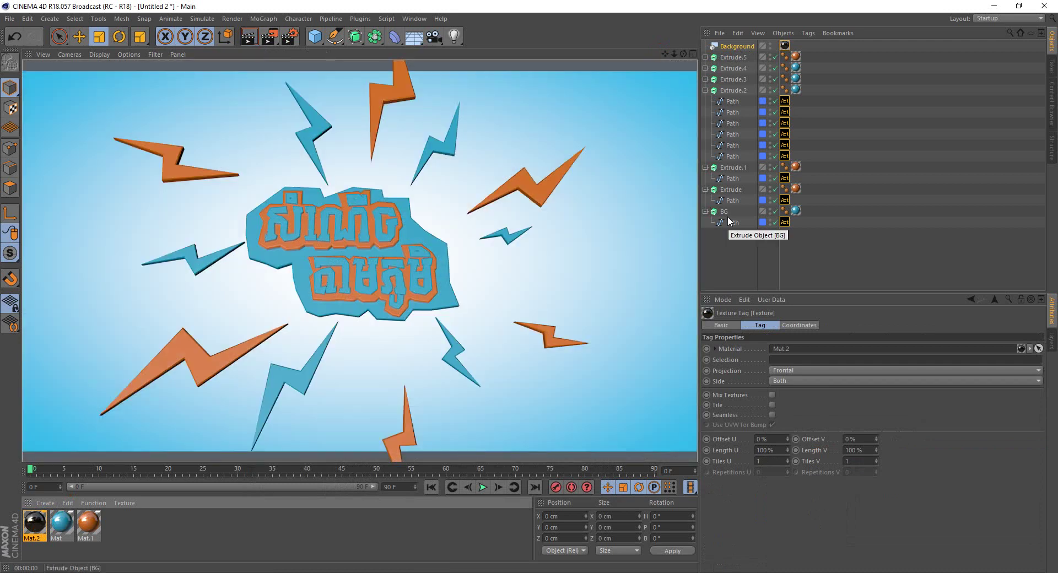
left_click_drag(408, 306, 345, 148, "alt")
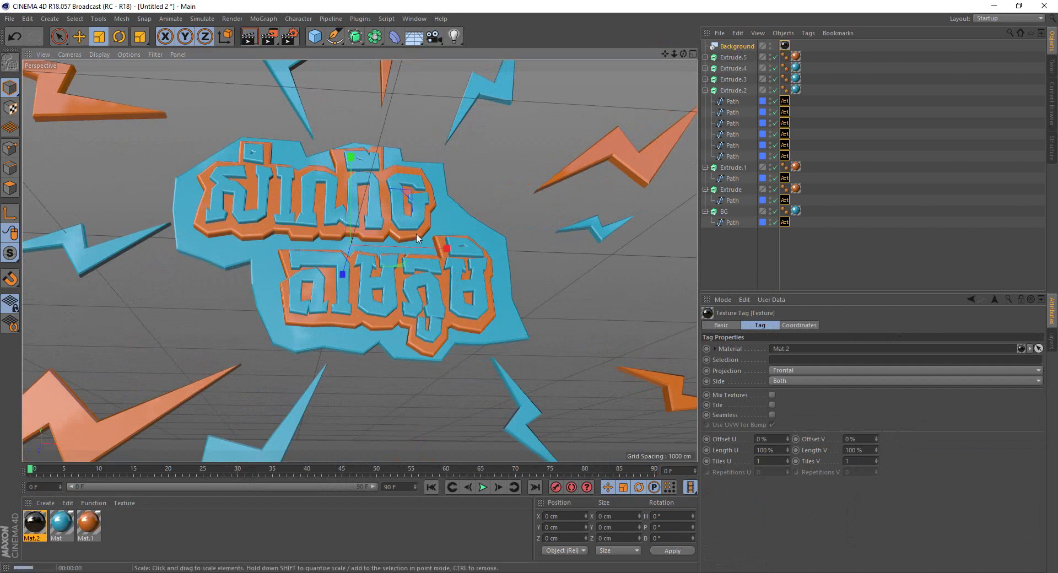
- Preview the blue background render, create a new material and add a Sky object
key("ctrl+r")
left_click_drag(416, 233, 409, 205, "alt")
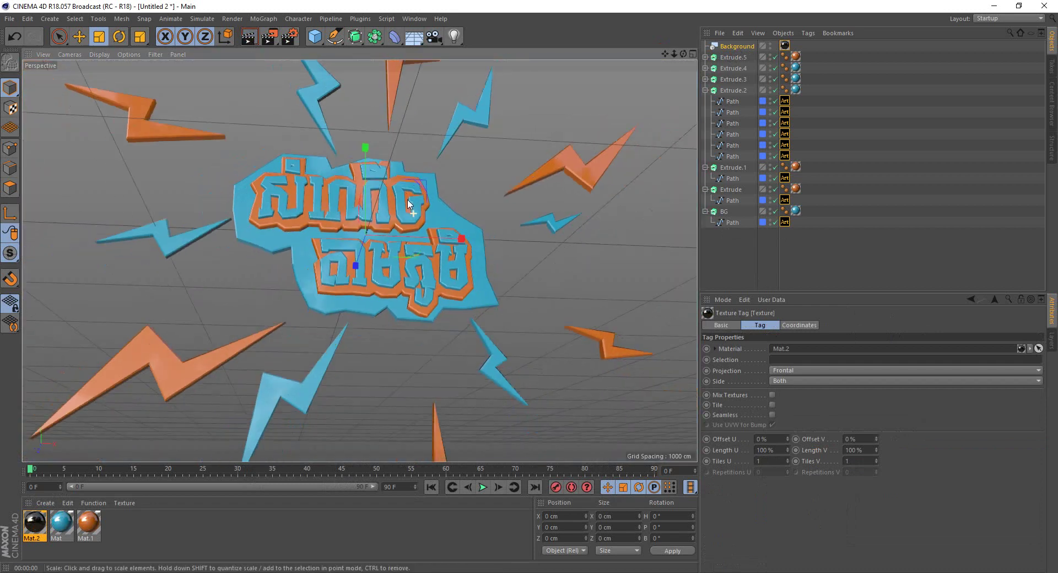
left_click(162, 523)
double_click(166, 540)
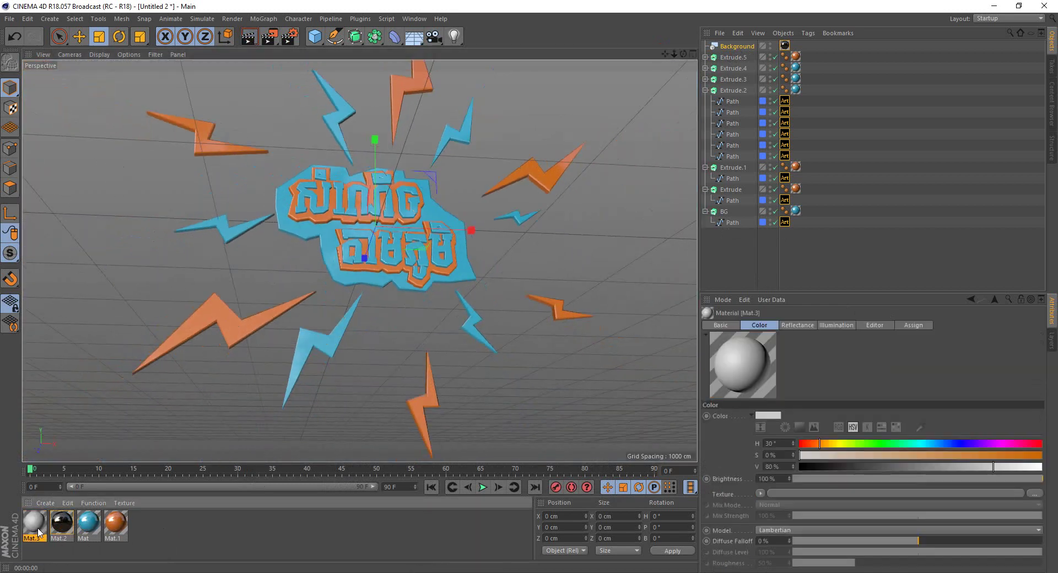
left_click(413, 41)
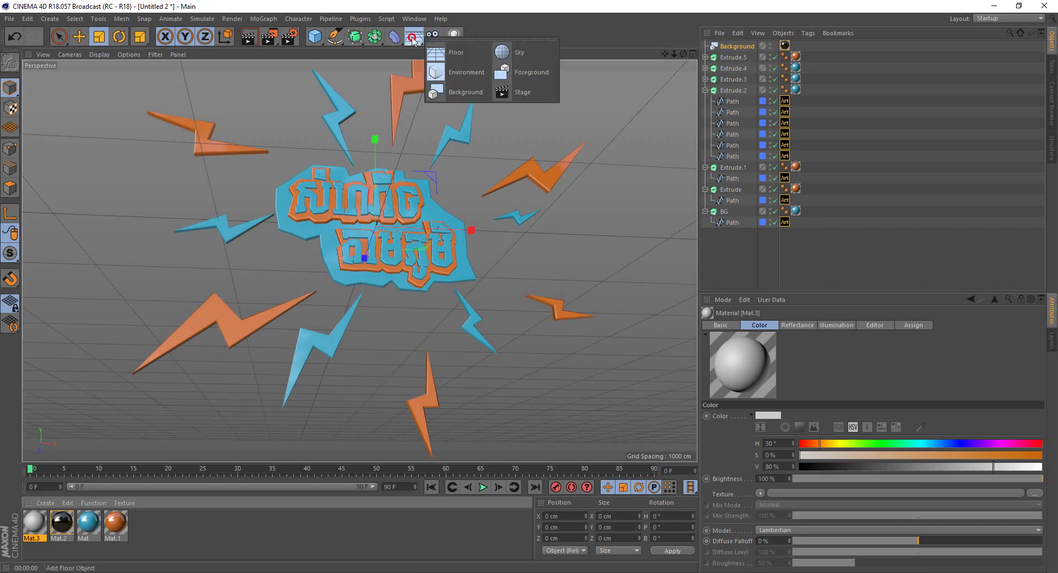
left_click(503, 52)
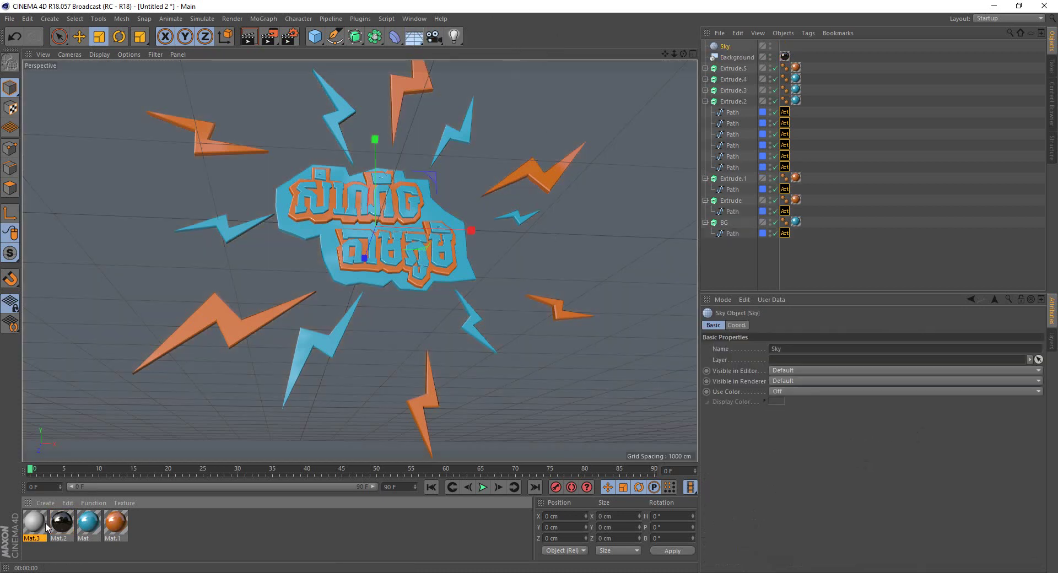
- Turn off Mat.3's Color and Reflectance channels and enable Environment
double_click(46, 527)
left_click_drag(285, 74, 496, 185)
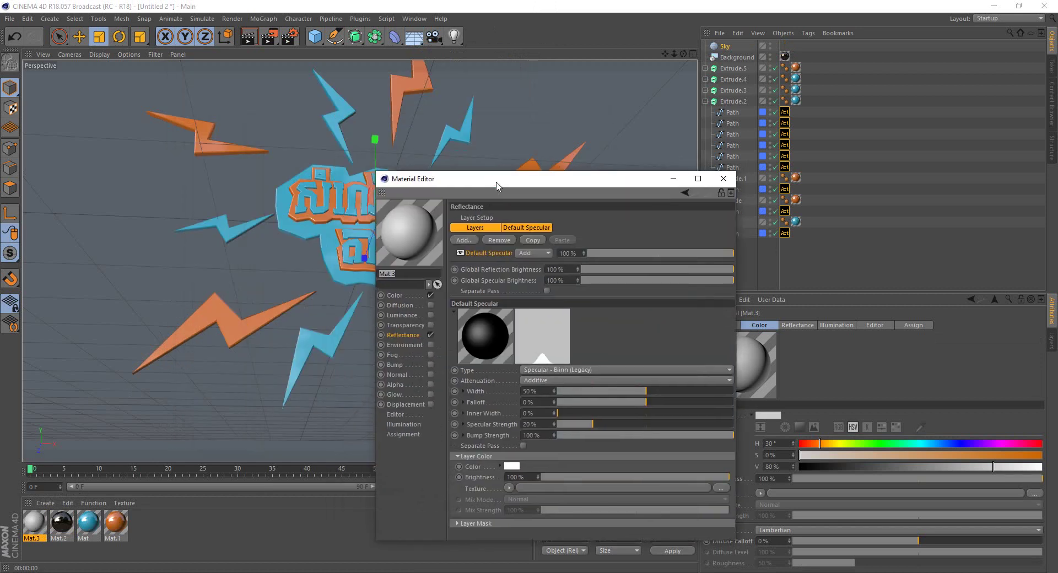
left_click(430, 296)
left_click(431, 335)
left_click(430, 345)
left_click(403, 346)
- Load the hdri0090 preview image as the environment texture and apply Mat.3 to the Sky
left_click(503, 298)
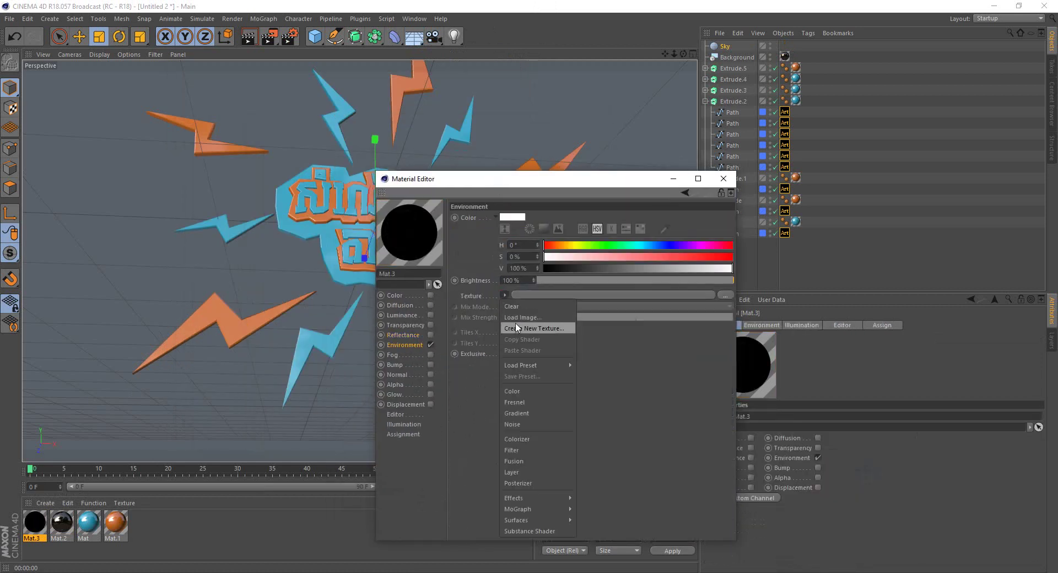
left_click(515, 315)
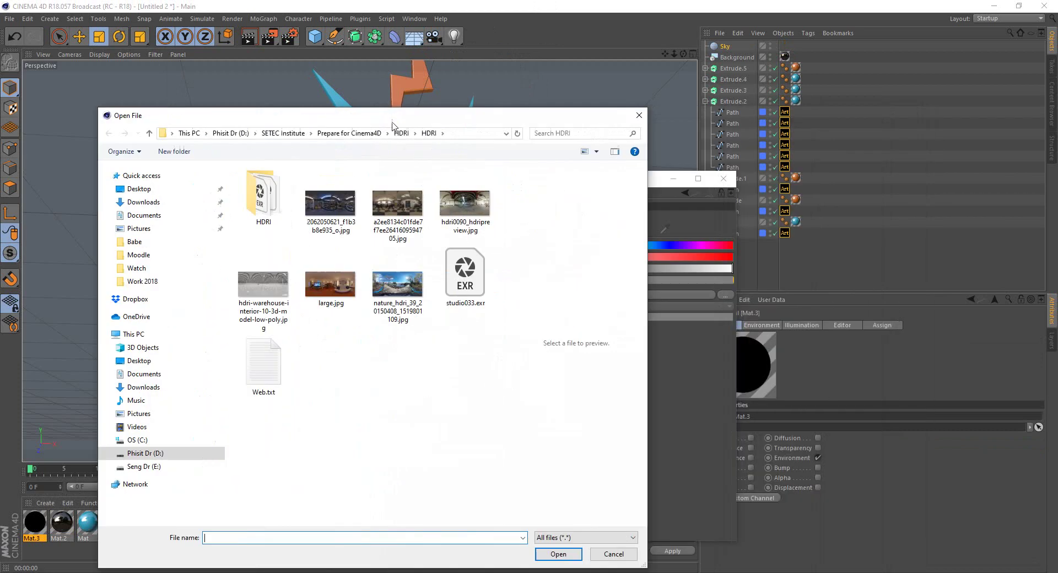
double_click(465, 201)
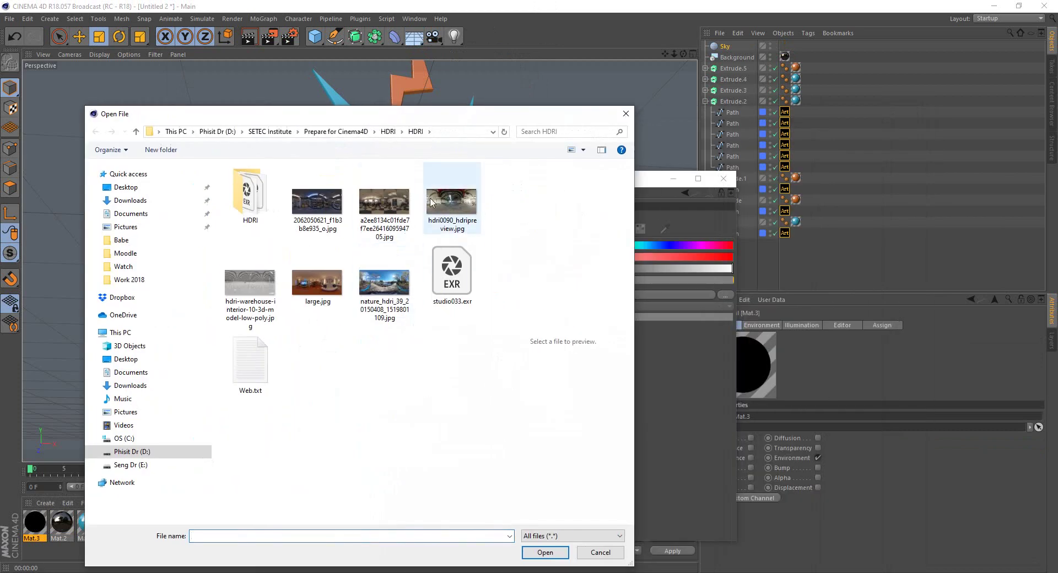
left_click(588, 331)
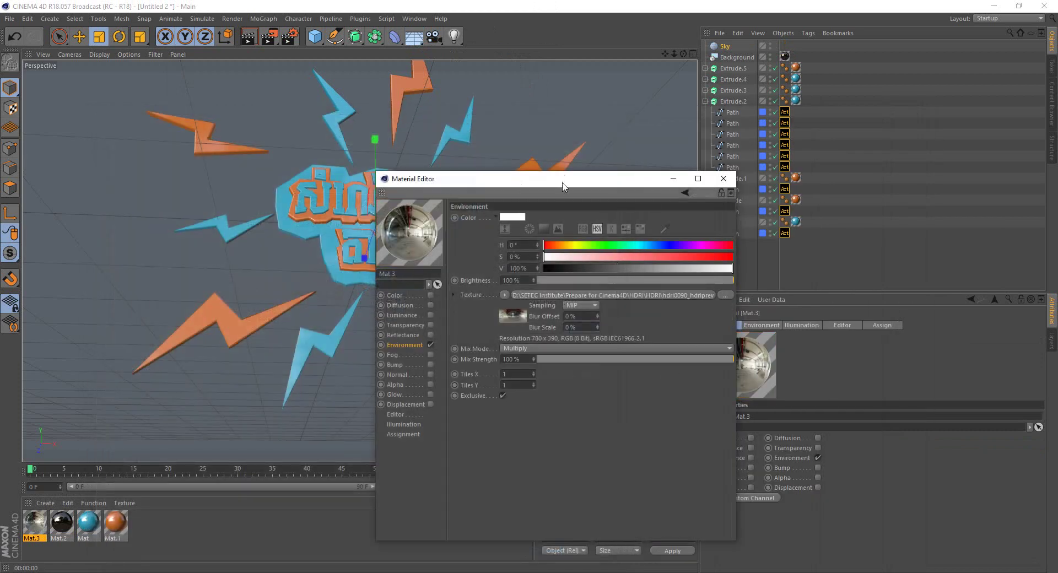
left_click(580, 226)
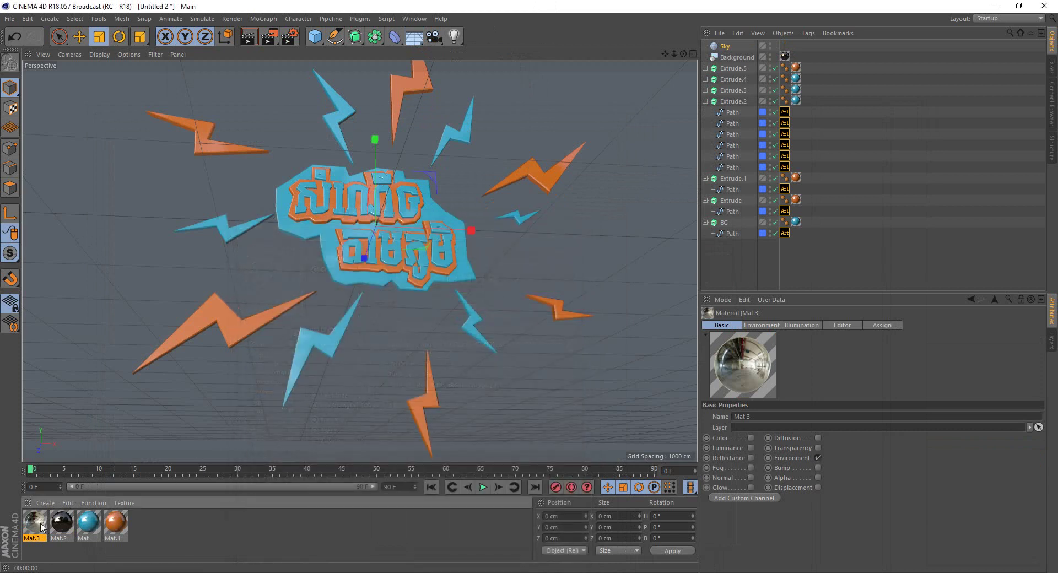
left_click_drag(40, 526, 719, 49)
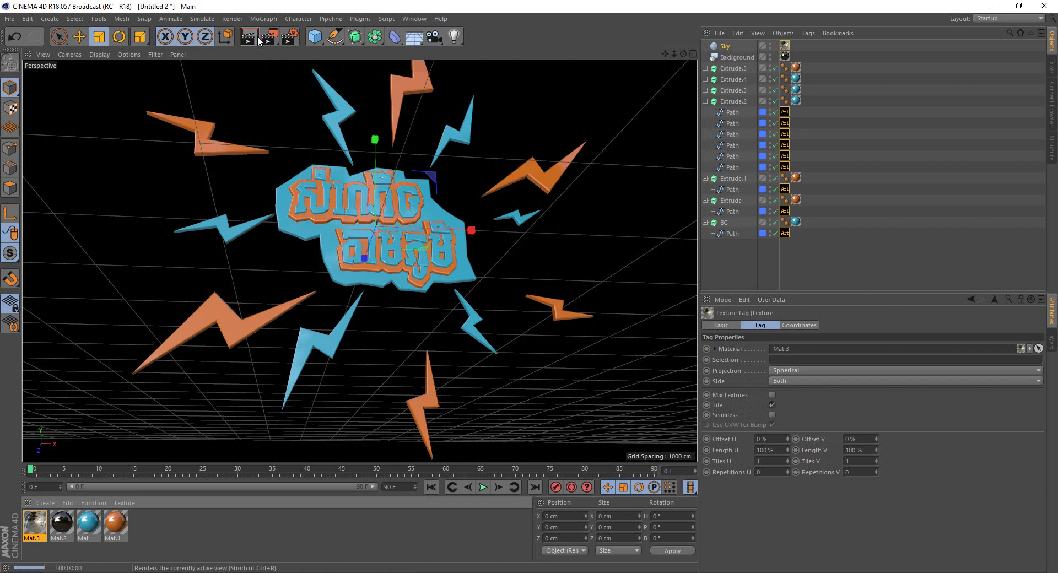
- Add a Compositing tag to the Sky with Seen by Camera turned off
left_click(258, 38)
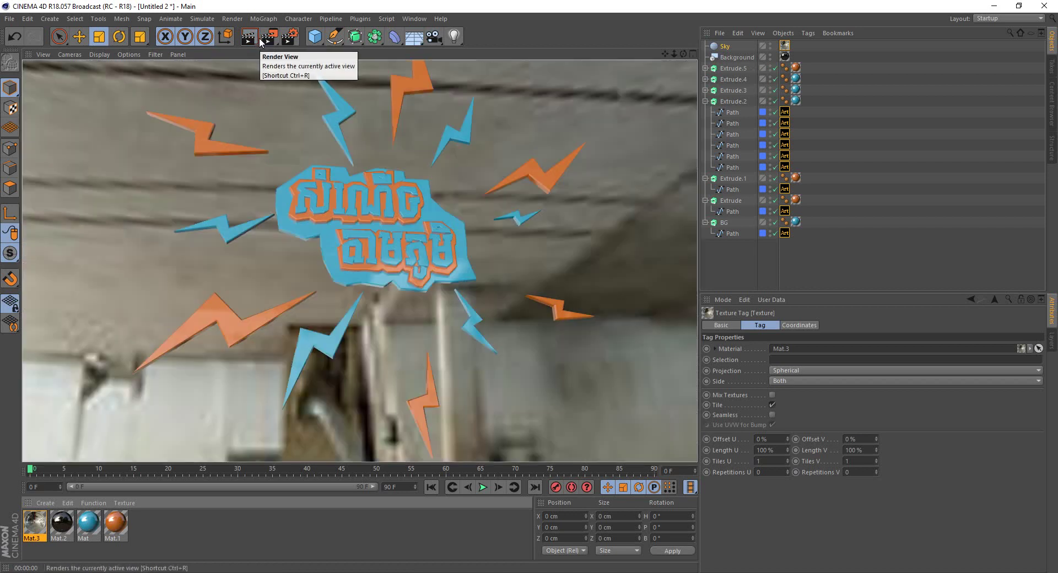
scroll(385, 213, "up", 2)
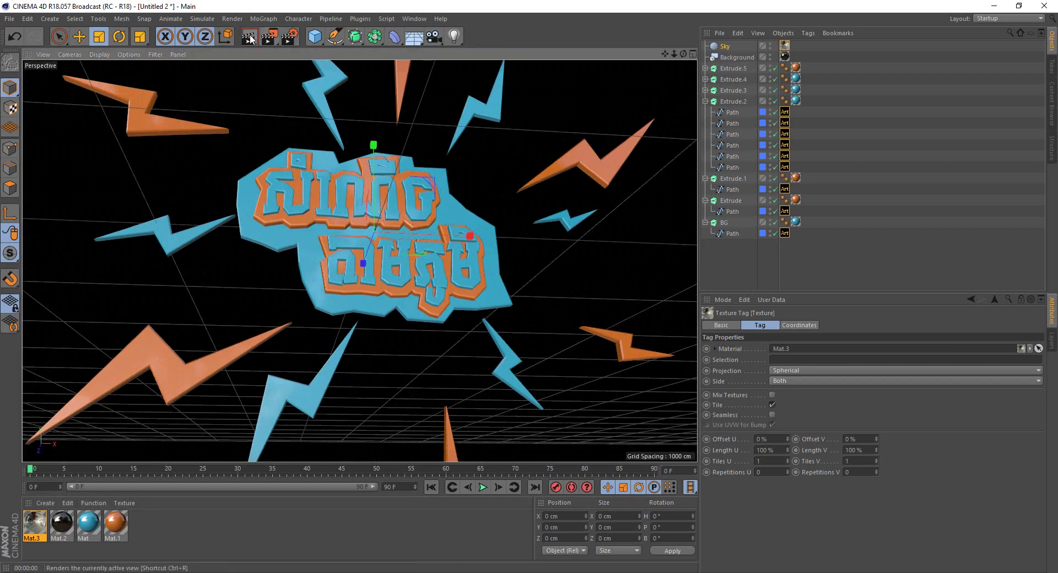
key("ctrl+r")
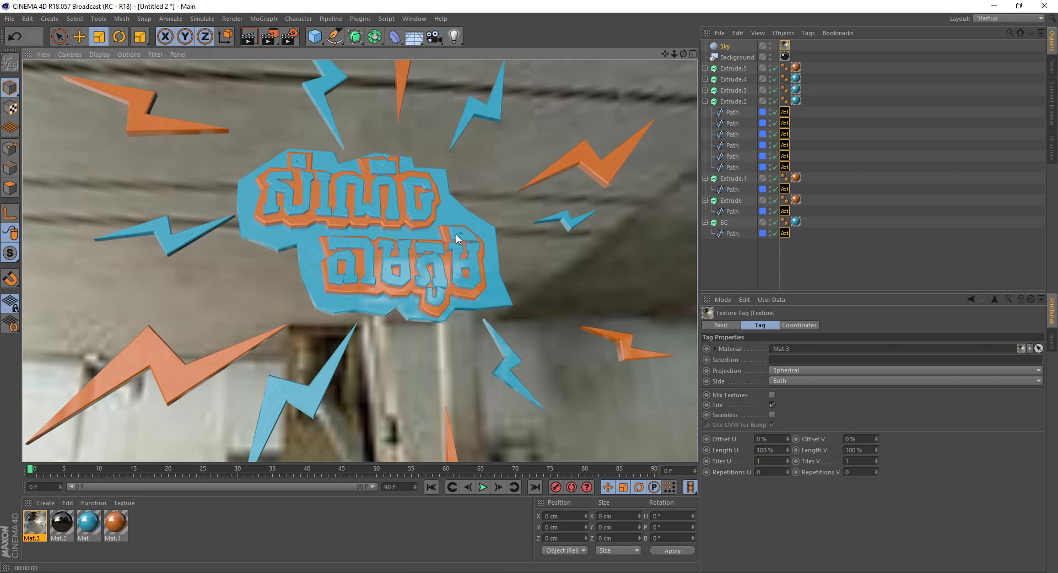
left_click(724, 47)
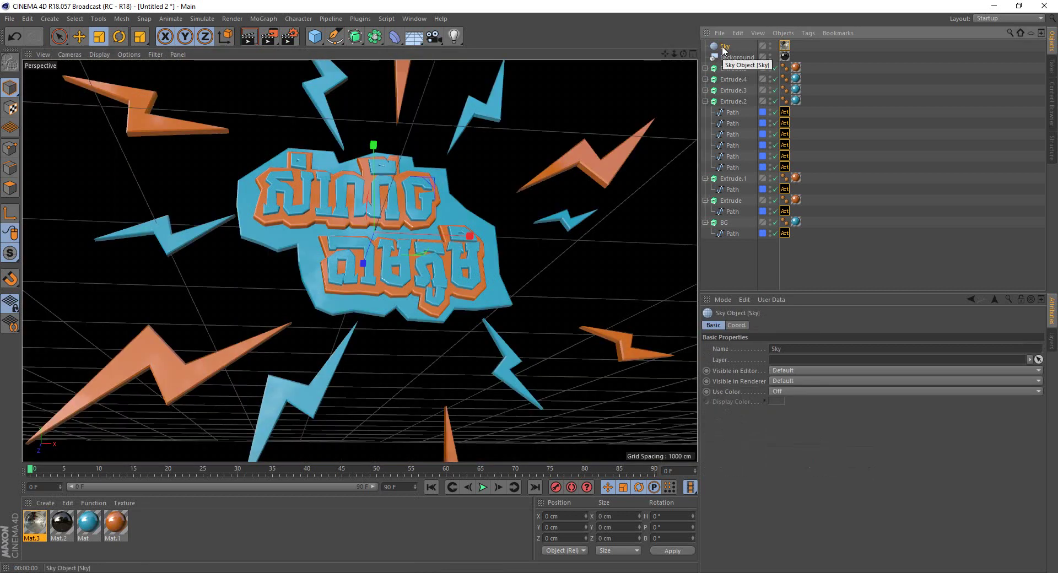
right_click(725, 48)
mouse_move(765, 54)
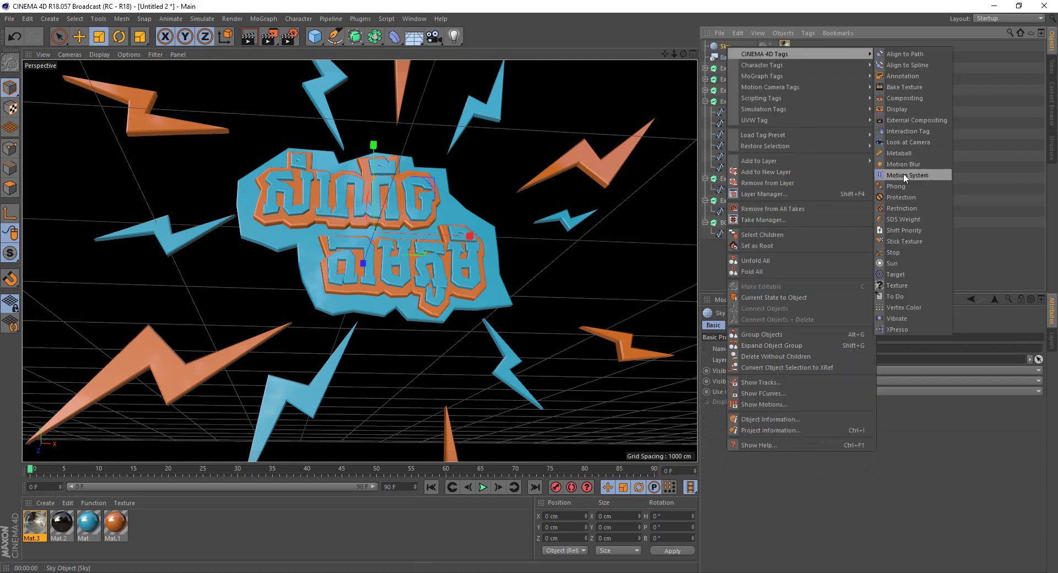
left_click(909, 98)
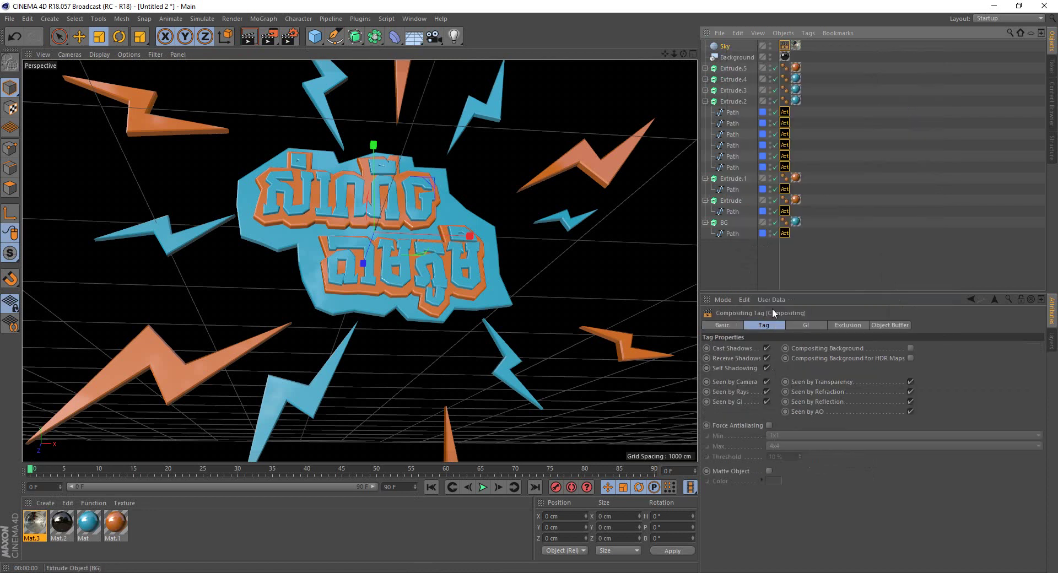
left_click(766, 382)
- Render the title from several orbited angles to check the blue backdrop
key("ctrl+r")
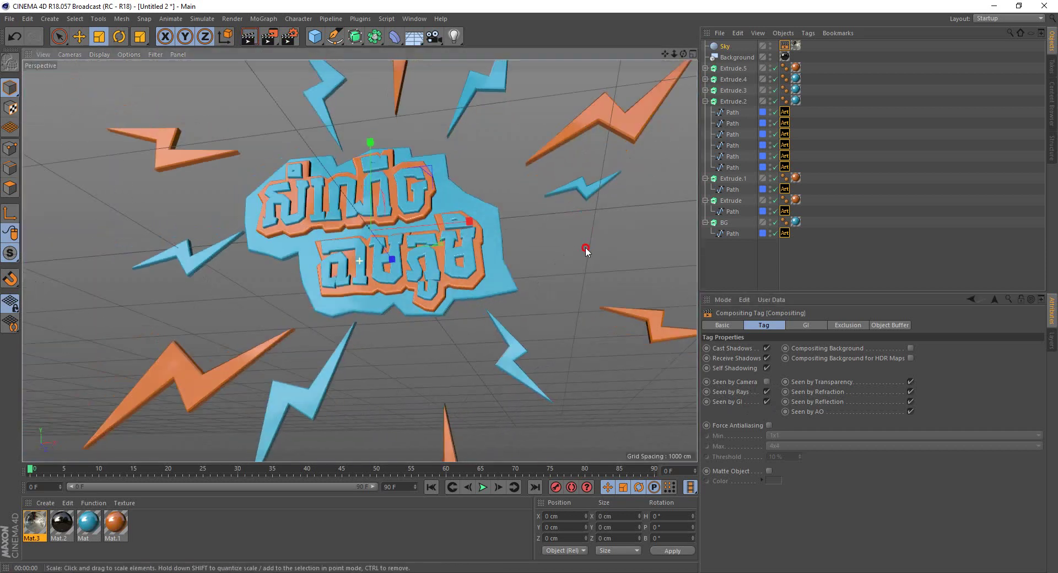
left_click_drag(618, 257, 511, 296, "alt")
key("ctrl+r")
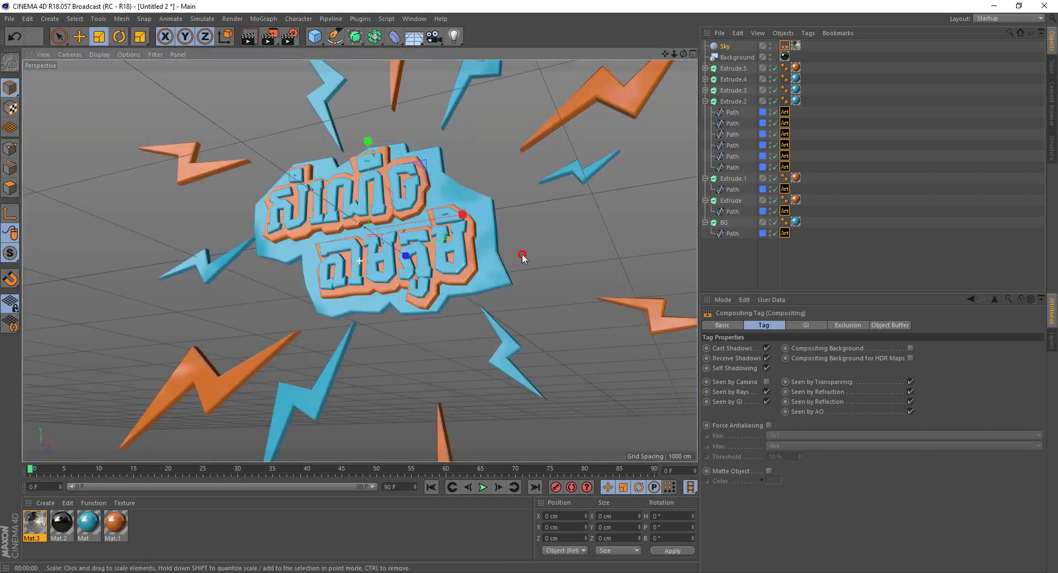
left_click_drag(511, 296, 485, 330, "alt")
left_click(251, 37)
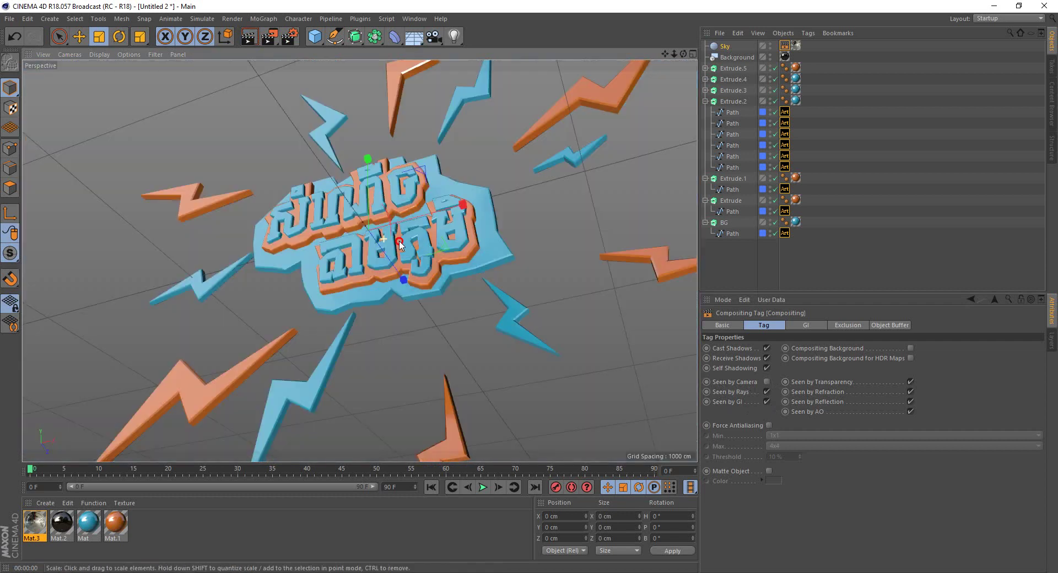
left_click_drag(524, 246, 419, 209, "alt")
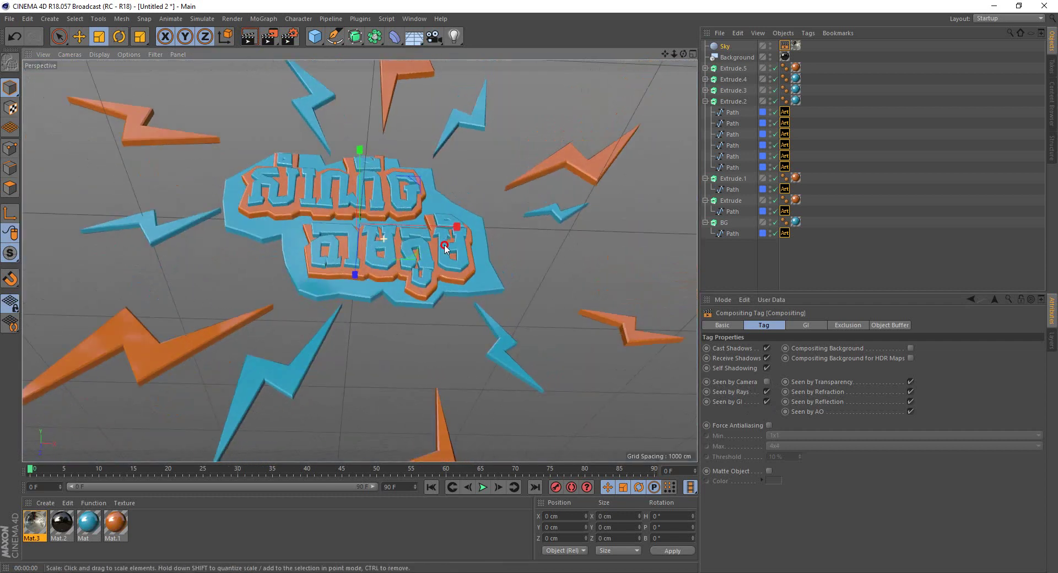
left_click(249, 36)
mouse_move(352, 243)
left_mouse_down("alt")
mouse_move(415, 172)
mouse_move(425, 186)
left_mouse_up("alt")
key("ctrl+r")
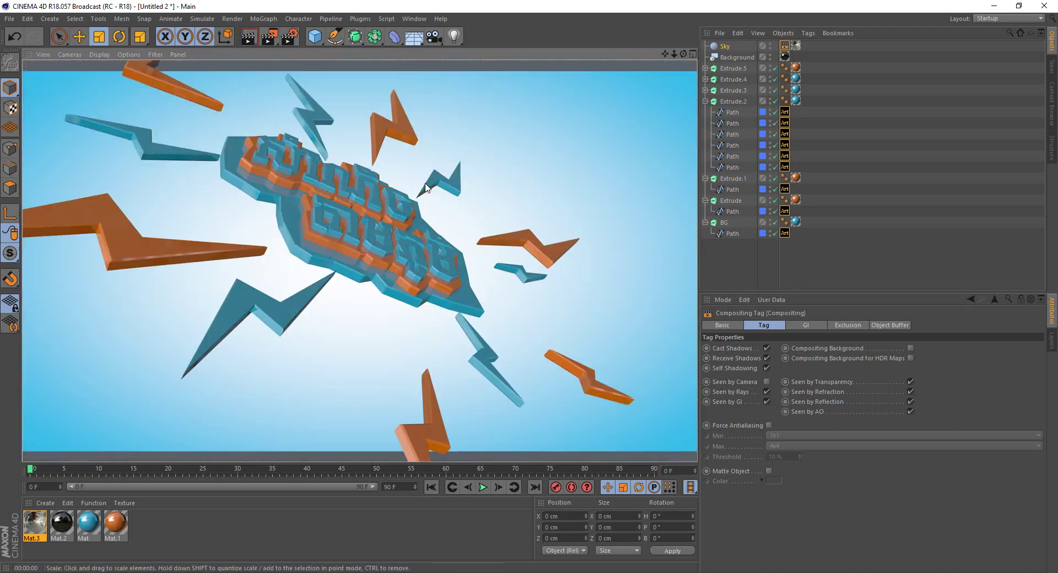
mouse_move(507, 149)
left_mouse_down("alt")
mouse_move(475, 205)
mouse_move(468, 189)
mouse_move(352, 246)
left_mouse_up("alt")
middle_click(353, 246)
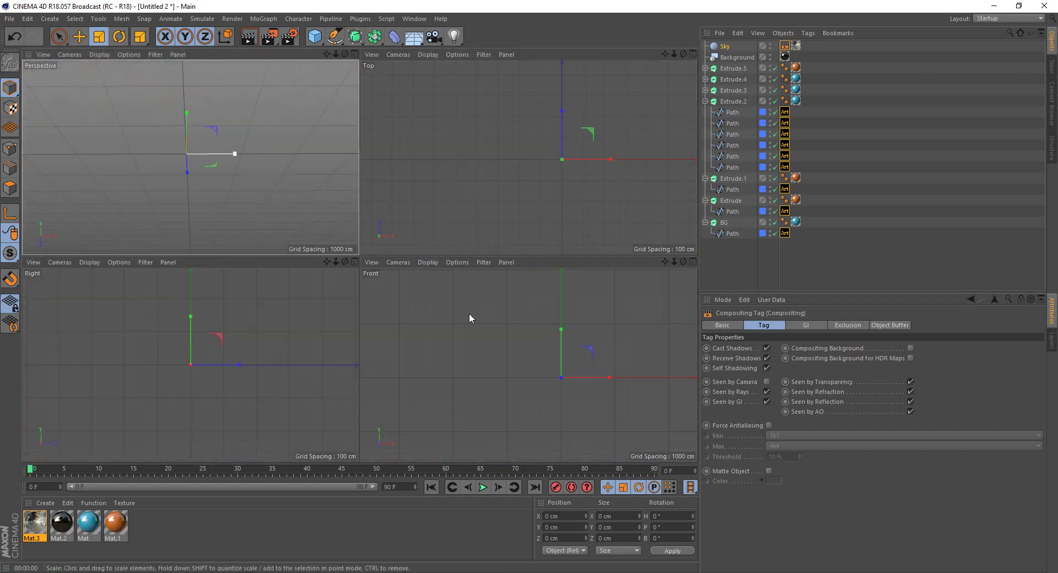
- Toggle between four-view, Perspective and Front layouts and move the timeline to frame 44
middle_click(263, 206)
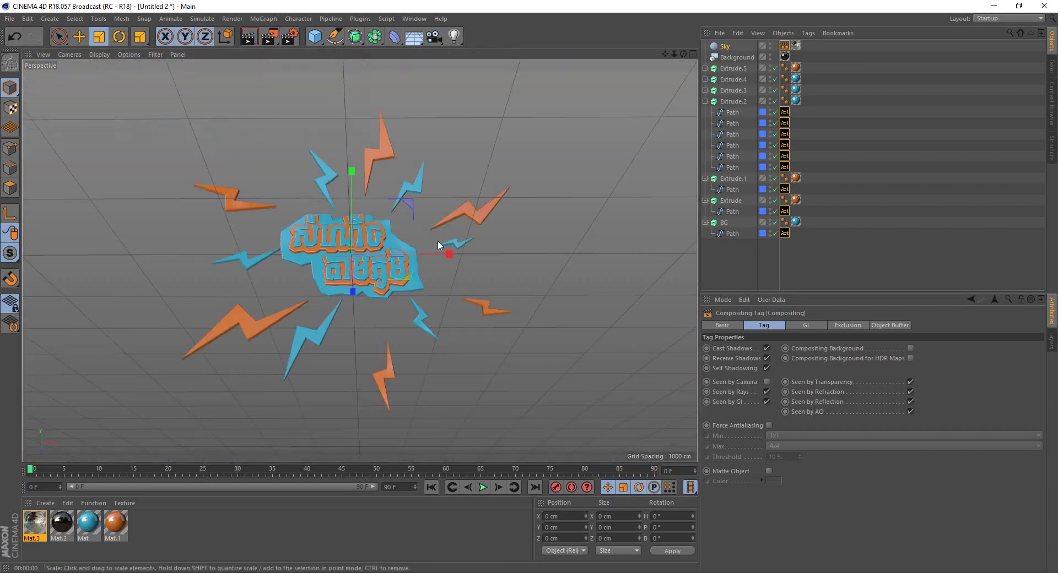
middle_click(457, 252)
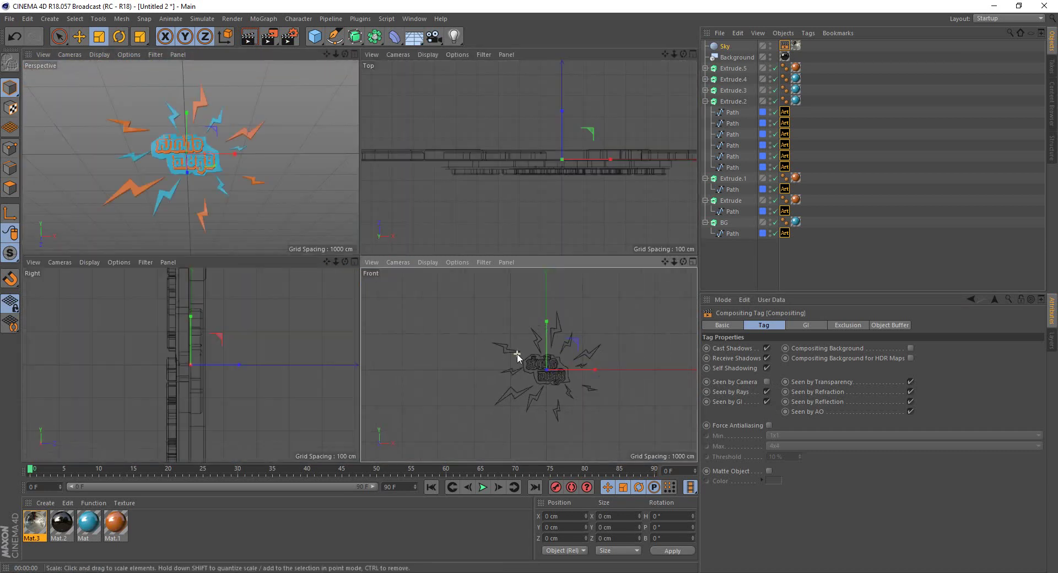
middle_click(327, 187)
scroll(328, 187, "up", 2)
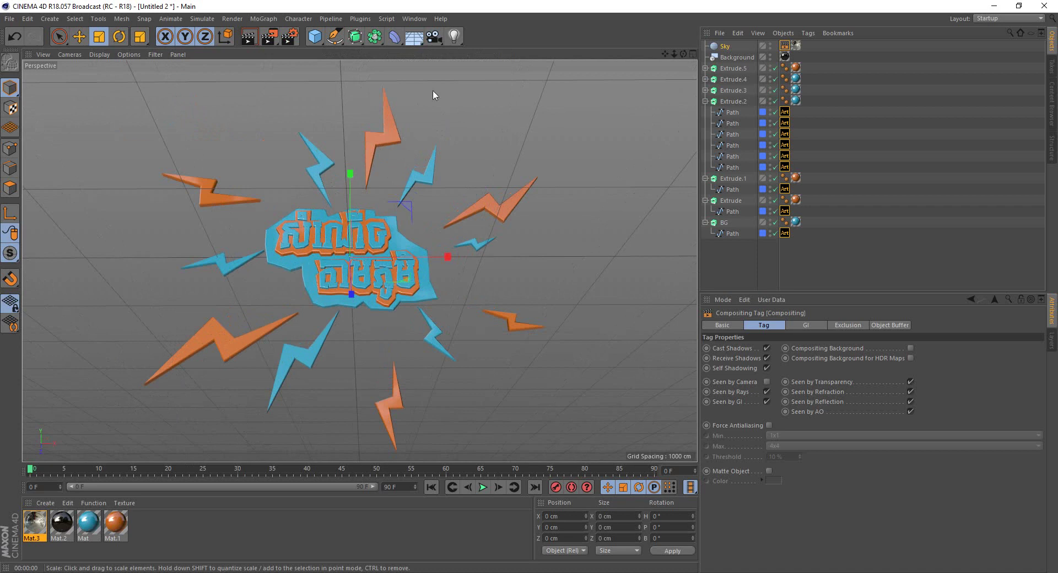
middle_click(431, 189)
middle_click(551, 306)
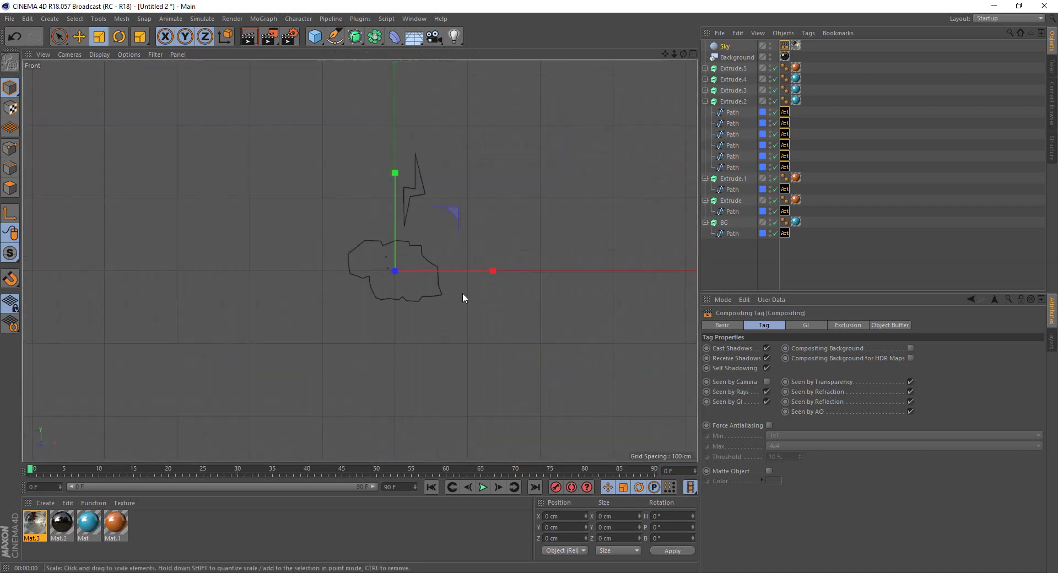
left_click(533, 340)
scroll(451, 237, "down", 5)
middle_click(451, 243)
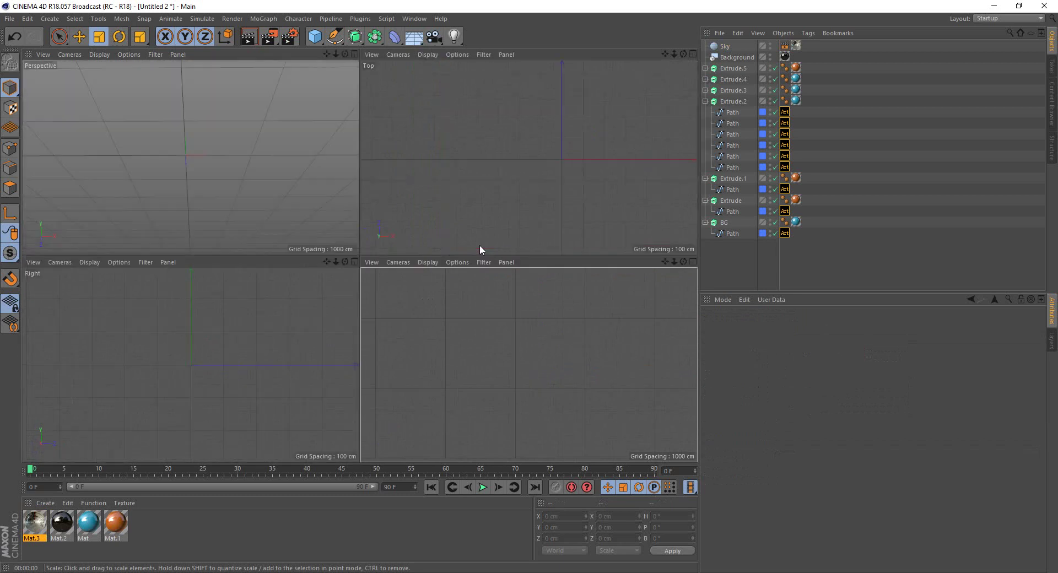
middle_click(294, 212)
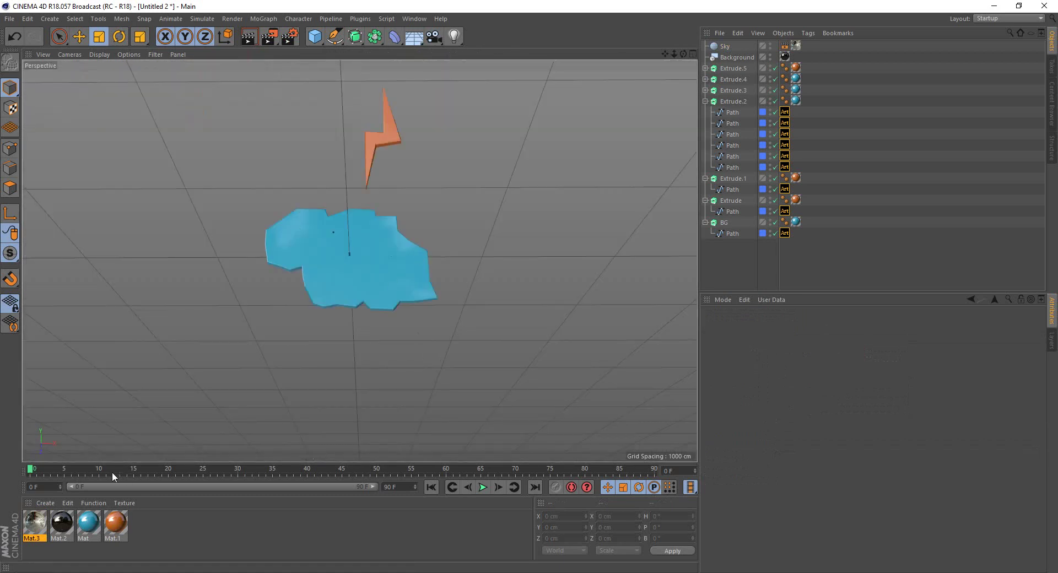
left_click_drag(251, 463, 339, 473)
- Undo adding the Sky object and orbit above the grid floor
key("ctrl+z")
key("ctrl+y")
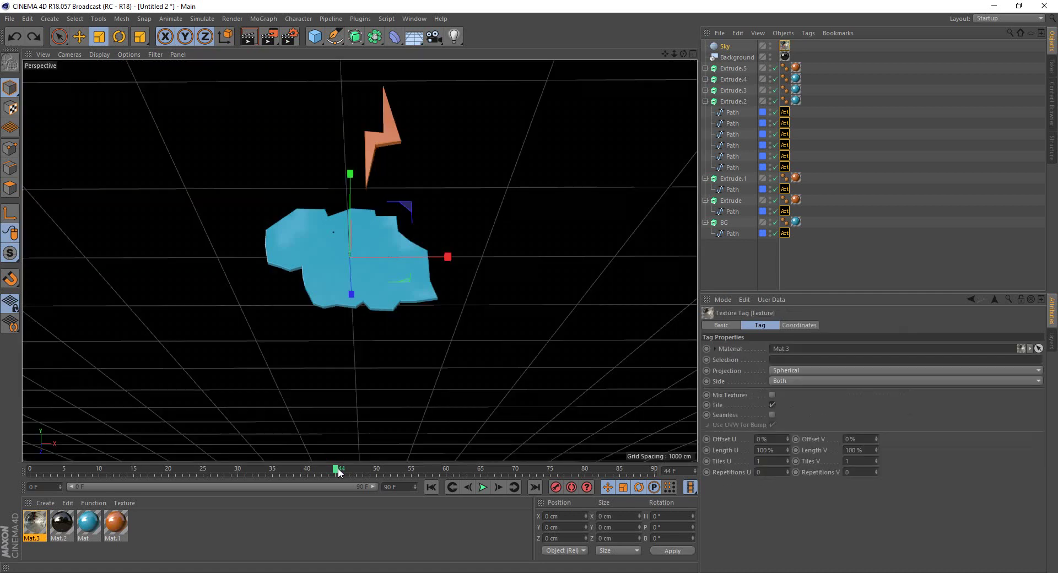
left_click_drag(467, 237, 546, 270, "alt")
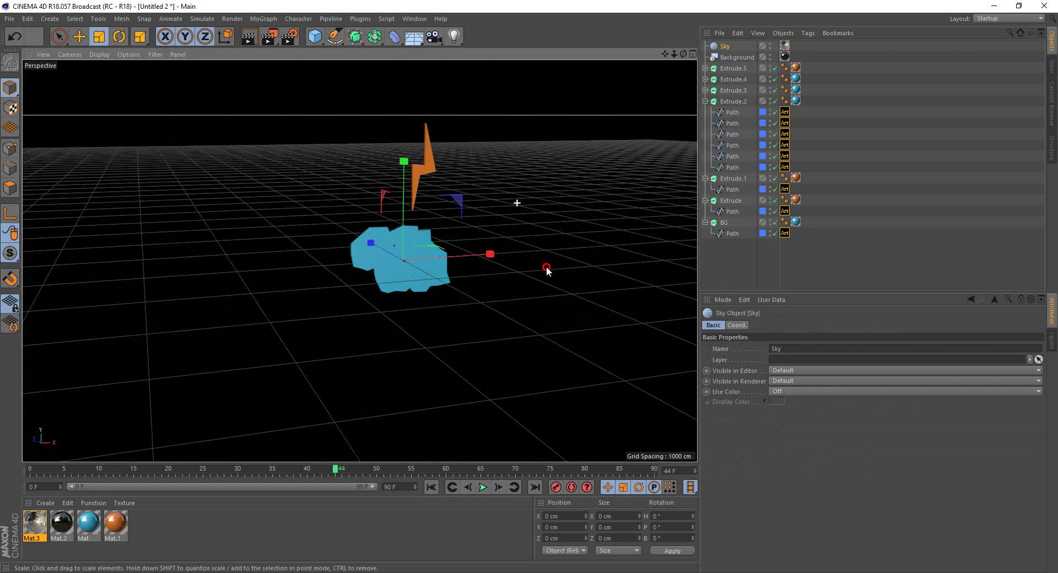
key("ctrl+z")
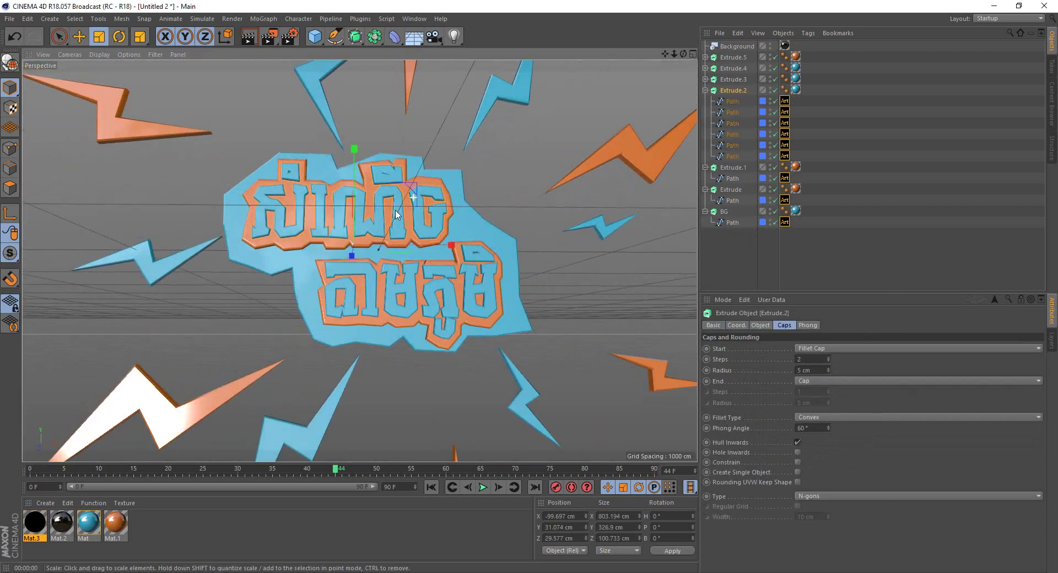
left_click_drag(392, 215, 405, 269, "alt")
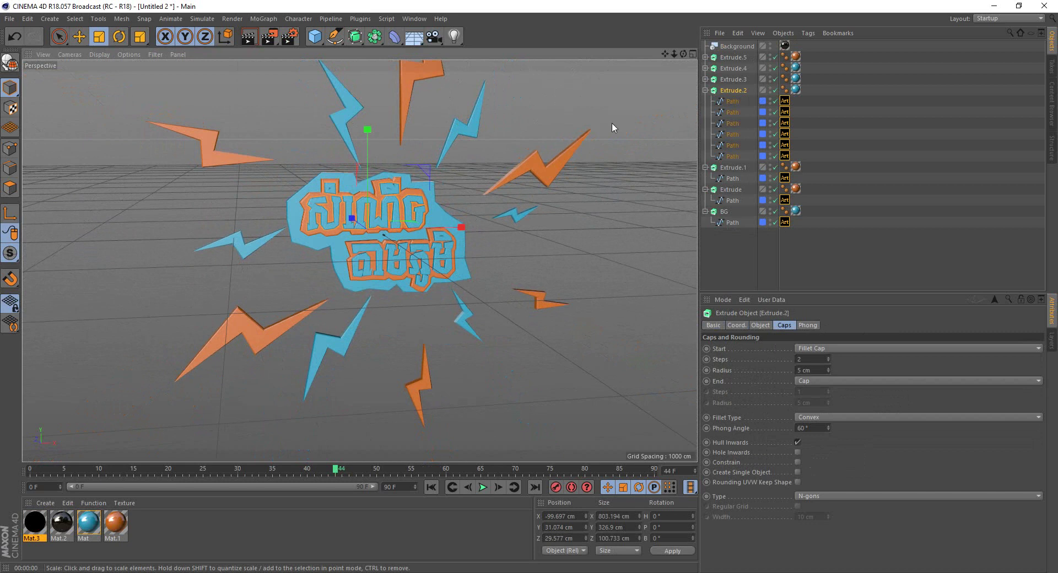
mouse_move(435, 167)
left_mouse_down("alt")
mouse_move(506, 295)
mouse_move(496, 278)
left_mouse_up("alt")
- Maximise the Front view and frame the whole title artwork
middle_click(496, 278)
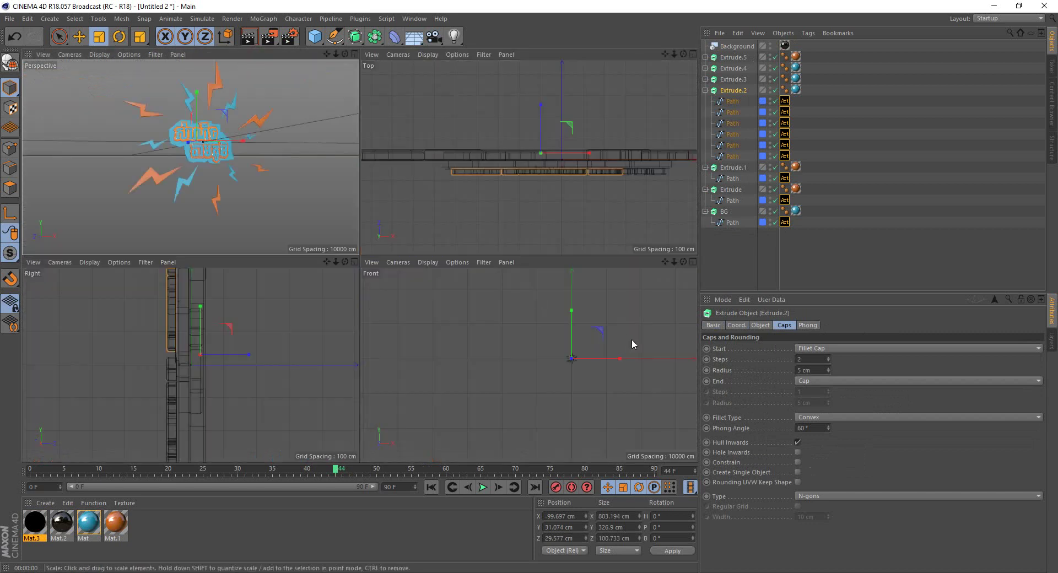
middle_click(541, 341)
scroll(540, 347, "down", 3)
mouse_move(470, 283)
middle_mouse_down("alt")
mouse_move(526, 310)
mouse_move(408, 250)
middle_mouse_up("alt")
scroll(408, 250, "up", 2)
middle_click_drag(533, 281, 527, 256, "alt")
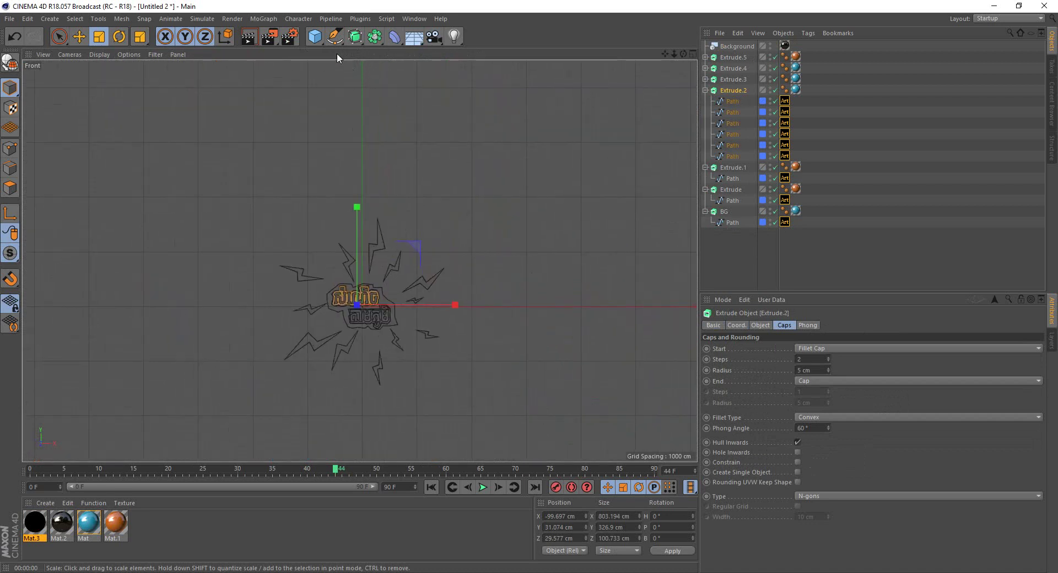
- Add a Plane primitive and raise it above the title
left_click(317, 41)
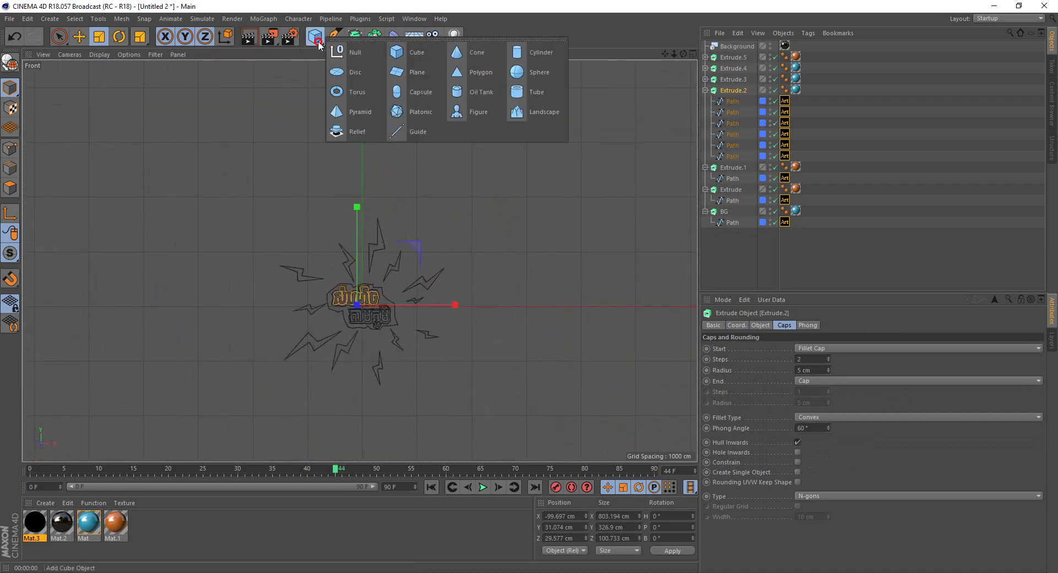
left_click(436, 77)
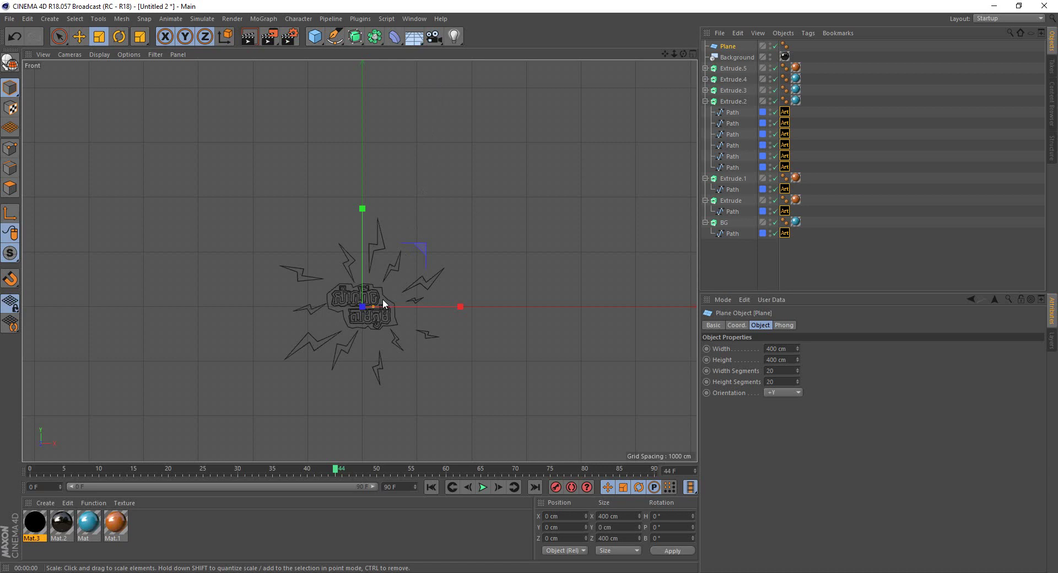
left_click(80, 37)
left_click_drag(362, 224, 364, 147)
scroll(366, 231, "up", 2)
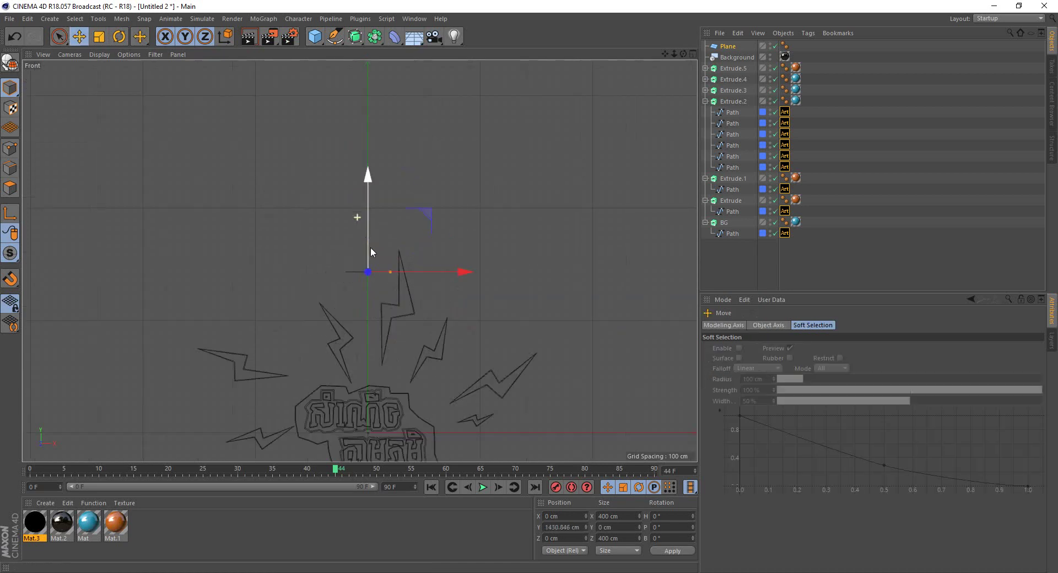
scroll(514, 314, "down", 2)
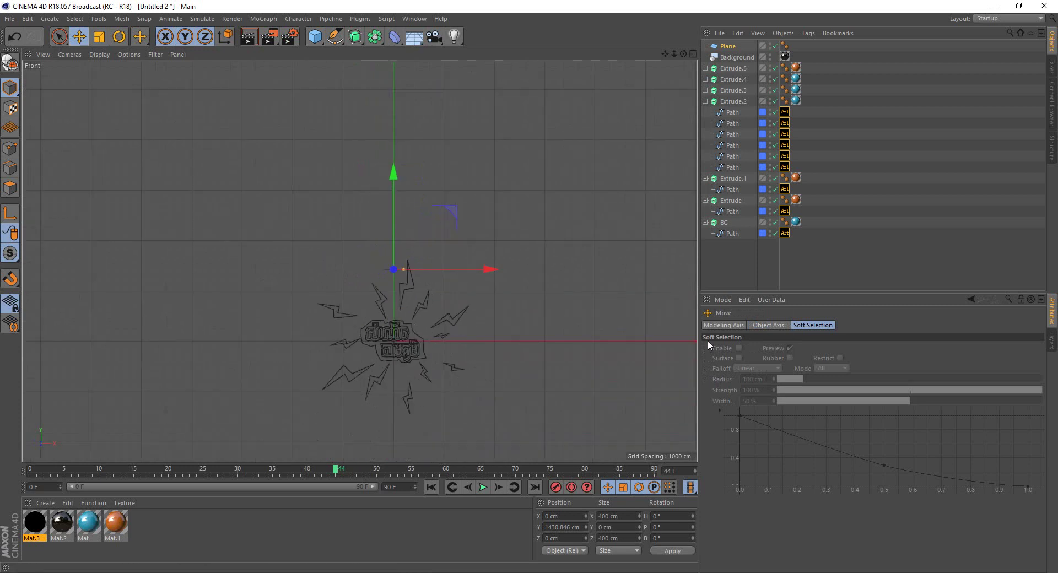
- Orient the plane to -Z and stretch it to a tall 653.926 × 4279.843 cm strip over the title
left_click(724, 47)
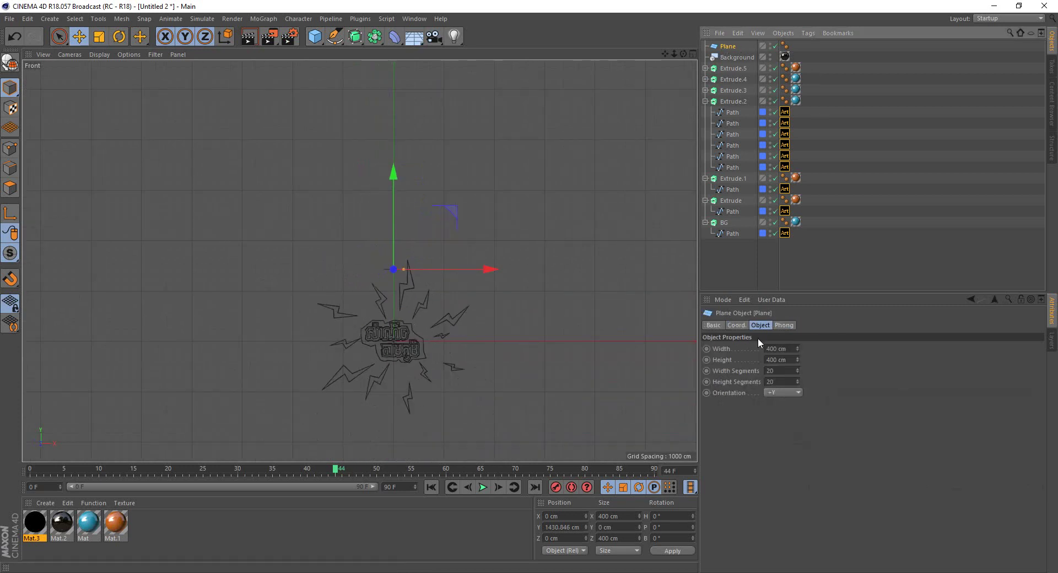
left_click(778, 393)
left_click(785, 459)
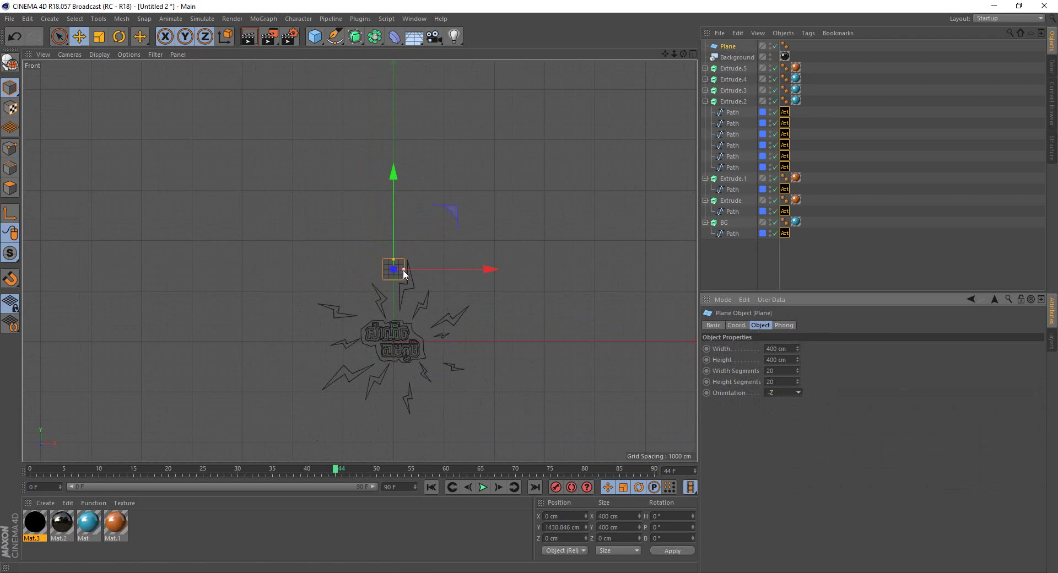
left_click_drag(403, 269, 393, 161)
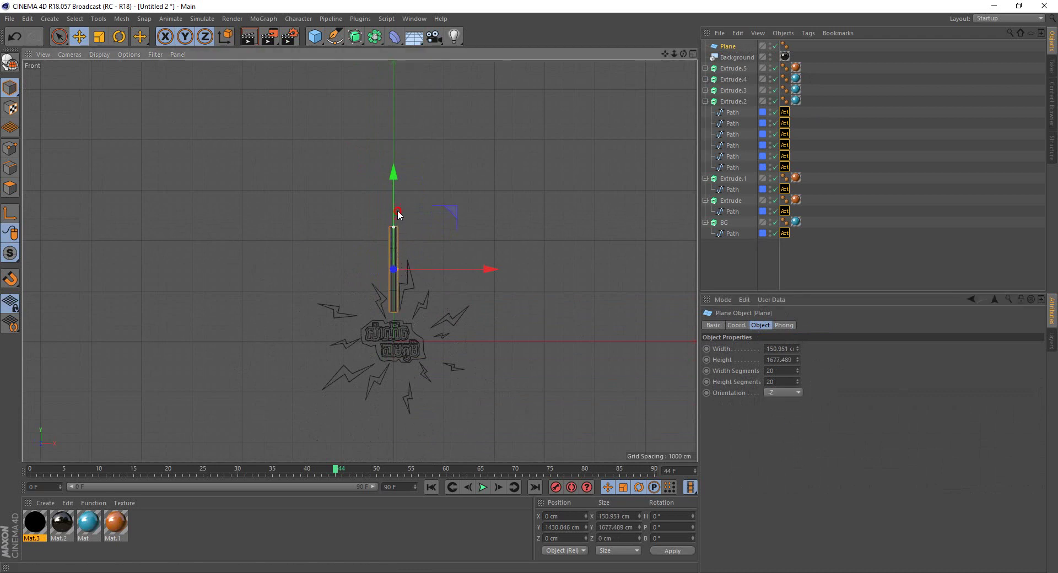
left_click_drag(399, 267, 410, 268)
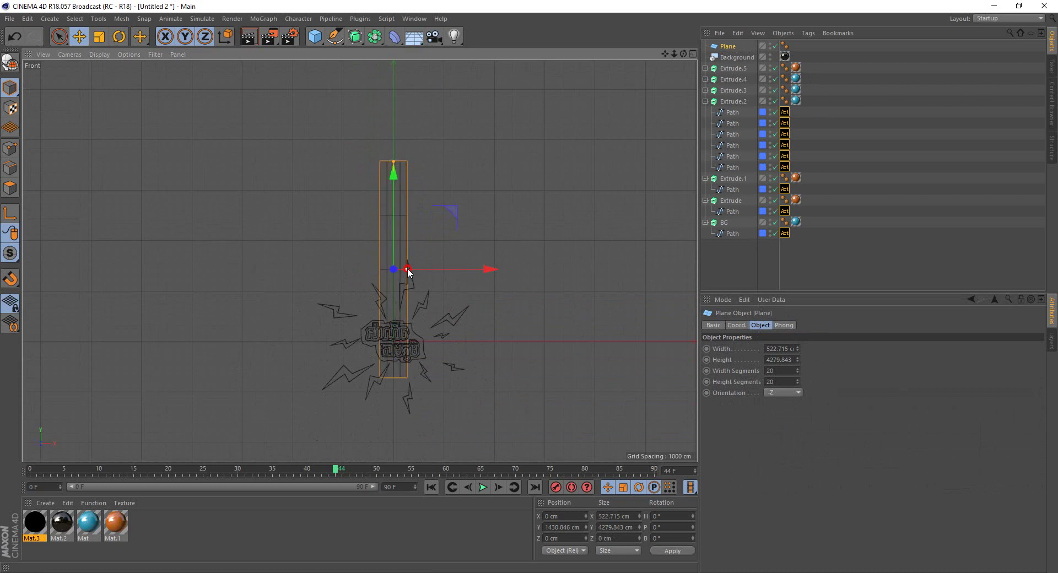
left_click_drag(455, 209, 459, 272)
scroll(431, 332, "up", 2)
scroll(454, 240, "up", 1)
- Rotate the plane to B 32.52° and move it back along Z behind the title
key("r")
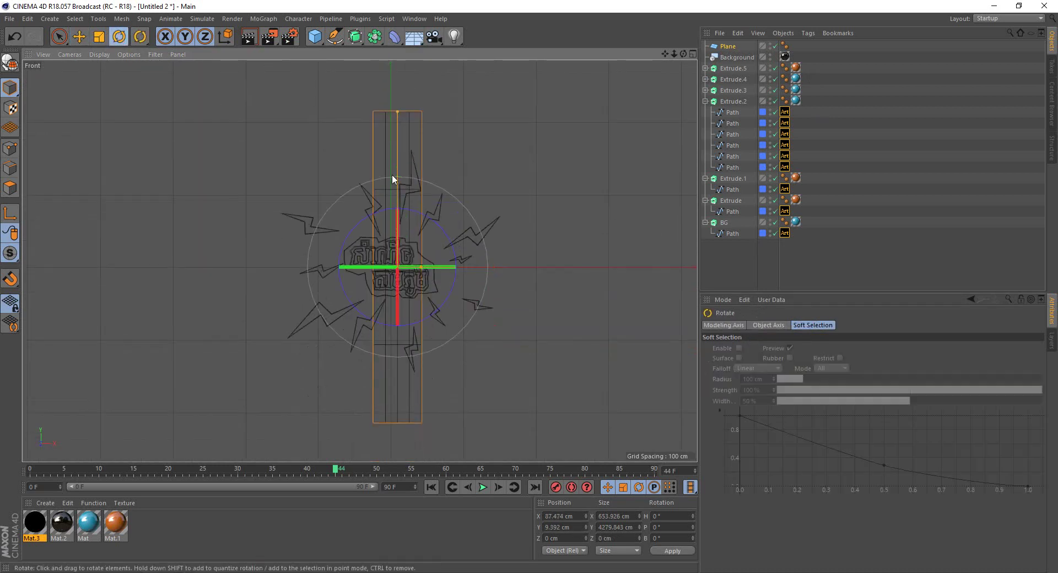
left_click_drag(427, 214, 469, 231)
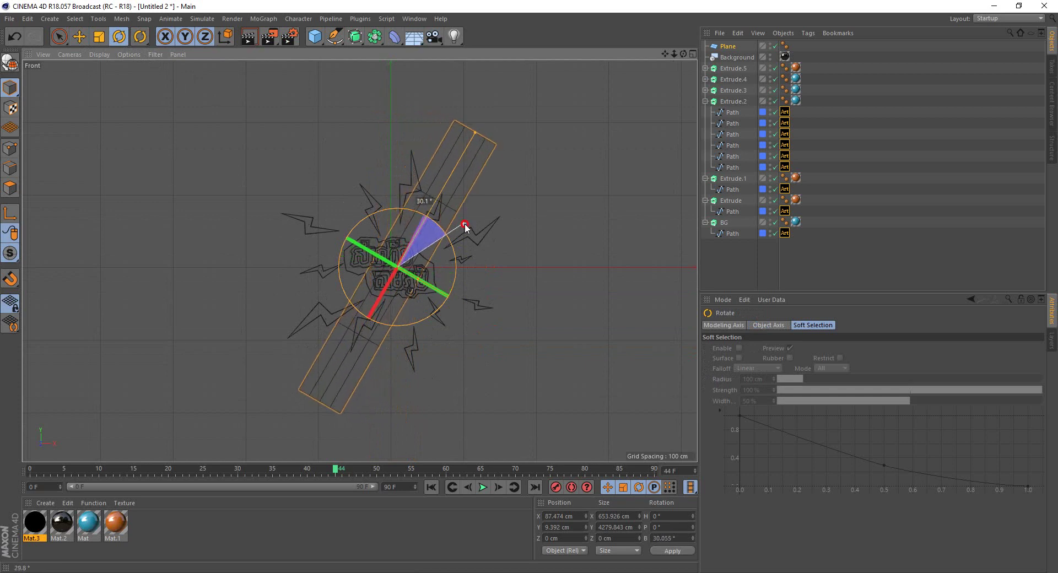
middle_click(530, 306)
middle_click(505, 289)
left_click_drag(474, 343, 565, 358, "alt")
left_click_drag(564, 210, 517, 223, "alt")
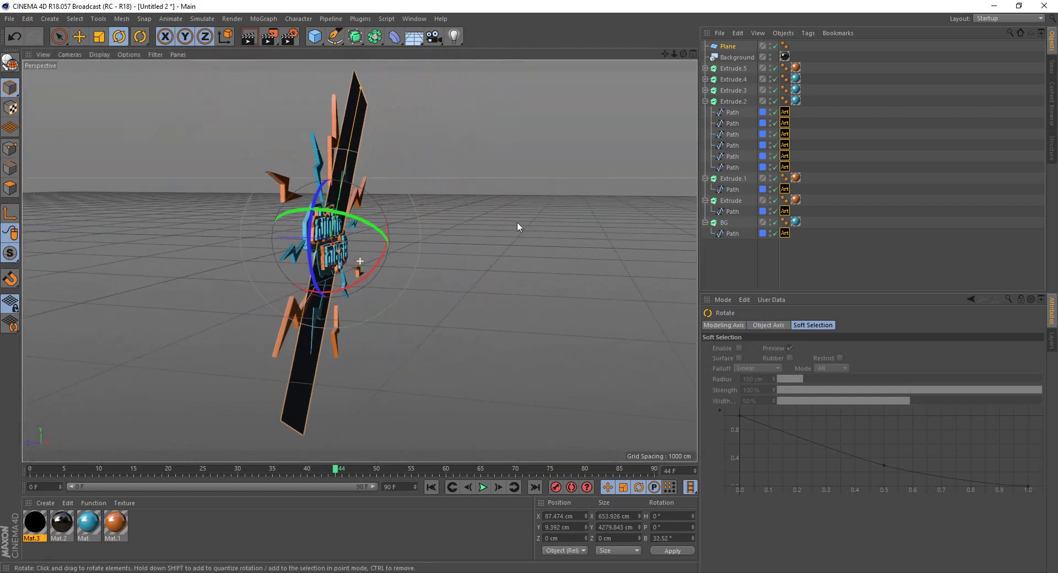
left_click(80, 37)
mouse_move(257, 239)
left_mouse_down()
mouse_move(435, 248)
mouse_move(620, 302)
mouse_move(401, 280)
mouse_move(425, 293)
mouse_move(527, 282)
mouse_move(578, 317)
mouse_move(325, 414)
left_mouse_up()
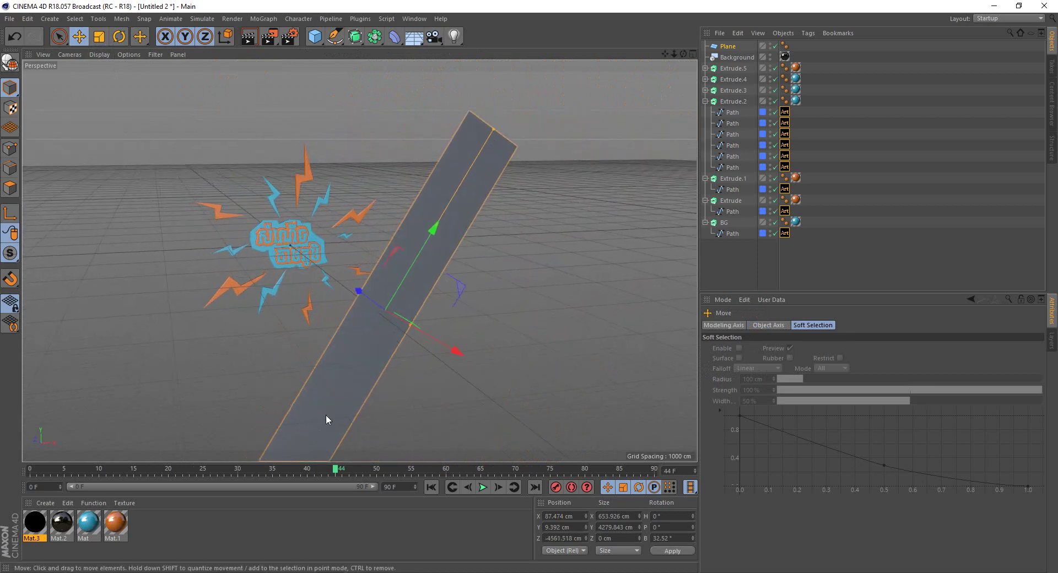
left_click(249, 37)
scroll(275, 257, "up", 2)
scroll(276, 256, "up", 2)
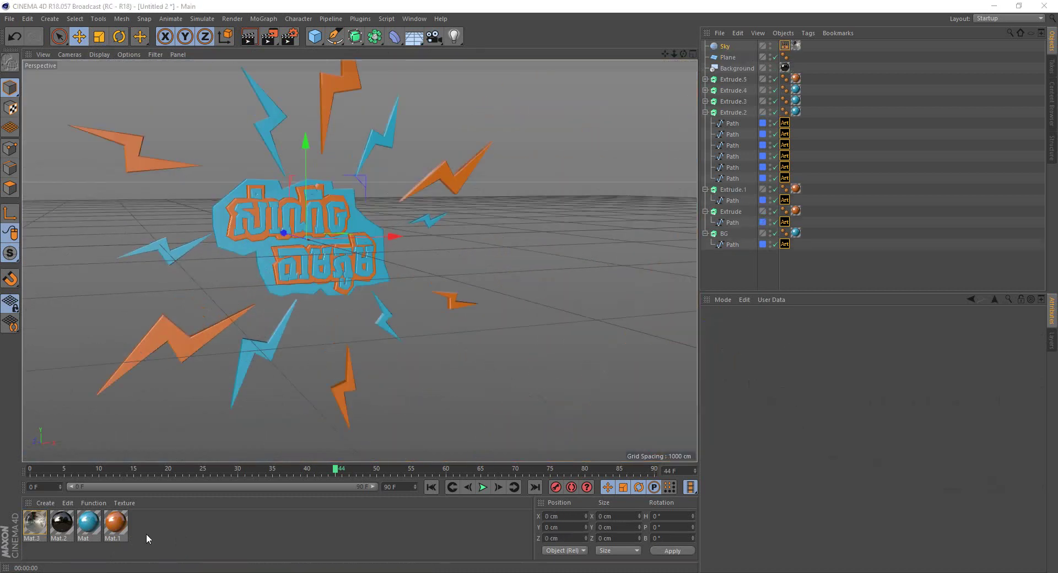
- Create Mat.4 with Color off and Environment and white Luminance enabled
double_click(144, 526)
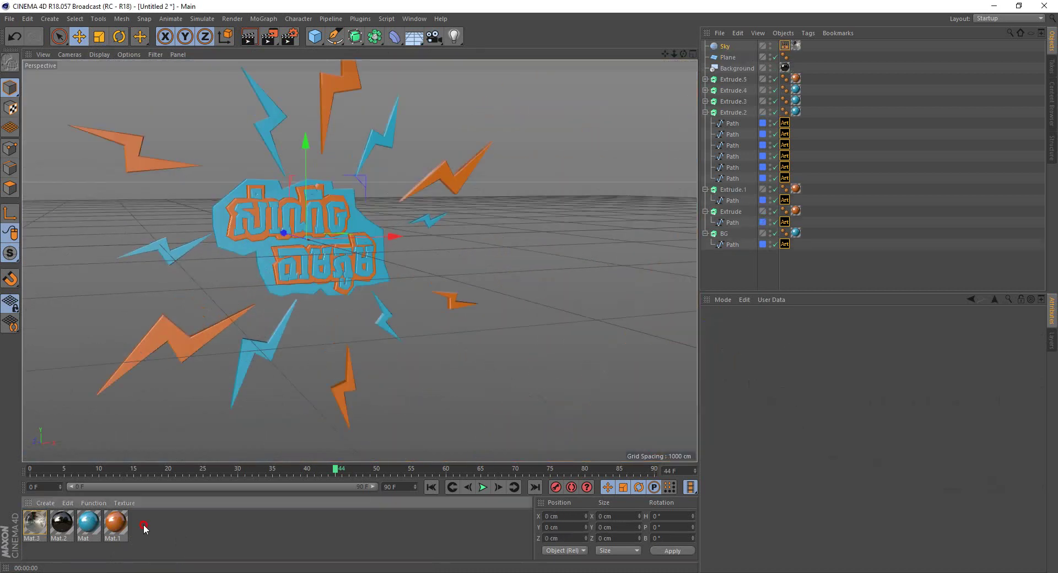
double_click(35, 530)
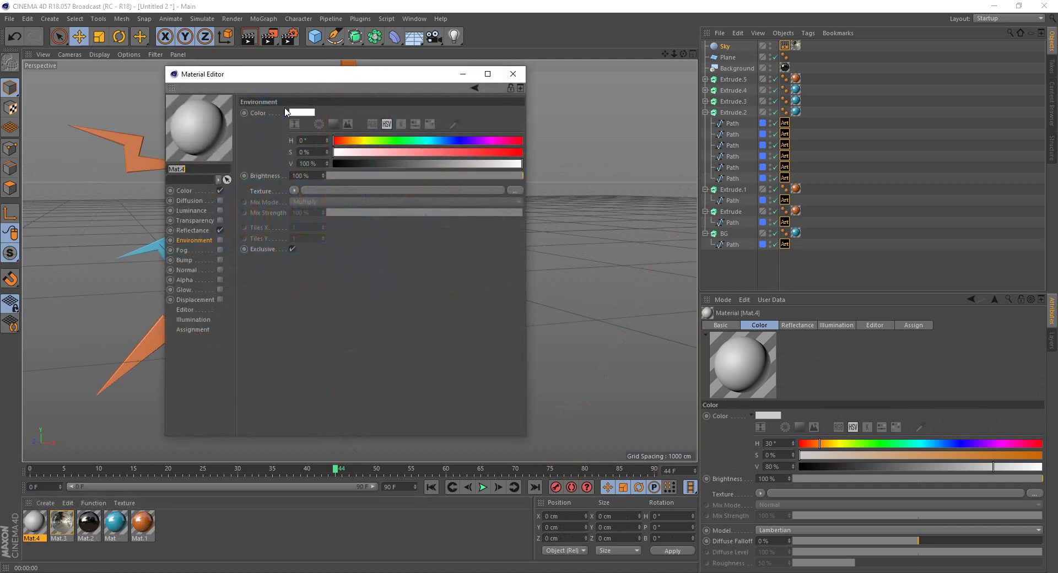
left_click_drag(263, 81, 554, 85)
left_click(512, 199)
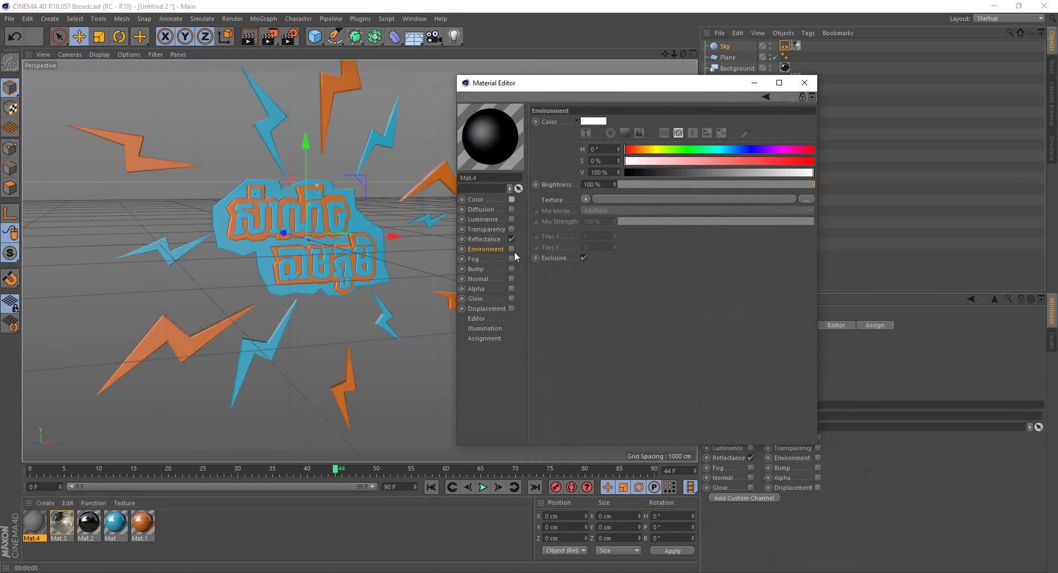
left_click(511, 249)
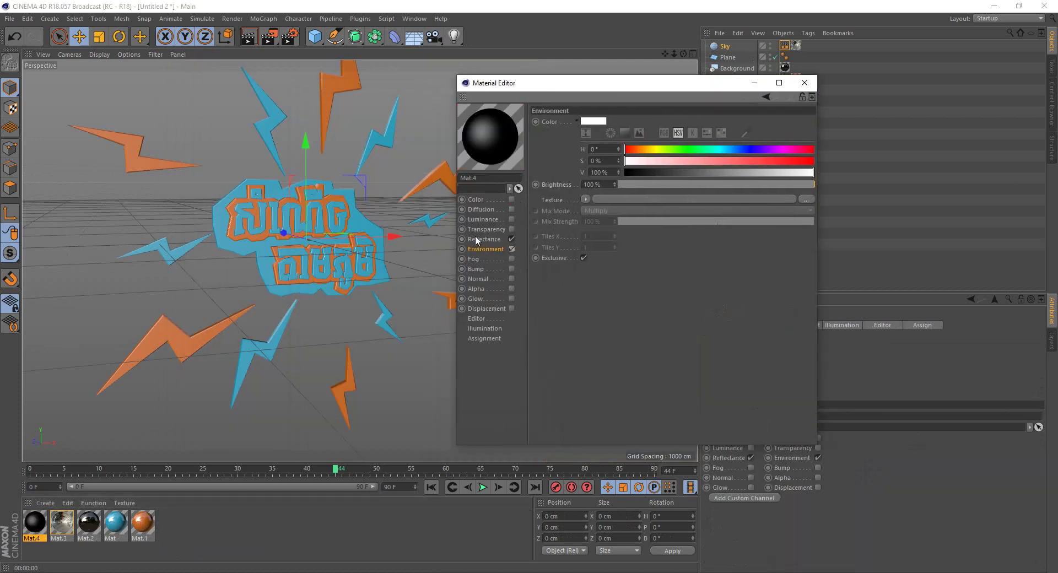
left_click(511, 219)
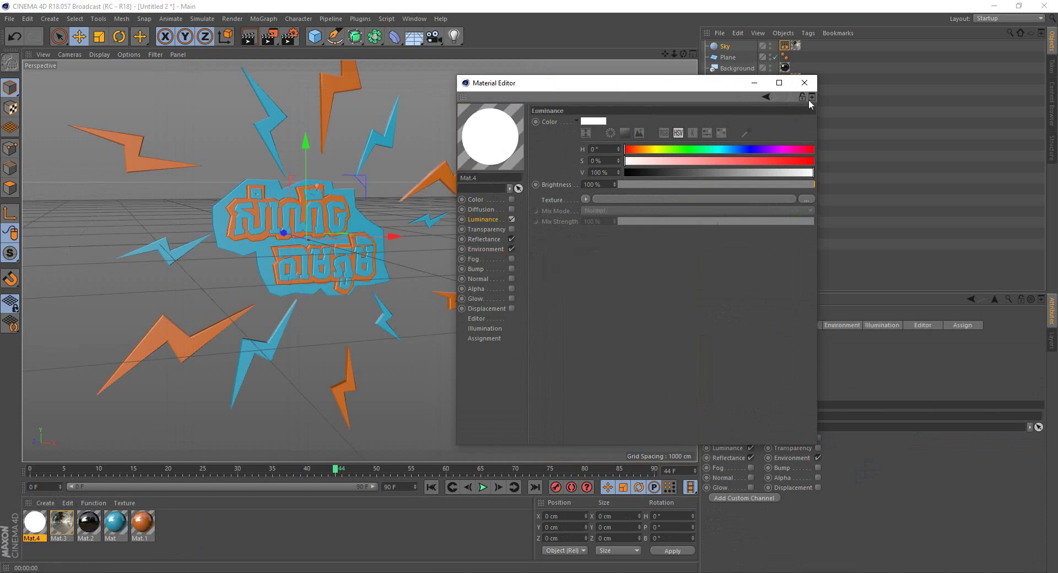
left_click_drag(808, 99, 720, 140)
left_click(711, 133)
mouse_move(466, 232)
left_mouse_down("alt")
mouse_move(494, 215)
mouse_move(469, 277)
mouse_move(478, 217)
left_mouse_up("alt")
mouse_move(330, 249)
left_mouse_down("alt")
mouse_move(447, 270)
mouse_move(489, 314)
mouse_move(468, 279)
left_mouse_up("alt")
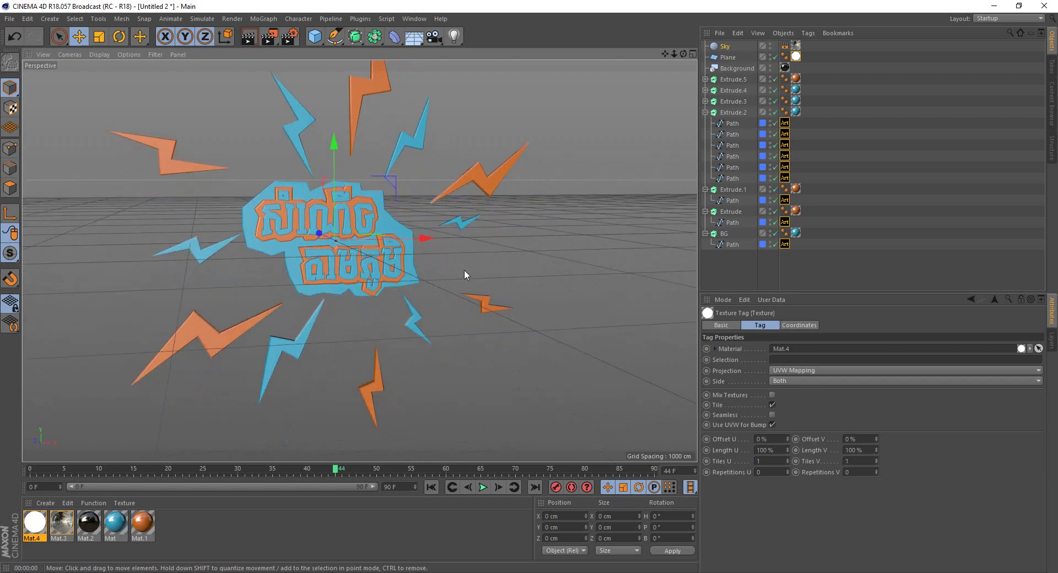
- Render previews of the title and lightning bolts from several orbited angles
left_click(250, 37)
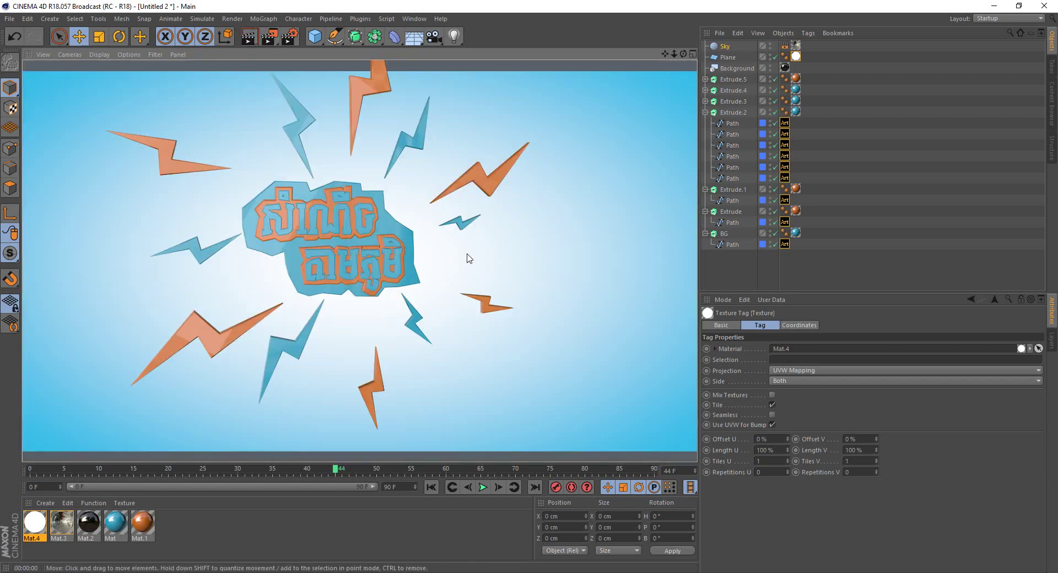
mouse_move(417, 225)
left_mouse_down("alt")
mouse_move(441, 264)
mouse_move(473, 286)
mouse_move(618, 312)
left_mouse_up("alt")
mouse_move(442, 278)
left_mouse_down("alt")
mouse_move(513, 292)
mouse_move(481, 310)
mouse_move(501, 309)
left_mouse_up("alt")
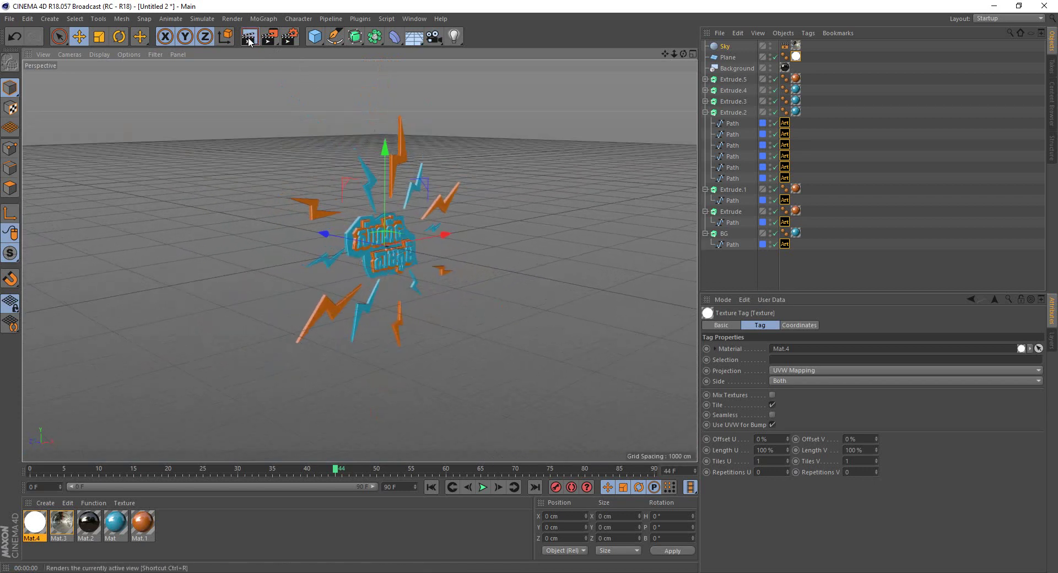
left_click(249, 36)
mouse_move(409, 265)
left_mouse_down("alt")
mouse_move(392, 262)
mouse_move(569, 302)
mouse_move(507, 290)
left_mouse_up("alt")
left_click(249, 37)
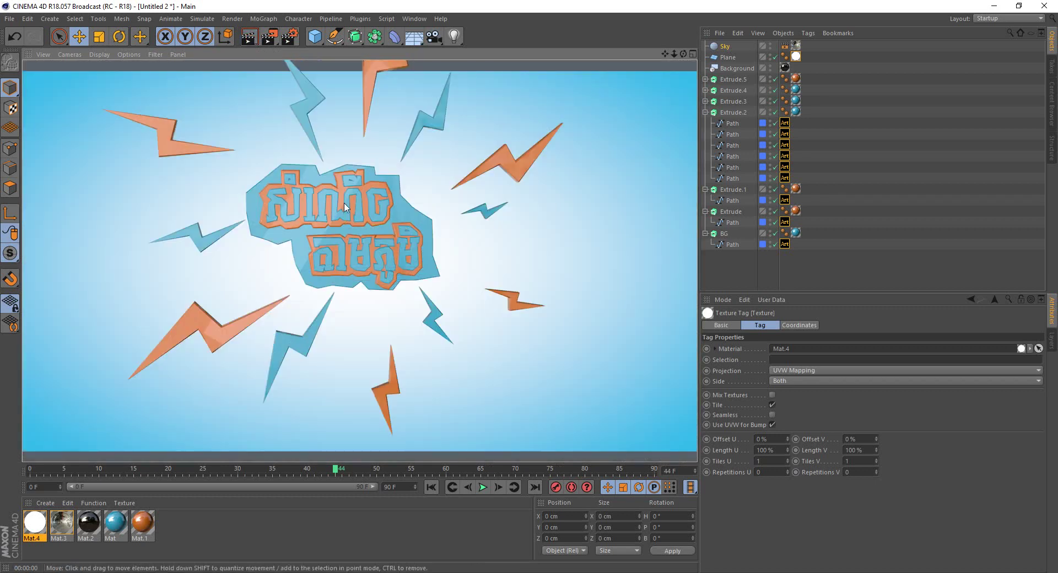
scroll(327, 194, "up", 2)
left_click(249, 38)
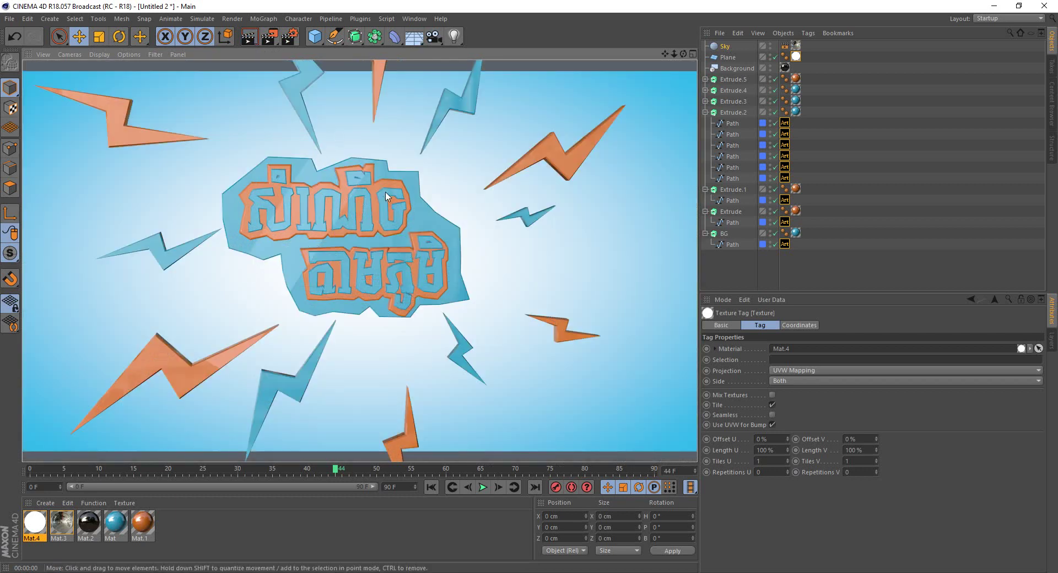
scroll(435, 207, "down", 2)
- Widen the white Plane to 1576.716 cm and render a preview to check the bright streak
scroll(474, 240, "down", 5)
left_click(585, 255)
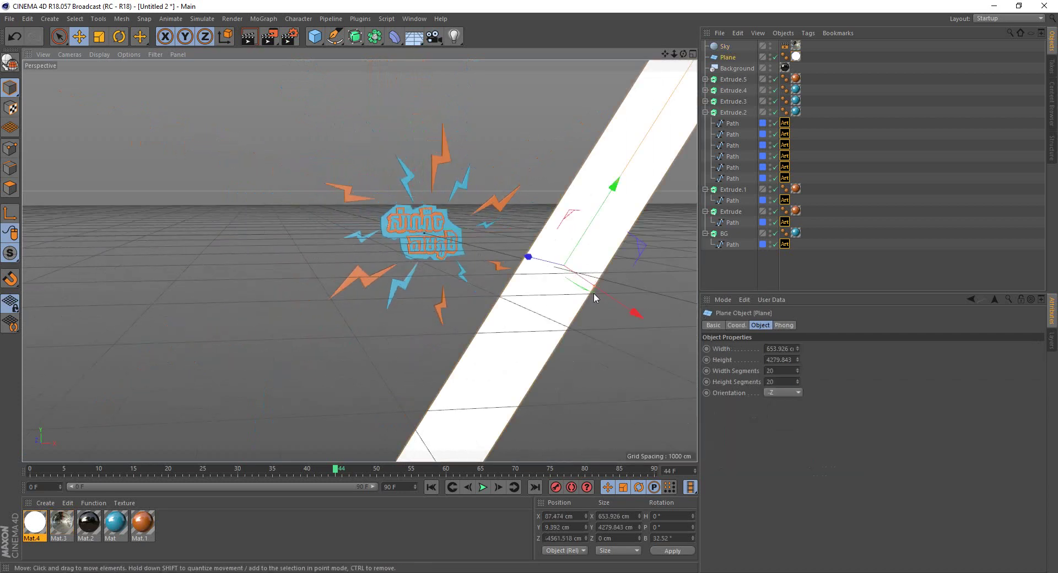
left_click_drag(593, 291, 633, 309)
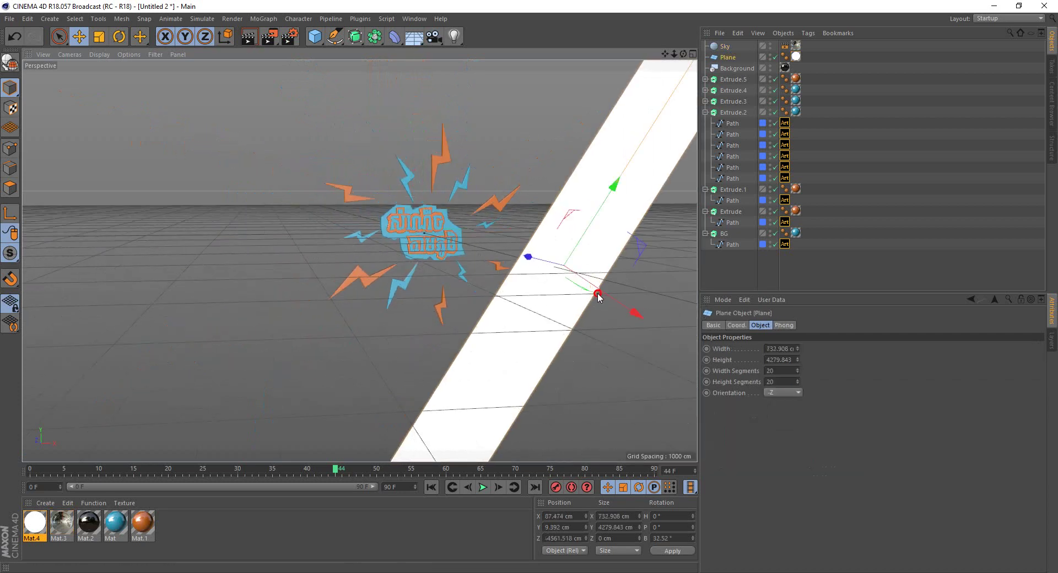
scroll(435, 226, "up", 2)
scroll(437, 226, "up", 3)
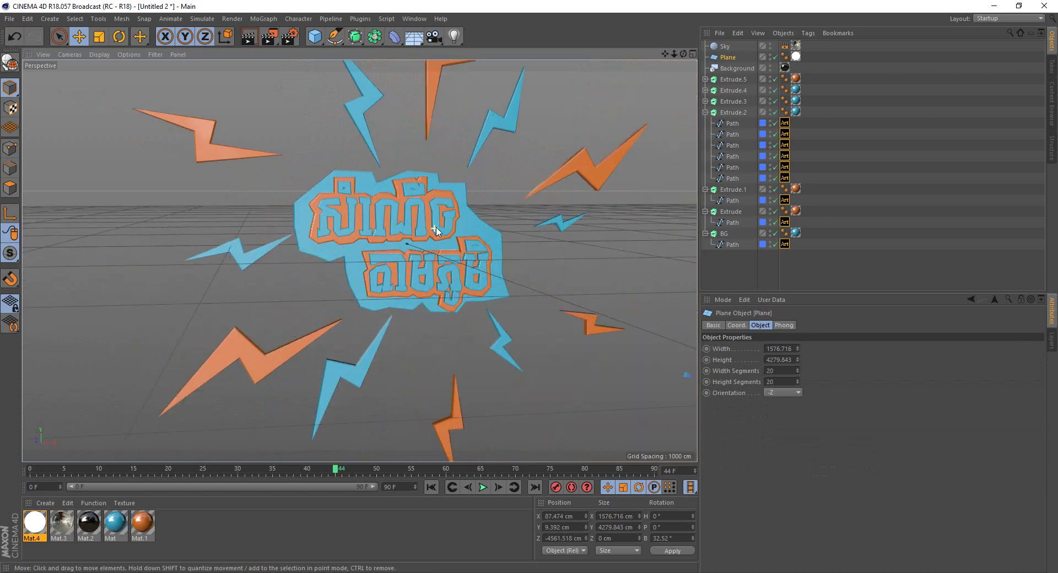
scroll(437, 226, "up", 2)
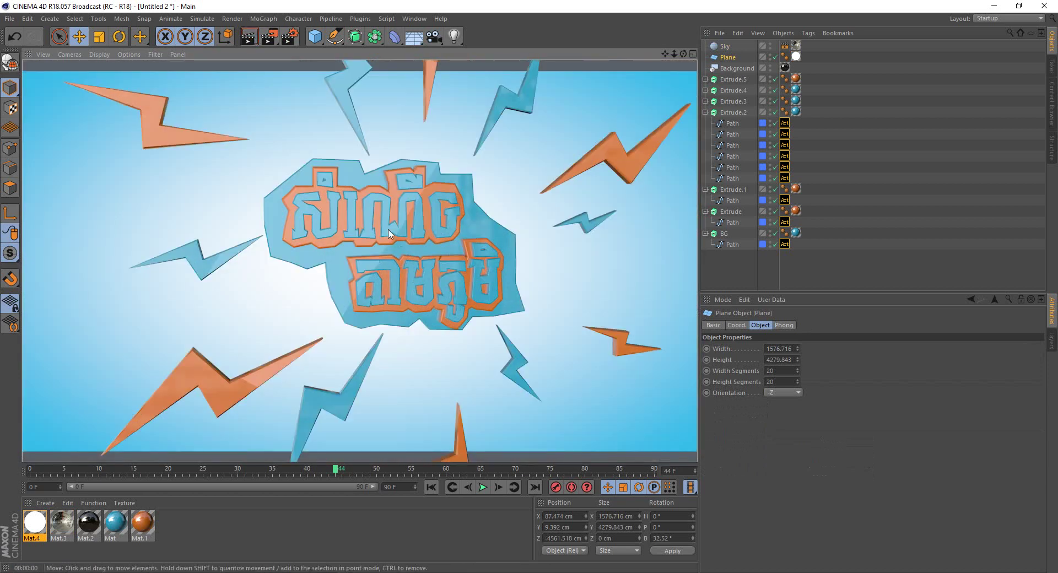
scroll(413, 271, "down", 1)
scroll(419, 273, "down", 3)
scroll(441, 259, "down", 2)
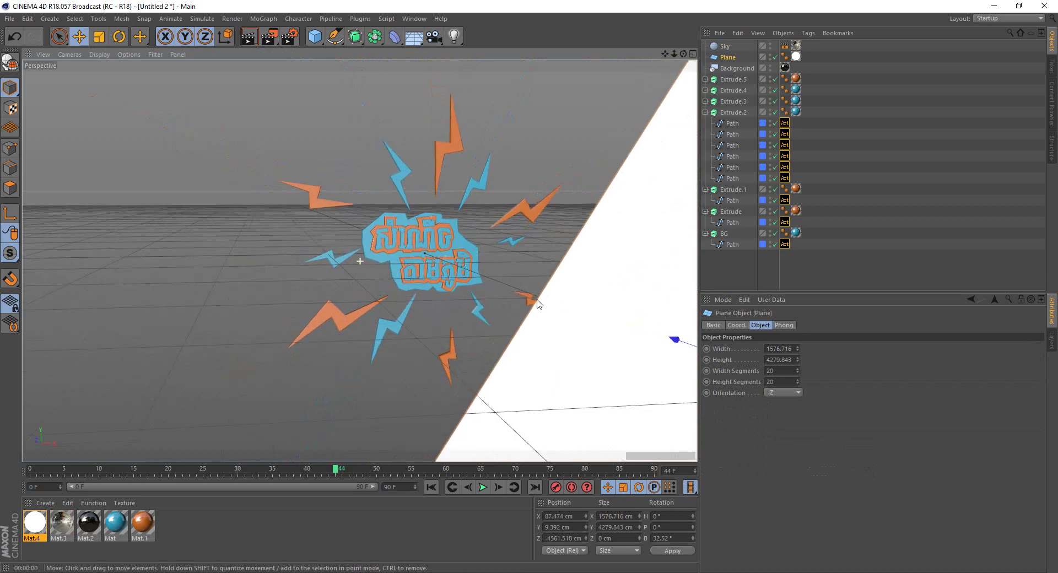
scroll(565, 309, "up", 2)
left_click(249, 37)
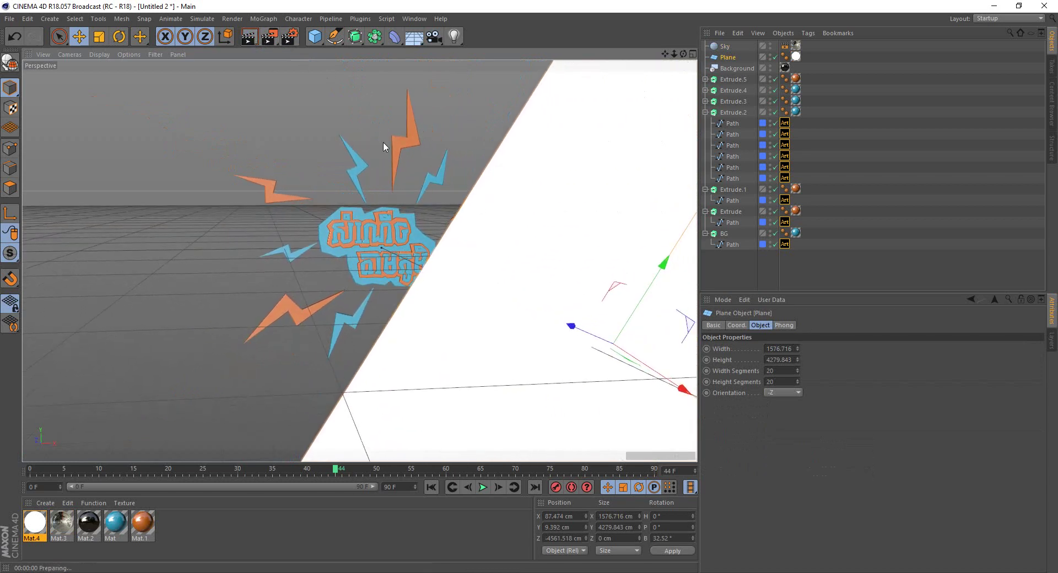
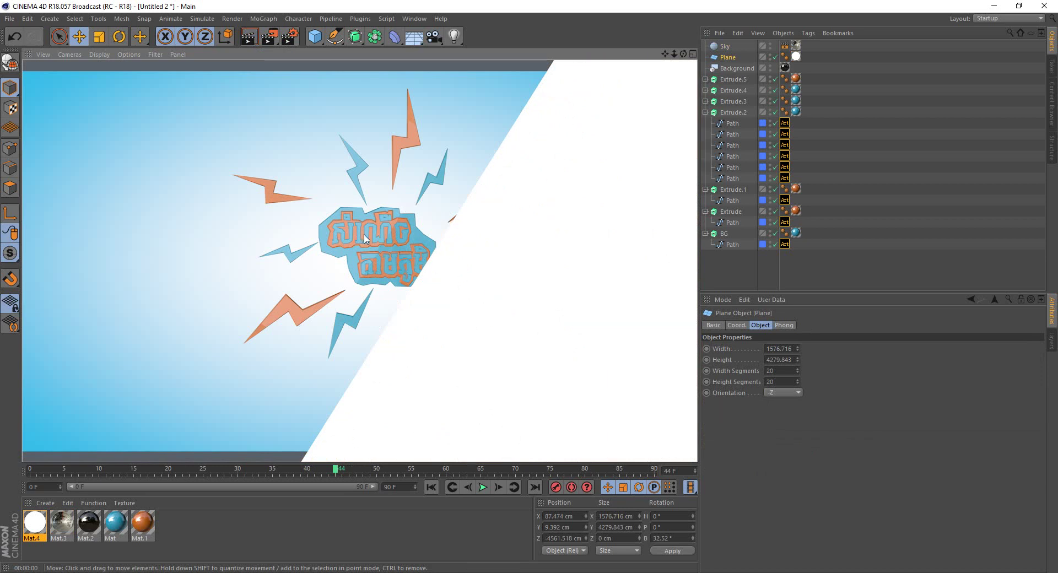
- Give the Plane a Compositing tag with Seen by Camera off, then render to confirm the blue gradient
left_click(395, 222)
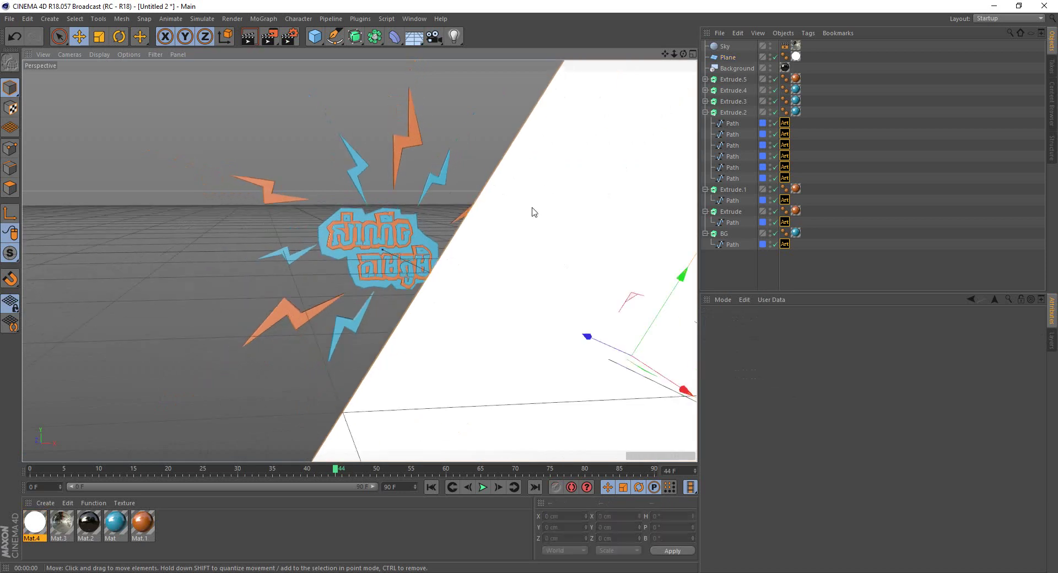
right_click(726, 60)
mouse_move(764, 66)
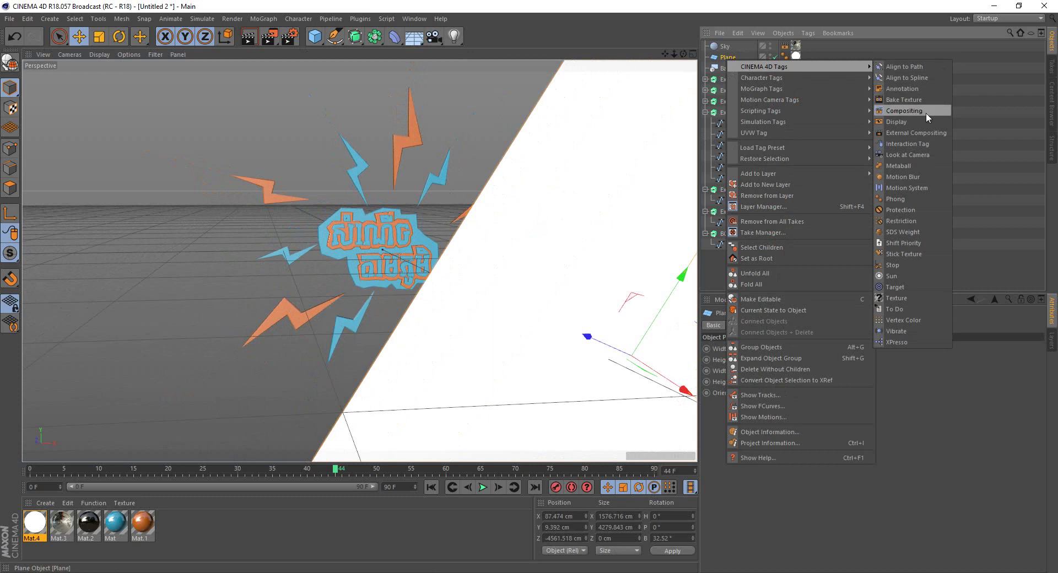
left_click(926, 113)
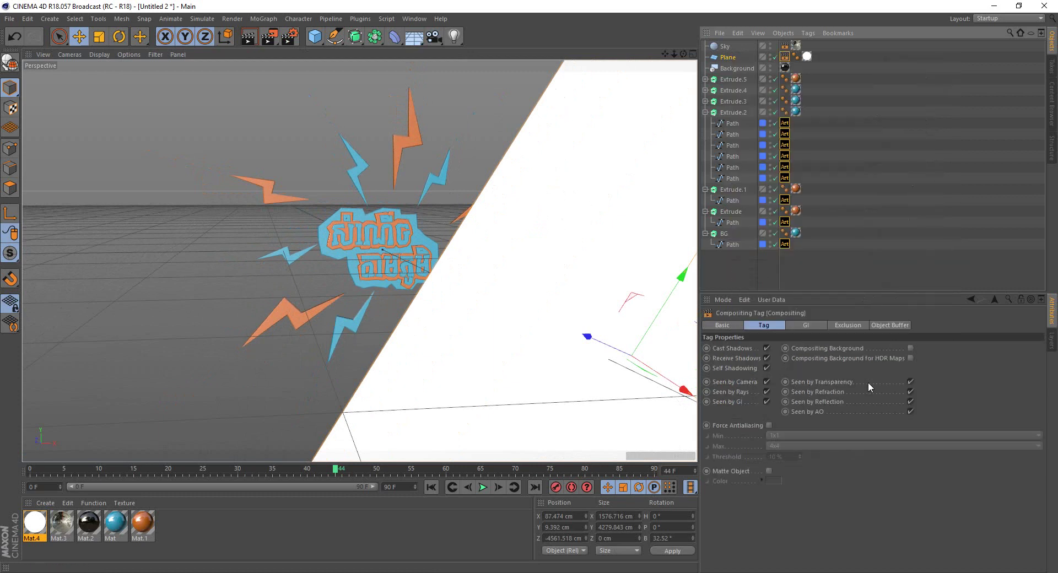
left_click(767, 383)
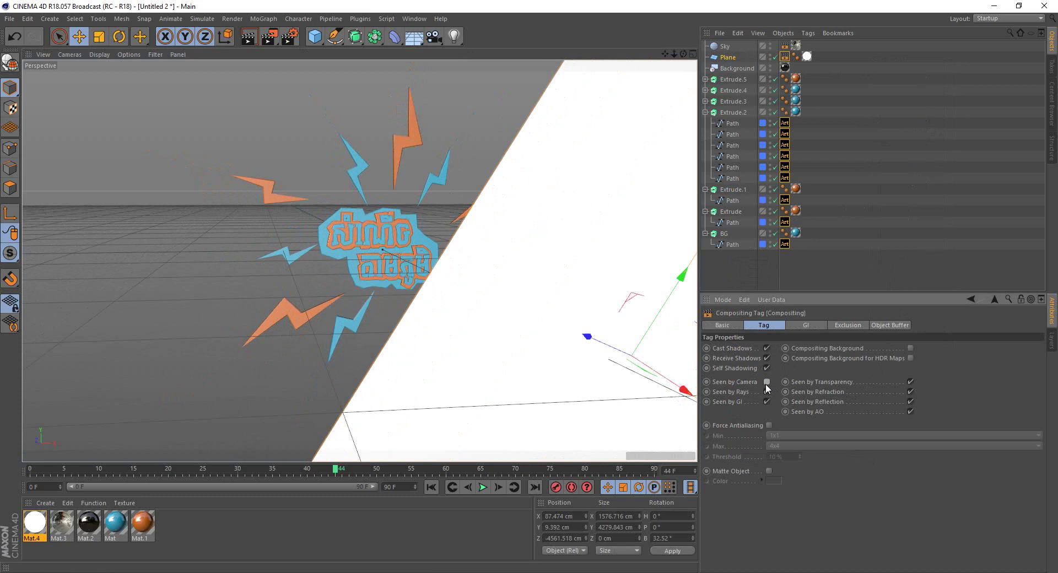
scroll(576, 357, "up", 3)
scroll(577, 357, "up", 3)
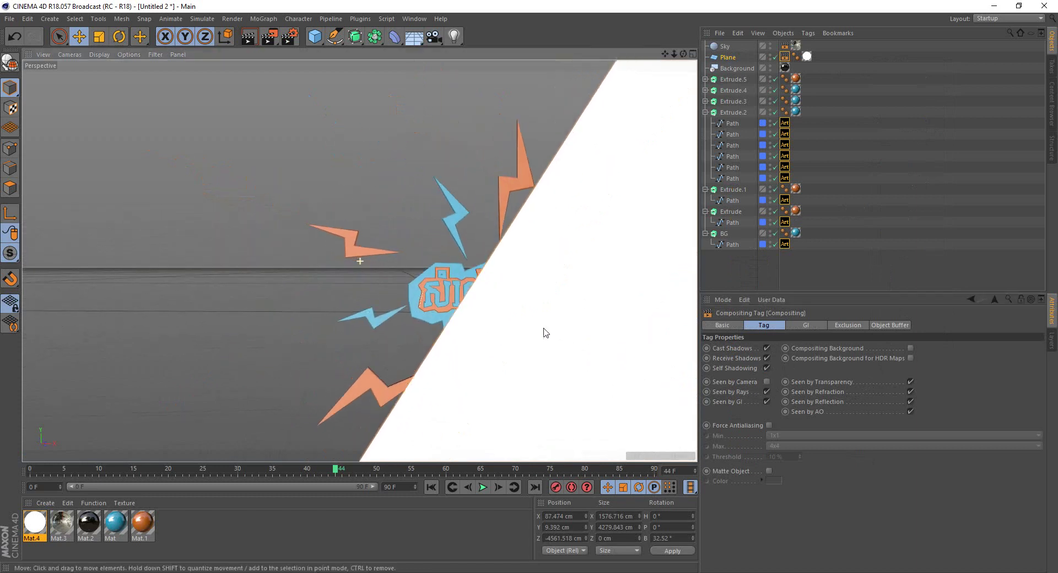
scroll(485, 330, "up", 3)
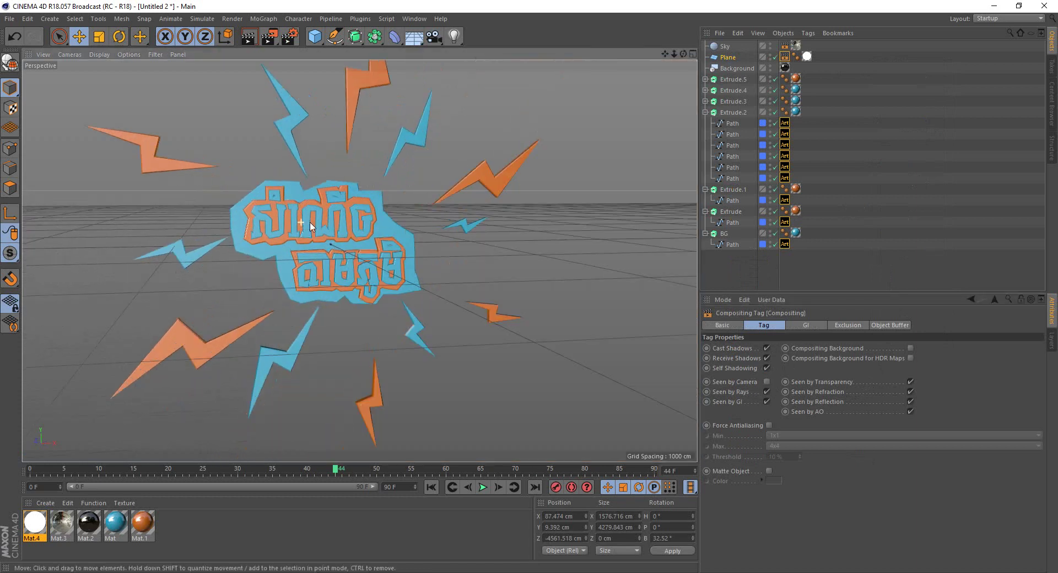
key("ctrl+r")
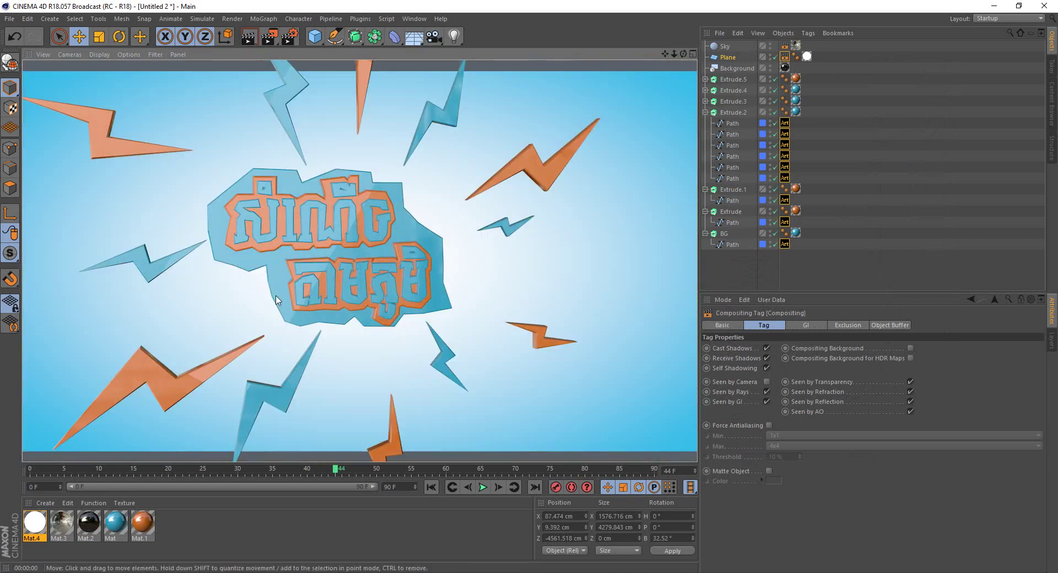
left_click(518, 262)
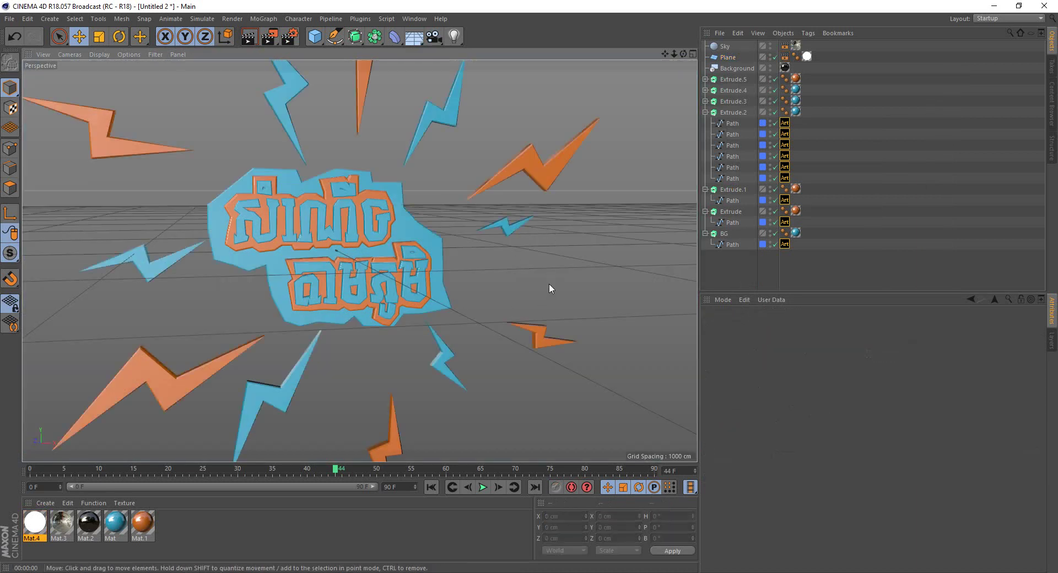
scroll(557, 284, "down", 3)
scroll(634, 323, "down", 2)
mouse_move(633, 323)
left_mouse_down("alt")
mouse_move(524, 307)
mouse_move(457, 240)
left_mouse_up("alt")
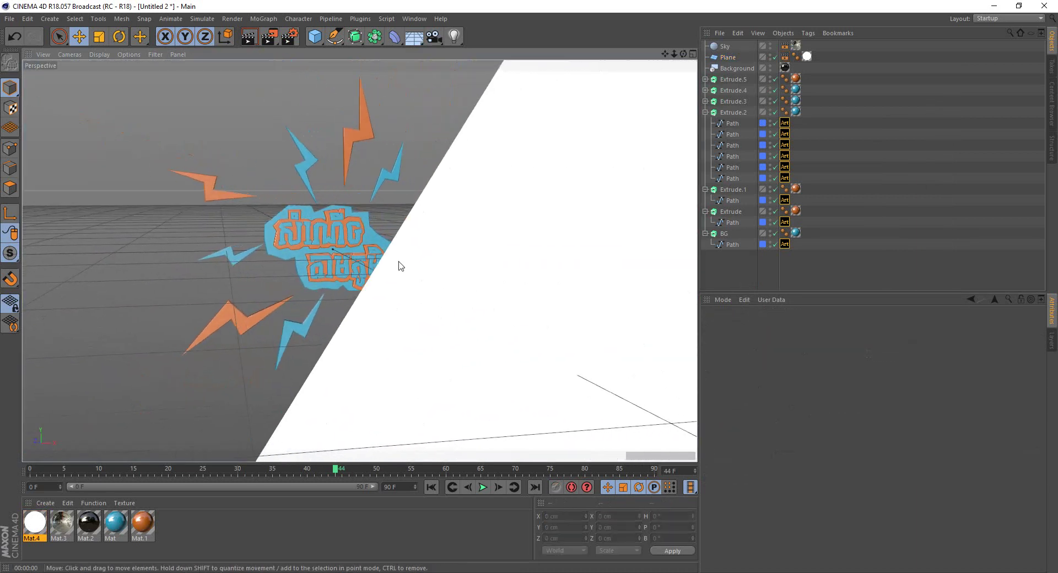
left_click(249, 36)
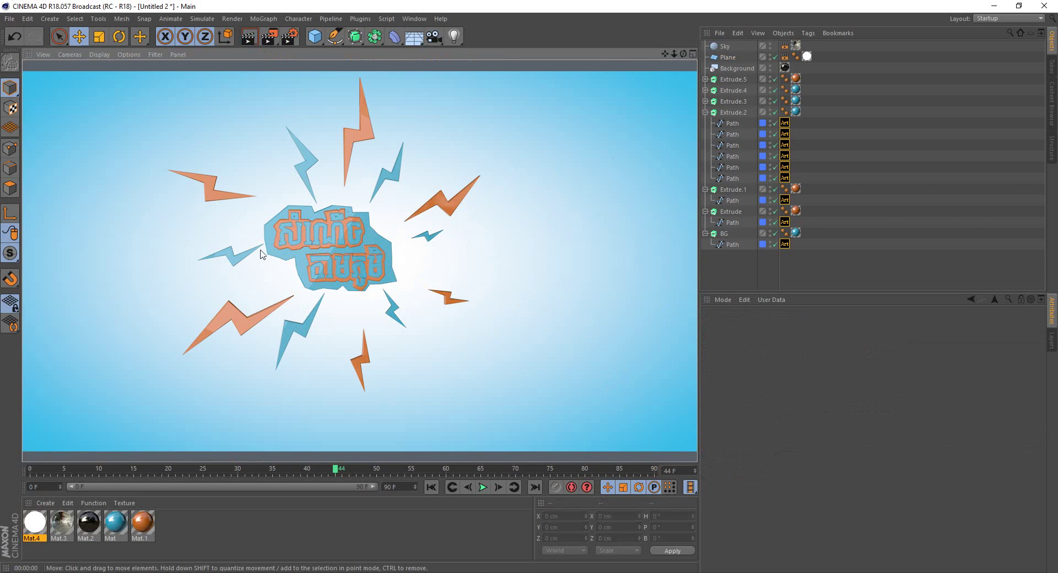
scroll(325, 210, "up", 1)
scroll(325, 209, "up", 3)
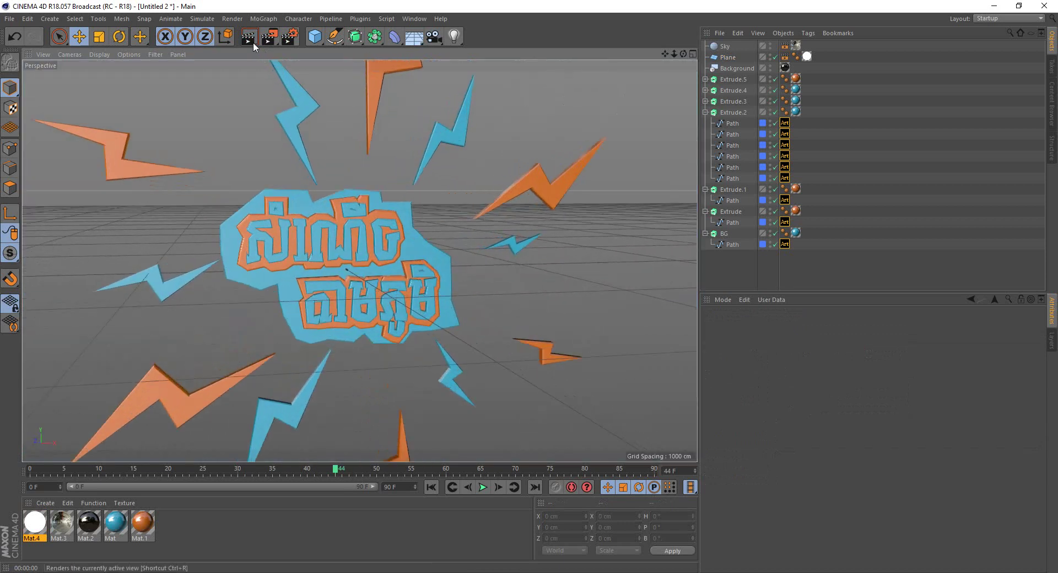
key("ctrl+r")
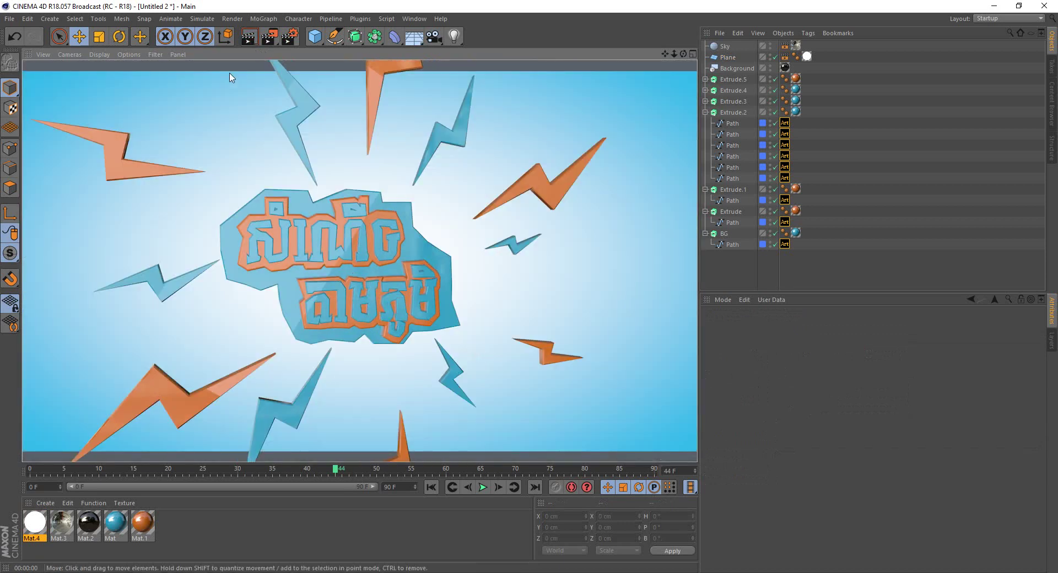
left_click_drag(235, 84, 298, 68, "alt")
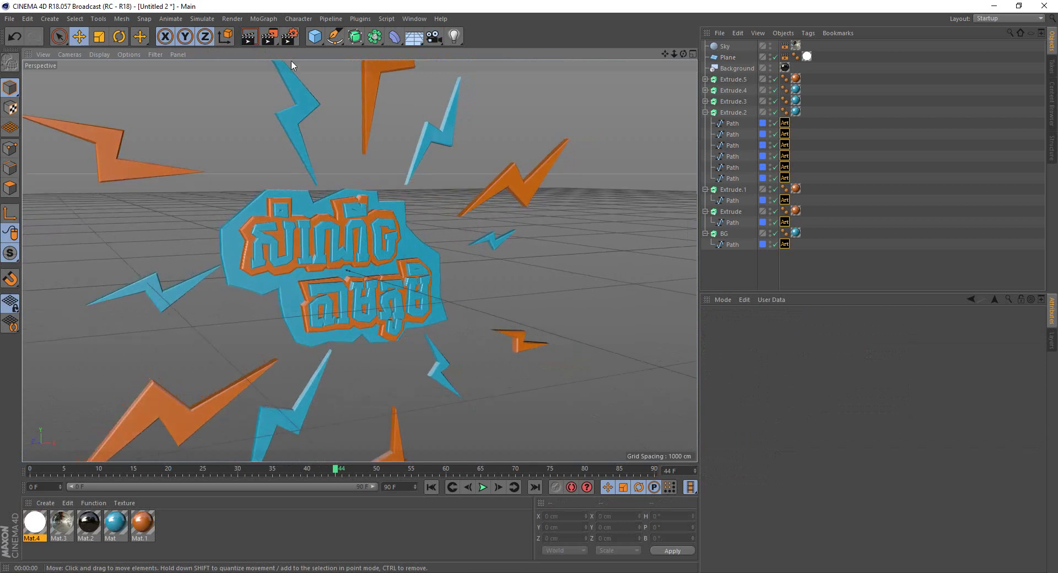
key("ctrl+r")
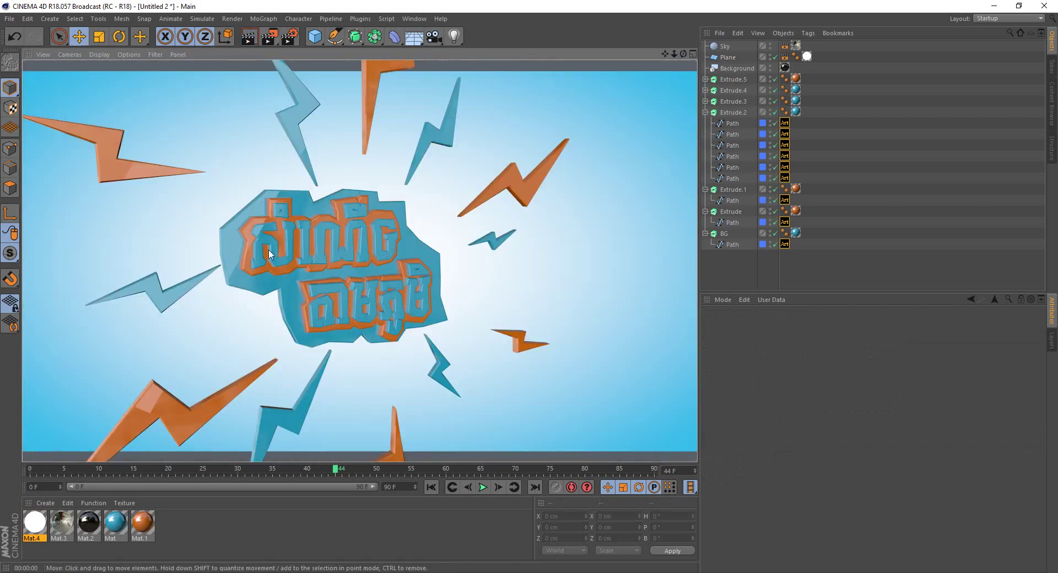
mouse_move(269, 249)
left_mouse_down("alt")
mouse_move(418, 263)
mouse_move(307, 247)
left_mouse_up("alt")
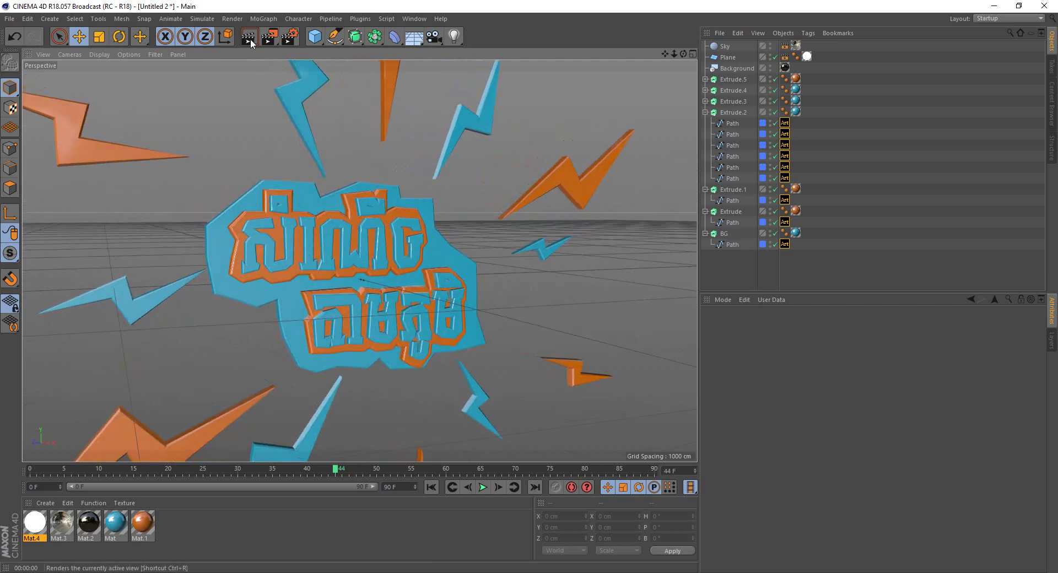
left_click(249, 37)
left_click_drag(371, 197, 415, 208, "alt")
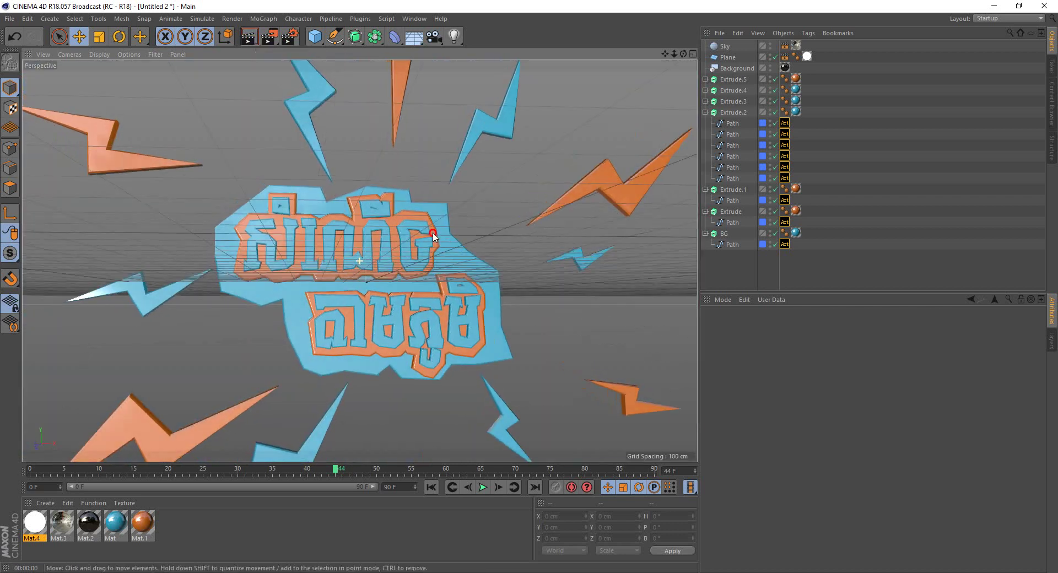
left_click(249, 37)
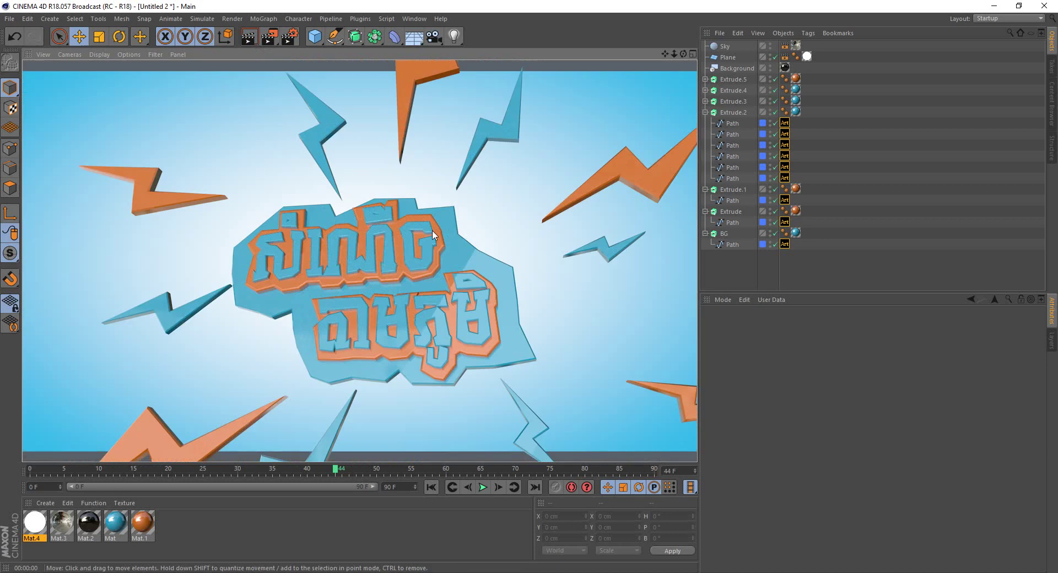
mouse_move(436, 236)
left_mouse_down("alt")
mouse_move(446, 237)
mouse_move(441, 212)
left_mouse_up("alt")
left_click(253, 37)
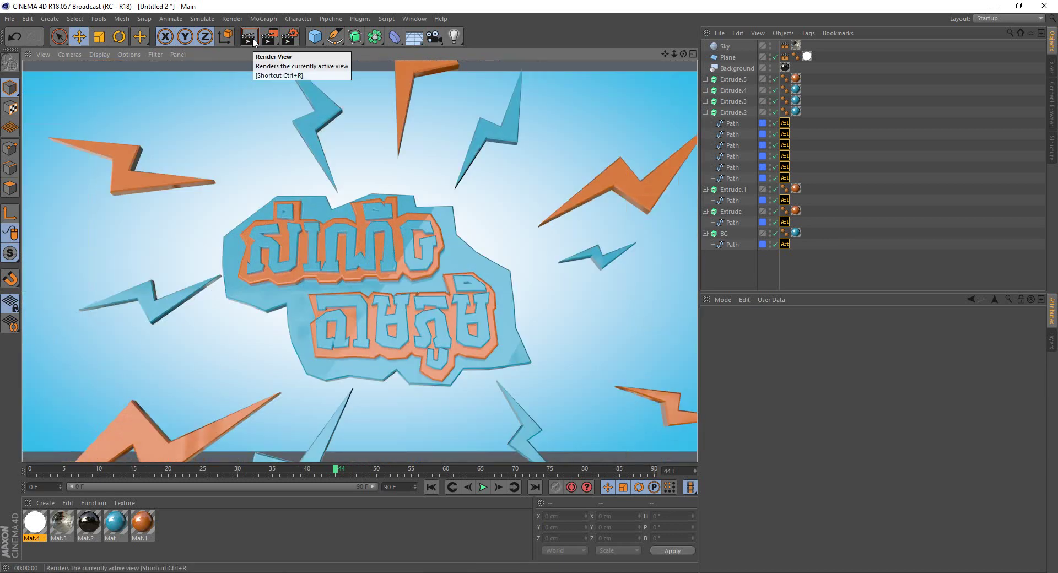
mouse_move(308, 226)
left_mouse_down("alt")
mouse_move(293, 236)
mouse_move(517, 333)
left_mouse_up("alt")
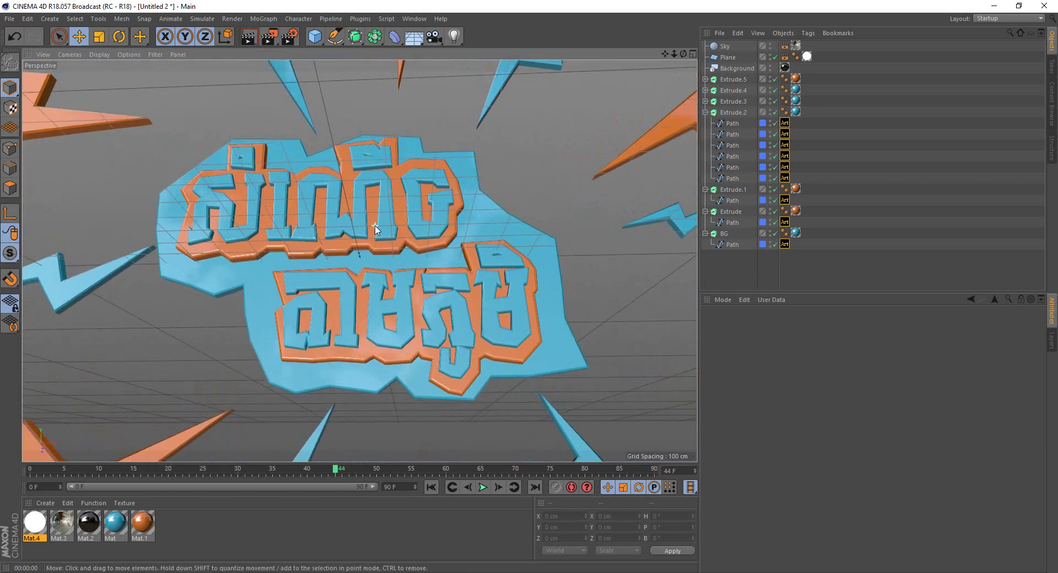
key("ctrl+r")
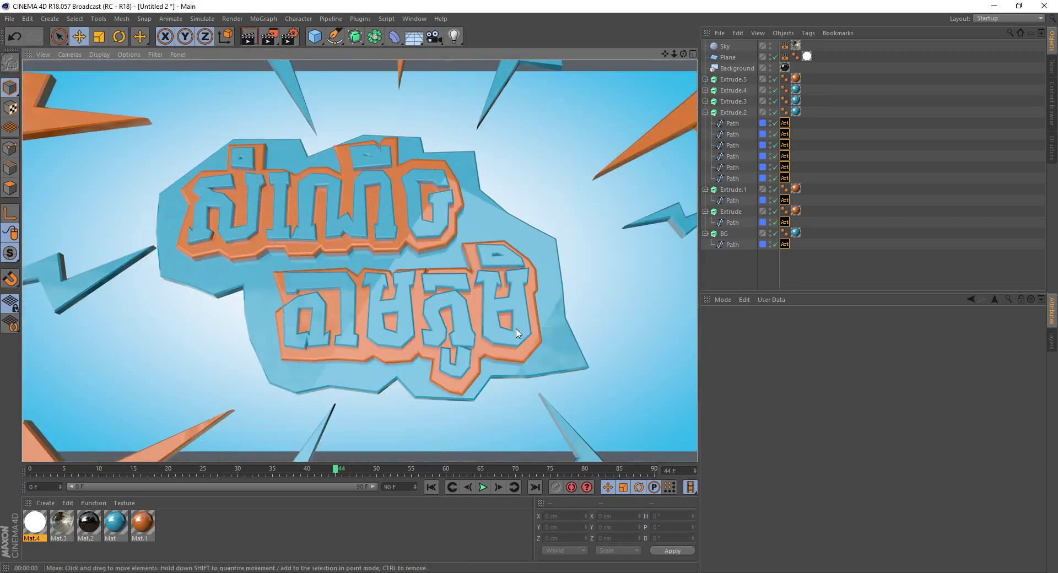
left_click_drag(477, 275, 424, 266, "alt")
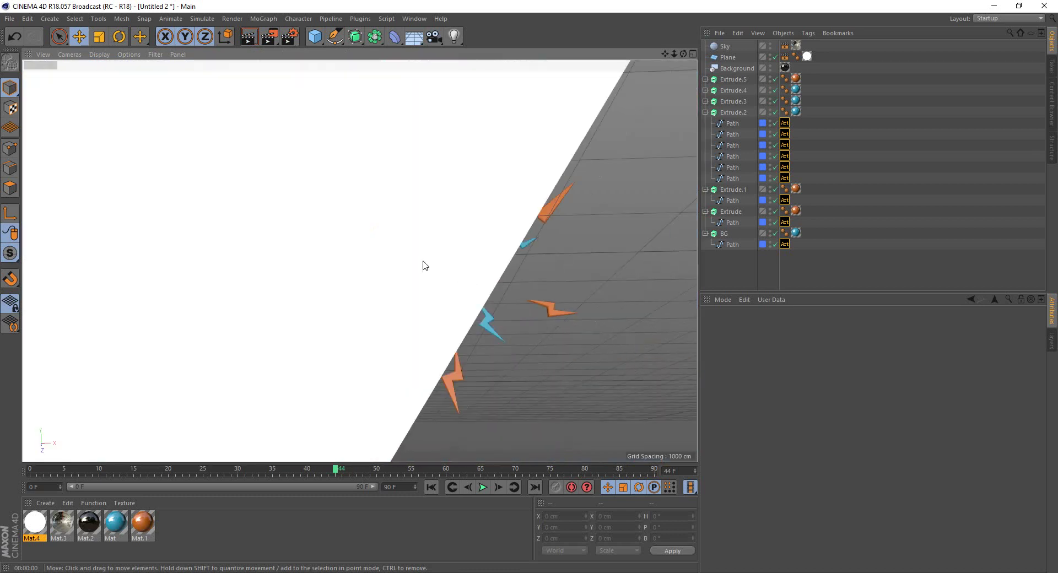
mouse_move(291, 238)
left_mouse_down("alt")
mouse_move(369, 264)
mouse_move(296, 200)
mouse_move(491, 321)
mouse_move(328, 212)
left_mouse_up("alt")
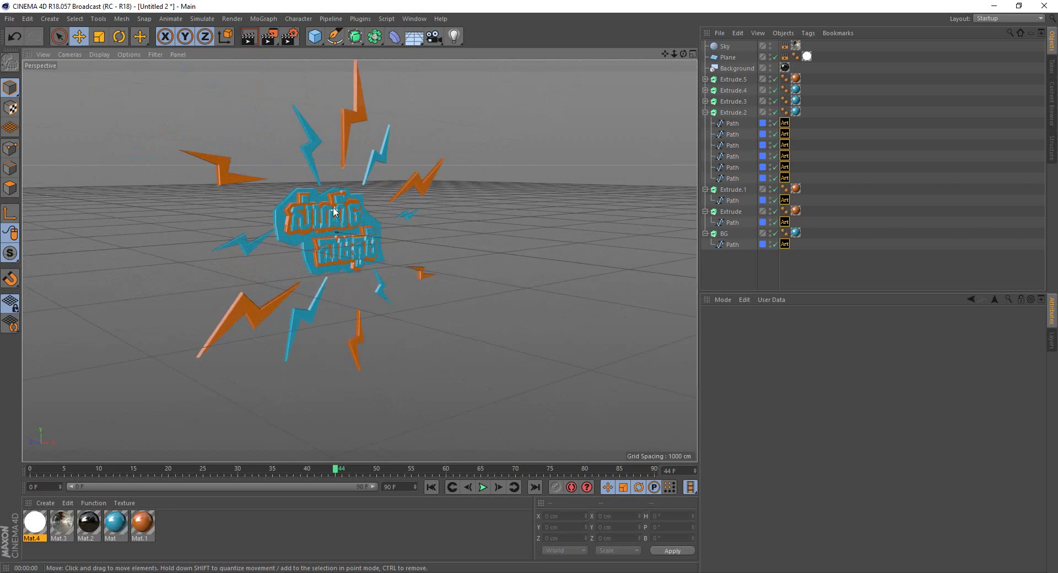
scroll(327, 211, "up", 5)
left_click_drag(434, 276, 444, 275, "alt")
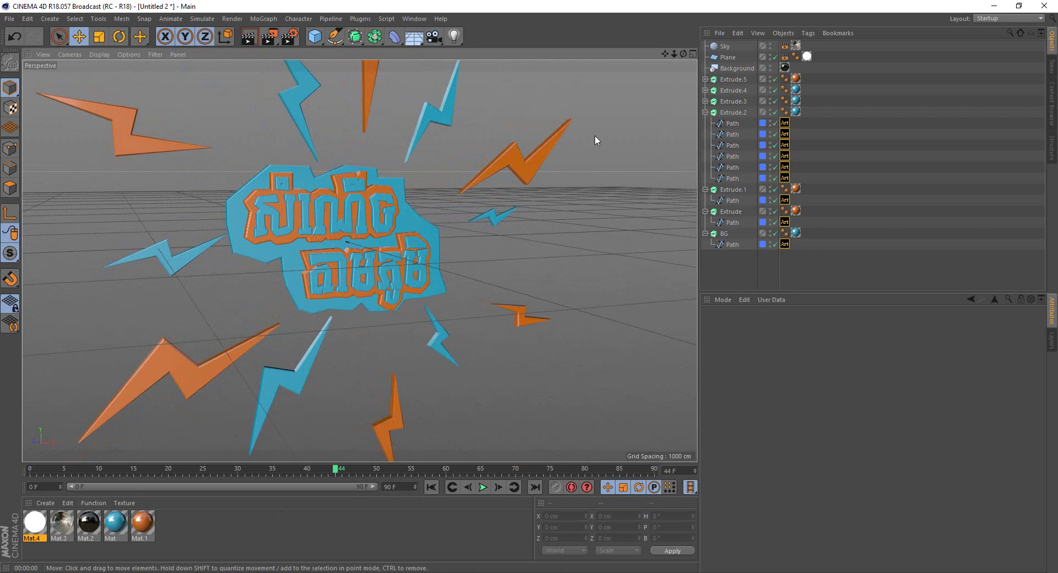
- Collapse the Extrude.2, Extrude.1, Extrude and BG hierarchies and make BG visible again
left_click(705, 112)
left_click(705, 123)
left_click(706, 134)
left_click(706, 145)
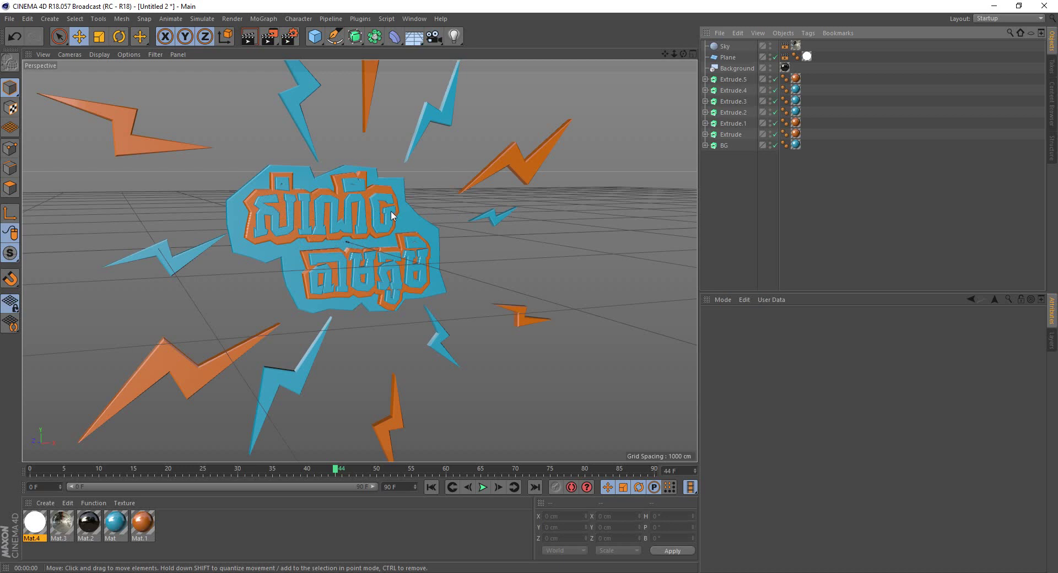
left_click(722, 145)
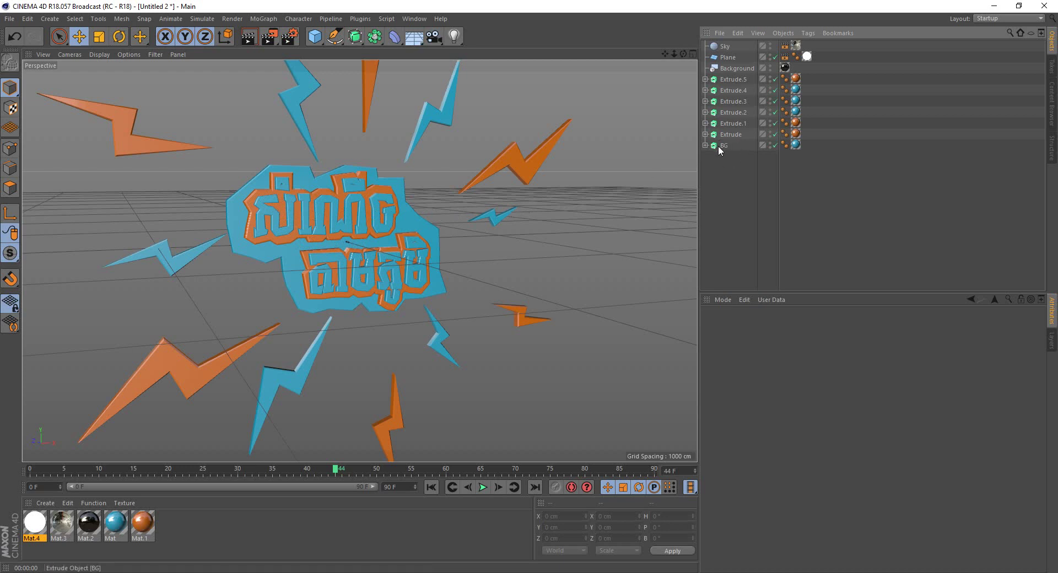
left_click(771, 145)
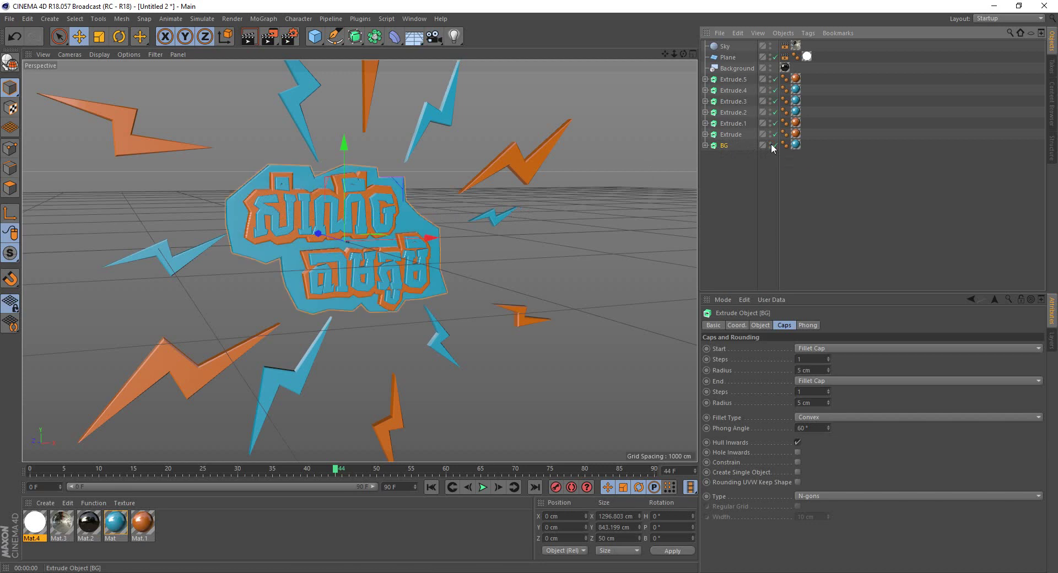
- Toggle each extrude's visibility to identify it, then group Extrude.3 through BG under a Null
left_click(770, 132)
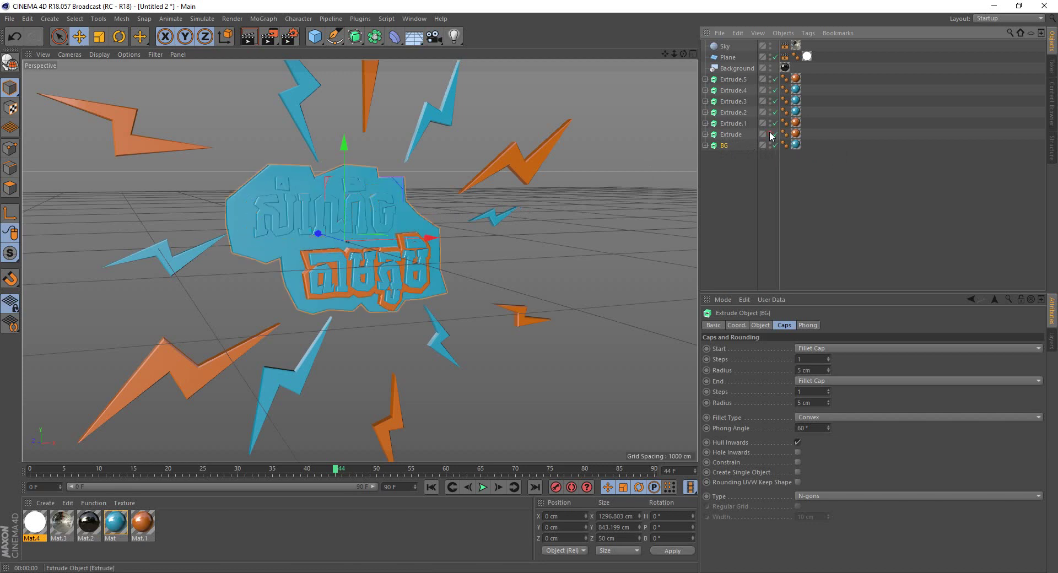
left_click(770, 133)
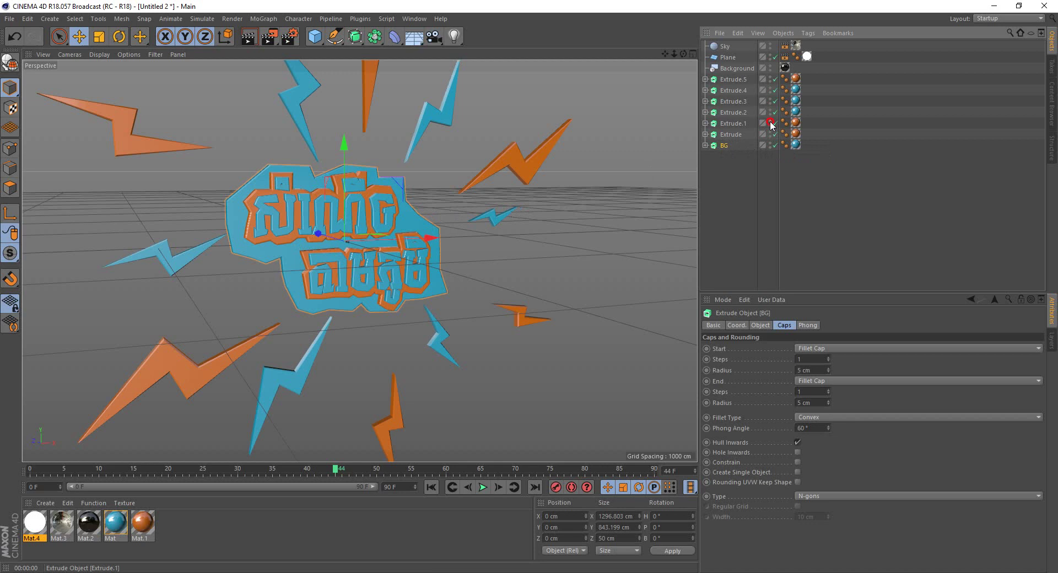
left_click(770, 123)
left_click(769, 112)
left_click(770, 101)
left_click(770, 101)
left_click(769, 87)
left_click(770, 86)
left_click_drag(744, 193, 727, 102)
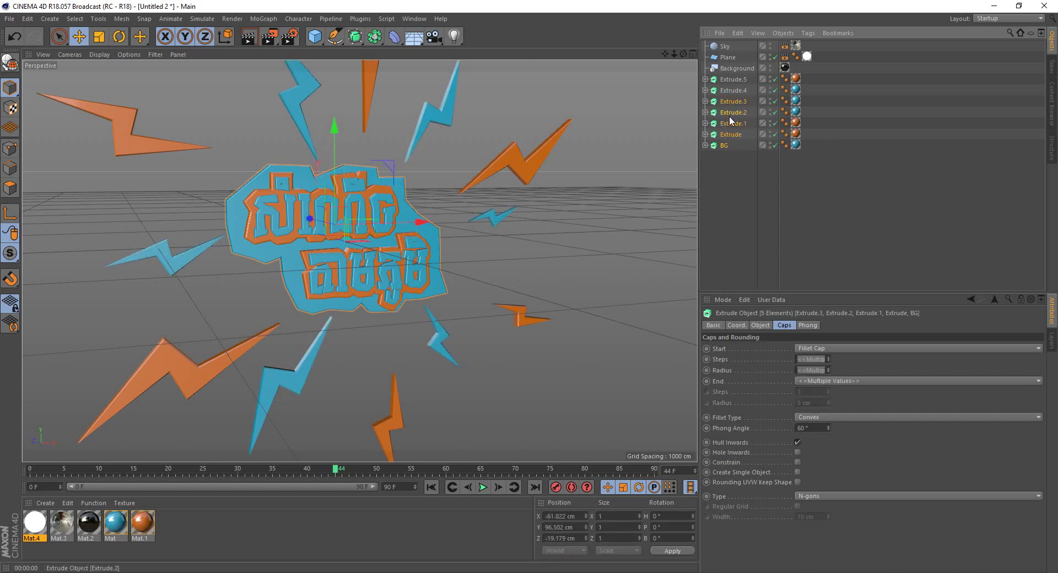
key("alt+g")
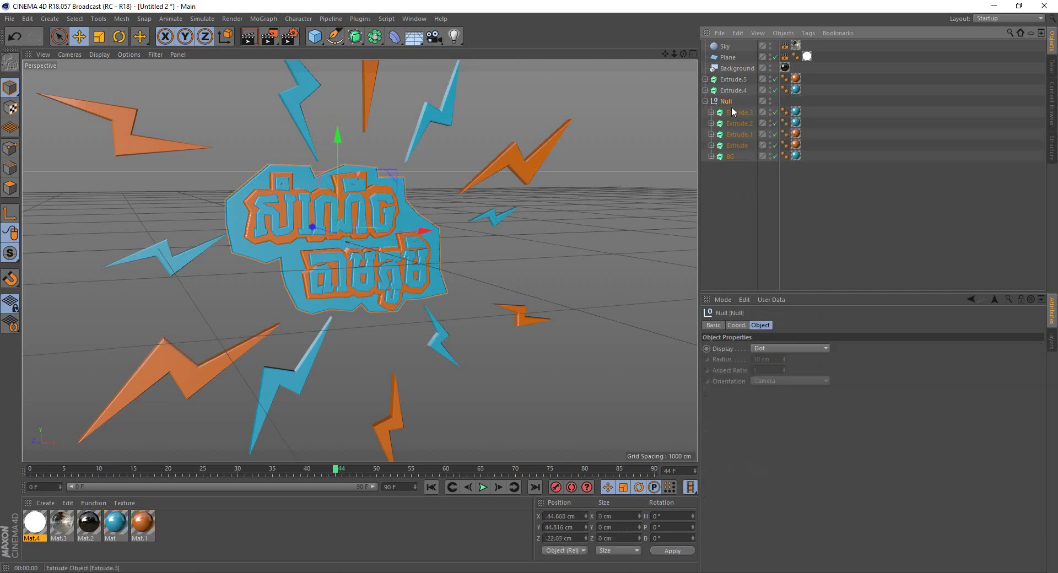
- Add a MoGraph Fracture object and parent the Null group under it
left_click(731, 113)
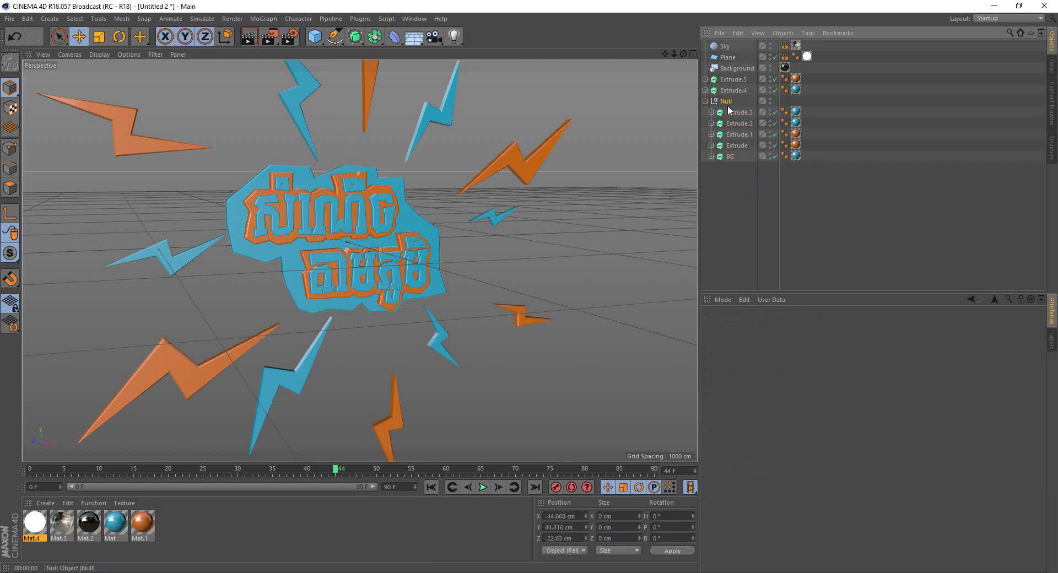
left_click(726, 102)
left_click(263, 18)
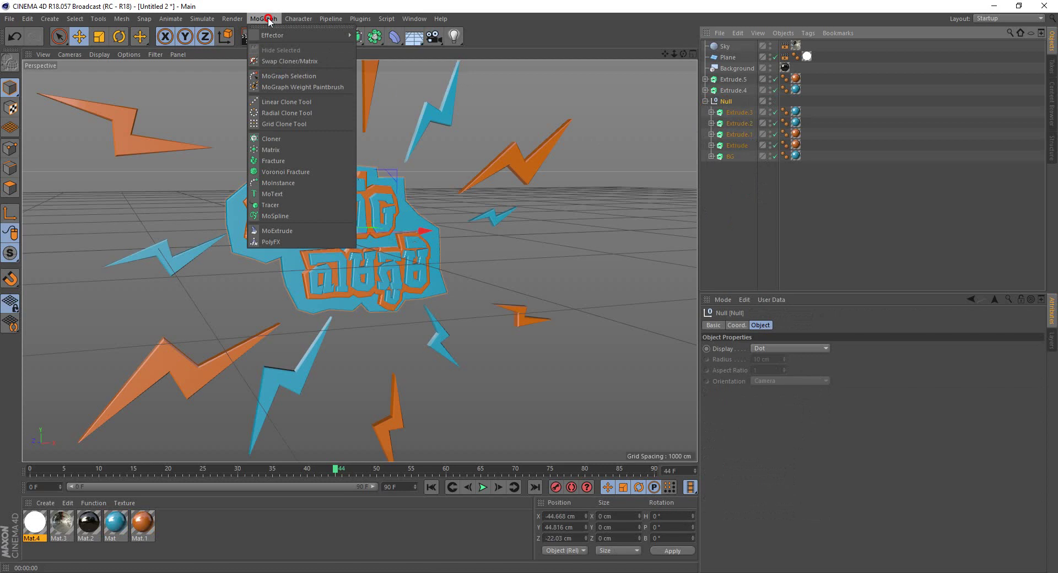
left_click(296, 161)
mouse_move(731, 46)
left_mouse_down()
mouse_move(723, 108)
mouse_move(731, 103)
left_mouse_up()
left_click_drag(310, 221, 552, 248, "alt")
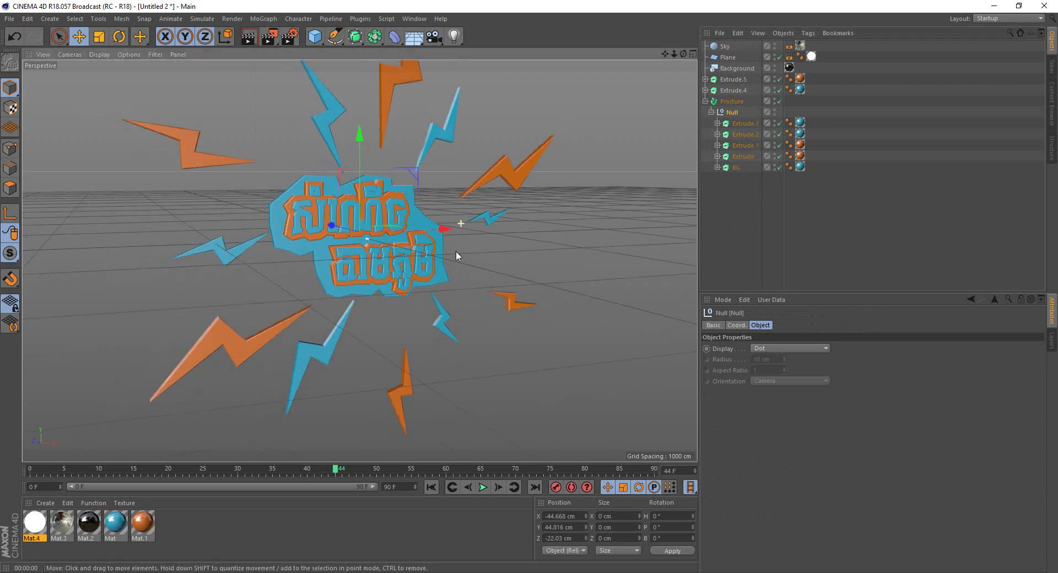
- With Fracture selected, add a Plain effector
left_click(732, 101)
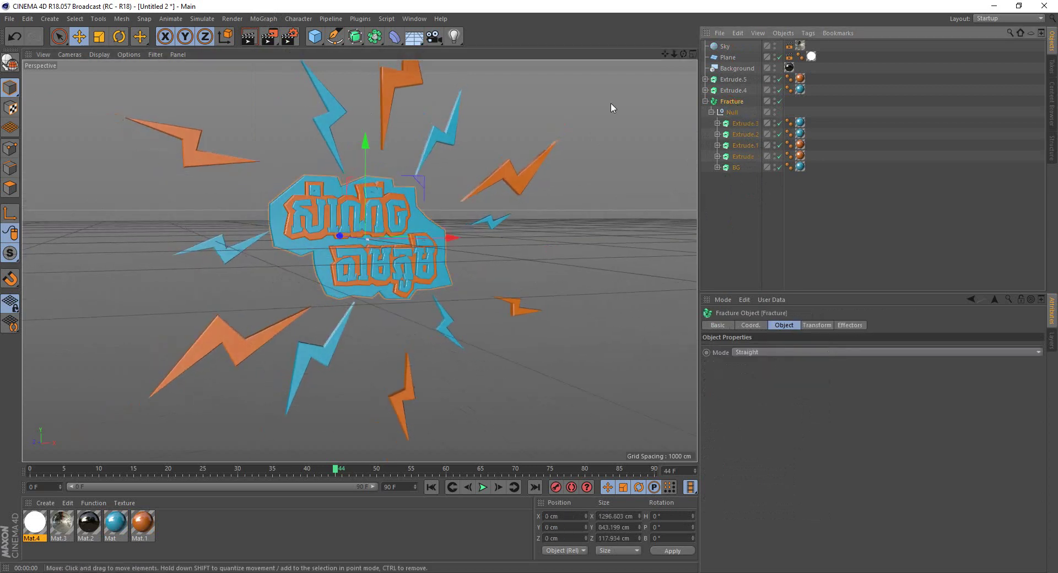
left_click(263, 19)
mouse_move(273, 35)
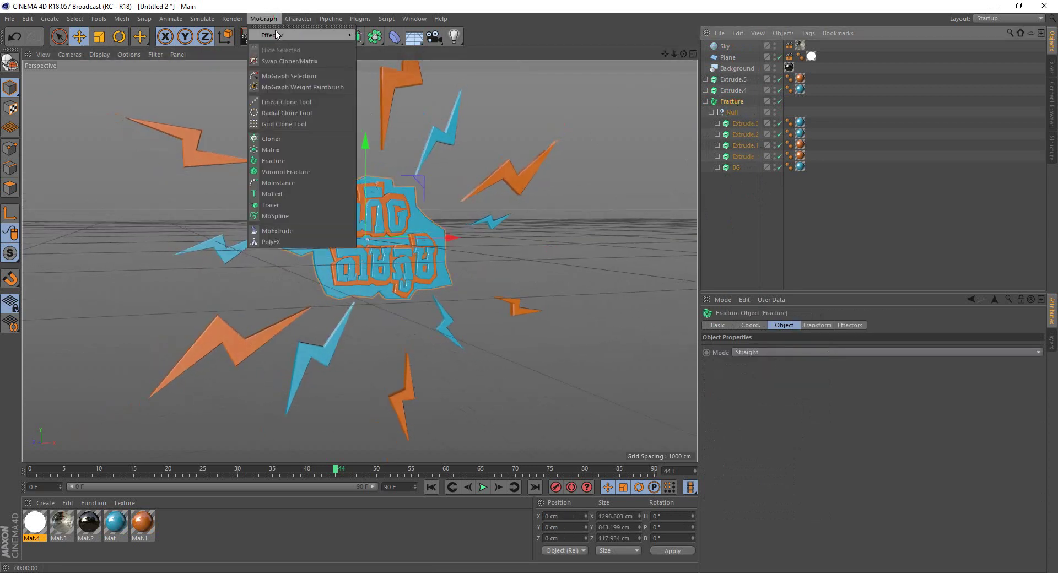
left_click(394, 49)
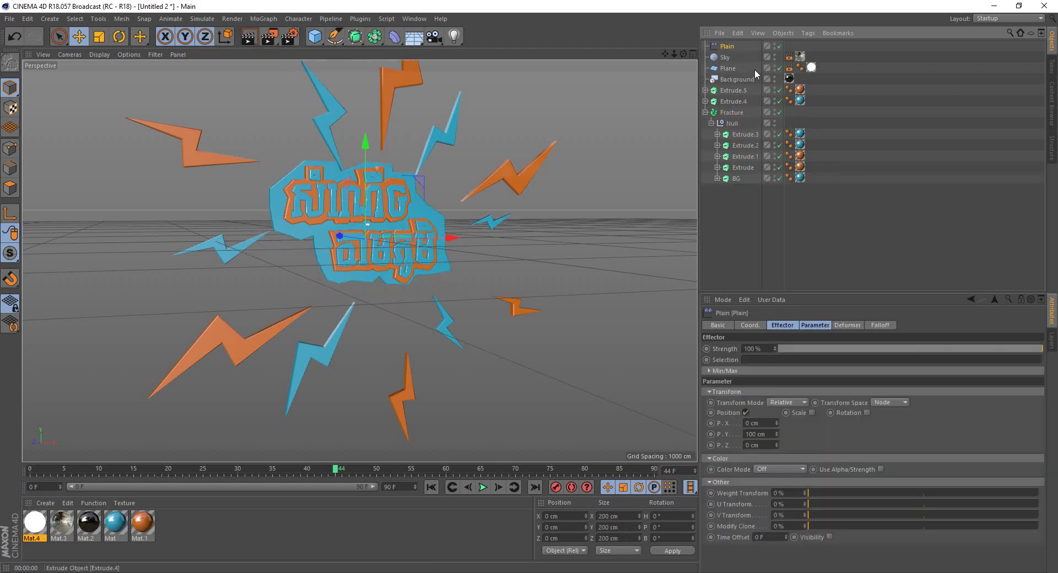
- Switch the Plain effector from Position to Uniform Scale, trying -1 but leaving scale at 0
left_click_drag(728, 47, 729, 110)
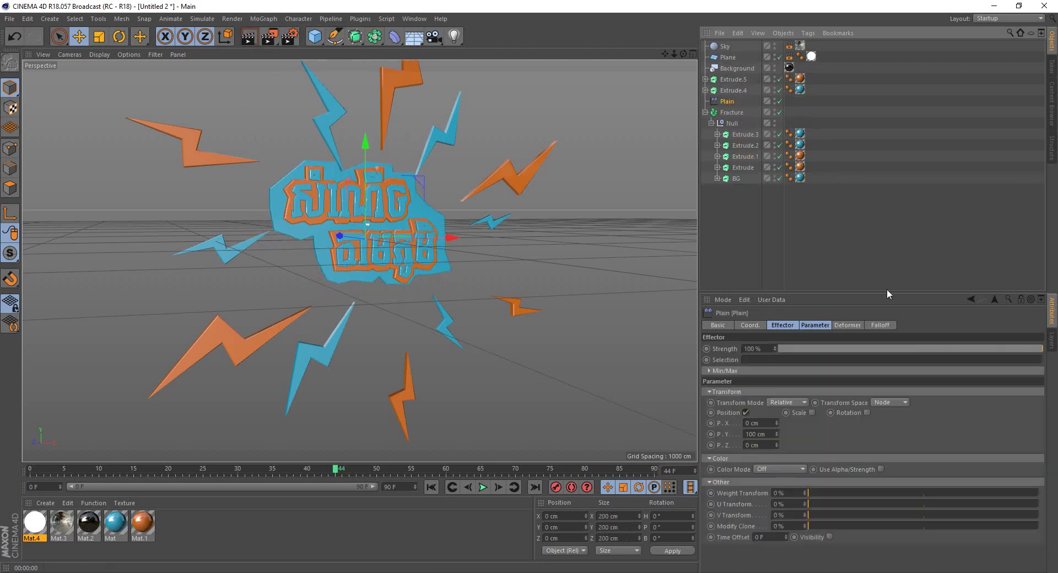
left_click(746, 413)
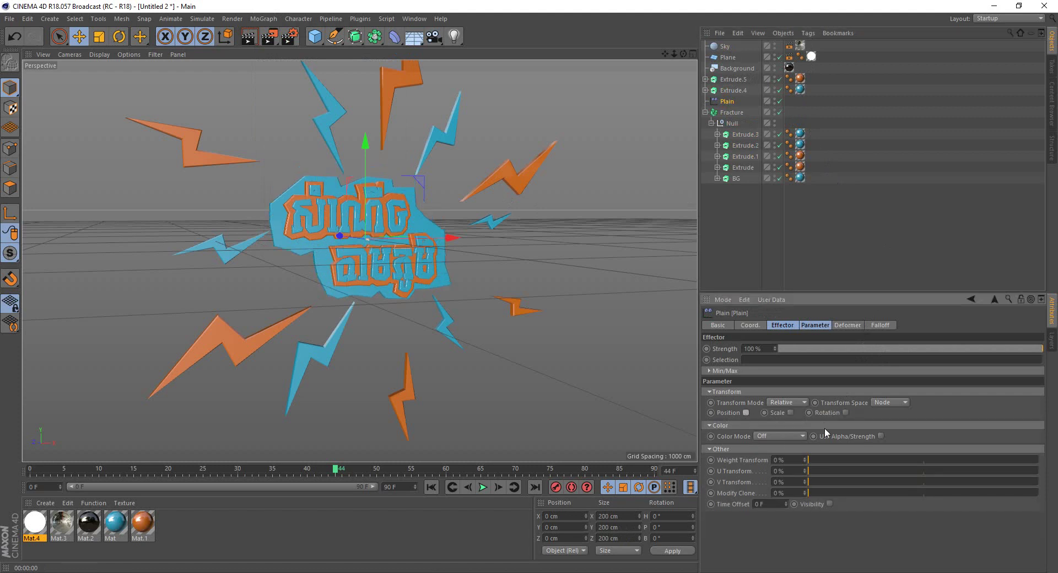
left_click(790, 413)
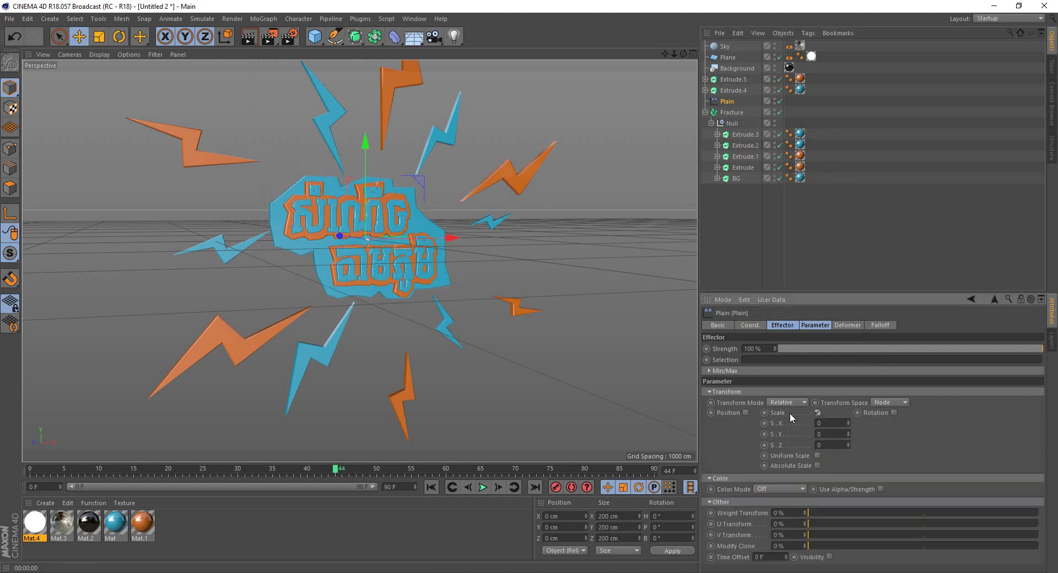
left_click(818, 457)
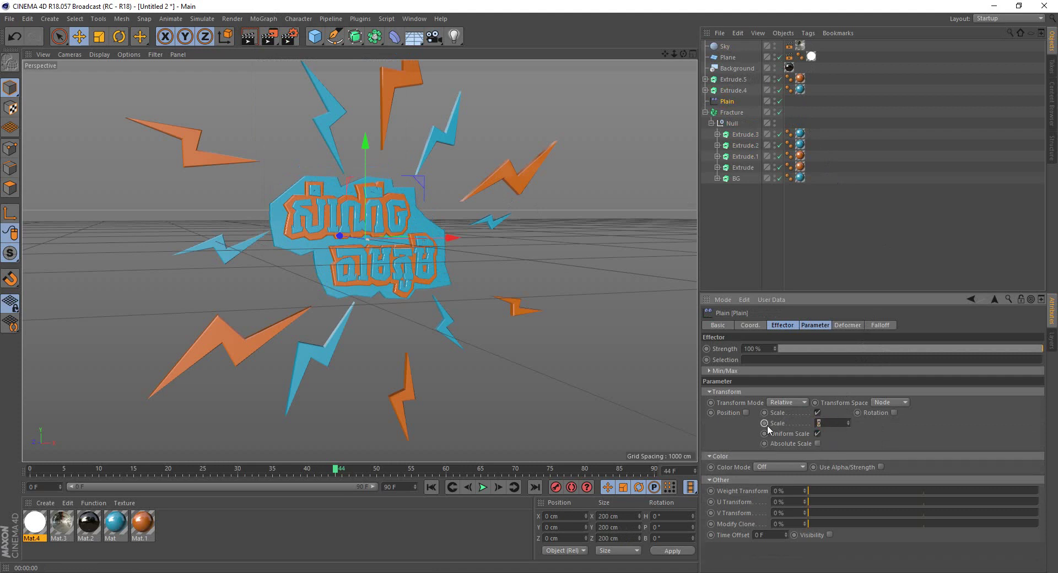
type("-1")
key("Return")
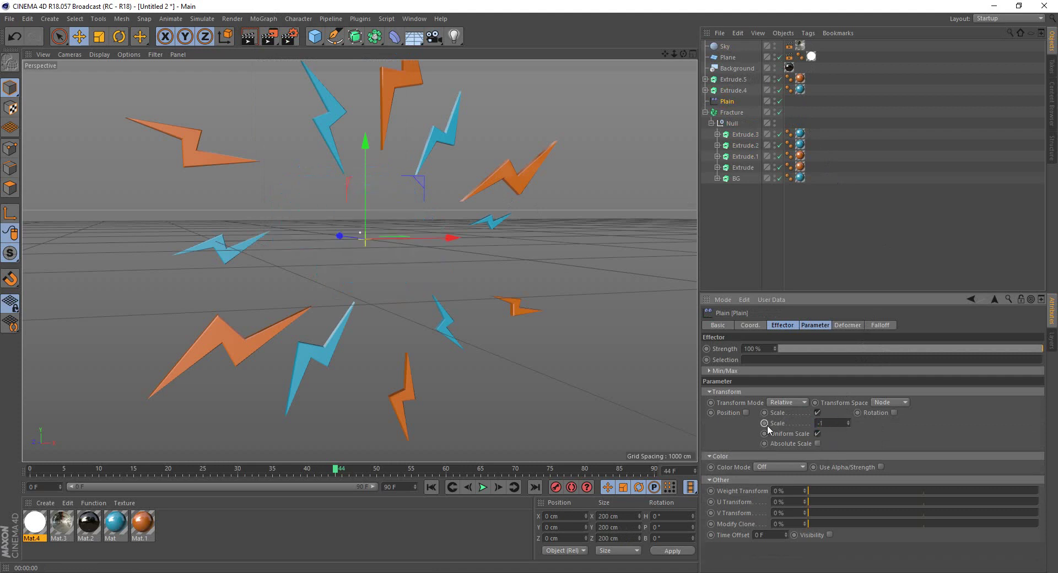
key("ctrl+z")
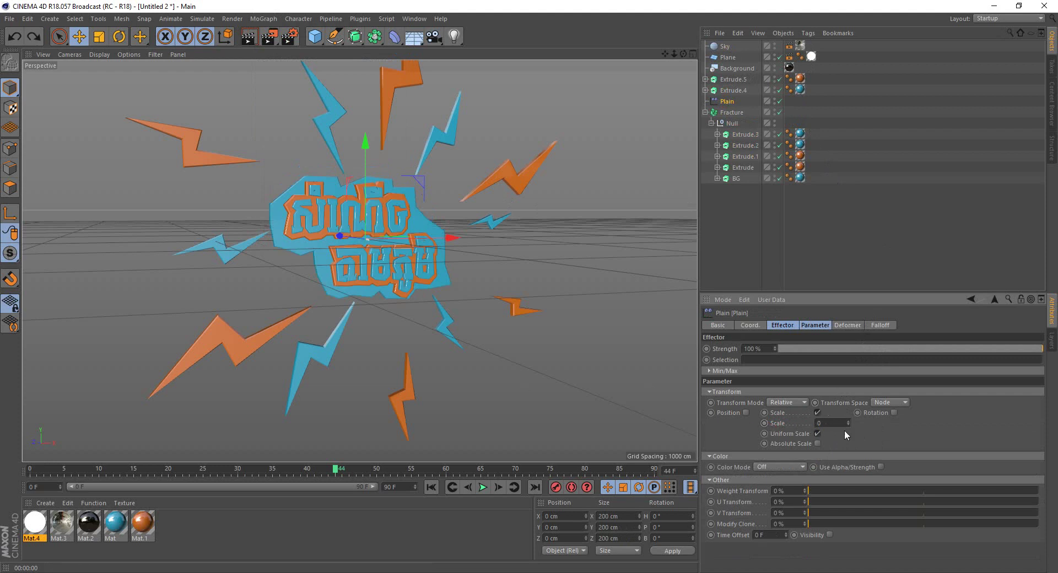
- Set the Plain effector's falloff shape to Linear
left_click(875, 326)
left_click(766, 348)
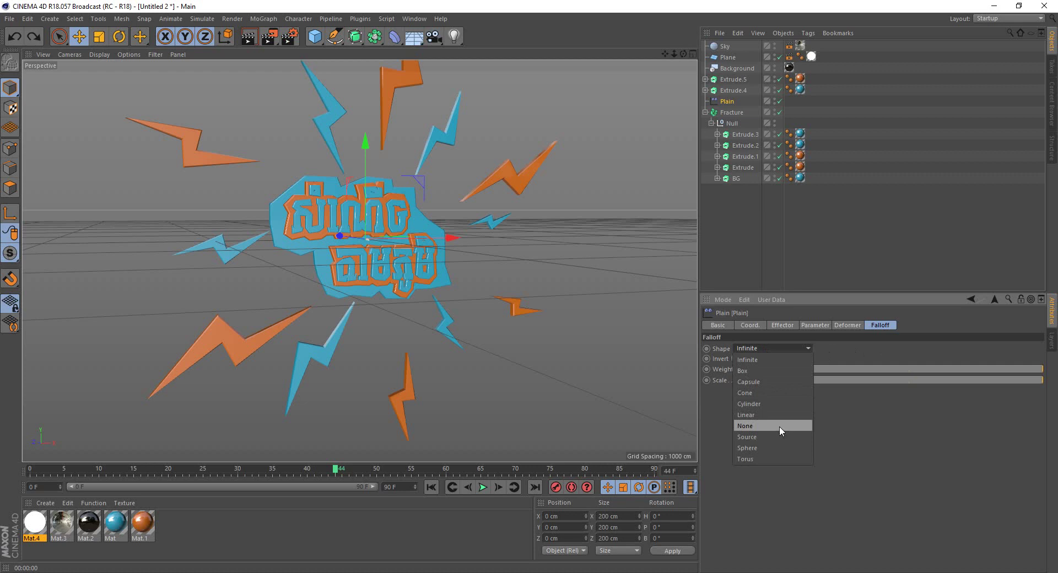
left_click(772, 414)
scroll(366, 243, "up", 3)
scroll(372, 245, "up", 3)
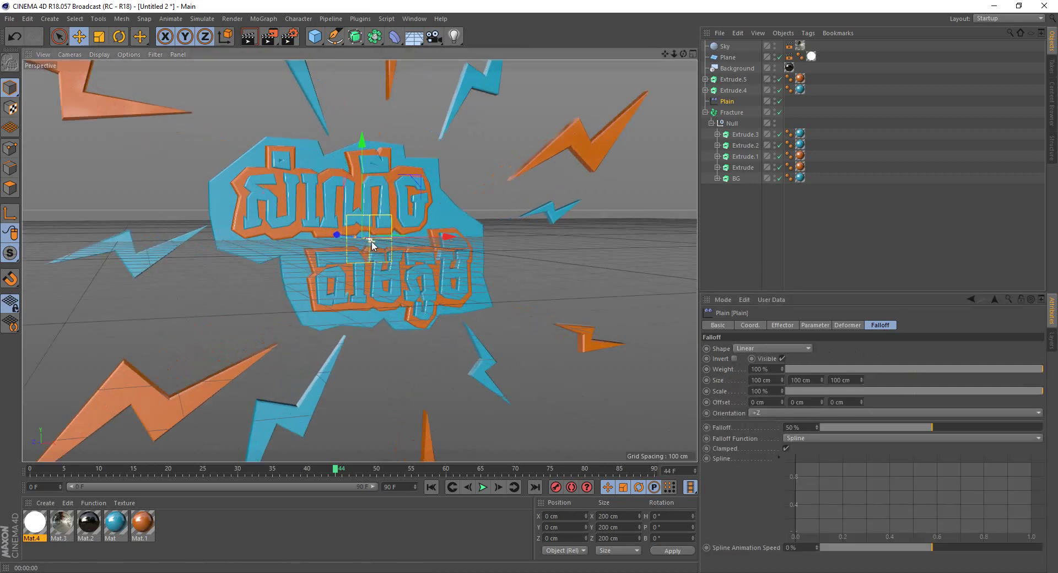
mouse_move(503, 260)
left_mouse_down("alt")
mouse_move(395, 337)
mouse_move(633, 366)
mouse_move(458, 321)
mouse_move(634, 331)
left_mouse_up("alt")
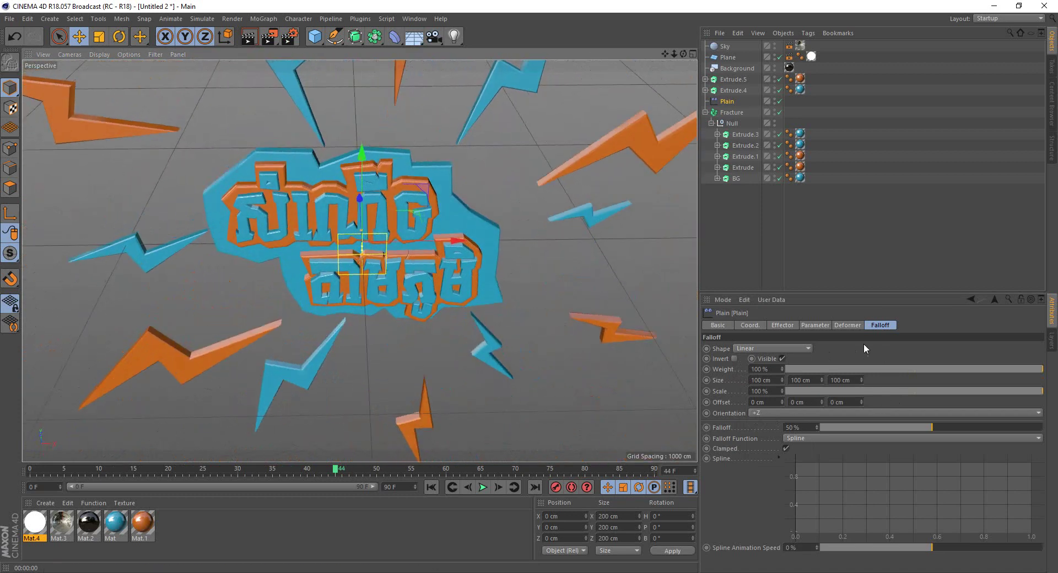
- Try +Y, -Z and +Z falloff orientations while orbiting around the title
left_click(767, 412)
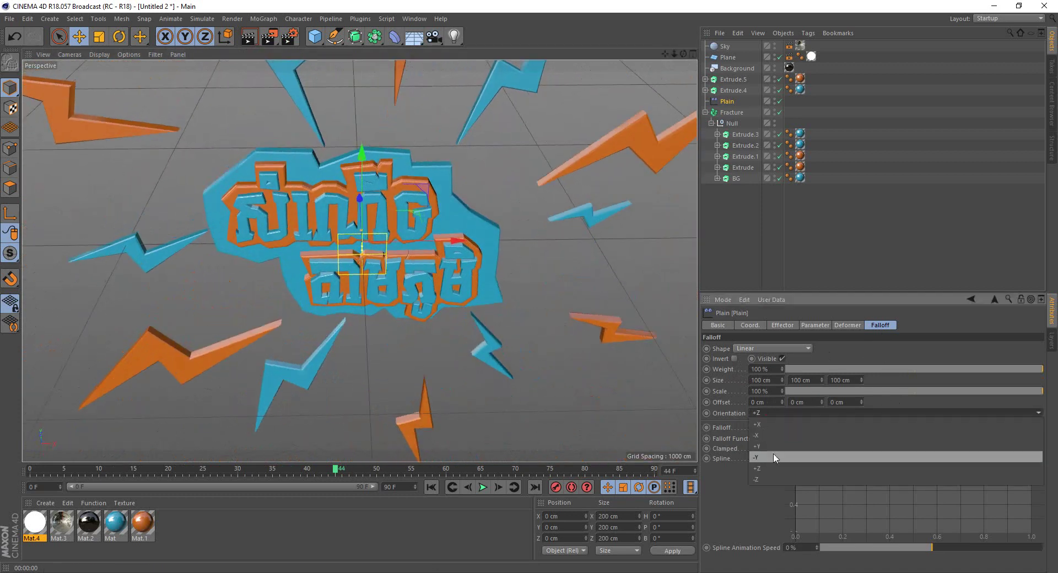
left_click(770, 446)
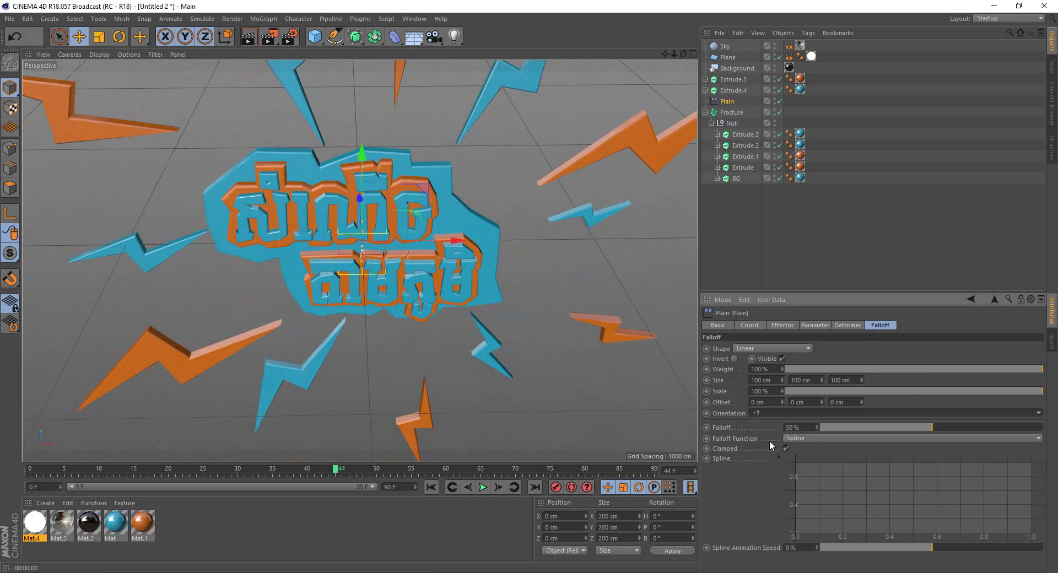
left_click(769, 411)
left_click(772, 481)
left_click_drag(473, 326, 463, 383, "alt")
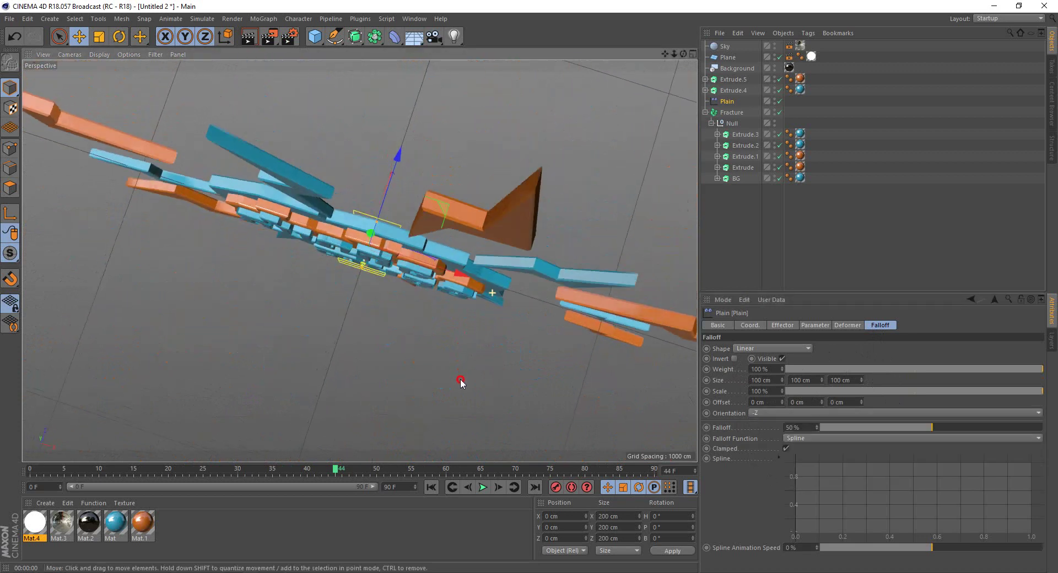
left_click(759, 413)
left_click(761, 466)
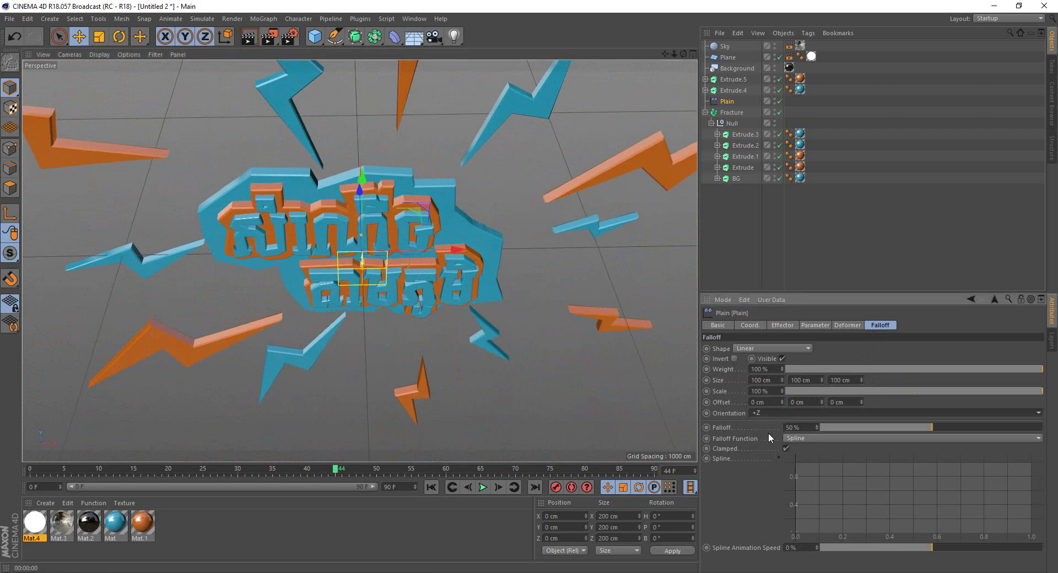
- Try -Y and +Y, then settle the falloff orientation on -X
left_click(767, 413)
left_click(766, 456)
left_click(763, 412)
left_click(764, 440)
left_click(759, 416)
left_click(764, 429)
mouse_move(522, 312)
left_mouse_down("alt")
mouse_move(579, 312)
mouse_move(597, 356)
mouse_move(511, 301)
mouse_move(543, 259)
mouse_move(606, 262)
left_mouse_up("alt")
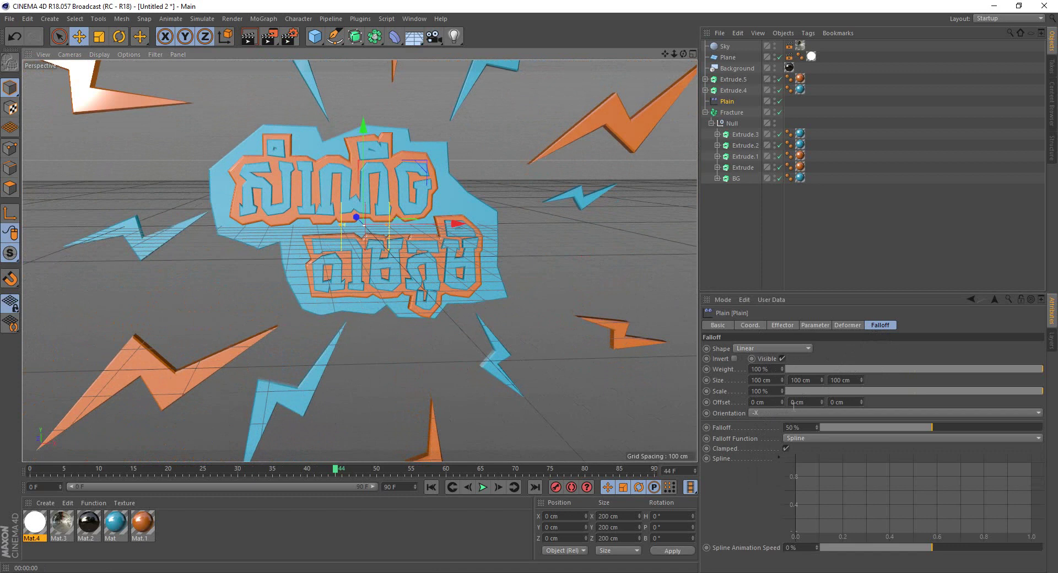
left_click(783, 325)
- Apply Scale -1 to the Plain effector and slide it along X to about -796 cm
left_click(812, 326)
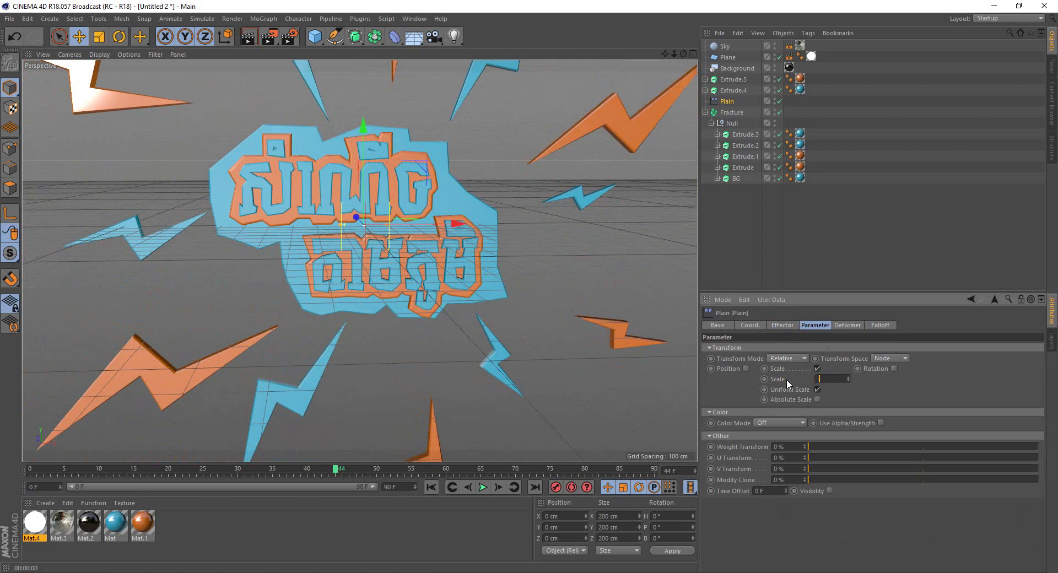
type("-1")
key("Return")
mouse_move(456, 224)
left_mouse_down()
mouse_move(339, 228)
mouse_move(371, 238)
mouse_move(298, 260)
left_mouse_up()
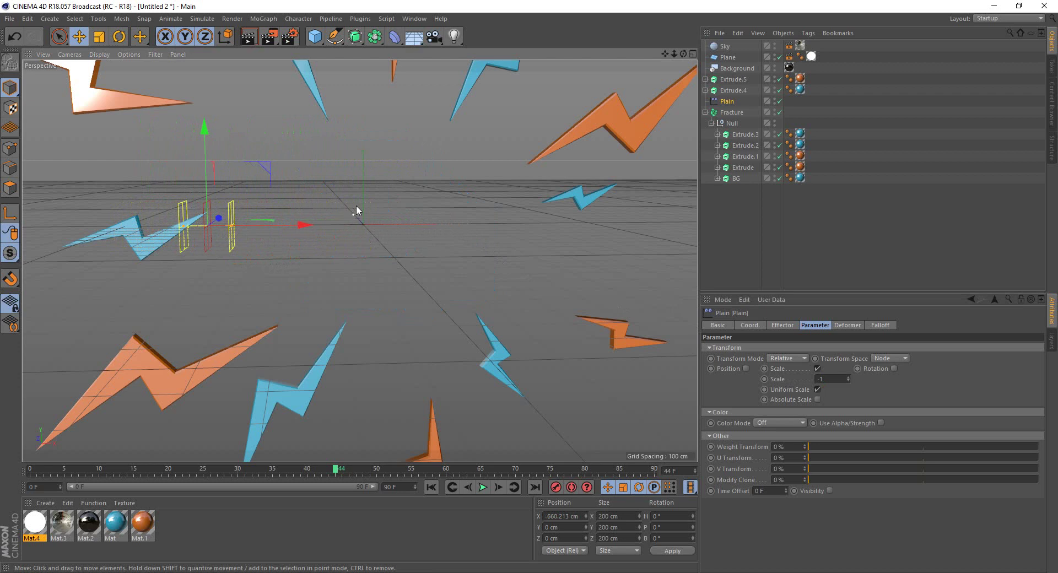
mouse_move(306, 224)
left_mouse_down()
mouse_move(686, 220)
mouse_move(213, 217)
mouse_move(440, 219)
mouse_move(272, 220)
left_mouse_up()
left_click(751, 325)
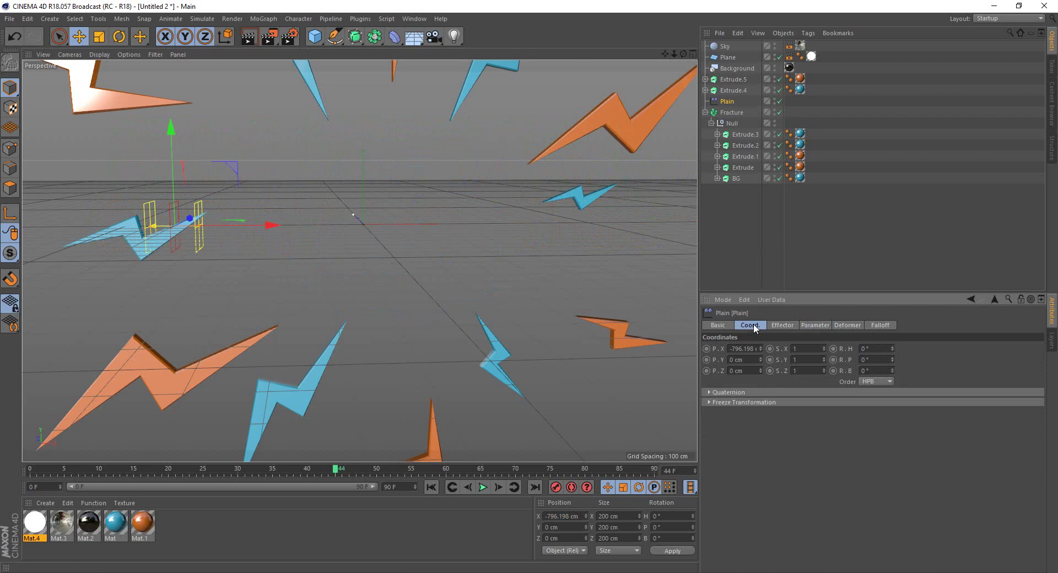
- Position the Plain effector at X -453.696 cm and keyframe its P.X at frame 0
left_click_drag(253, 230, 409, 239)
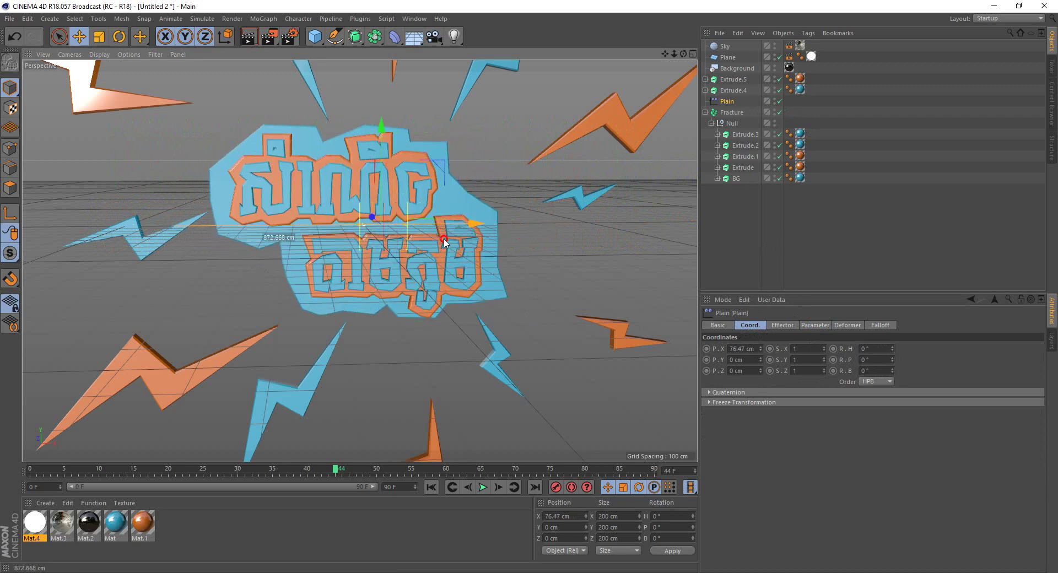
left_click_drag(409, 240, 359, 247)
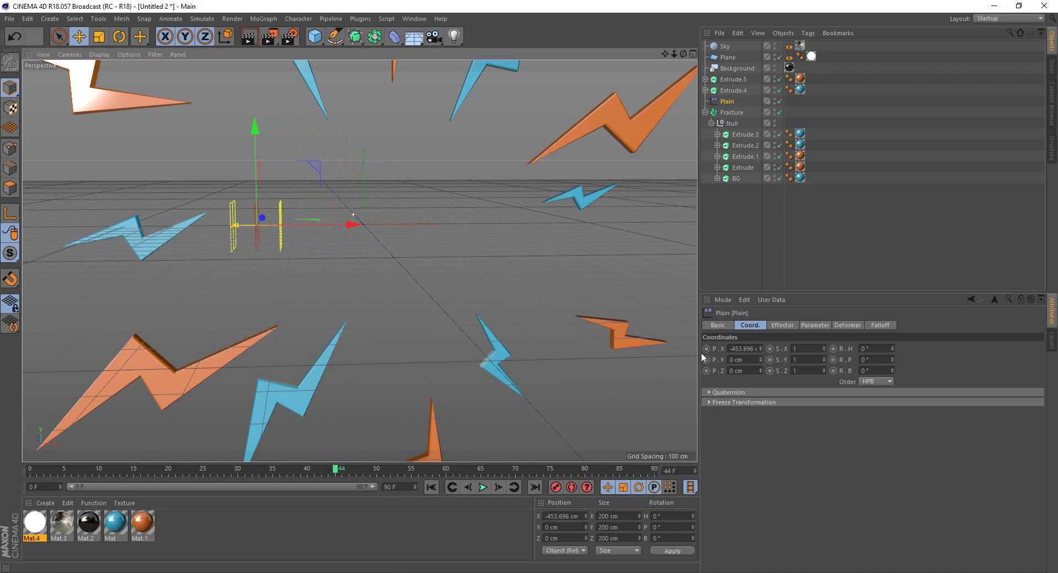
key("ctrl+z")
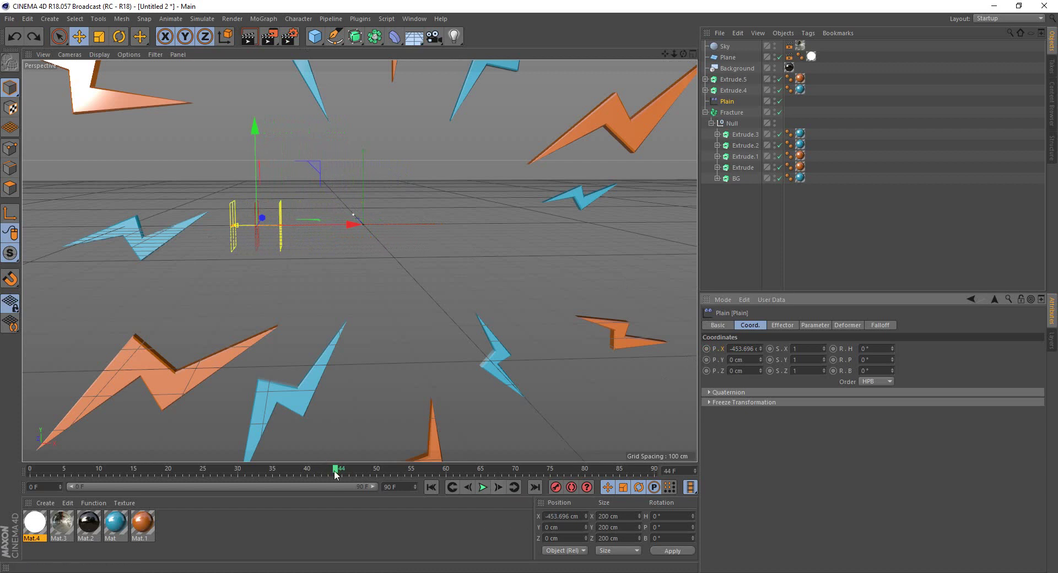
left_click_drag(340, 473, 23, 477)
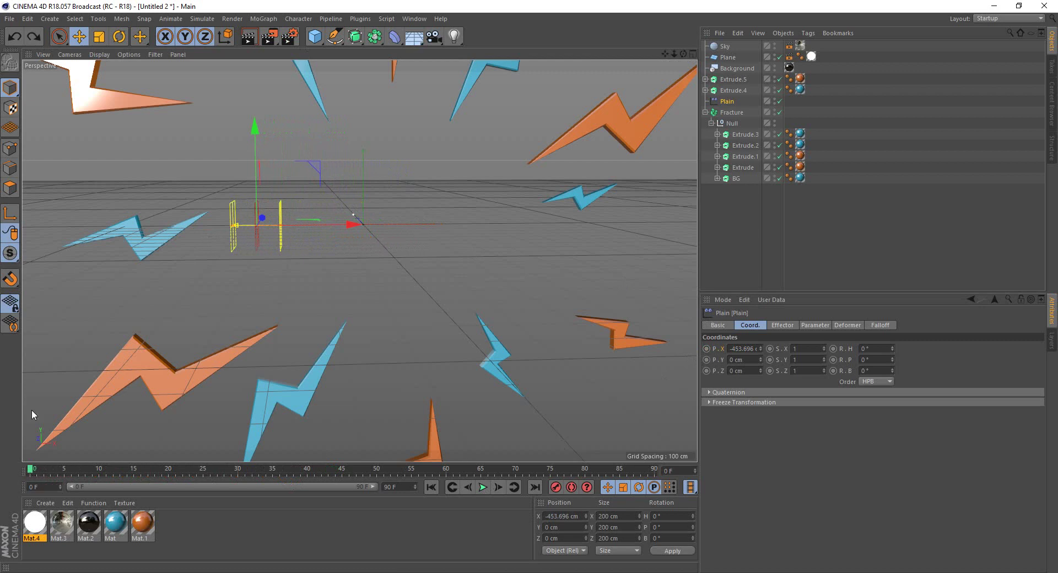
left_click(706, 348, "ctrl")
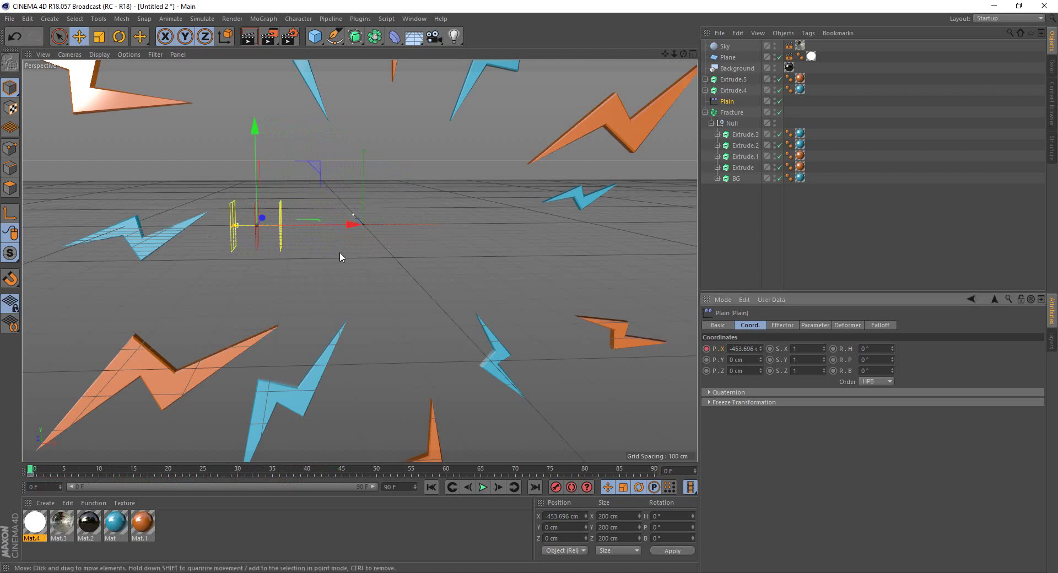
- Add a second X keyframe near frame 70 with the effector at 862.618 cm
left_click_drag(31, 471, 515, 477)
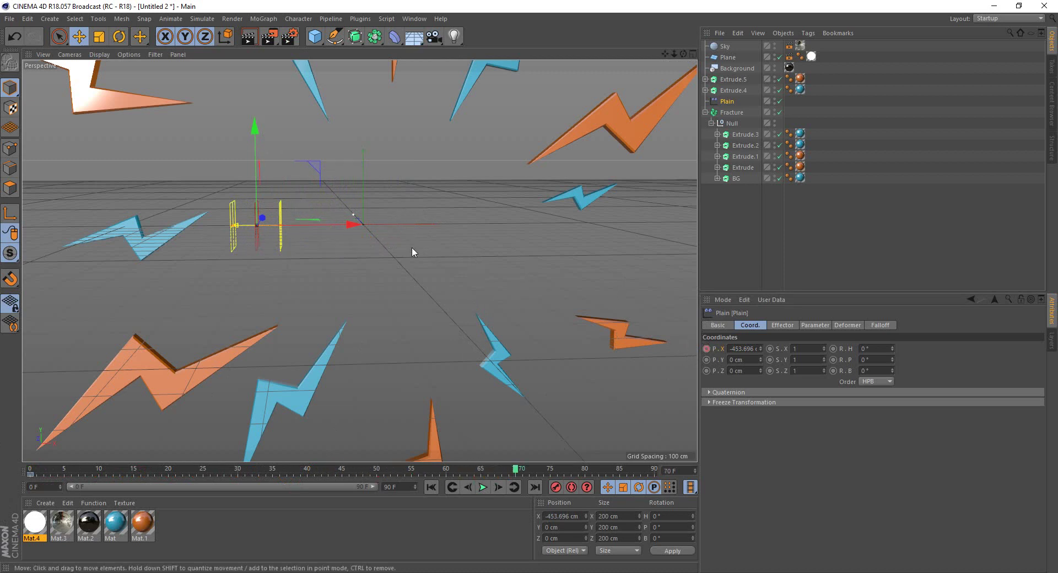
left_click_drag(351, 224, 649, 228)
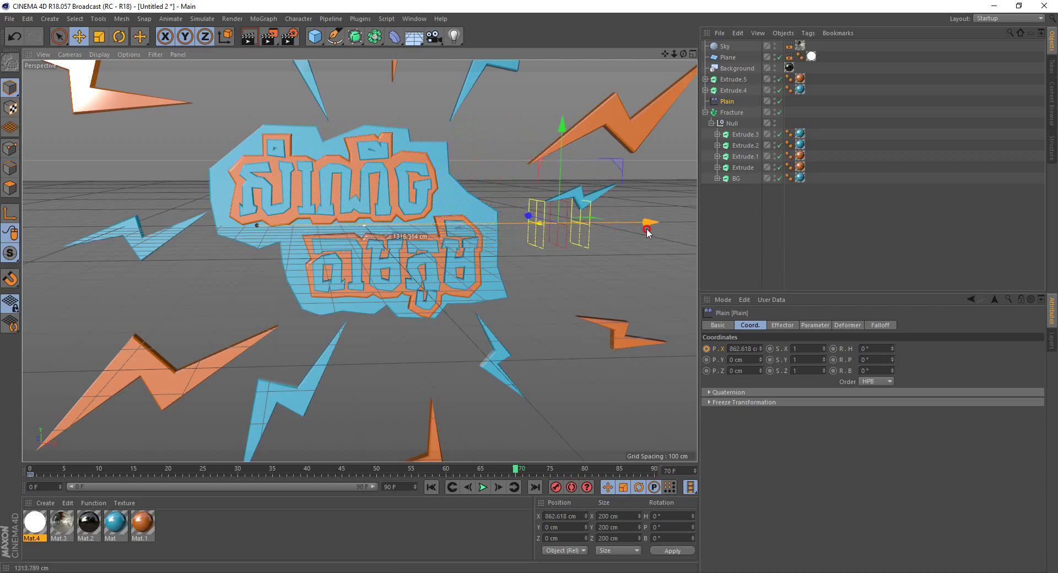
left_click(706, 349)
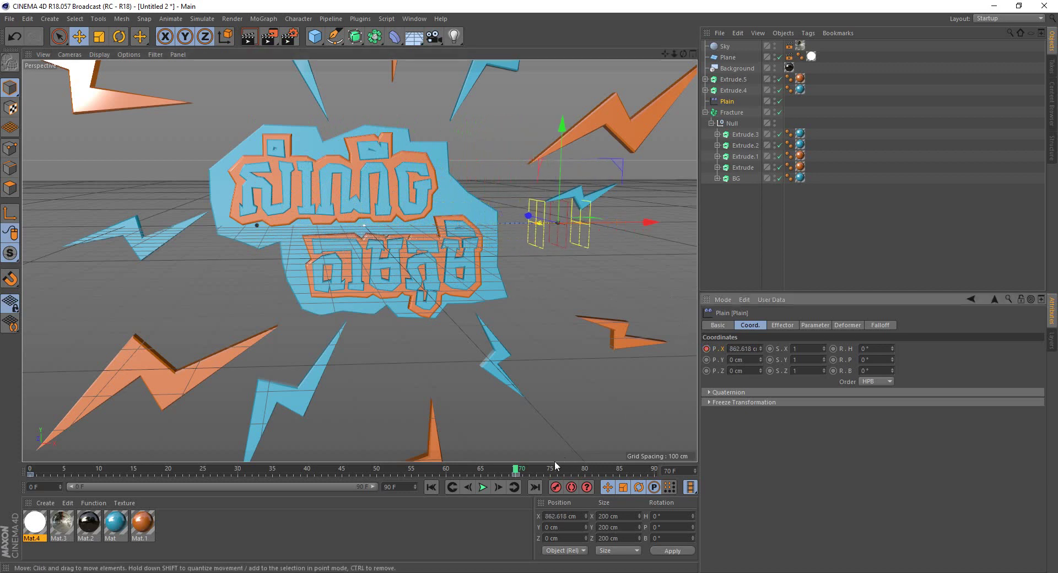
- Play and scrub the animation to preview the reveal, pausing at frame 41
left_click(460, 489)
left_click(482, 487)
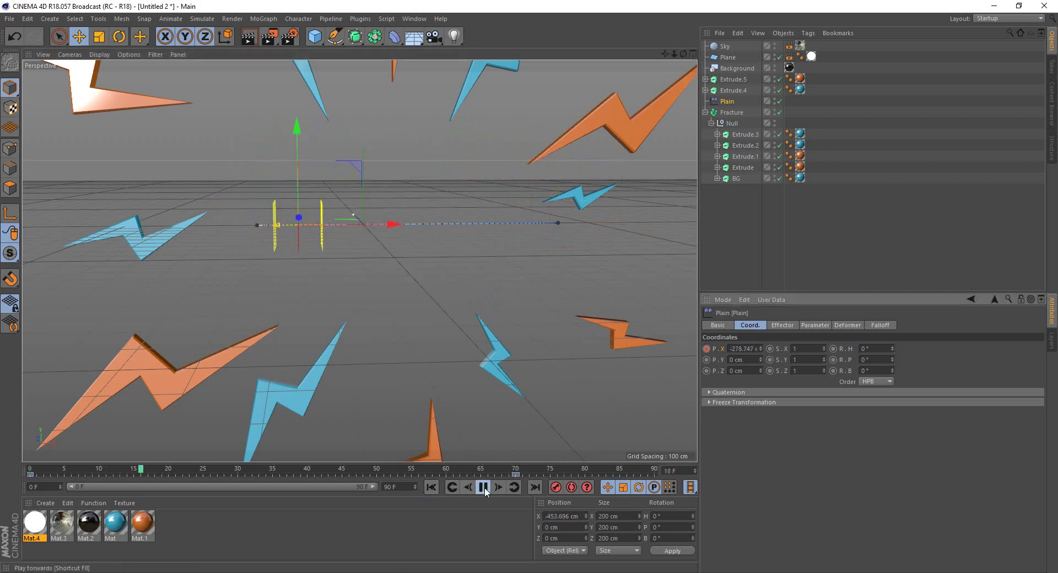
left_click(483, 487)
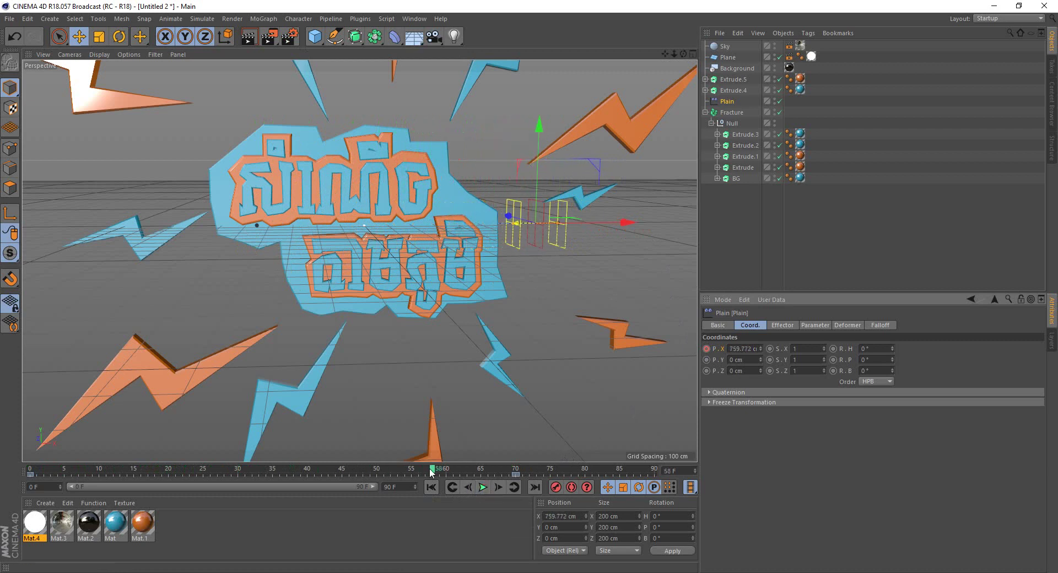
left_click(175, 470)
left_click_drag(191, 470, 232, 470)
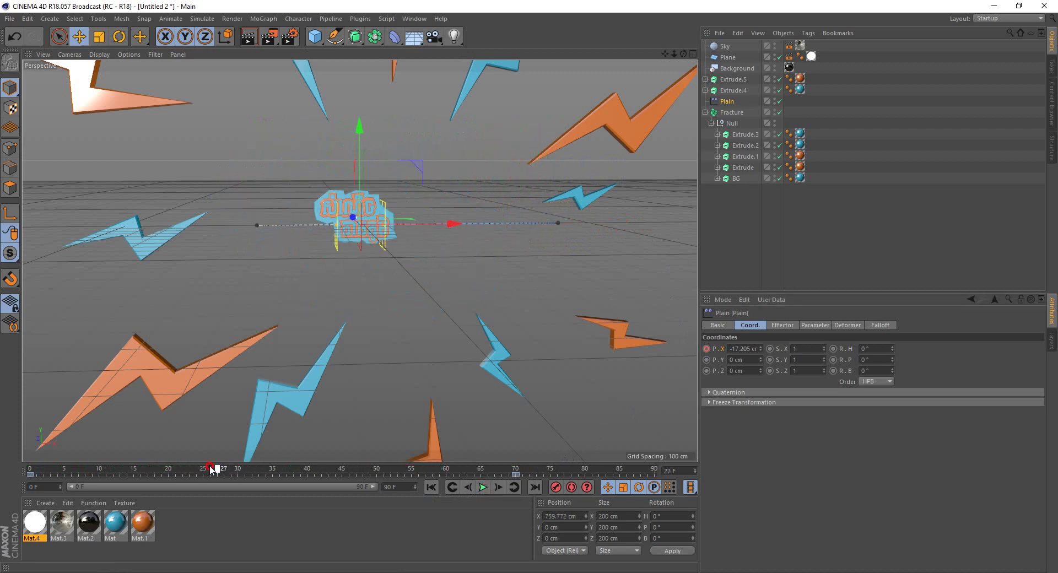
left_click(432, 487)
left_click(482, 488)
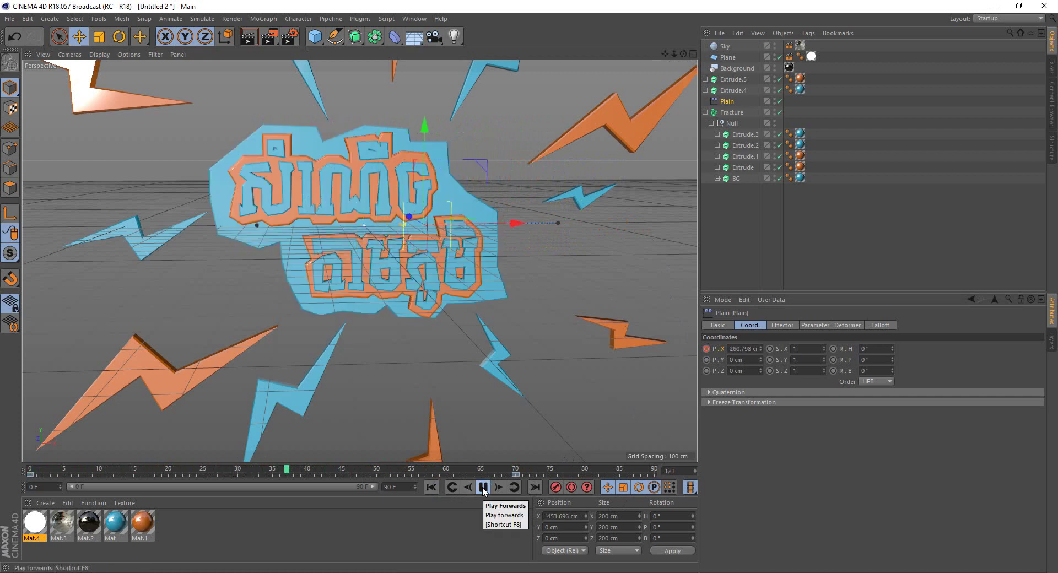
left_click(483, 488)
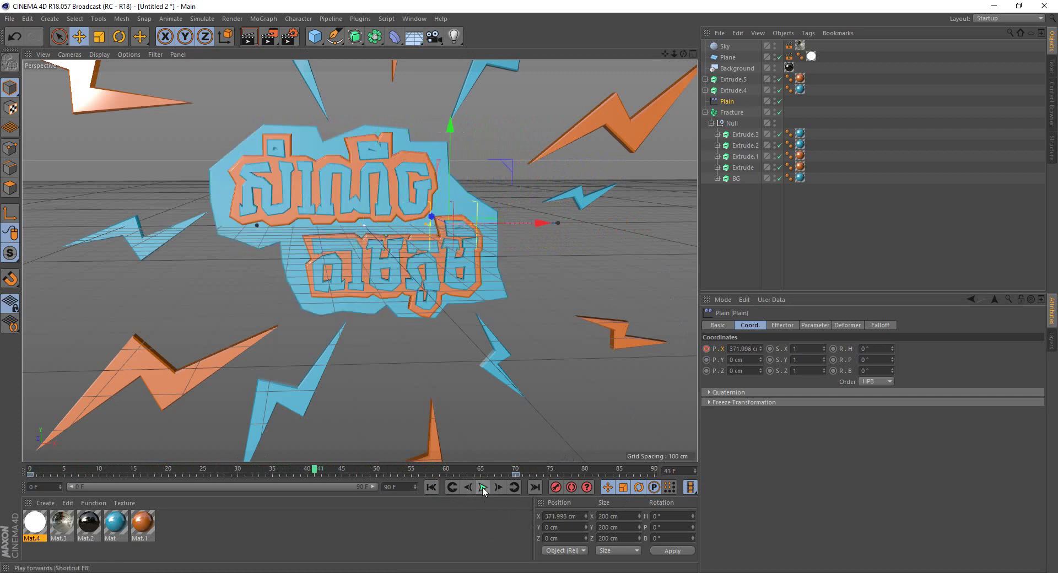
left_click(731, 113)
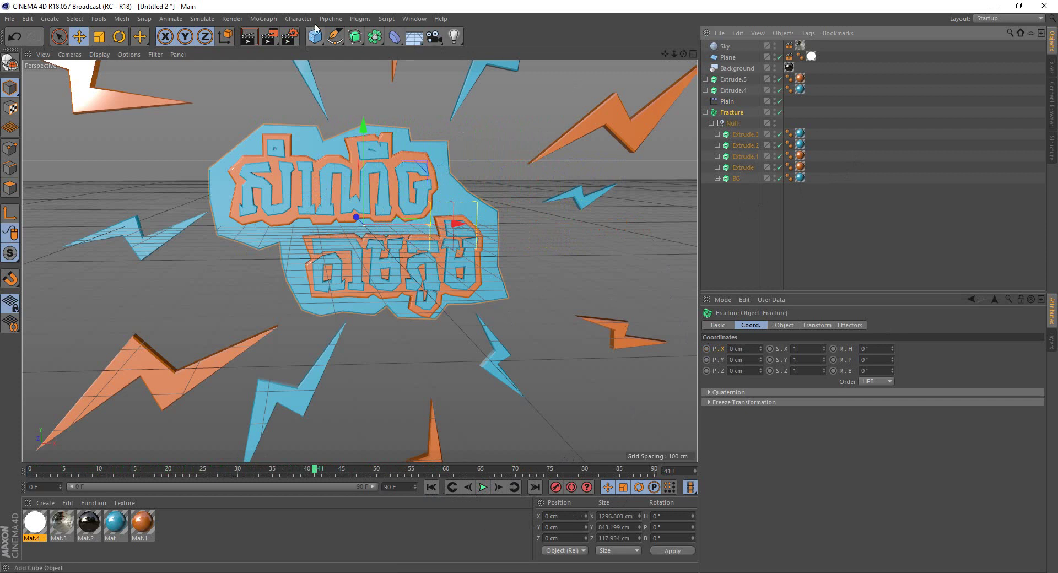
- Add a Delay effector above Plain in Blend mode at 75% Strength and play it
left_click(263, 19)
mouse_move(272, 34)
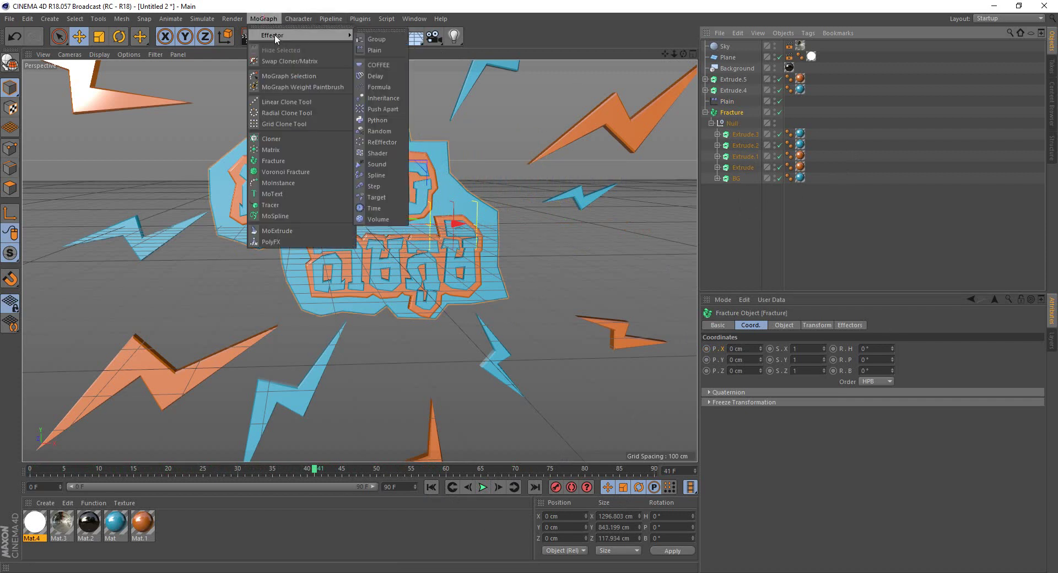
left_click(380, 77)
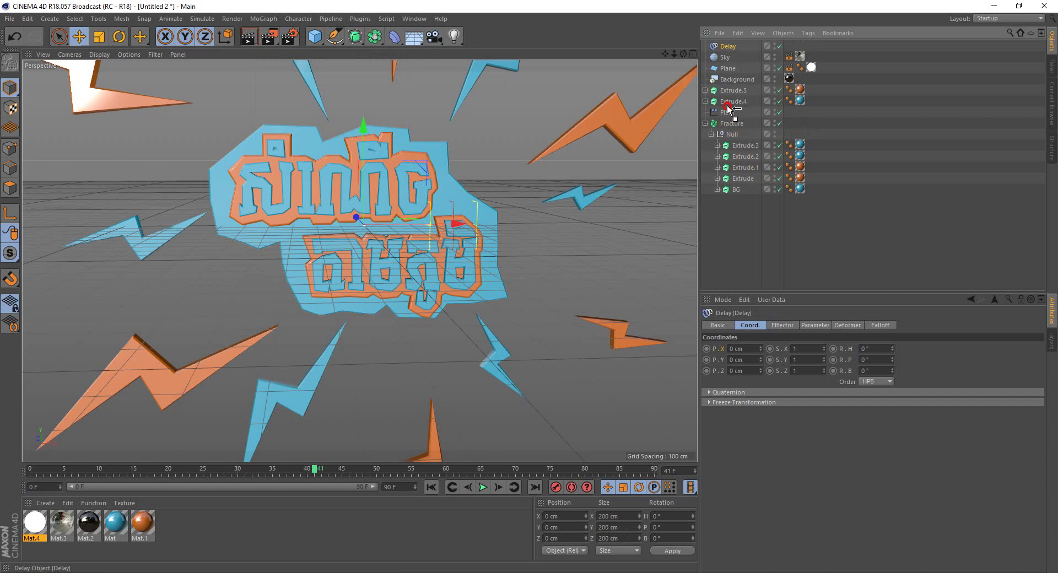
left_click_drag(728, 105, 732, 106)
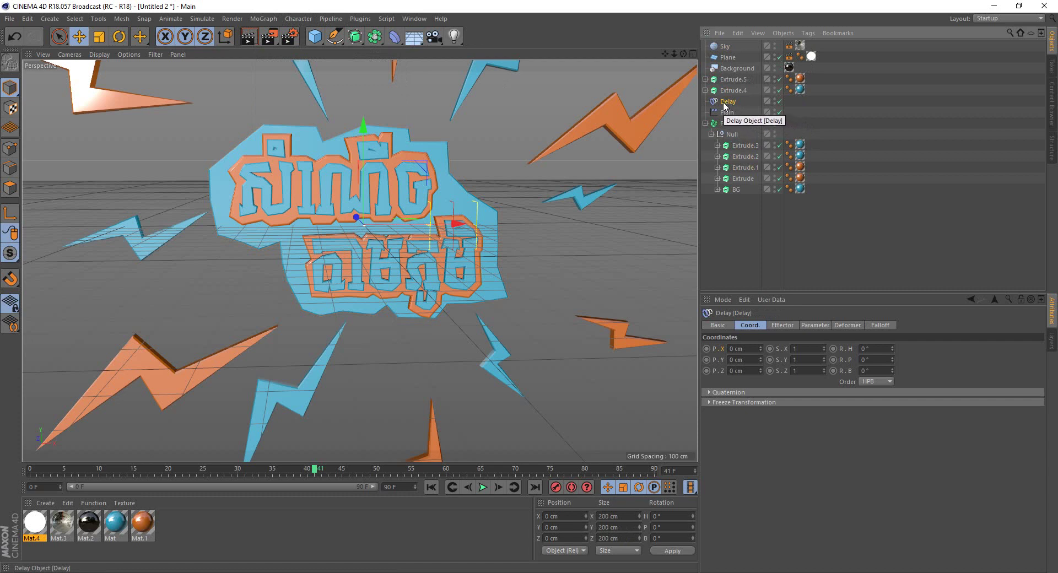
left_click(782, 325)
left_click(764, 374)
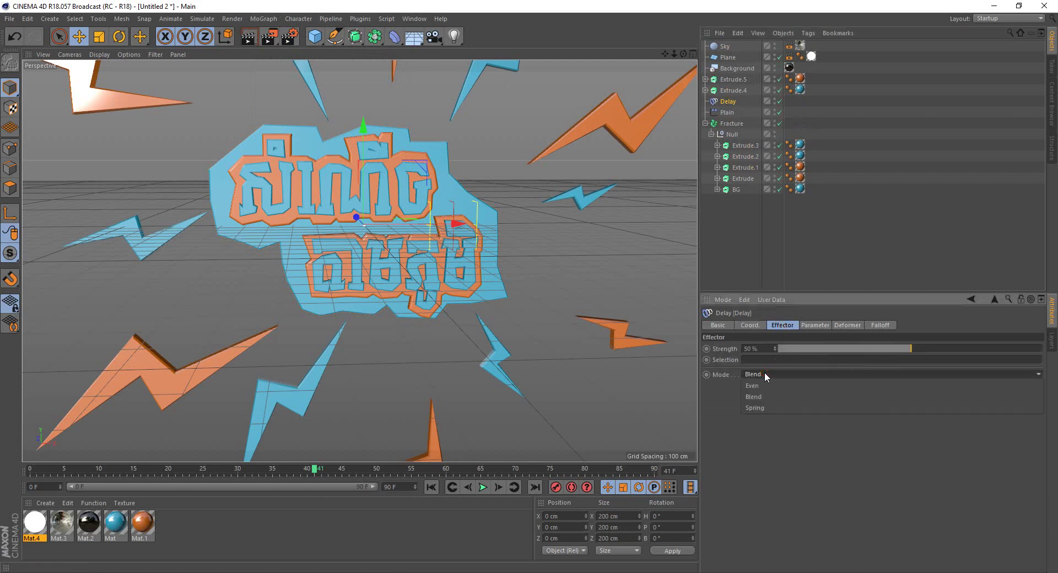
left_click(764, 373)
left_click(946, 349)
type("75")
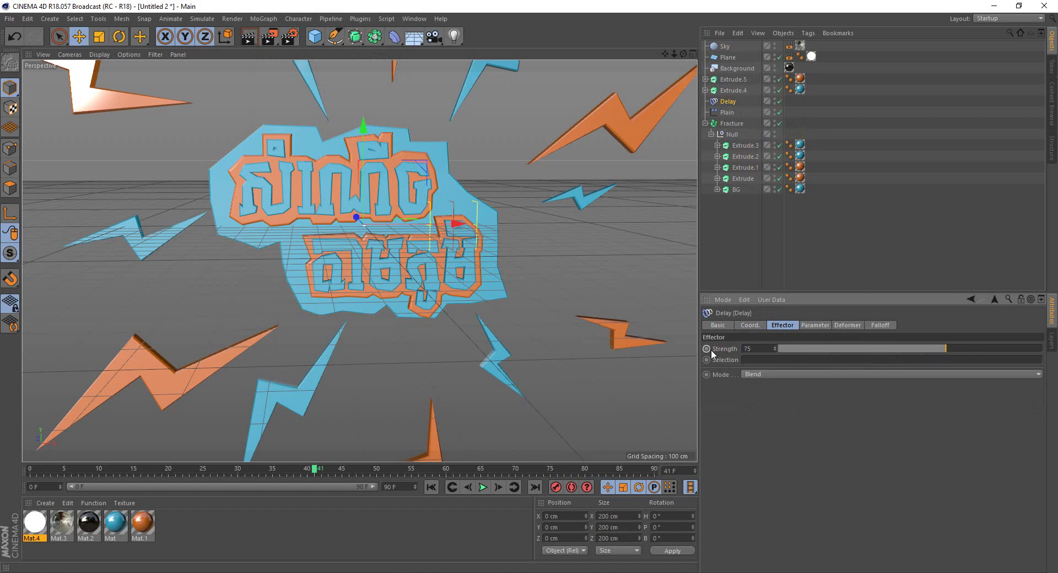
left_click(484, 488)
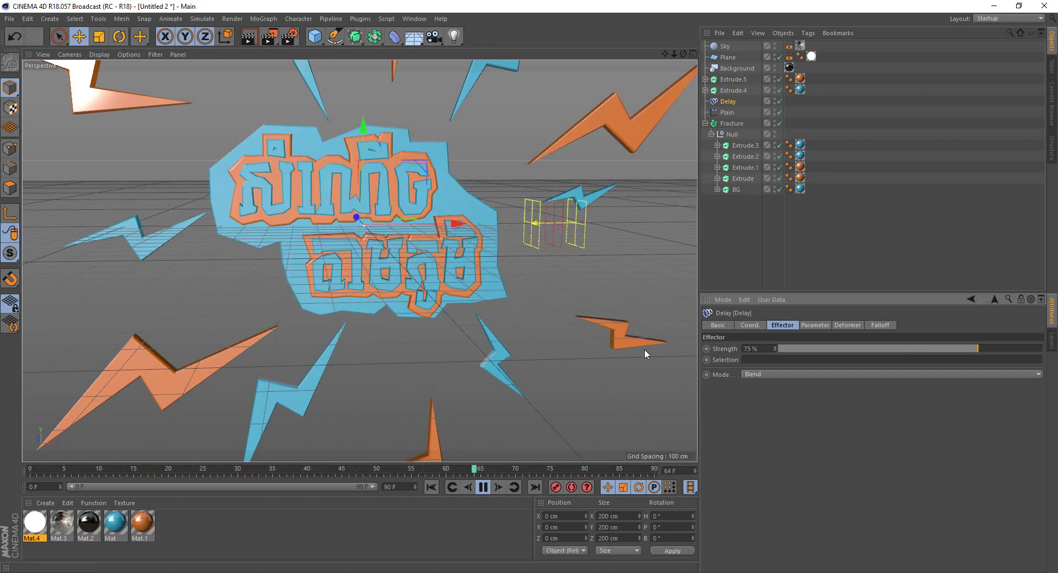
- Compare Spring, Blend and Even delay modes during playback, ending on Spring
left_click(763, 371)
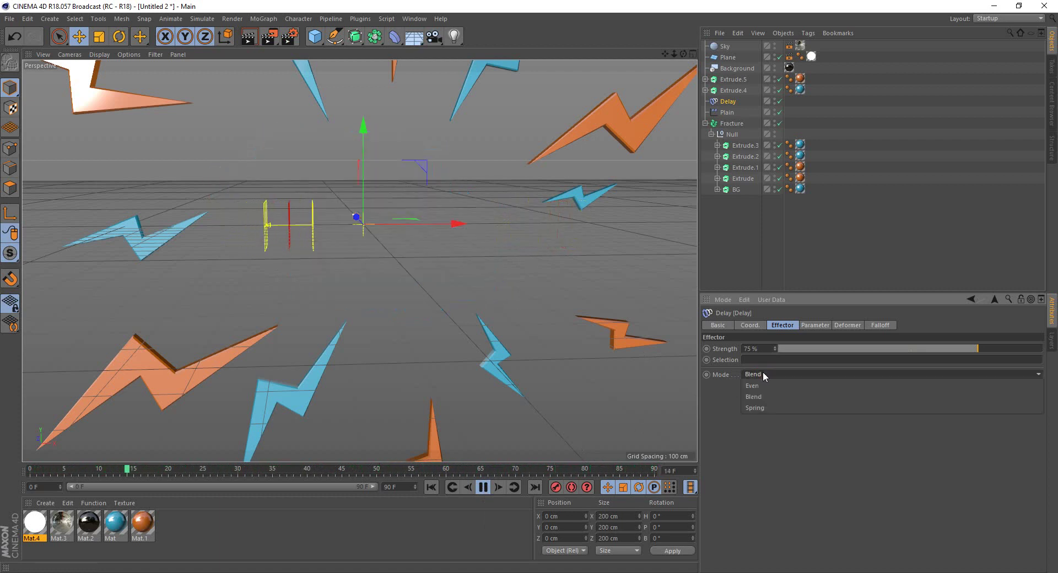
left_click(779, 410)
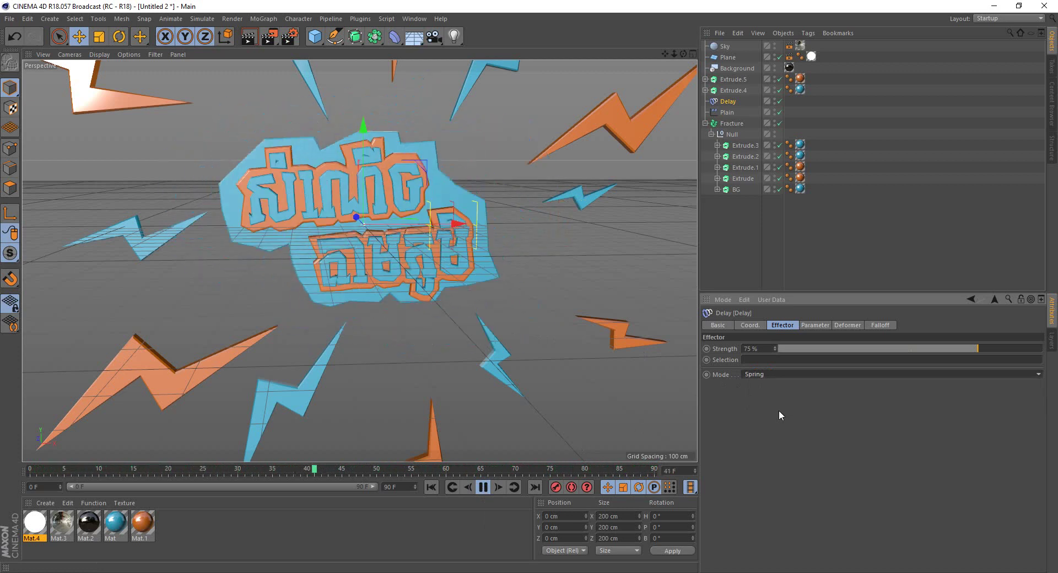
left_click(769, 374)
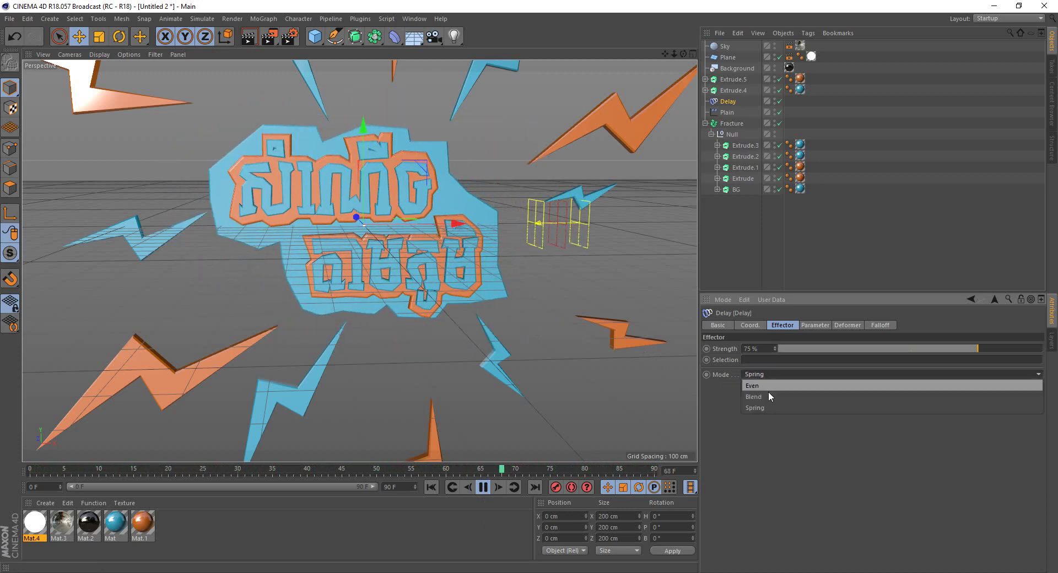
left_click(769, 391)
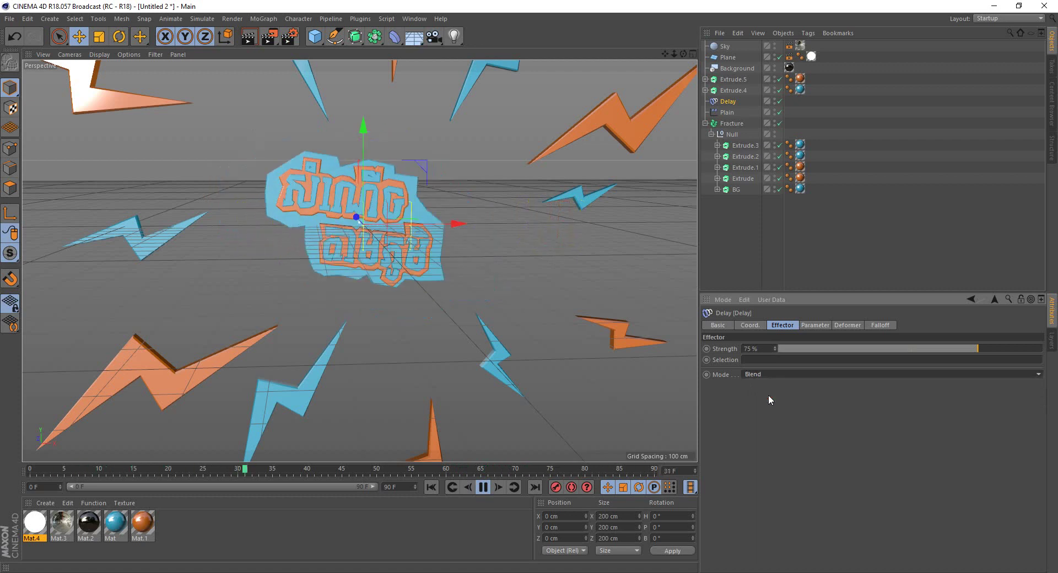
left_click(774, 378)
left_click(772, 386)
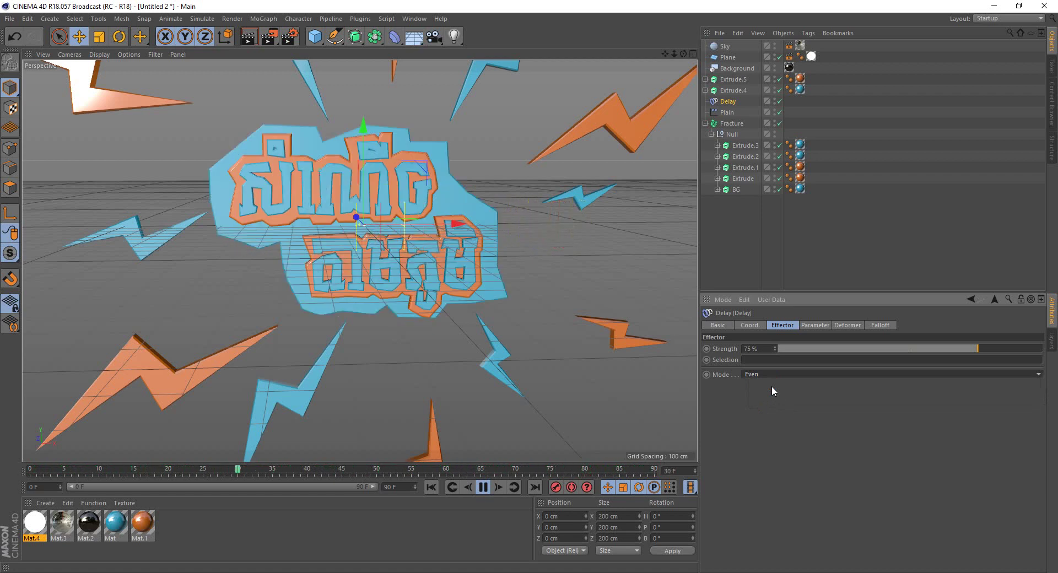
left_click(771, 386)
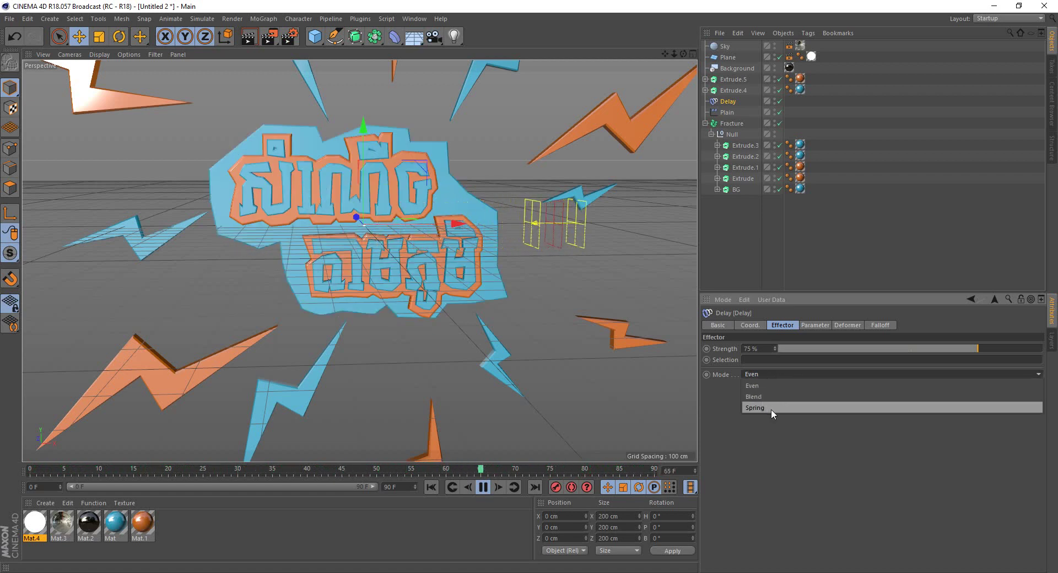
left_click(771, 409)
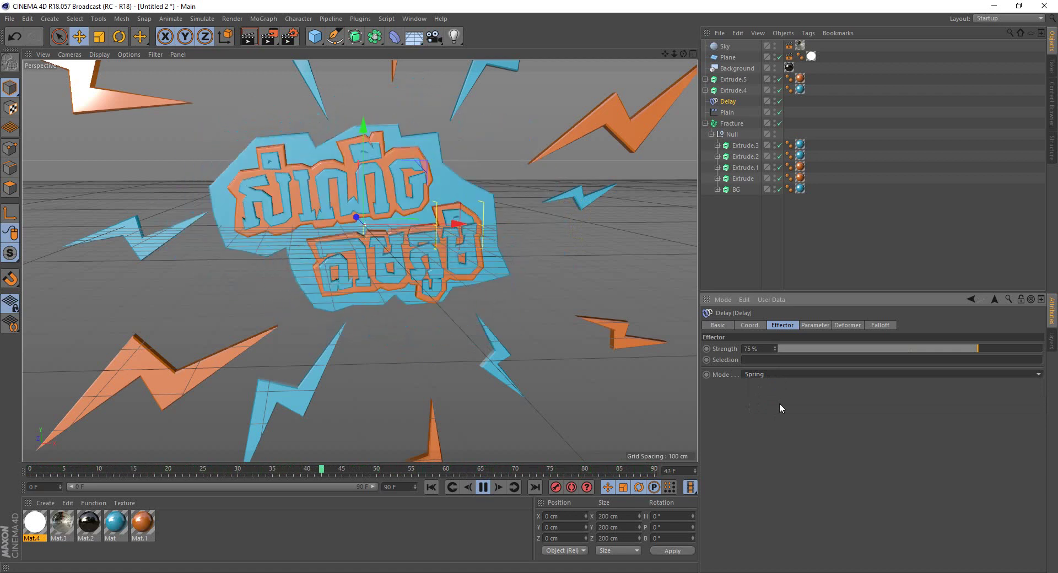
scroll(604, 432, "down", 3)
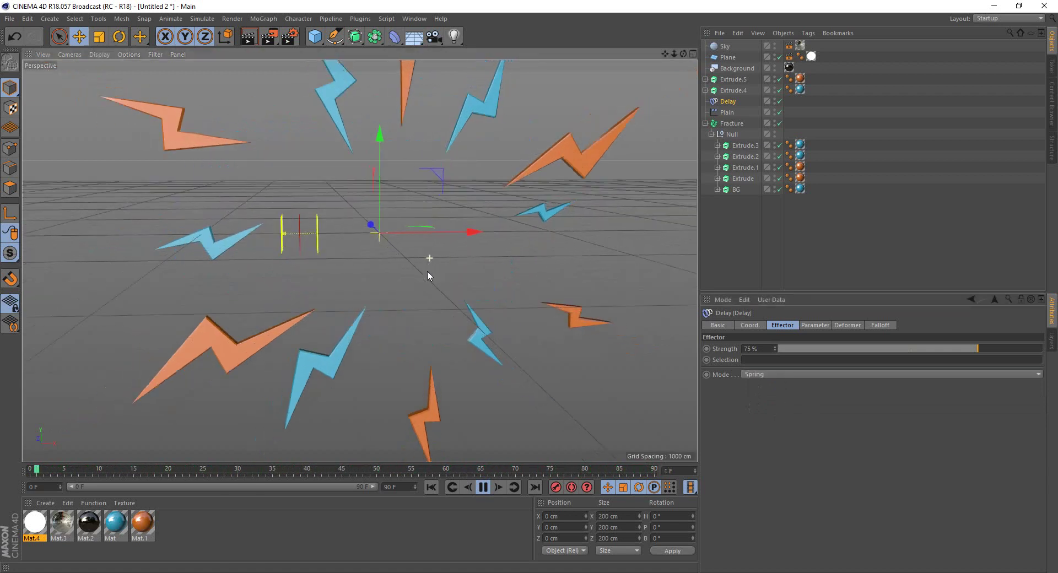
- Stop playback and scrub to watch the title arrive among the lightning bolts, ending at frame 35
key("F8")
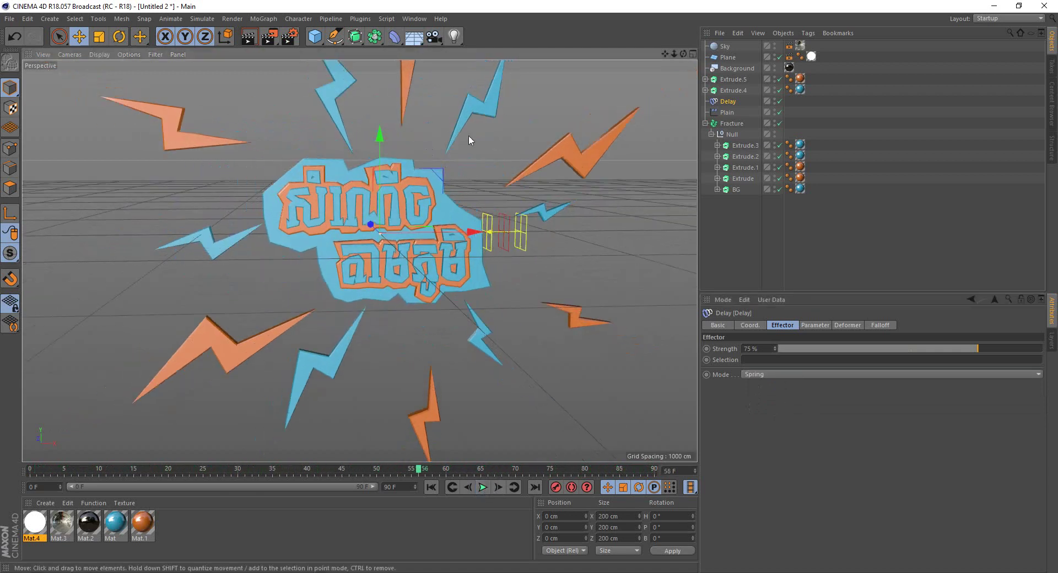
scroll(551, 132, "down", 2)
scroll(616, 137, "down", 2)
left_click(444, 146)
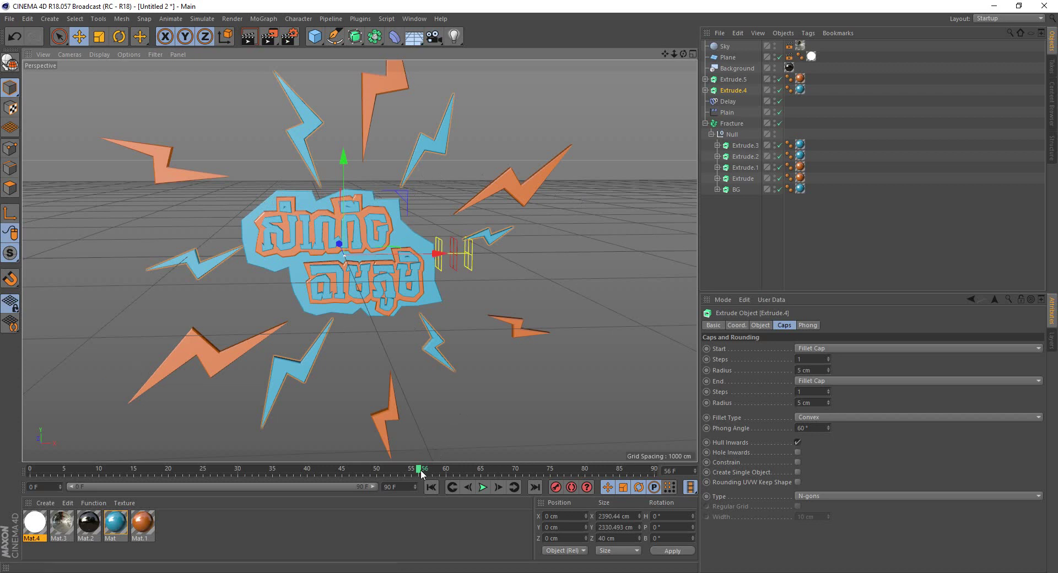
left_click_drag(422, 474, 111, 477)
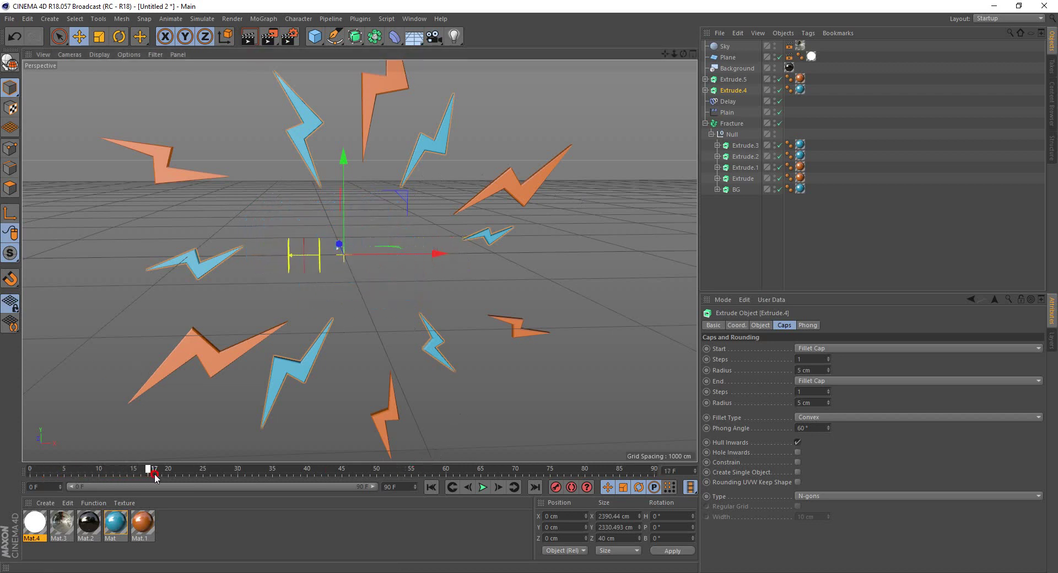
mouse_move(204, 477)
left_mouse_down()
mouse_move(264, 477)
mouse_move(166, 477)
mouse_move(352, 478)
mouse_move(202, 482)
left_mouse_up()
left_click(483, 488)
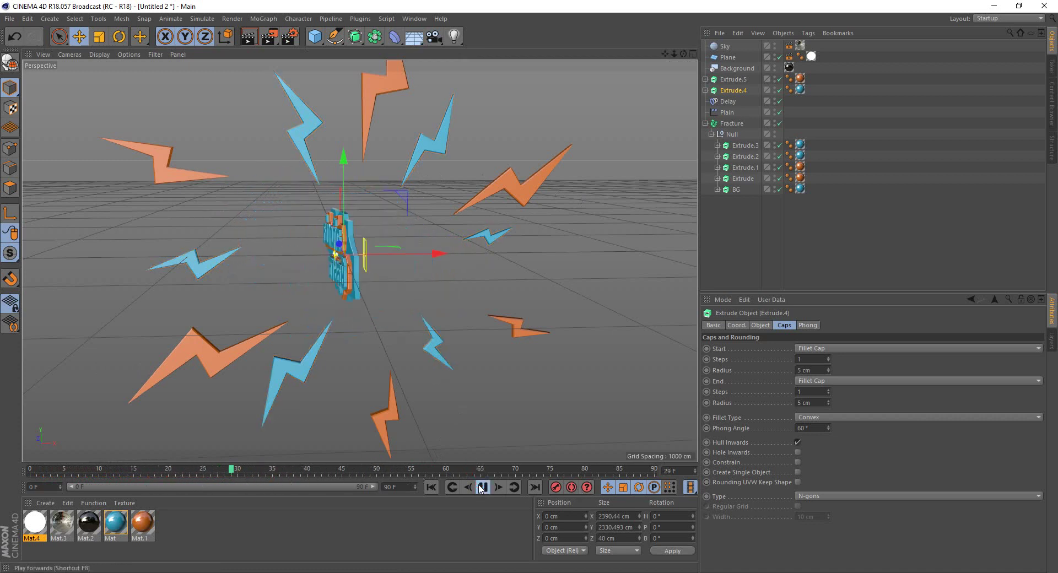
mouse_move(311, 472)
left_mouse_down()
mouse_move(193, 474)
mouse_move(295, 474)
mouse_move(280, 472)
left_mouse_up()
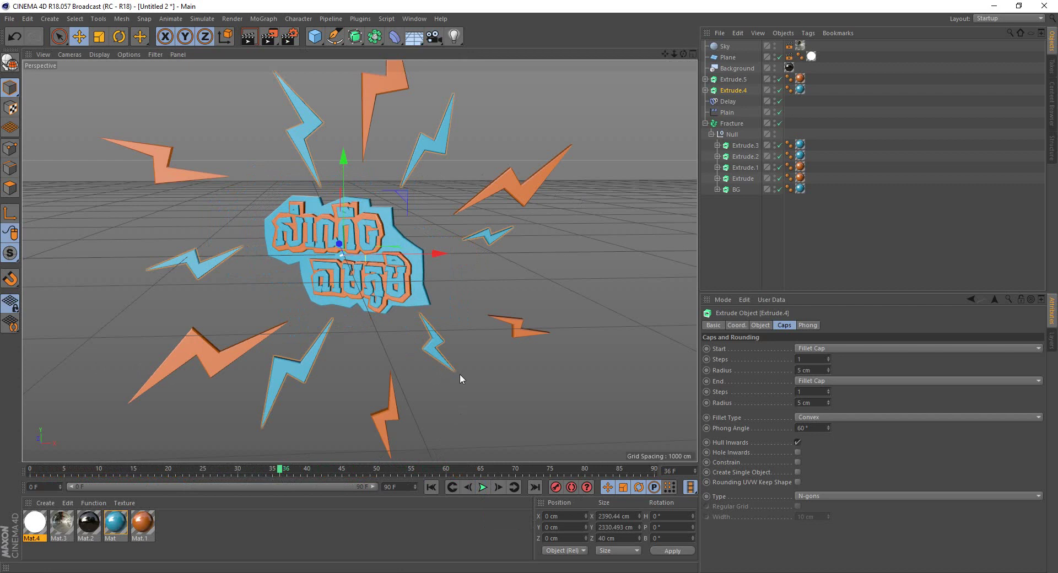
- Select only Extrude.4 and bring up the MoGraph menu
left_click(738, 240)
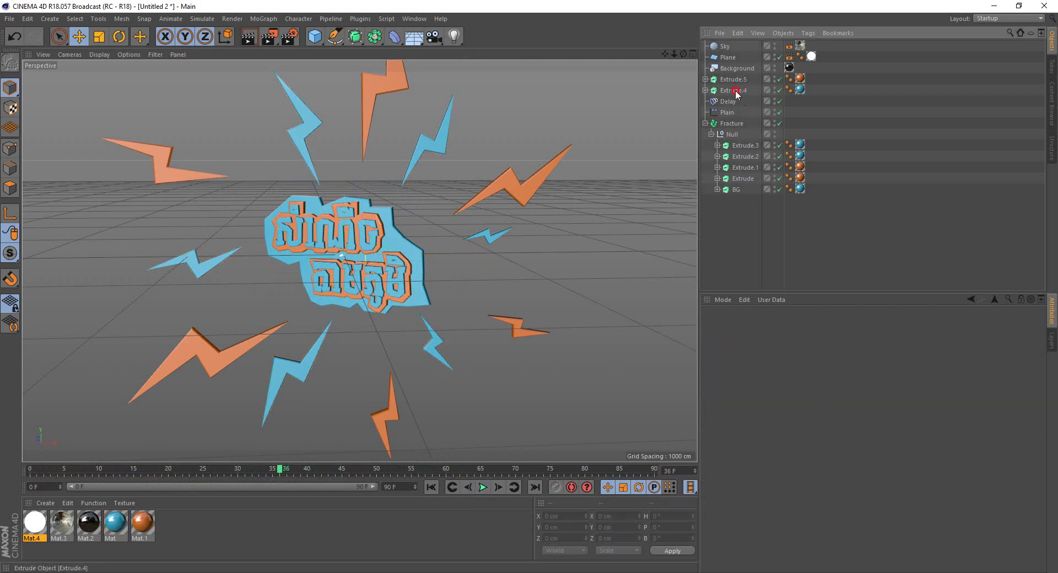
left_click(735, 91)
left_click(264, 18)
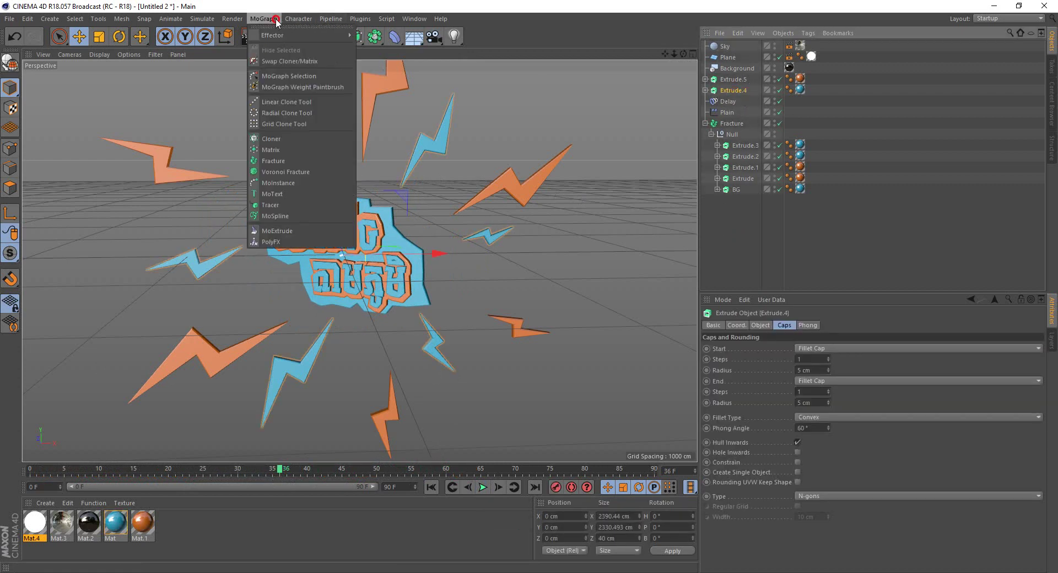
- Put Extrude.4 in a new Fracture.1 and duplicate the Plain and Delay effectors above it
left_click(299, 160)
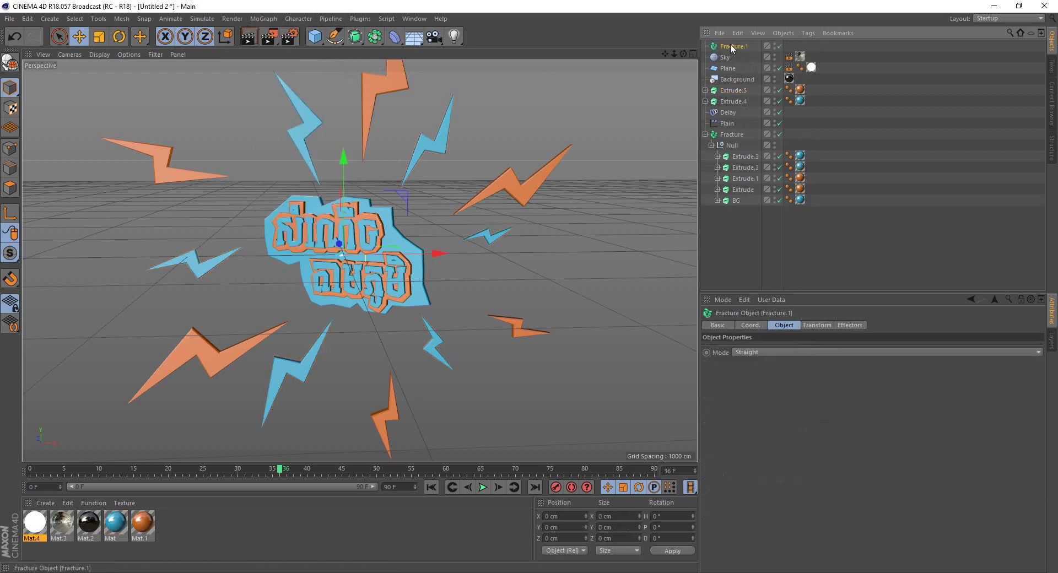
left_click_drag(723, 98, 731, 93)
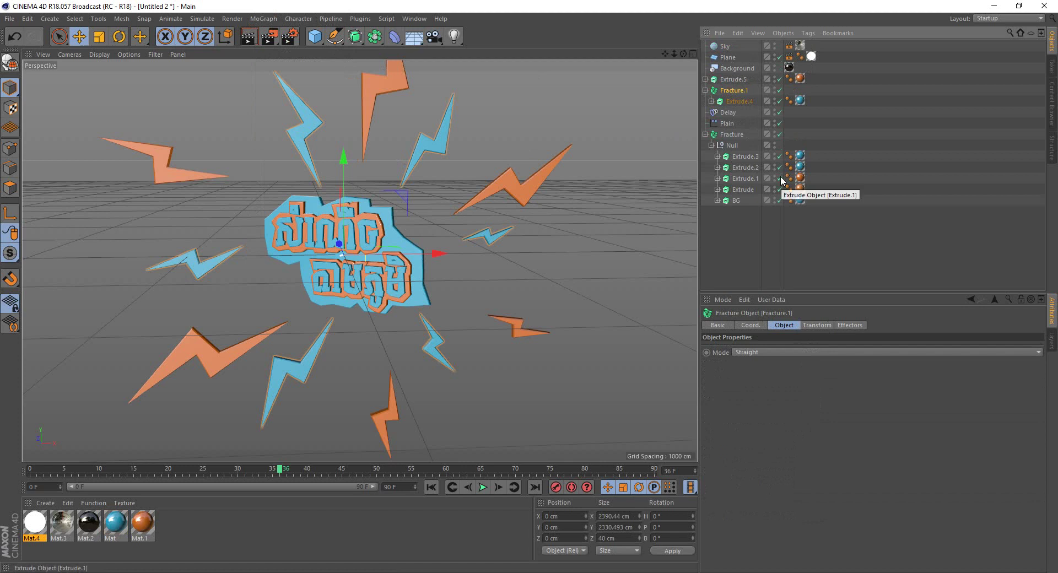
left_click(729, 127)
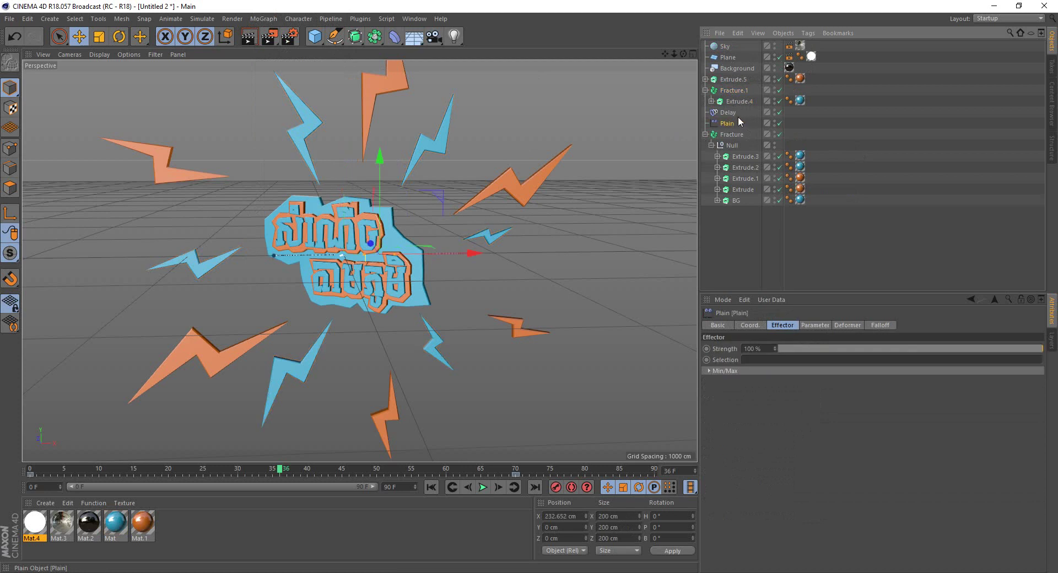
left_click(728, 113, "ctrl")
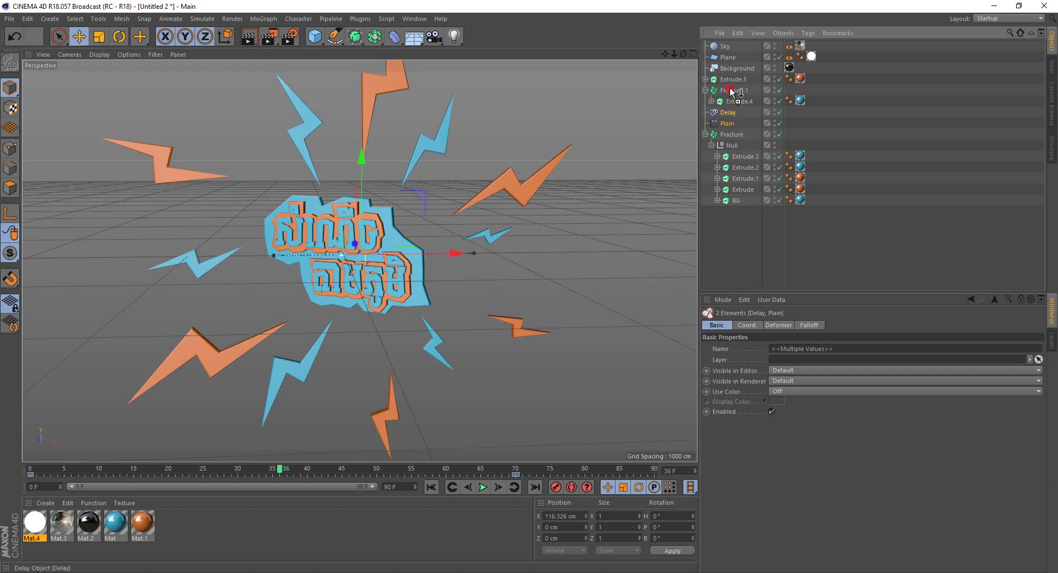
left_click_drag(729, 86, 730, 87, "ctrl")
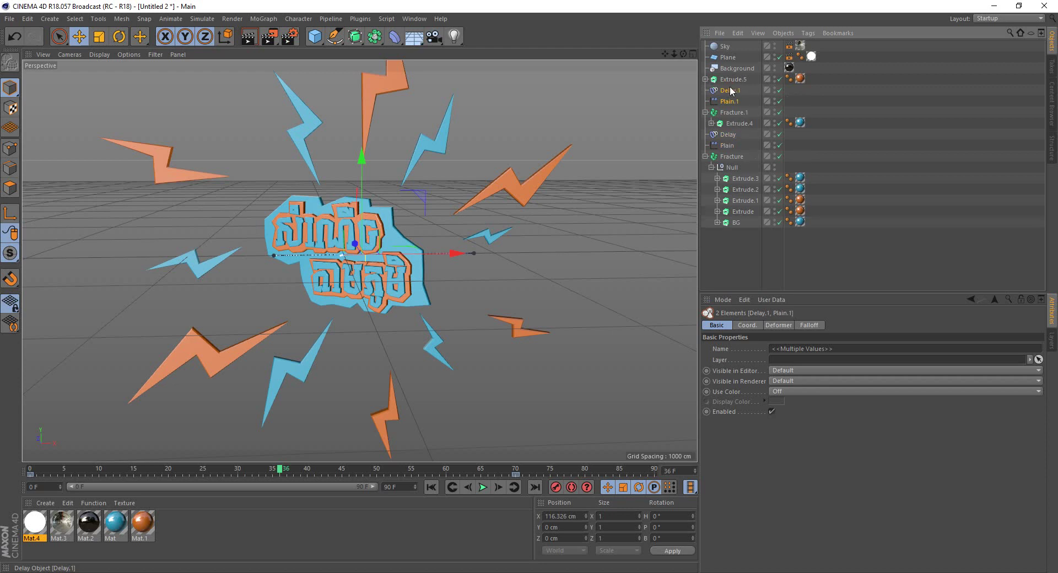
- Add Plain.1 and Delay.1 to Fracture.1's Effectors list and play from the first frame
left_click(747, 112)
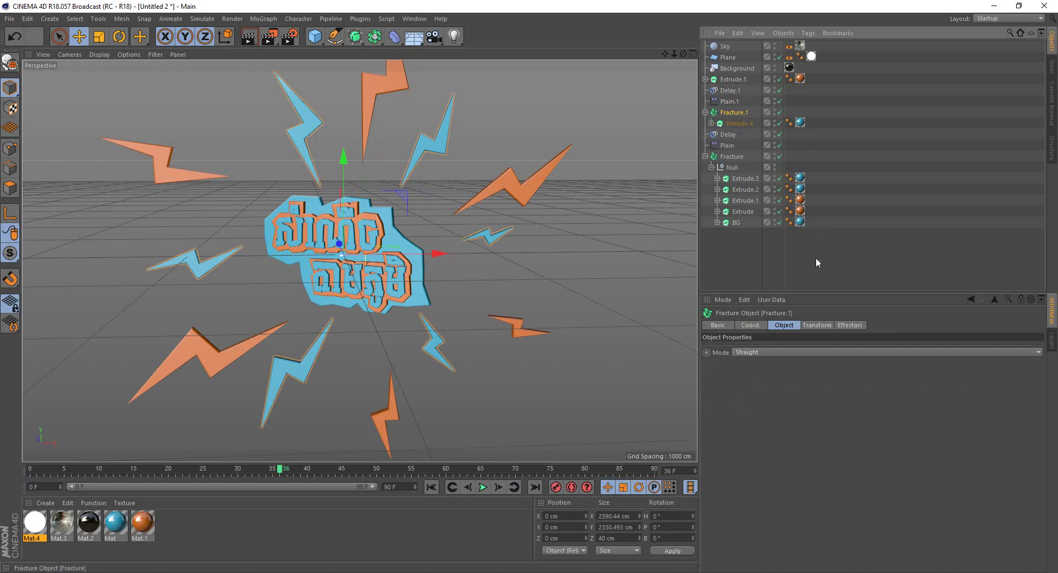
left_click(862, 325)
left_click(728, 103)
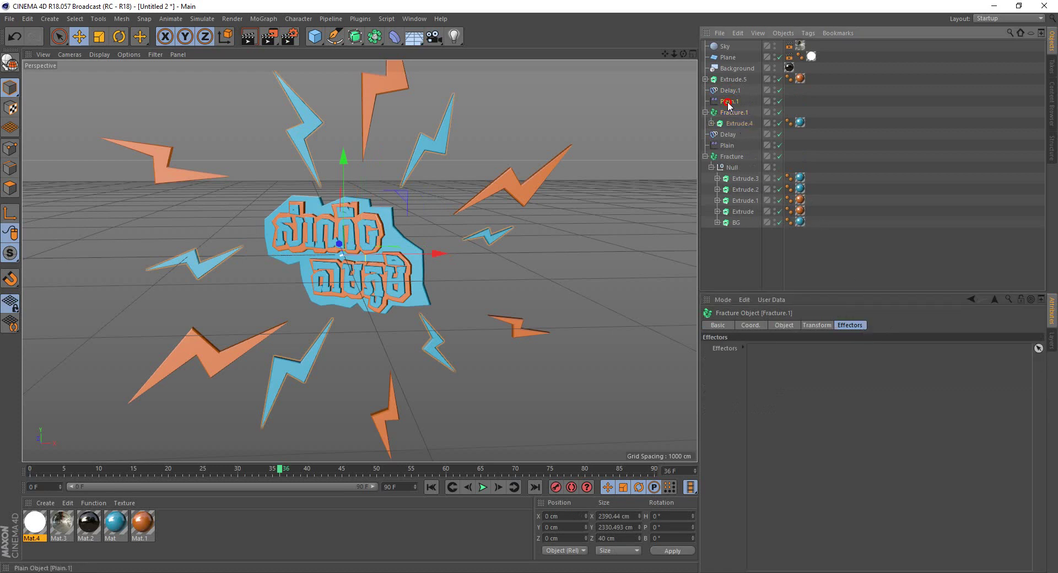
left_click_drag(785, 368, 809, 380)
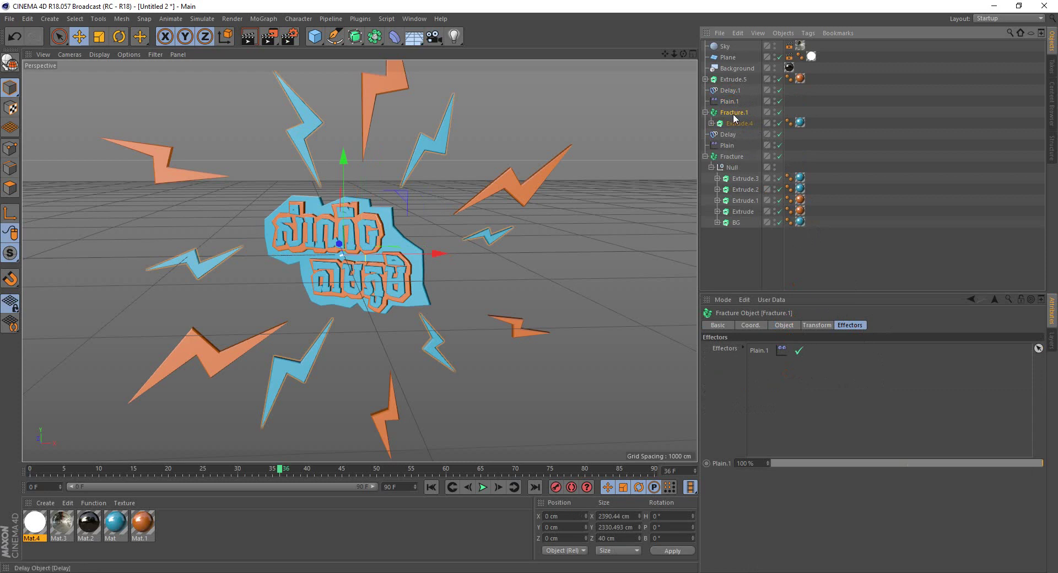
left_click_drag(774, 395, 773, 393)
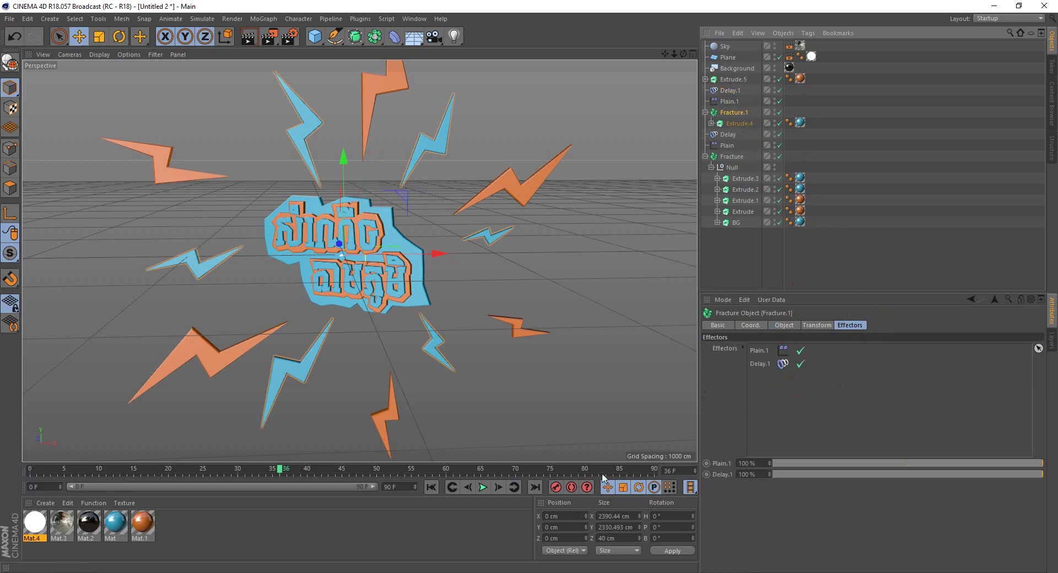
key("shift+g")
left_click(482, 487)
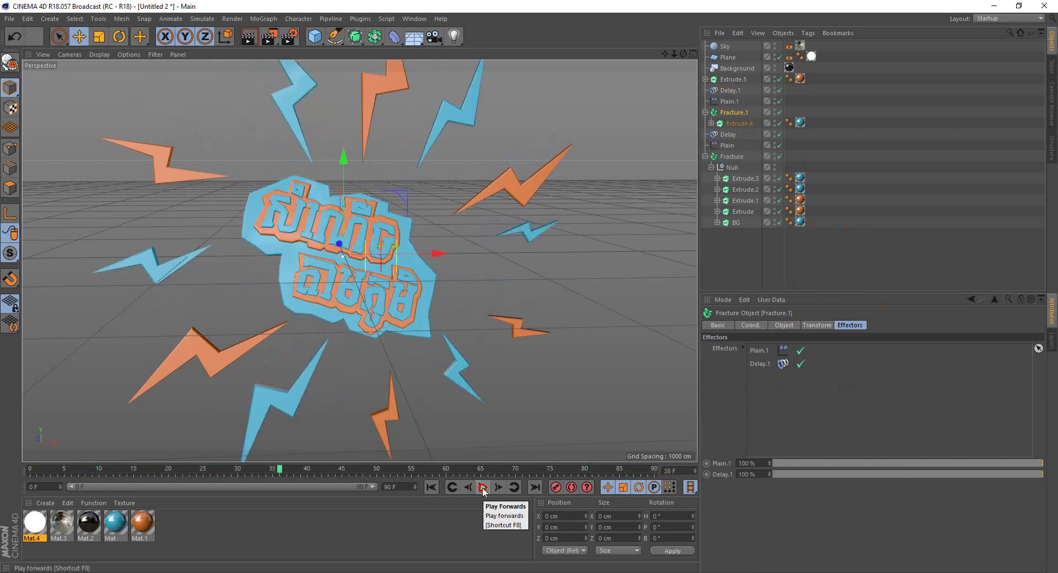
- Move Plain.1's keyframes about two frames earlier, replay the bolts, then select Extrude.5
left_click(484, 488)
mouse_move(253, 473)
left_mouse_down()
mouse_move(146, 472)
mouse_move(342, 473)
left_mouse_up()
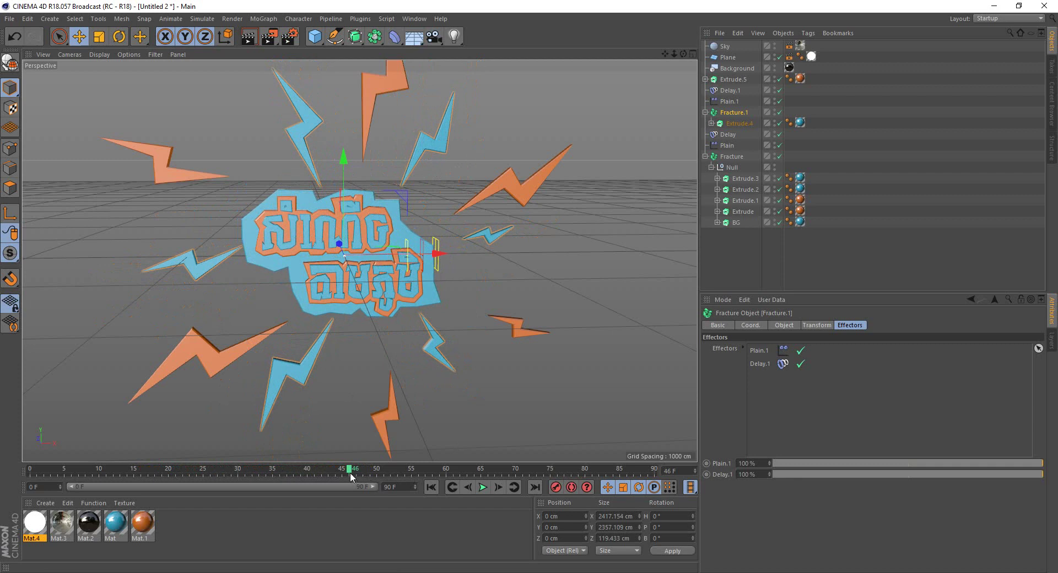
left_click(727, 101)
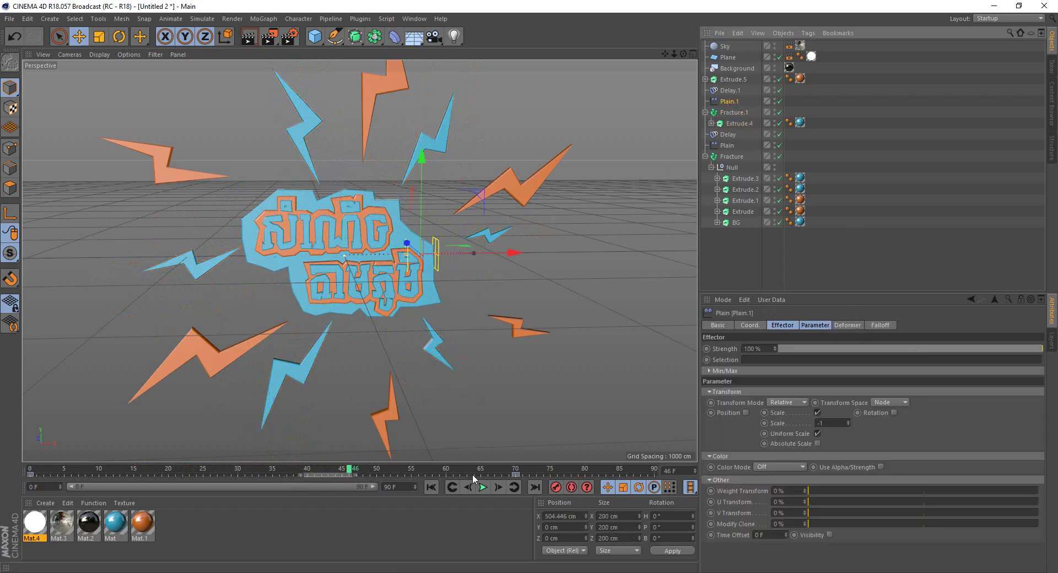
mouse_move(537, 479)
left_mouse_down()
mouse_move(27, 477)
mouse_move(103, 481)
left_mouse_up()
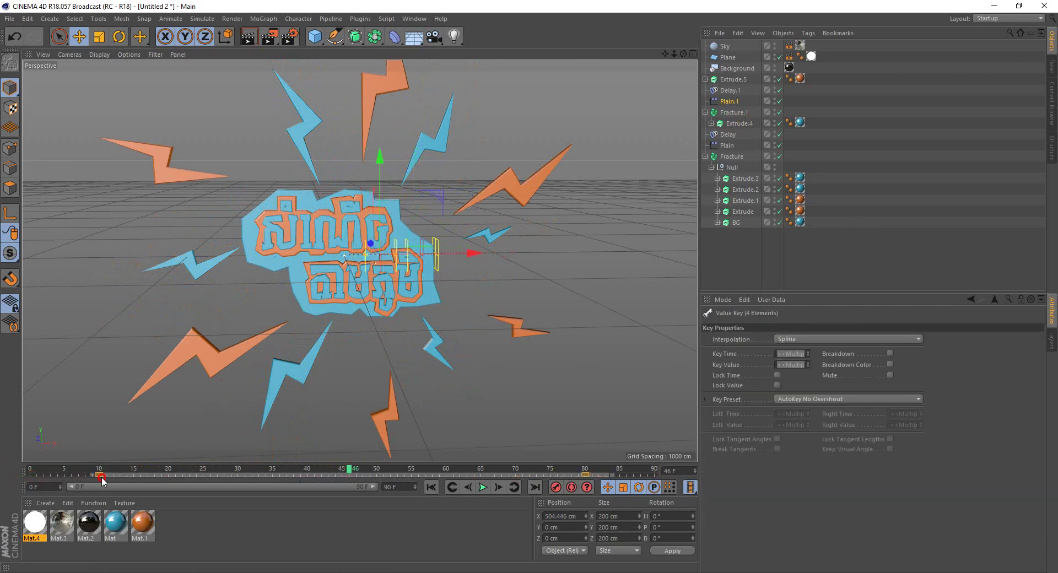
left_click(452, 487)
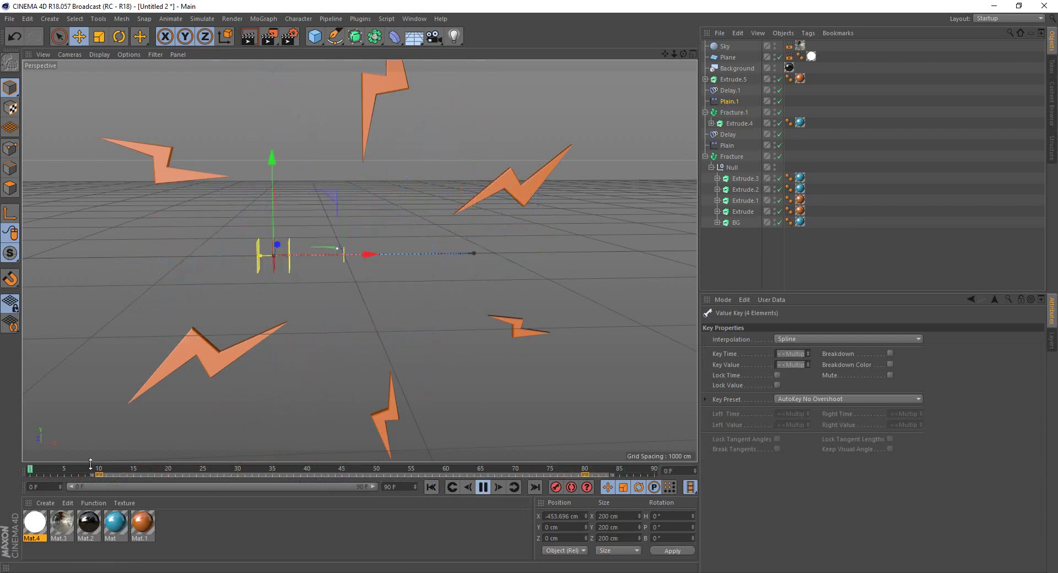
left_click_drag(100, 477, 67, 479)
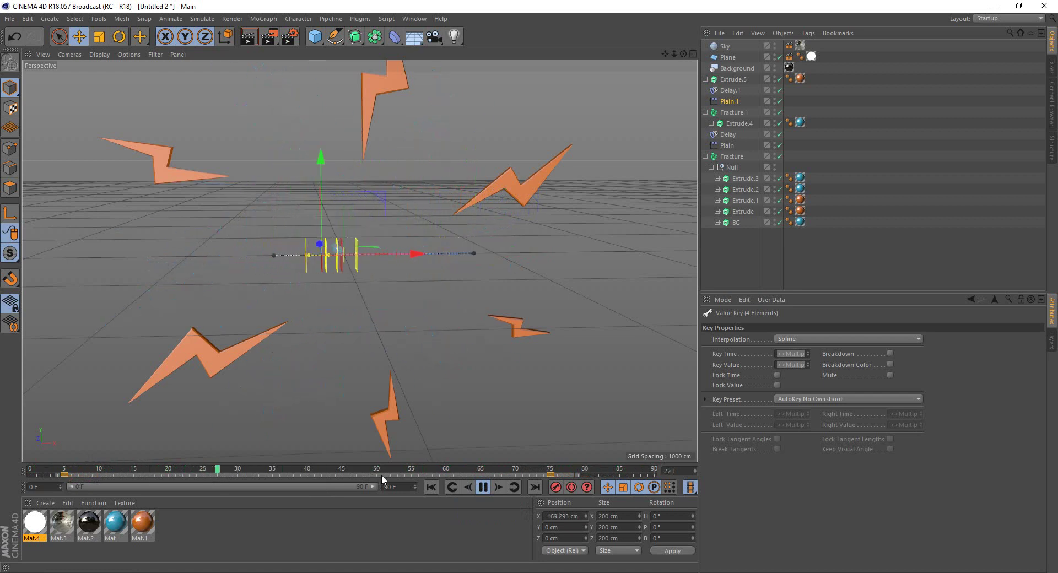
left_click(483, 487)
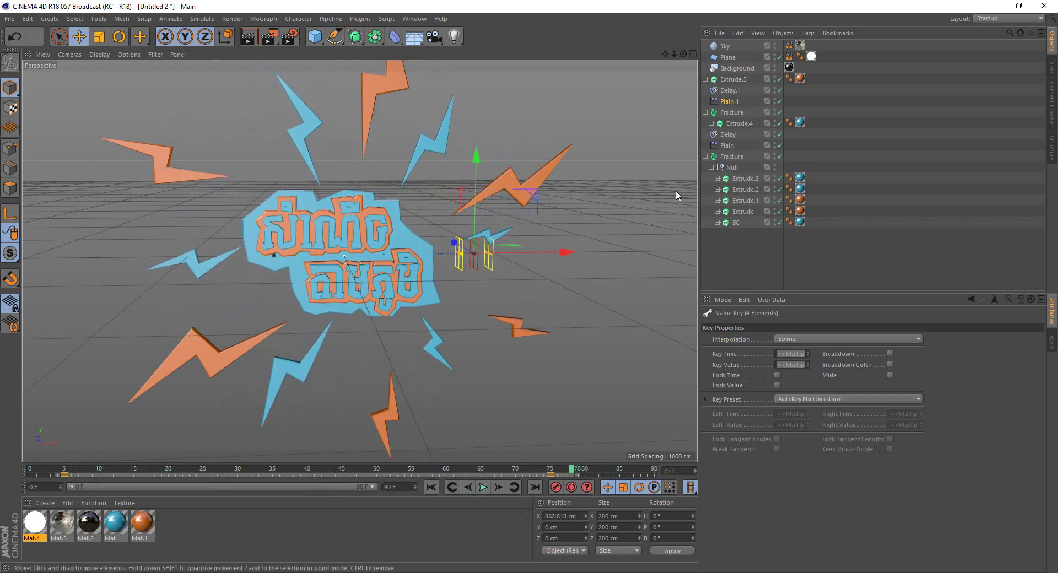
left_click(742, 82)
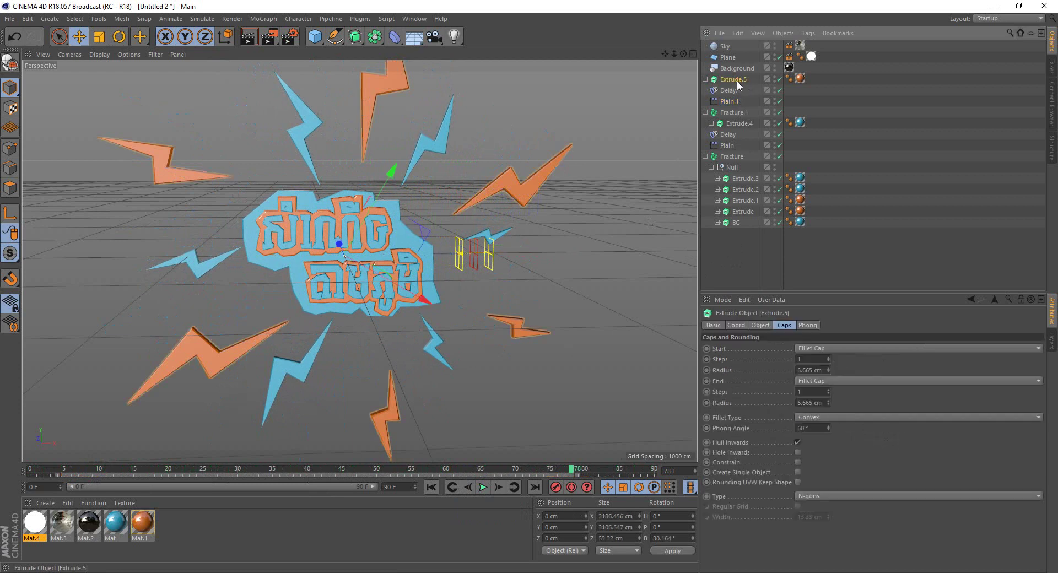
- Put Extrude.5 in a new Fracture.2 below Background and copy Plain.1 and Delay.1
left_click(263, 19)
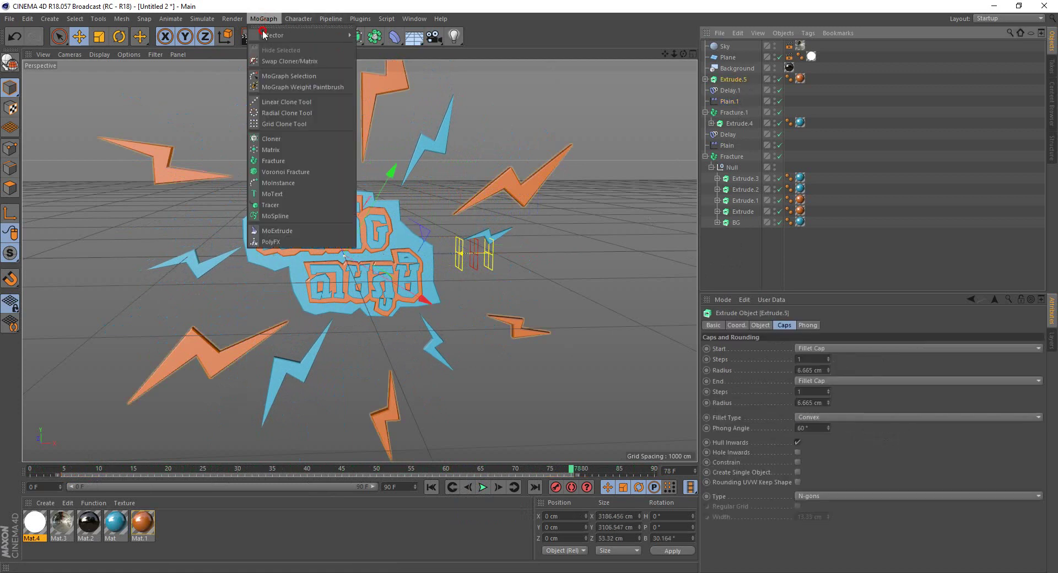
left_click(266, 166)
mouse_move(731, 83)
left_mouse_down()
mouse_move(733, 94)
mouse_move(735, 84)
left_mouse_up()
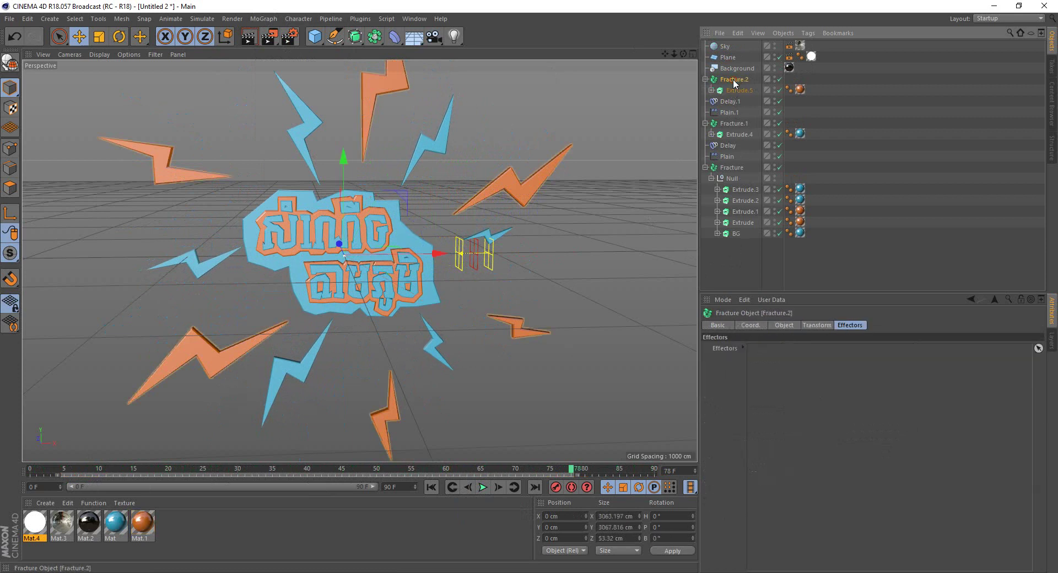
left_click(728, 157)
left_click(729, 113)
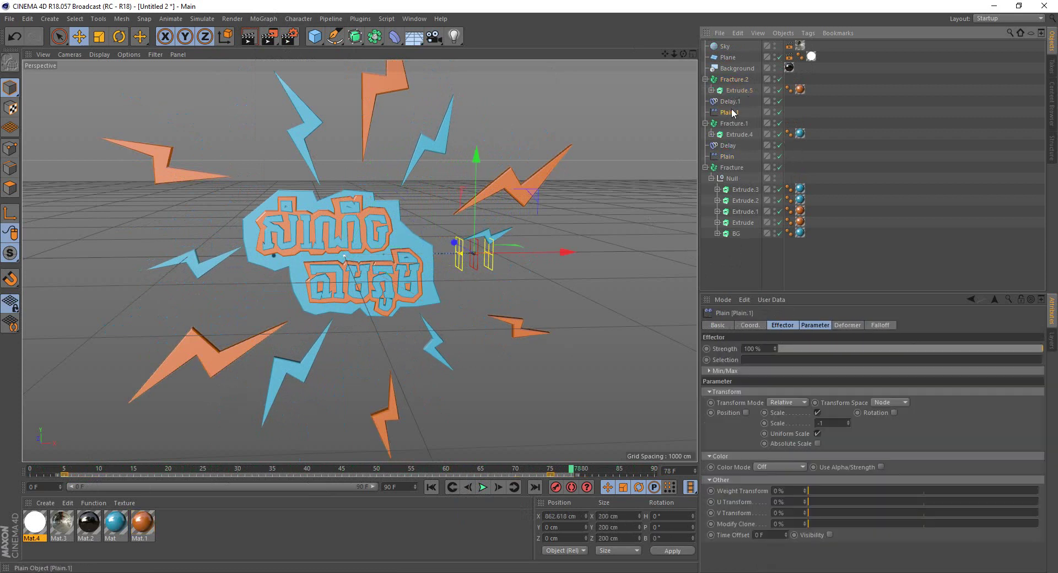
left_click(726, 102, "ctrl")
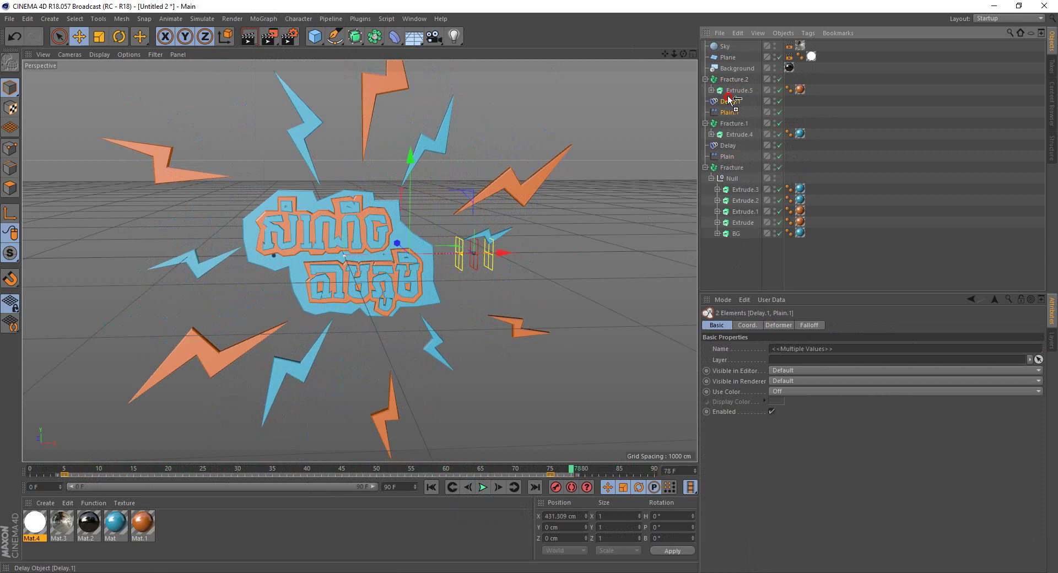
left_click_drag(734, 77, 734, 77, "ctrl")
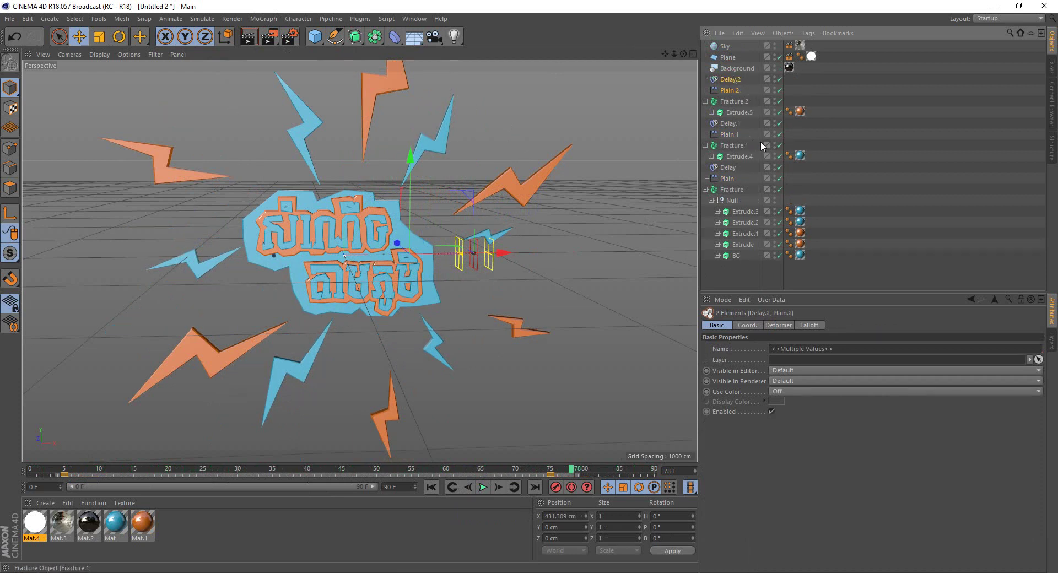
- Assign Plain.2 and Delay.2 to Fracture.2 and scrub to preview the orange bolts
left_click(735, 102)
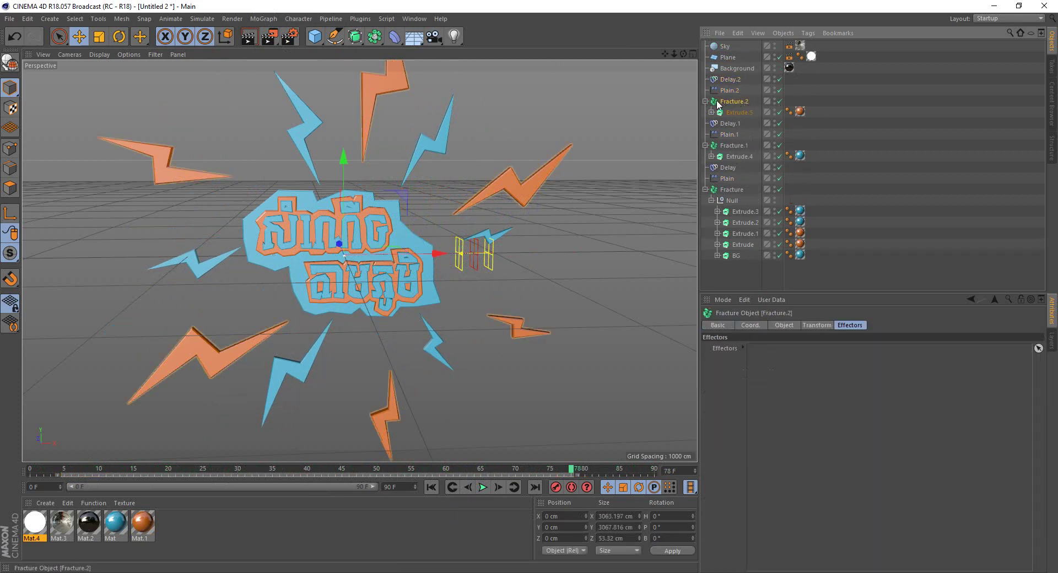
mouse_move(781, 336)
left_mouse_down()
mouse_move(777, 369)
mouse_move(799, 363)
left_mouse_up()
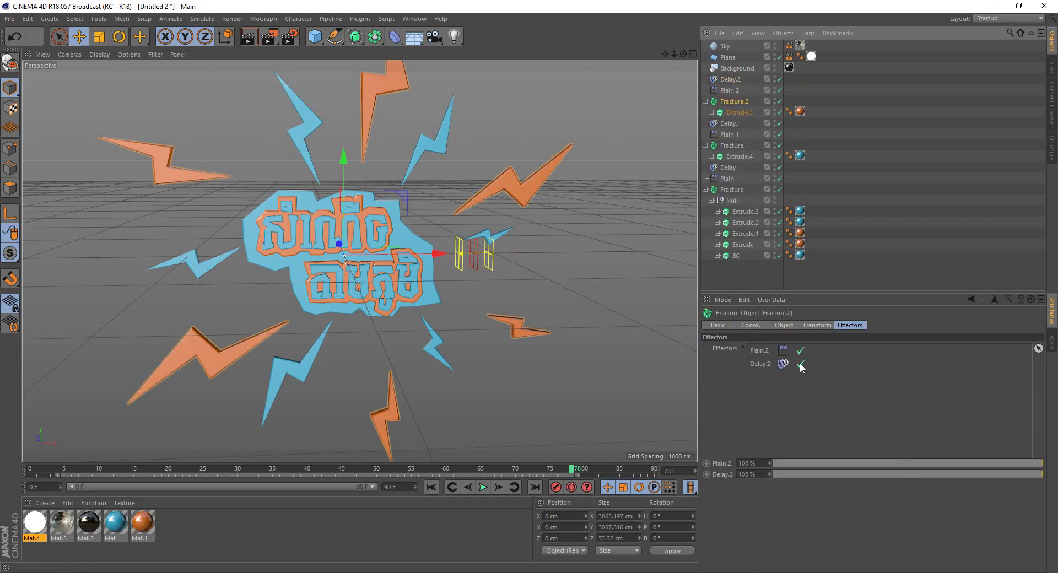
left_click(734, 98)
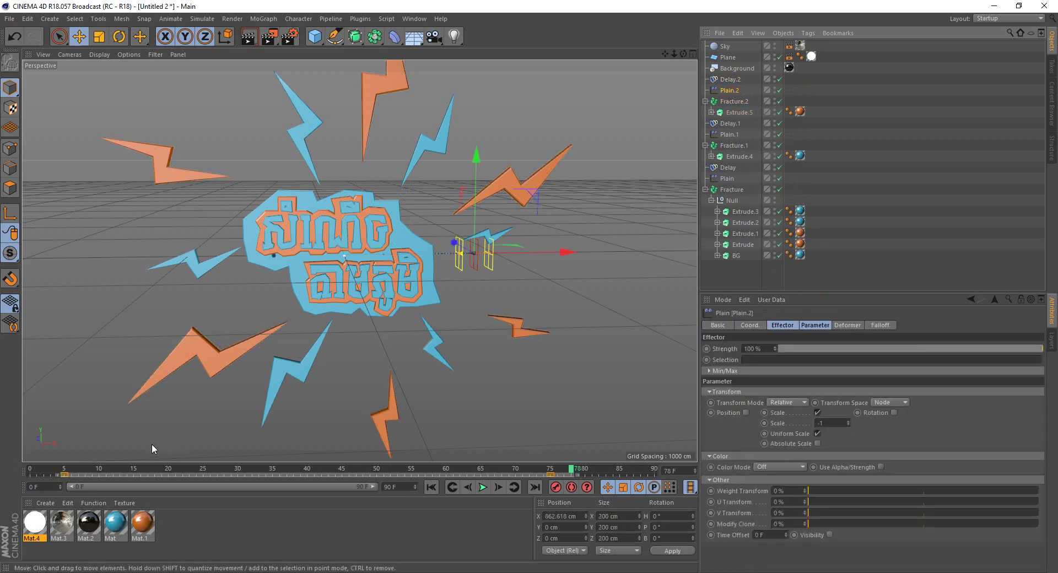
left_click_drag(370, 470, 590, 474)
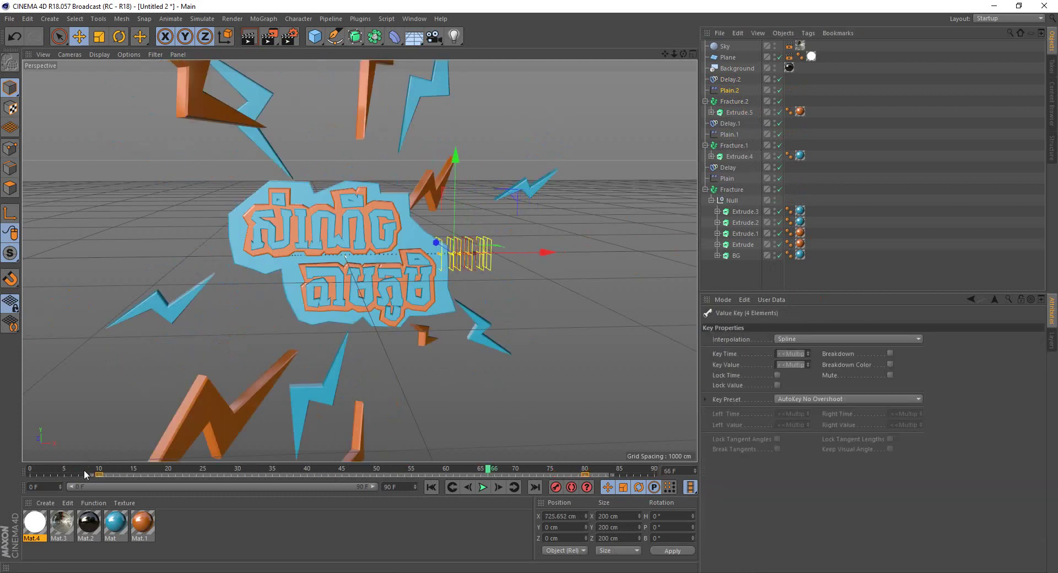
left_click(431, 488)
left_click(482, 487)
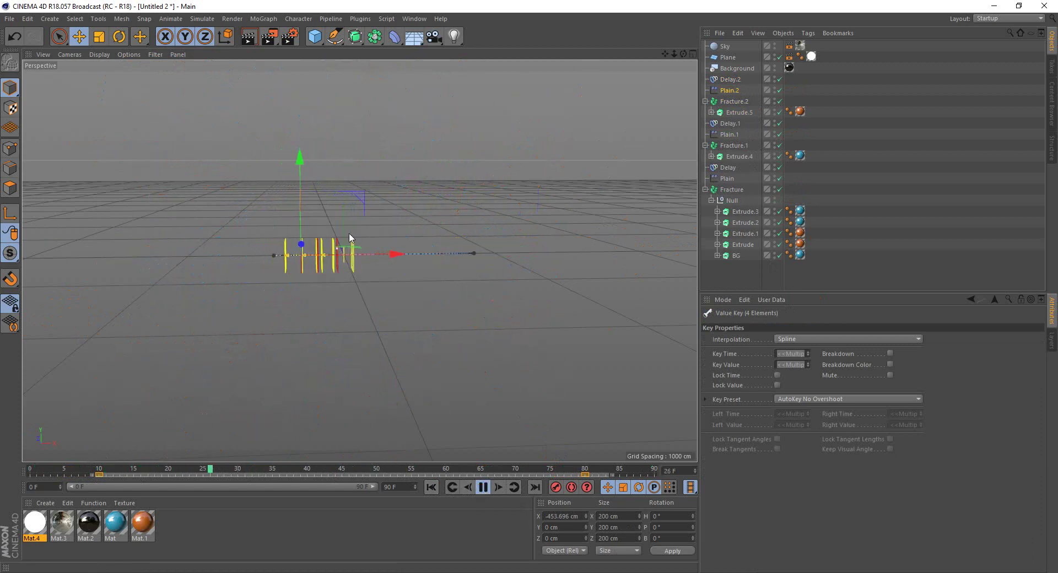
scroll(330, 277, "down", 5)
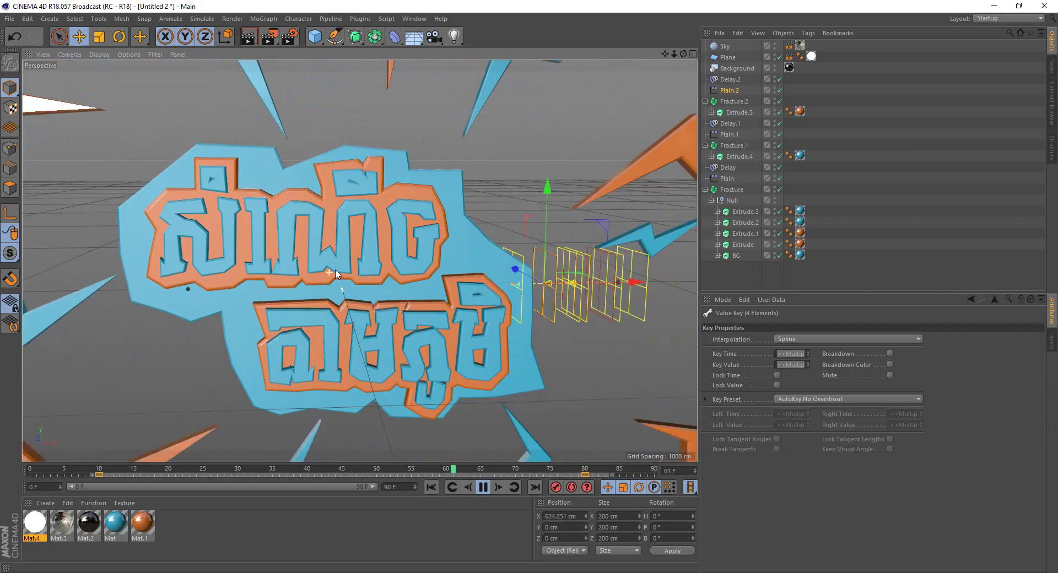
scroll(358, 287, "down", 3)
scroll(386, 298, "up", 2)
scroll(410, 308, "up", 2)
scroll(417, 292, "up", 3)
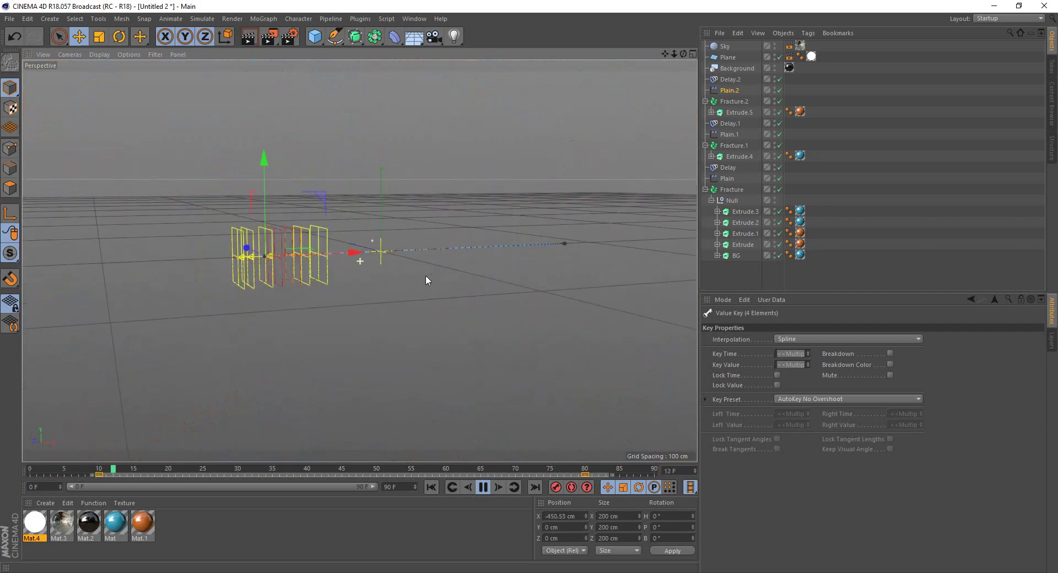
left_click(249, 36)
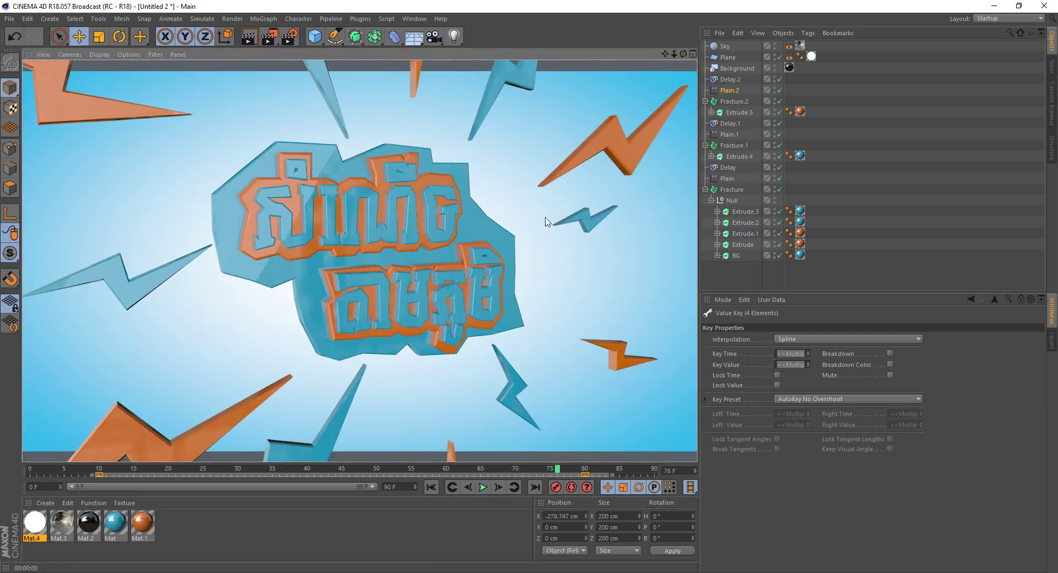
left_click(506, 194)
left_click(484, 487)
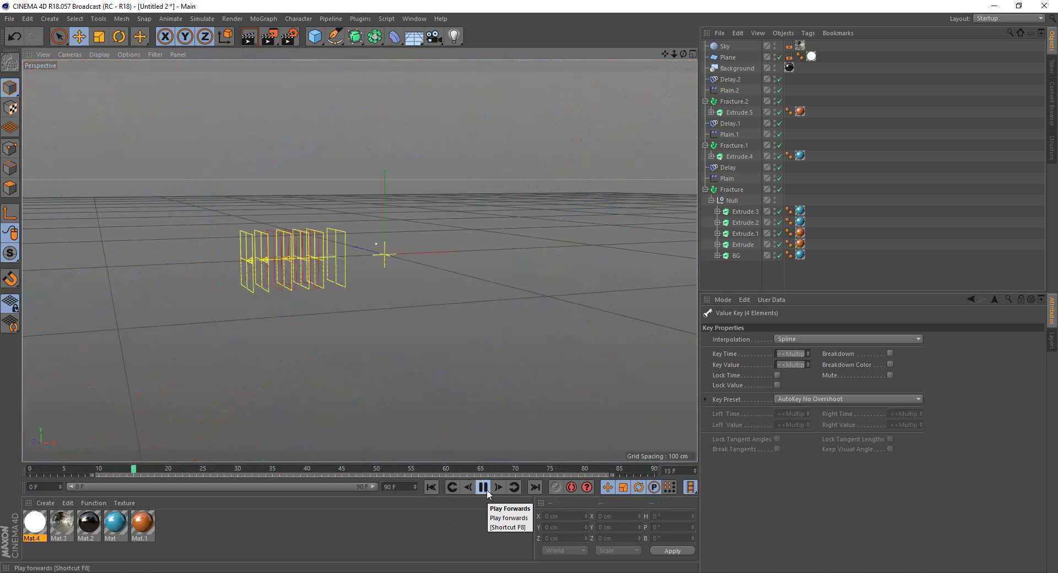
left_click(486, 490)
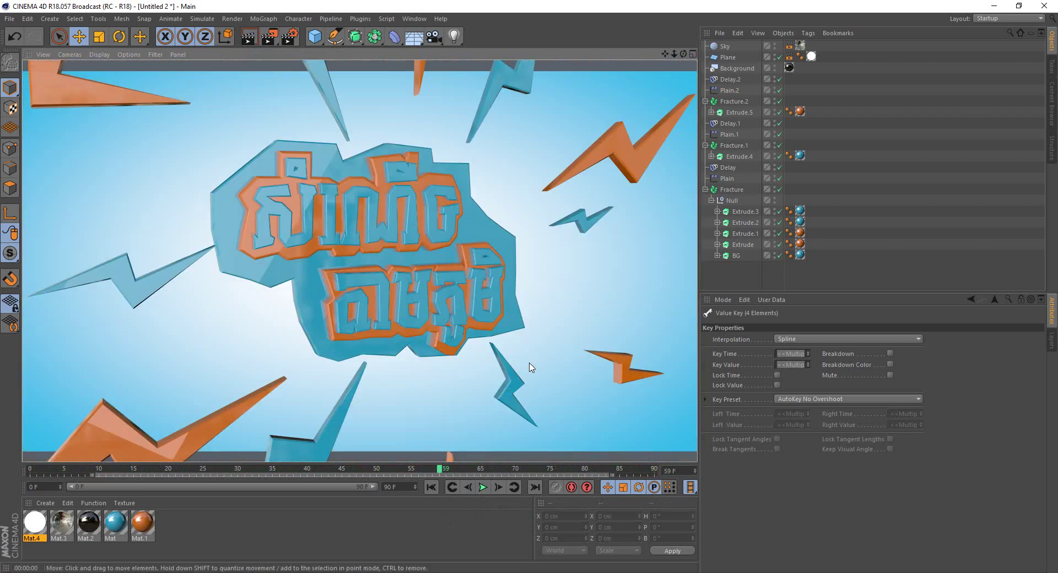
left_click(484, 488)
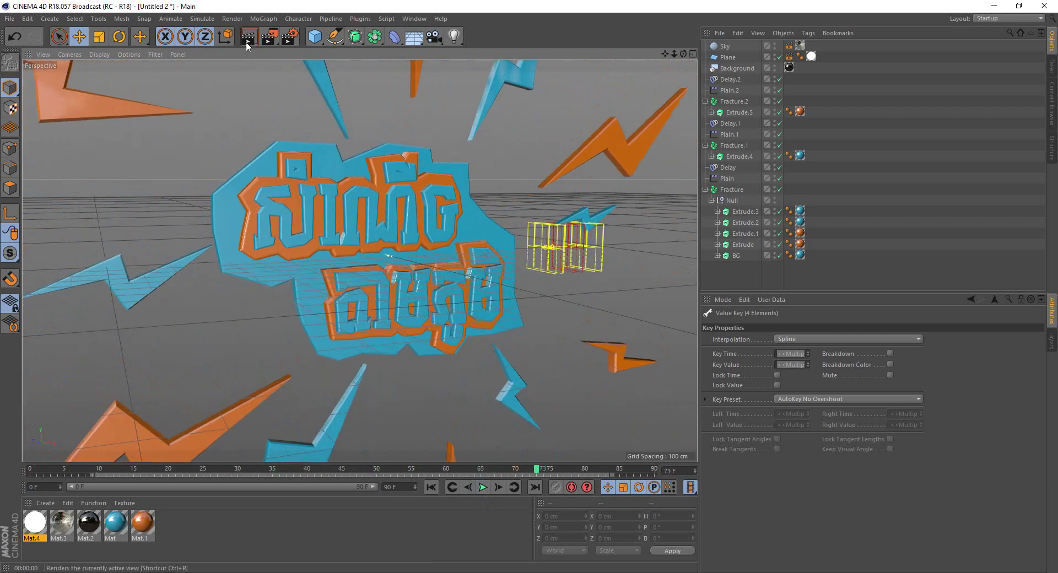
- Render the view, then stop playback at frame 66 and render the finished title again
key("ctrl+r")
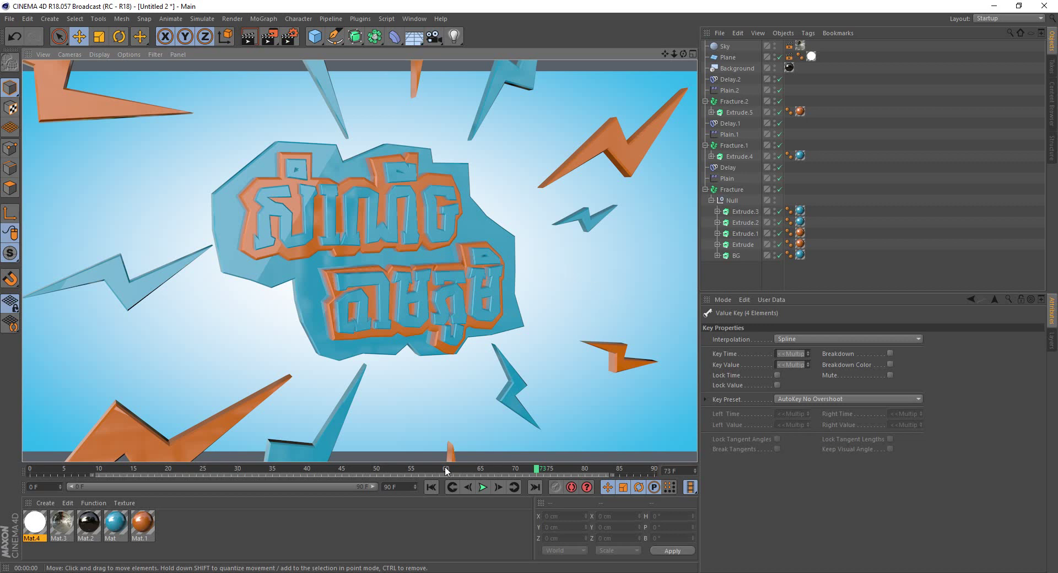
left_click(483, 487)
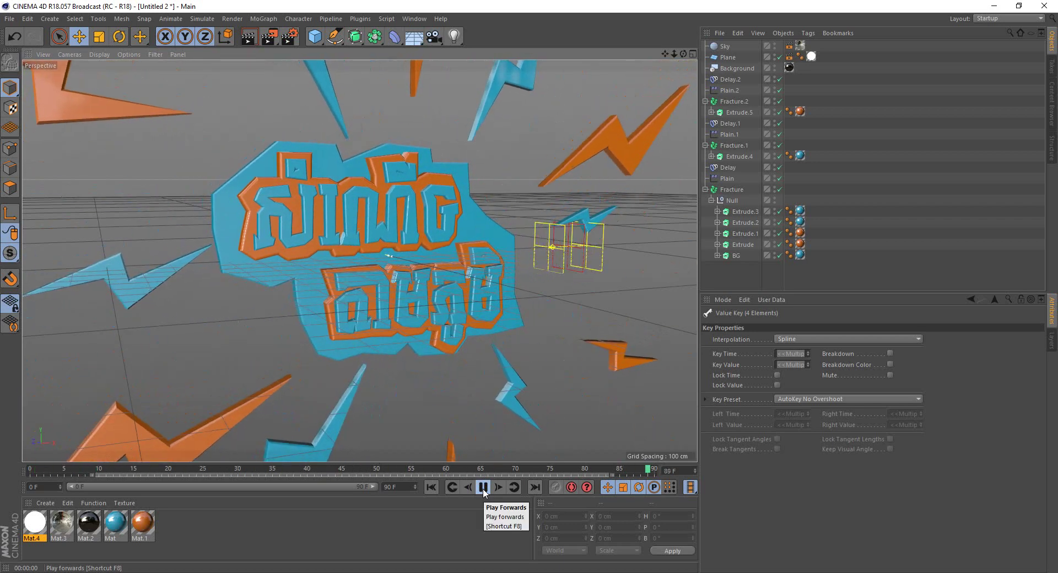
left_click(482, 487)
key("ctrl+r")
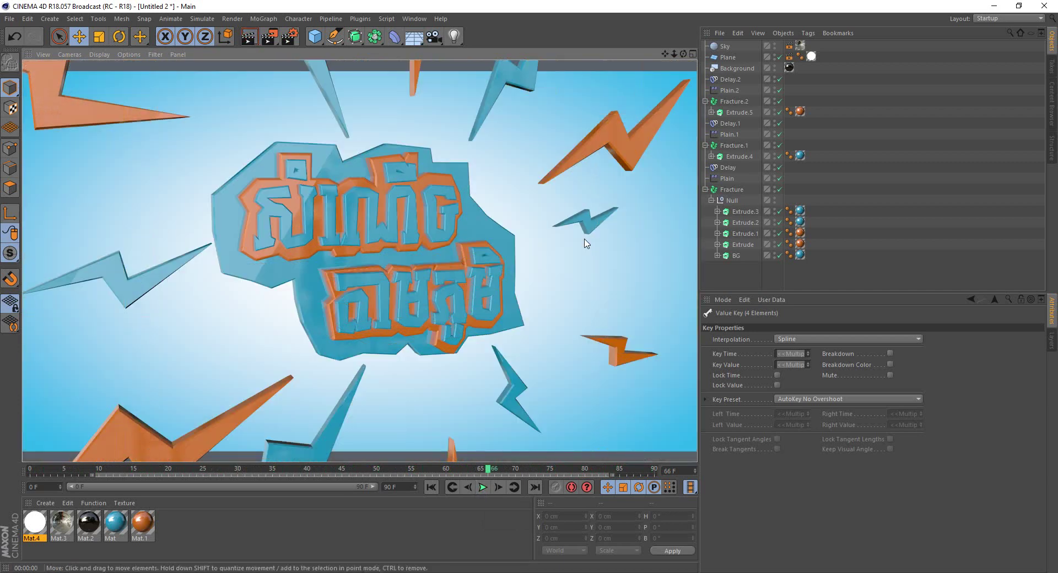